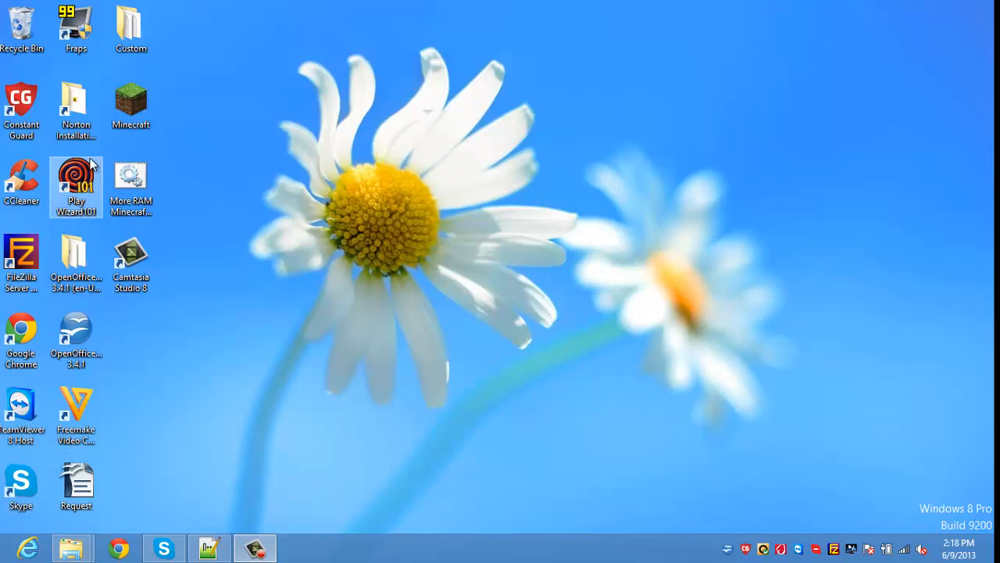
# Step: Close Notepad++ from its taskbar window menu
pyautogui.rightClick(71, 553)
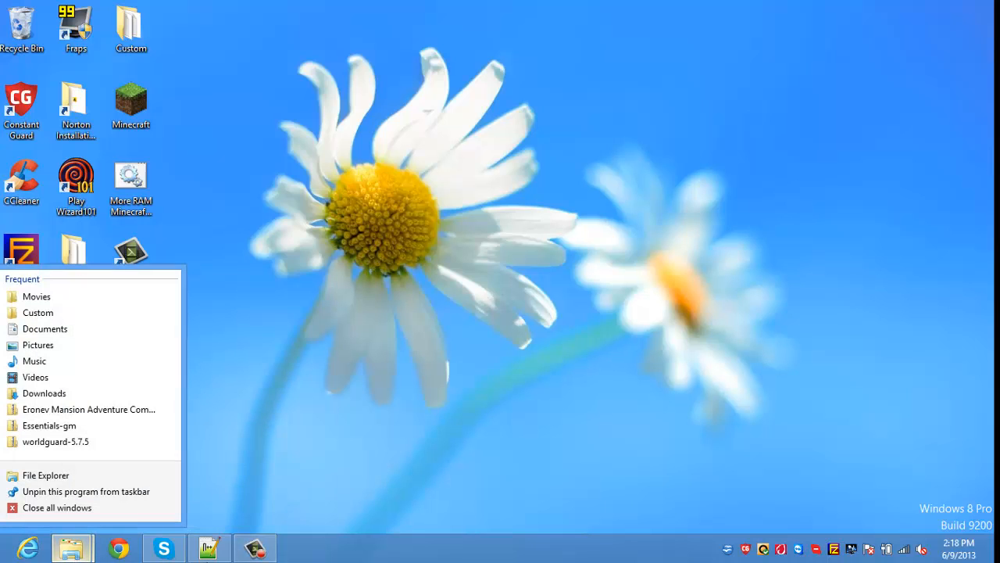
pyautogui.rightClick(208, 548)
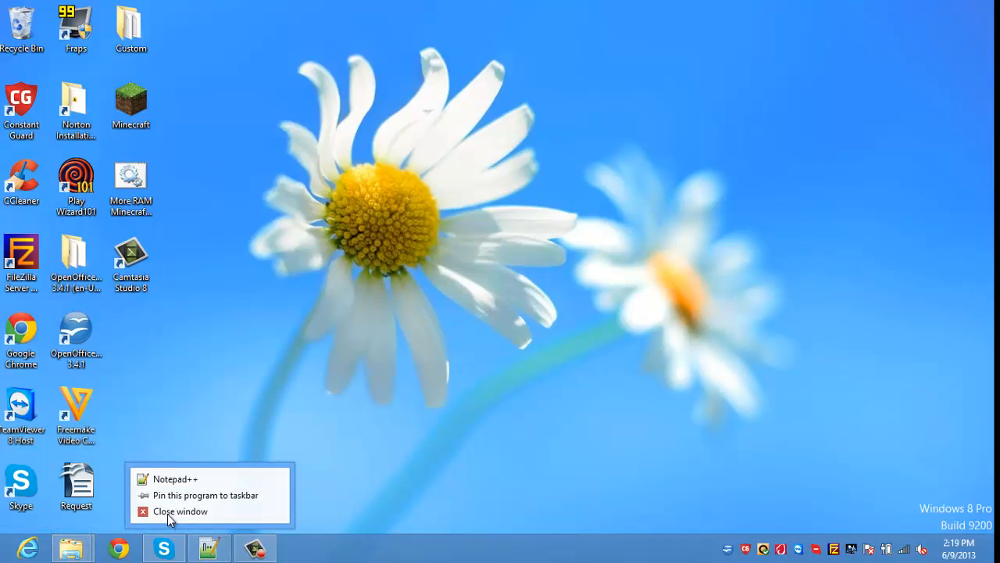
pyautogui.click(167, 512)
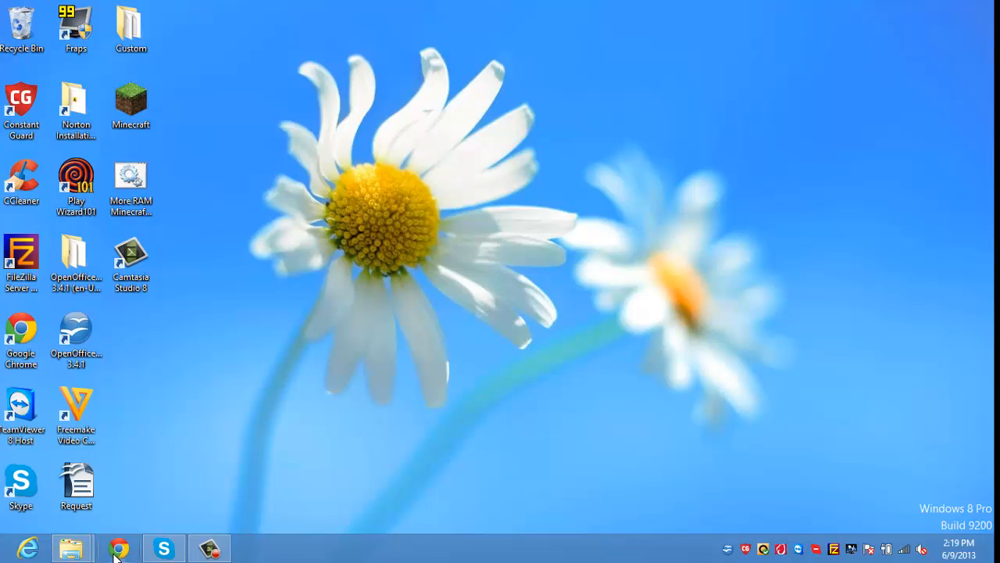
# Step: Close the worldguard-5.7.5 and Essentials-gm folder windows and open a fresh File Explorer window
pyautogui.moveTo(87, 553)
pyautogui.moveTo(118, 507)
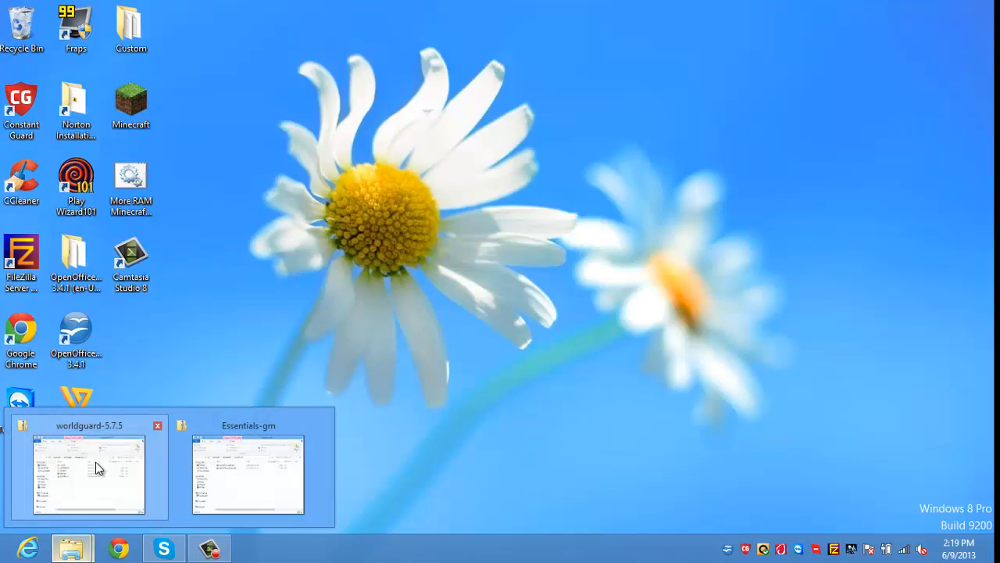
pyautogui.click(156, 428)
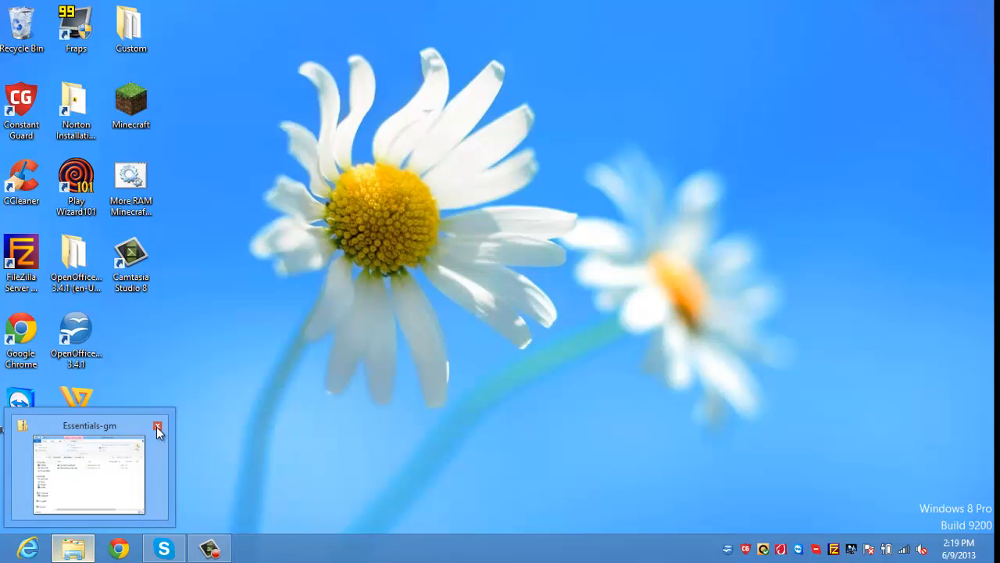
pyautogui.click(159, 427)
pyautogui.click(73, 549)
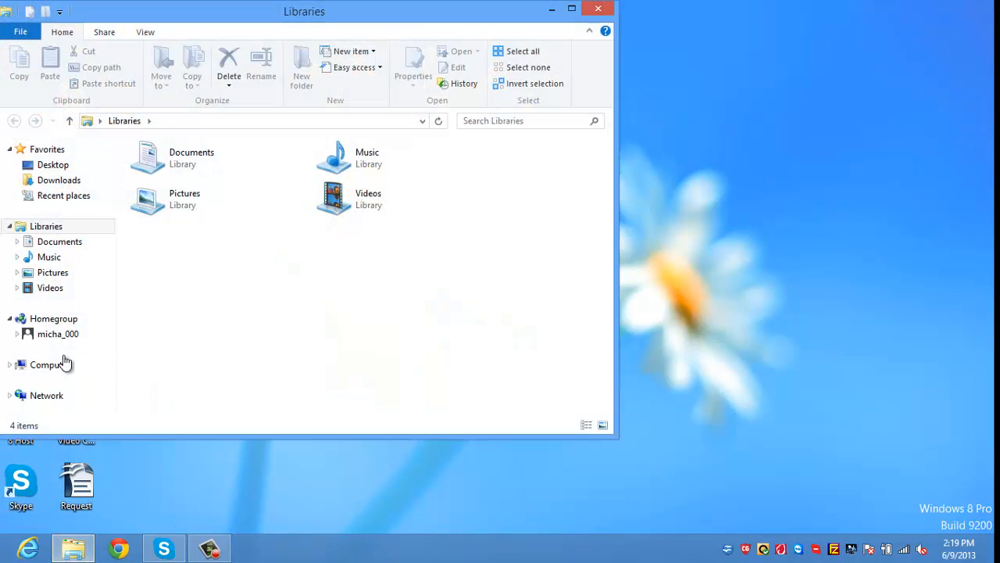
# Step: Browse to C:\Minecraft Server and run starter.bat to launch the CraftBukkit server
pyautogui.click(62, 365)
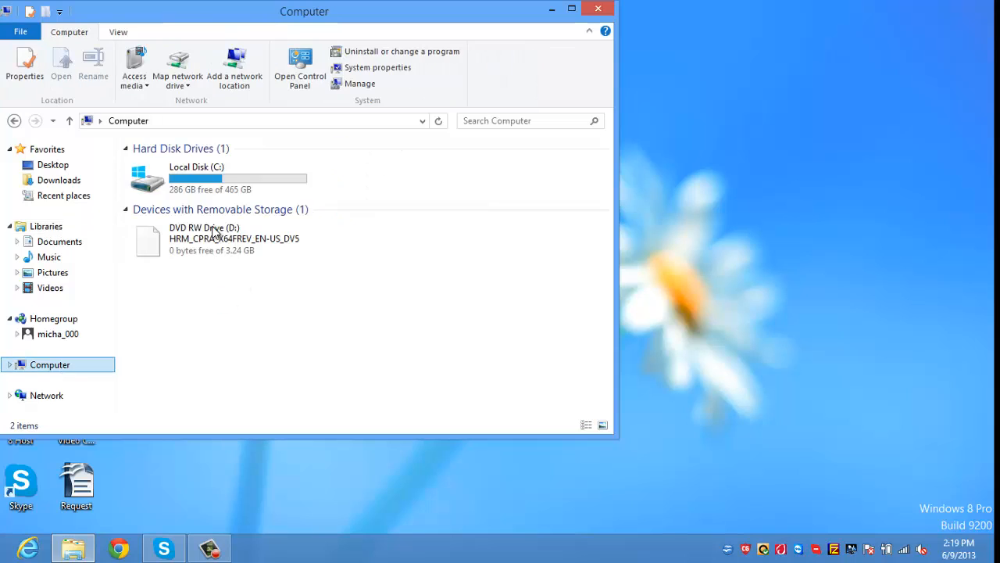
pyautogui.doubleClick(200, 175)
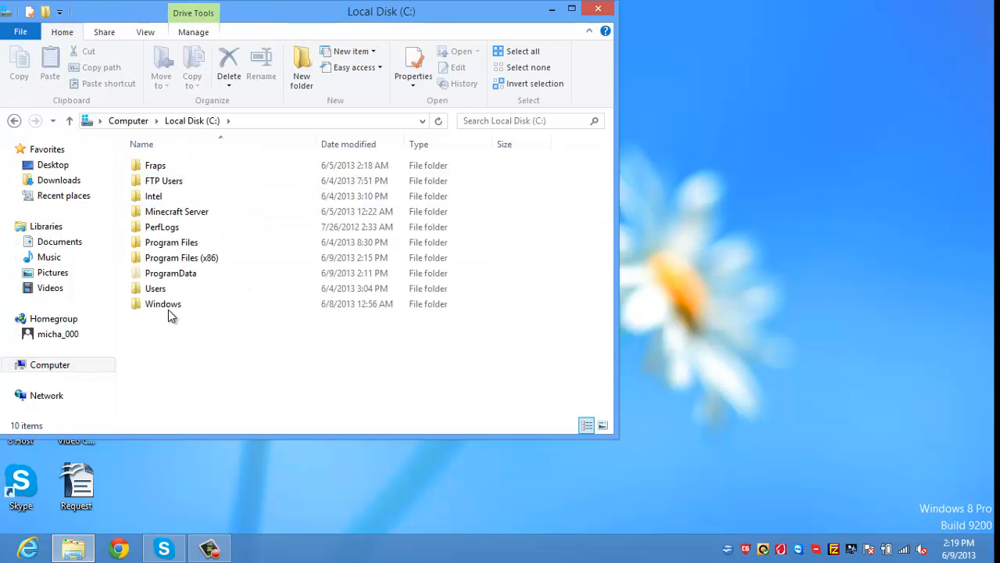
pyautogui.click(166, 182)
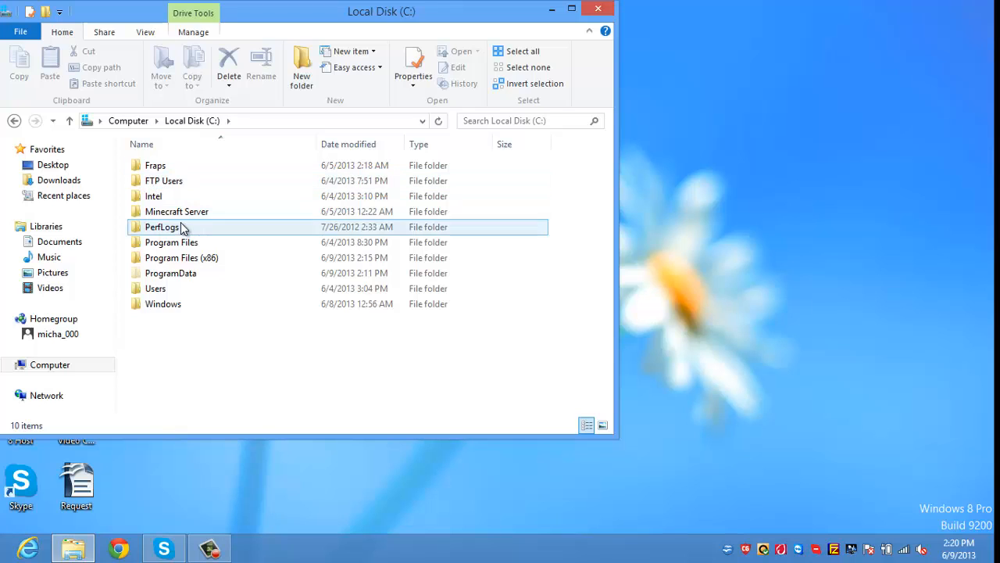
pyautogui.click(167, 212)
pyautogui.doubleClick(168, 212)
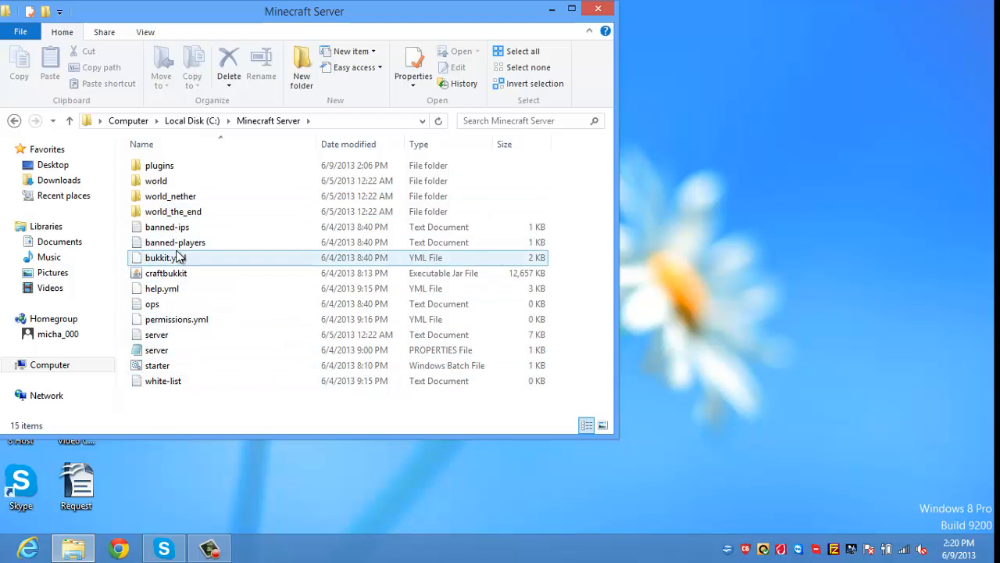
pyautogui.doubleClick(156, 365)
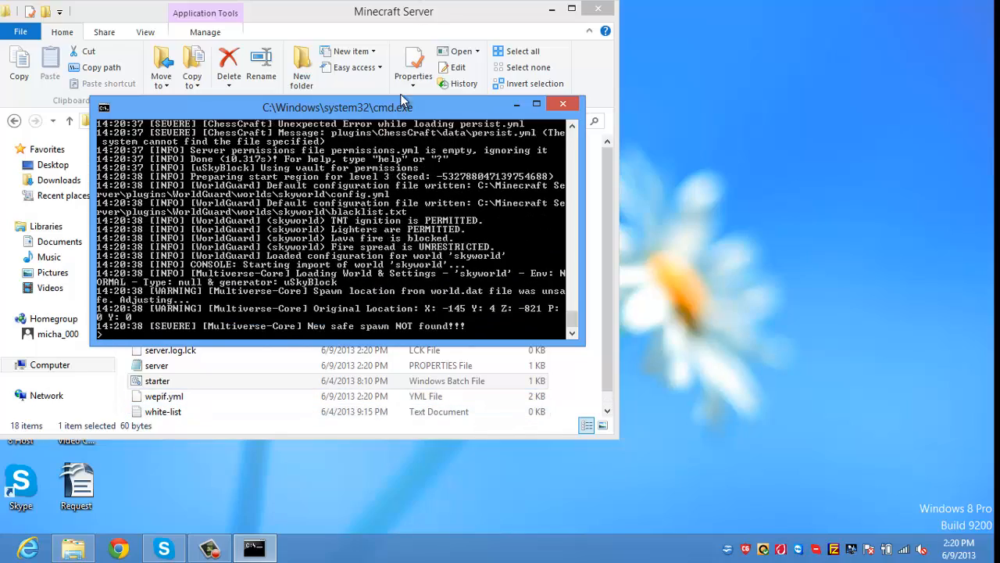
# Step: Move the server console to the right half of the screen and open the plugins folder
pyautogui.moveTo(404, 104); pyautogui.dragTo(999, 75)
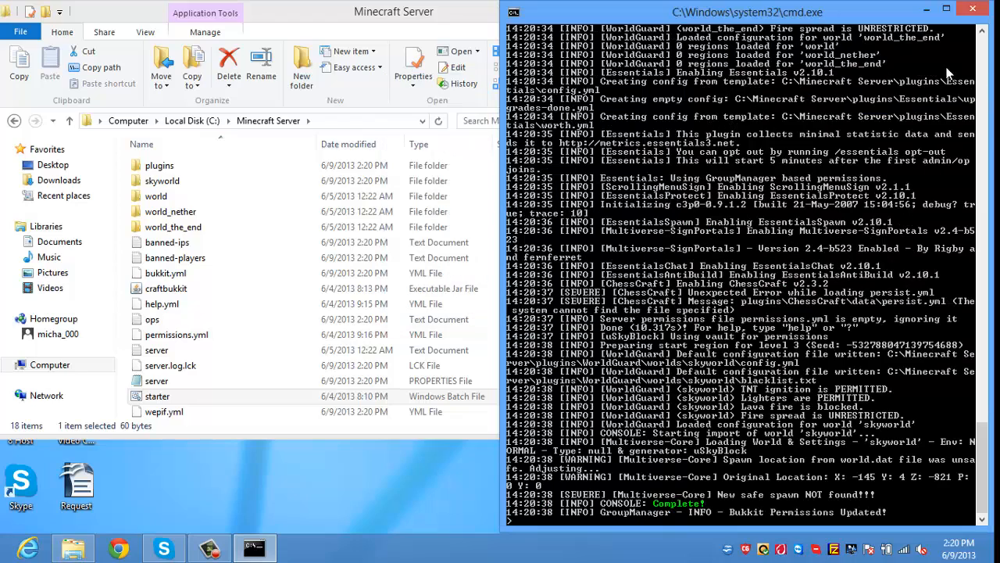
pyautogui.doubleClick(356, 165)
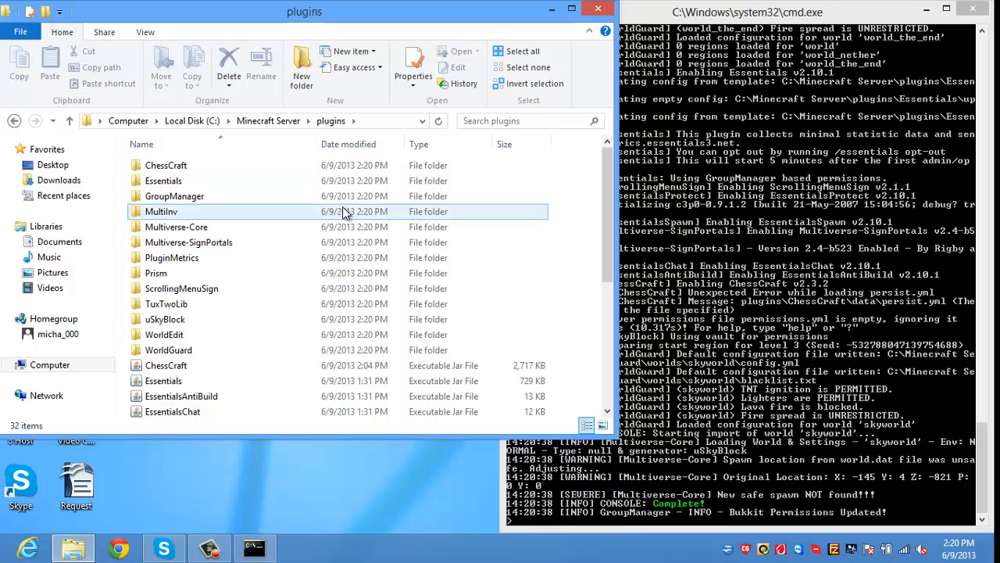
# Step: Step through the plugin folders in the plugins list
pyautogui.press('Down')
pyautogui.press('Down')
pyautogui.press('Down')
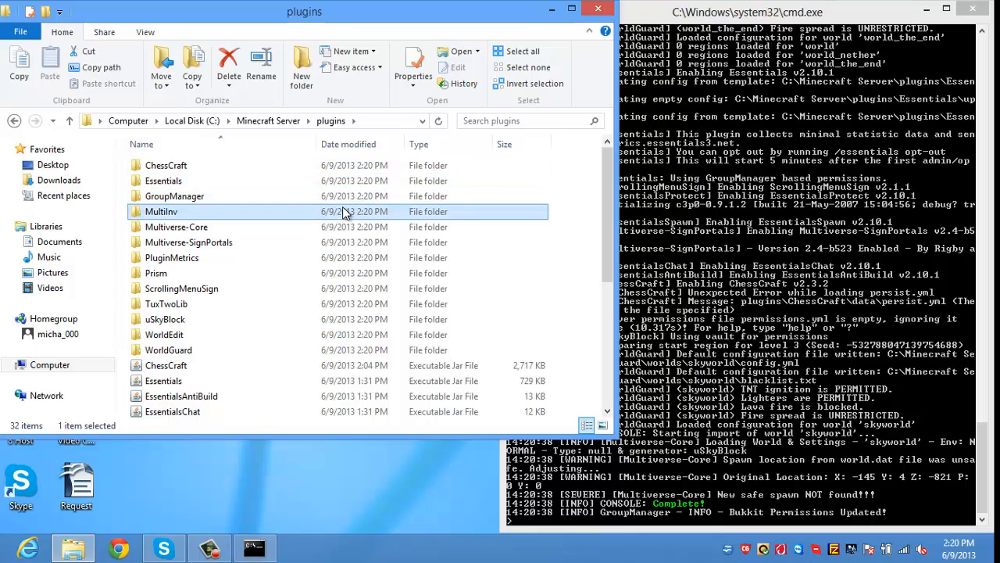
pyautogui.press('w')
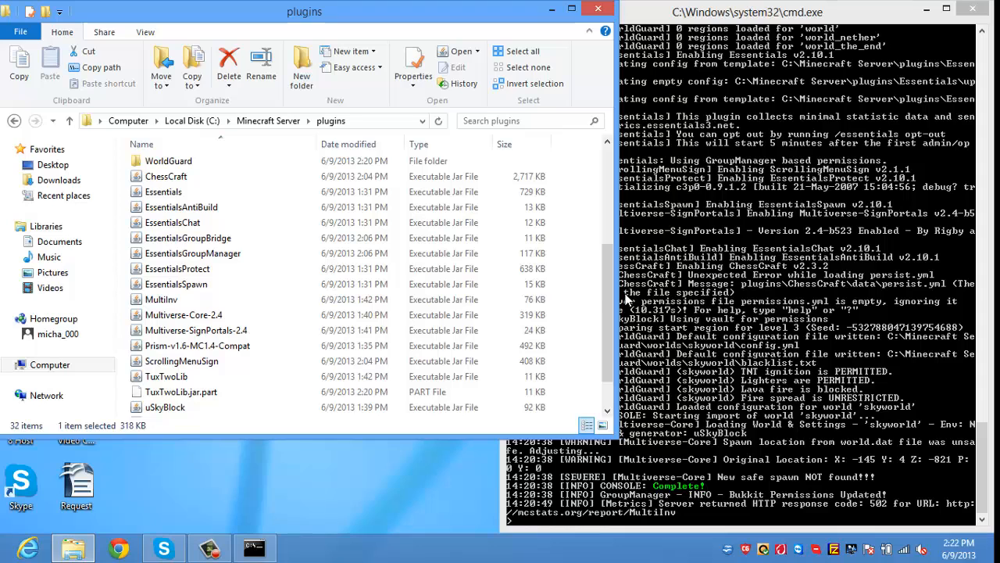
pyautogui.moveTo(613, 301); pyautogui.dragTo(633, 414)
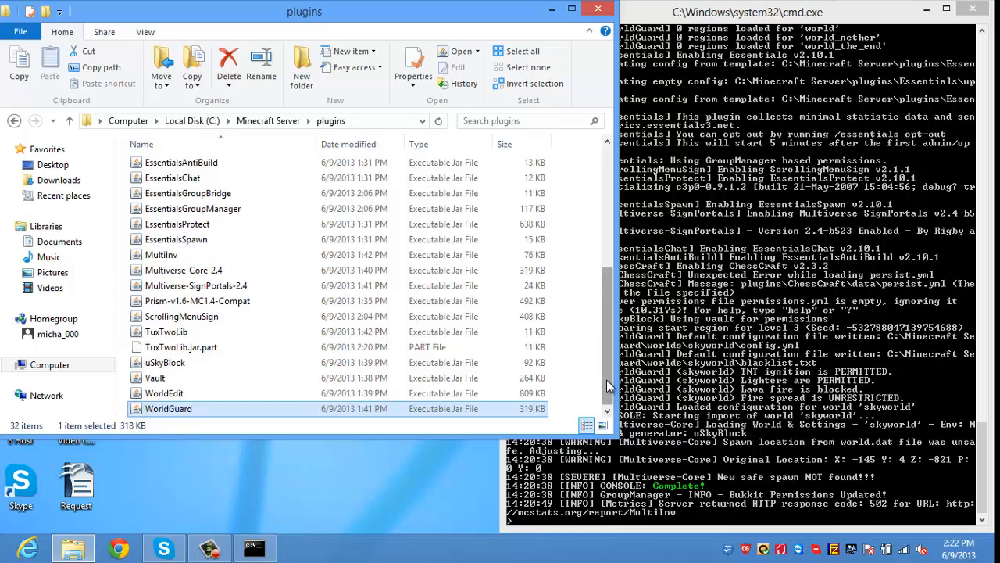
pyautogui.press('Home')
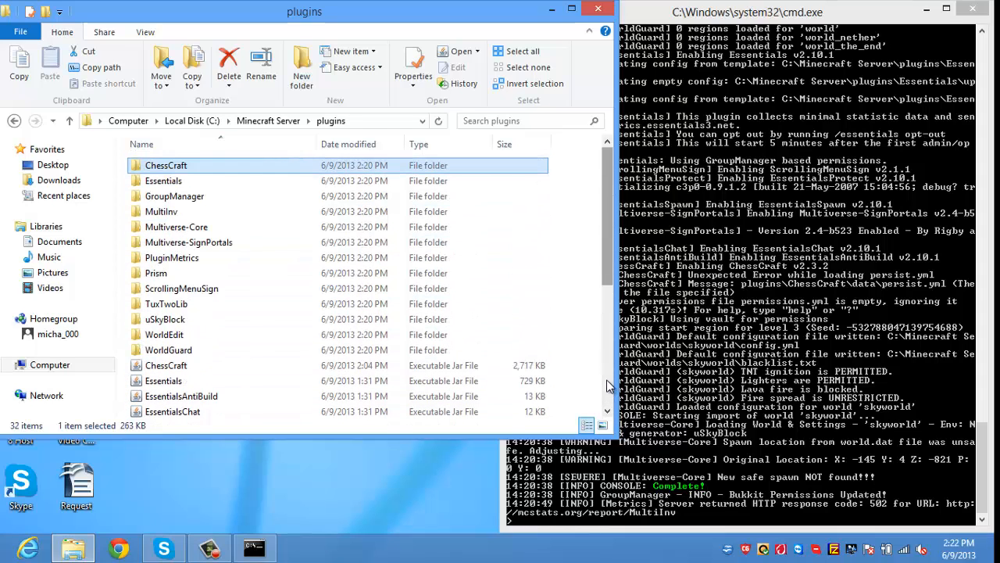
pyautogui.press('Down')
pyautogui.press('Down')
pyautogui.press('Down')
pyautogui.press('Down')
pyautogui.press('Down')
pyautogui.press('Down')
pyautogui.press('Down')
pyautogui.press('Down')
pyautogui.press('Down')
pyautogui.press('Down')
pyautogui.press('Down')
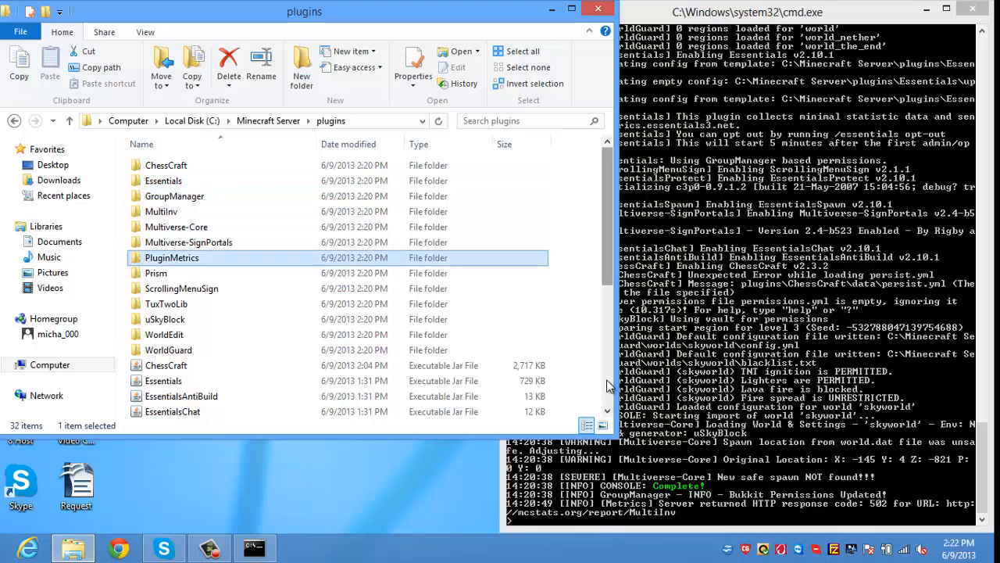
pyautogui.press('Down')
pyautogui.press('Down')
pyautogui.press('Down')
pyautogui.press('Down')
pyautogui.press('Down')
pyautogui.press('Down')
pyautogui.press('Down')
pyautogui.press('Down')
pyautogui.press('Down')
pyautogui.press('Down')
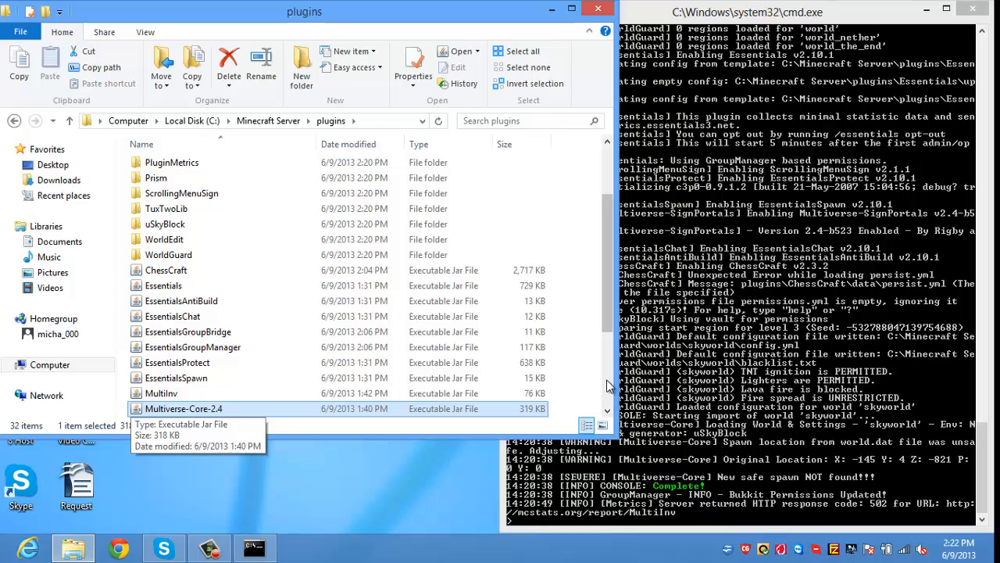
# Step: Review the plugin jar files, then bring the server console forward
pyautogui.press('Down')
pyautogui.press('End')
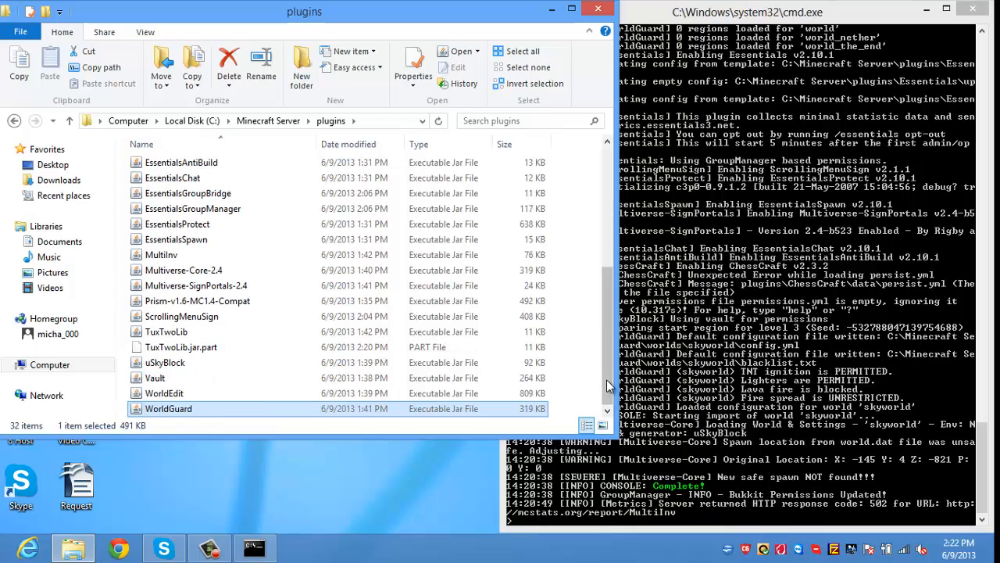
pyautogui.press('Up')
pyautogui.press('Up')
pyautogui.press('Up')
pyautogui.press('Up')
pyautogui.press('Up')
pyautogui.press('Up')
pyautogui.press('Up')
pyautogui.press('Up')
pyautogui.press('Up')
pyautogui.press('Up')
pyautogui.press('Up')
pyautogui.press('Home')
pyautogui.press('Down')
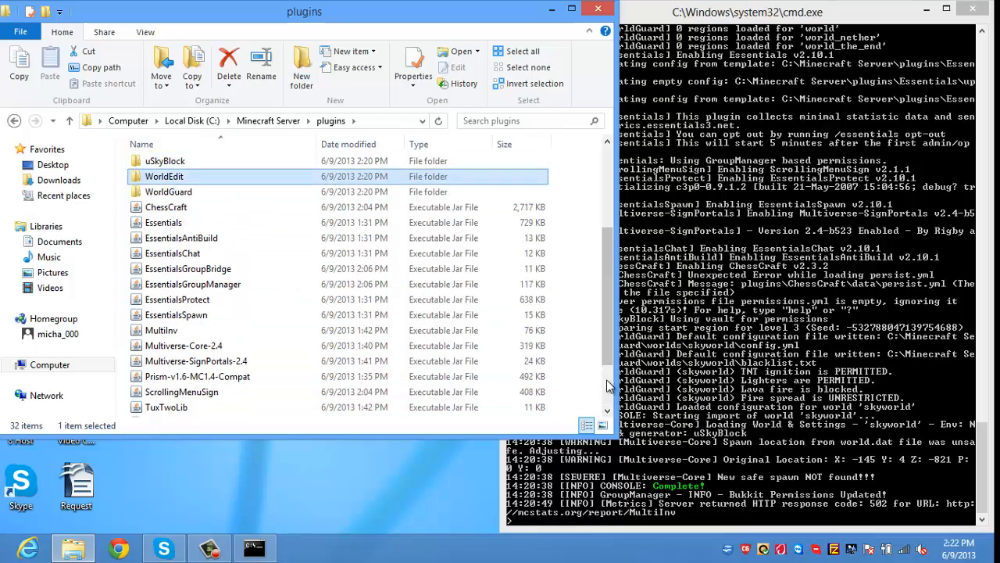
pyautogui.press('Down')
pyautogui.press('Down')
pyautogui.press('Down')
pyautogui.press('Down')
pyautogui.press('Down')
pyautogui.press('Down')
pyautogui.press('Down')
pyautogui.press('Down')
pyautogui.press('Down')
pyautogui.press('Down')
pyautogui.press('Down')
pyautogui.press('Down')
pyautogui.press('Down')
pyautogui.press('Down')
pyautogui.press('Down')
pyautogui.press('Down')
pyautogui.press('Down')
pyautogui.press('Down')
pyautogui.press('Down')
pyautogui.press('Down')
pyautogui.press('Down')
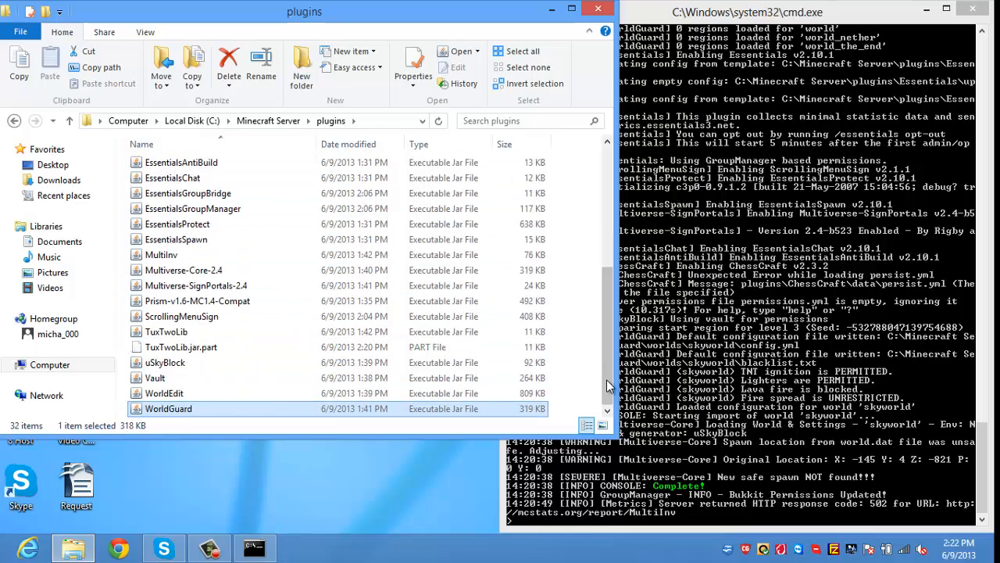
pyautogui.click(740, 377)
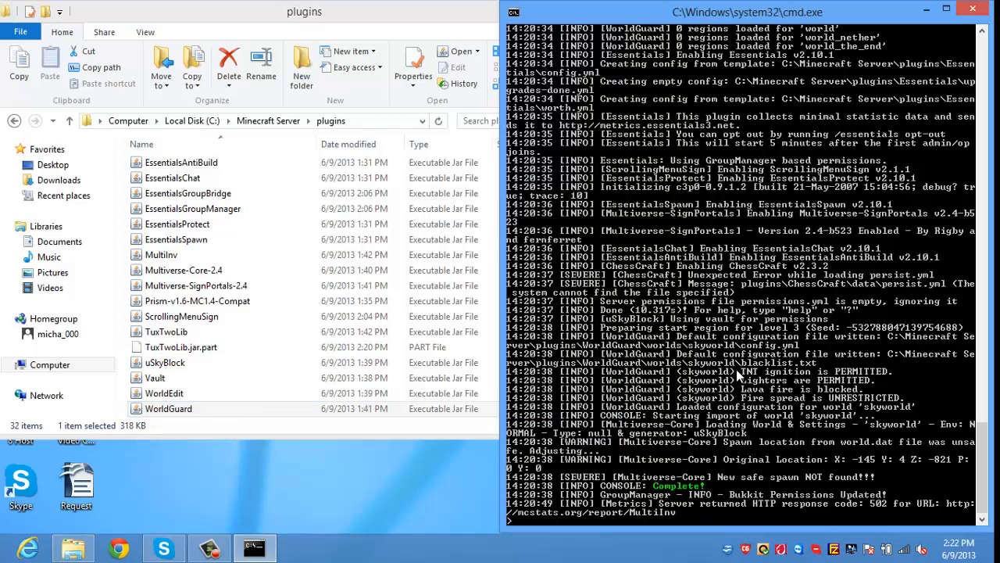
# Step: Stop the running server with the stop command and close its console
pyautogui.write('stop')
pyautogui.press('Return')
pyautogui.write('stop')
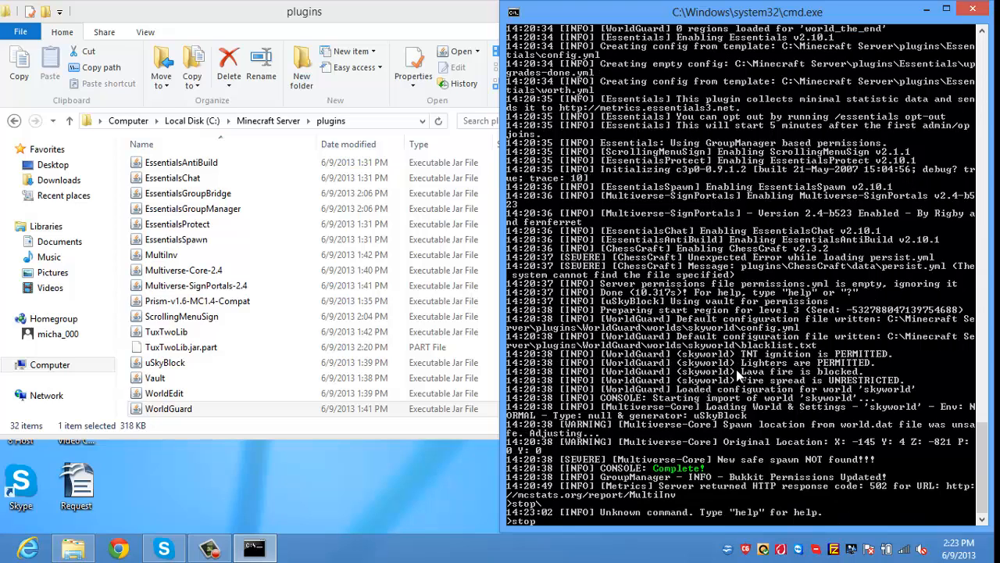
pyautogui.press('Return')
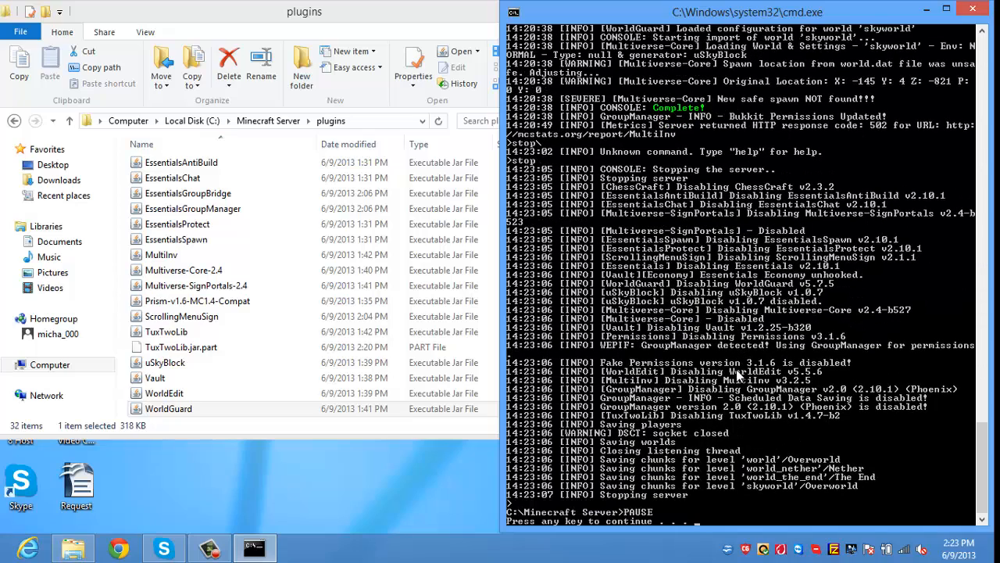
pyautogui.press('Return')
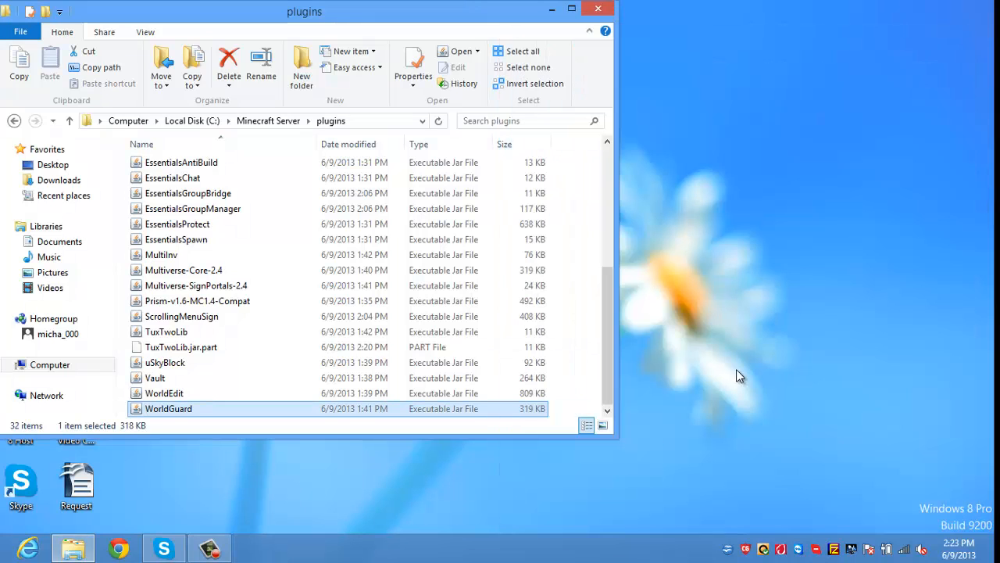
# Step: Return to the Minecraft Server folder and relaunch the server from starter.bat
pyautogui.press('BackSpace')
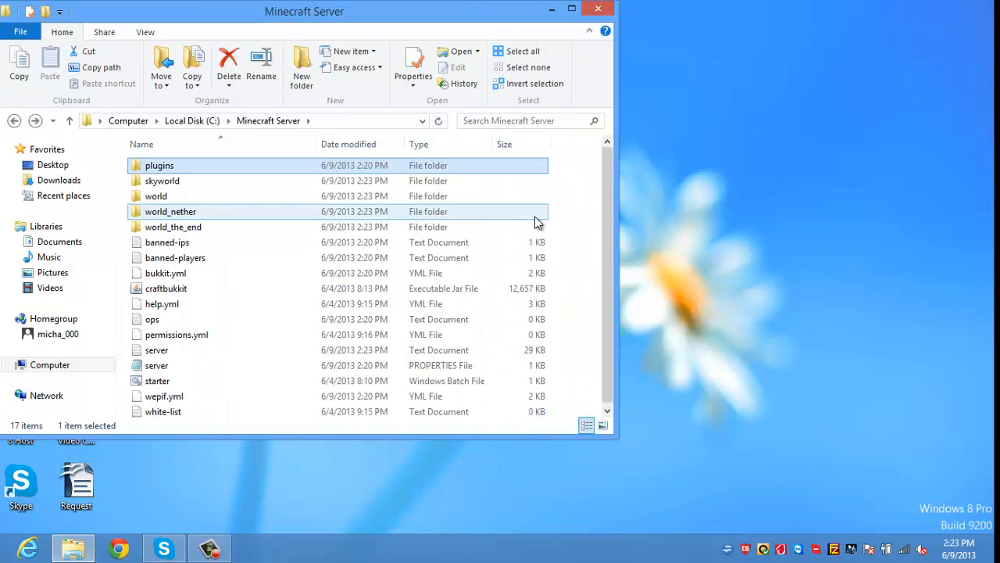
pyautogui.press('Down')
pyautogui.press('Down')
pyautogui.press('Down')
pyautogui.press('Down')
pyautogui.press('Down')
pyautogui.press('Down')
pyautogui.press('Down')
pyautogui.press('Down')
pyautogui.press('Down')
pyautogui.press('Down')
pyautogui.press('Down')
pyautogui.press('Down')
pyautogui.press('Down')
pyautogui.press('Down')
pyautogui.press('Down')
pyautogui.press('Down')
pyautogui.press('Up')
pyautogui.press('Up')
pyautogui.press('Up')
pyautogui.press('Up')
pyautogui.press('Up')
pyautogui.press('Up')
pyautogui.press('Up')
pyautogui.press('Up')
pyautogui.press('Up')
pyautogui.press('Up')
pyautogui.press('Up')
pyautogui.press('Up')
pyautogui.press('Up')
pyautogui.press('Up')
pyautogui.press('Up')
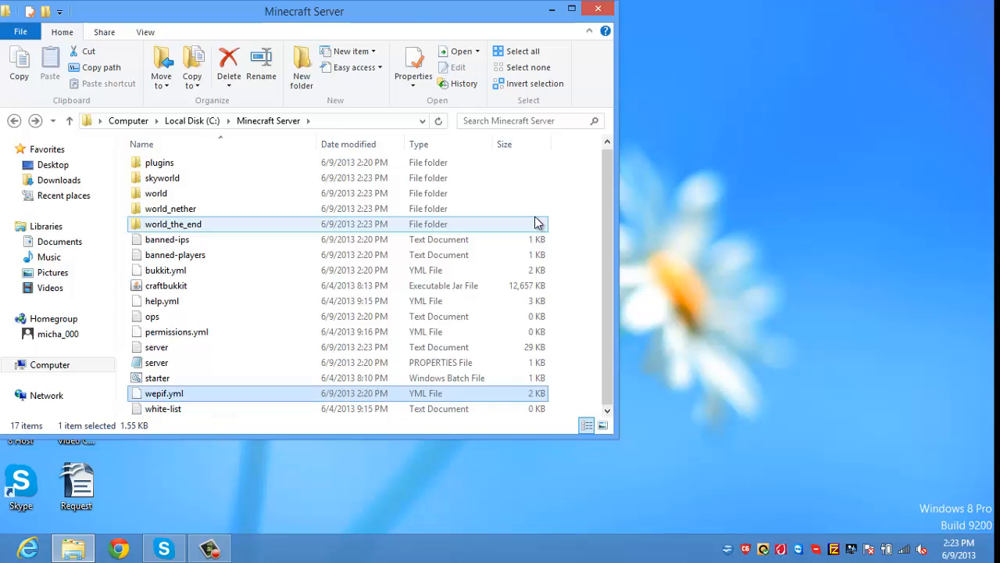
pyautogui.press('Up')
pyautogui.press('Return')
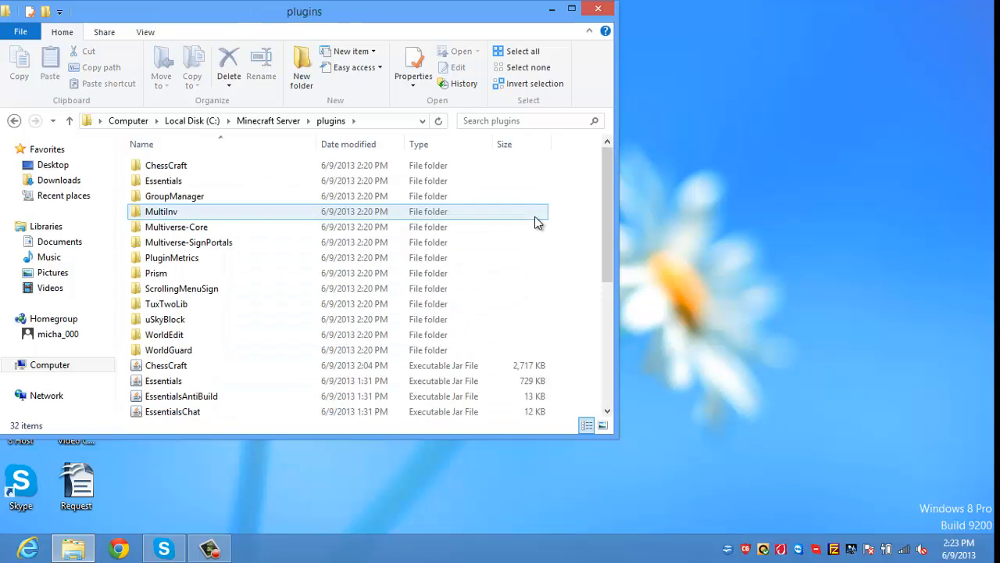
pyautogui.press('BackSpace')
pyautogui.press('Down')
pyautogui.press('Down')
pyautogui.press('Down')
pyautogui.press('Down')
pyautogui.press('Down')
pyautogui.press('Down')
pyautogui.press('Down')
pyautogui.press('Down')
pyautogui.press('Down')
pyautogui.press('Down')
pyautogui.press('Down')
pyautogui.press('Down')
pyautogui.press('Down')
pyautogui.press('Down')
pyautogui.keyDown('ctrl'); pyautogui.click(536, 221); pyautogui.keyUp('ctrl')
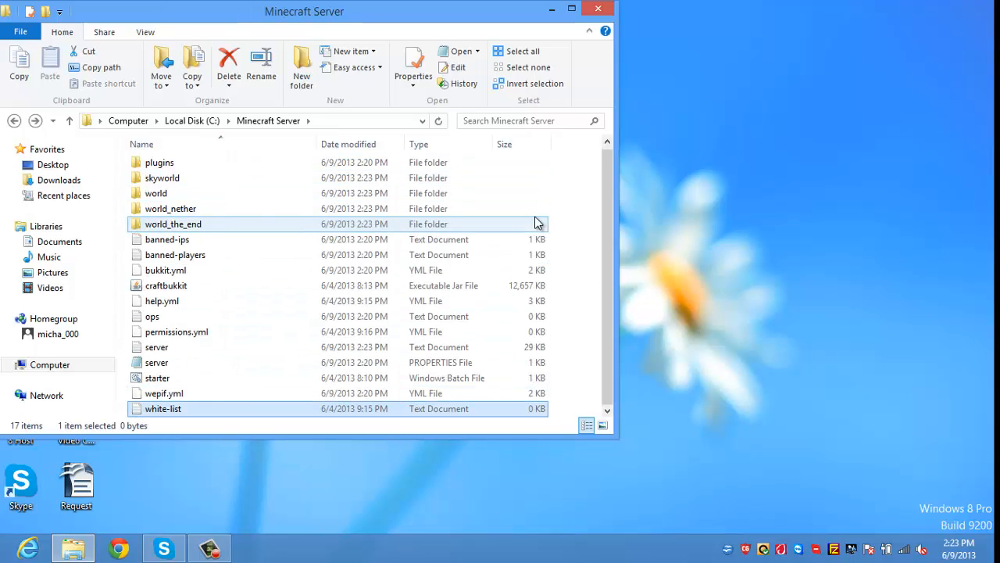
pyautogui.press('Down')
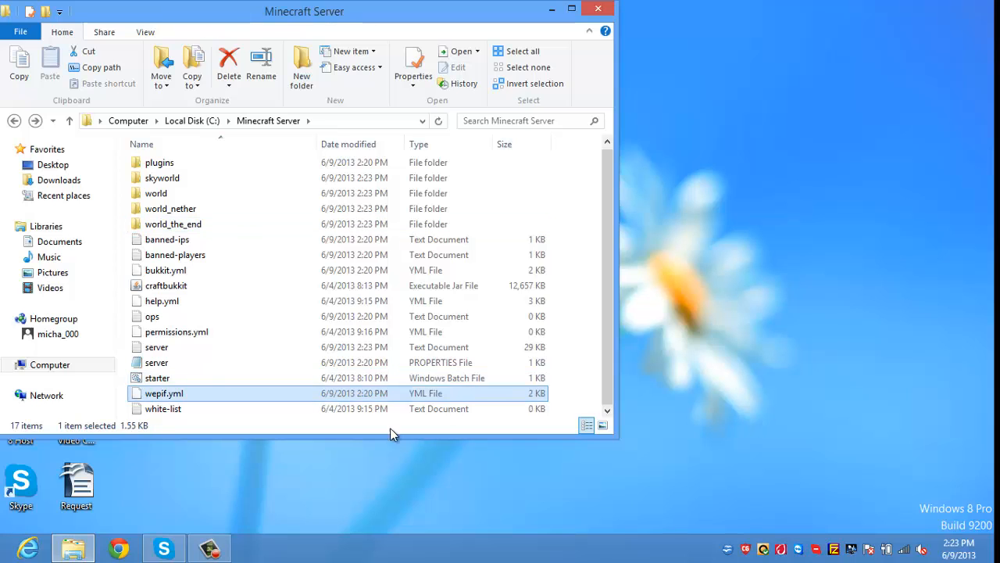
pyautogui.doubleClick(383, 377)
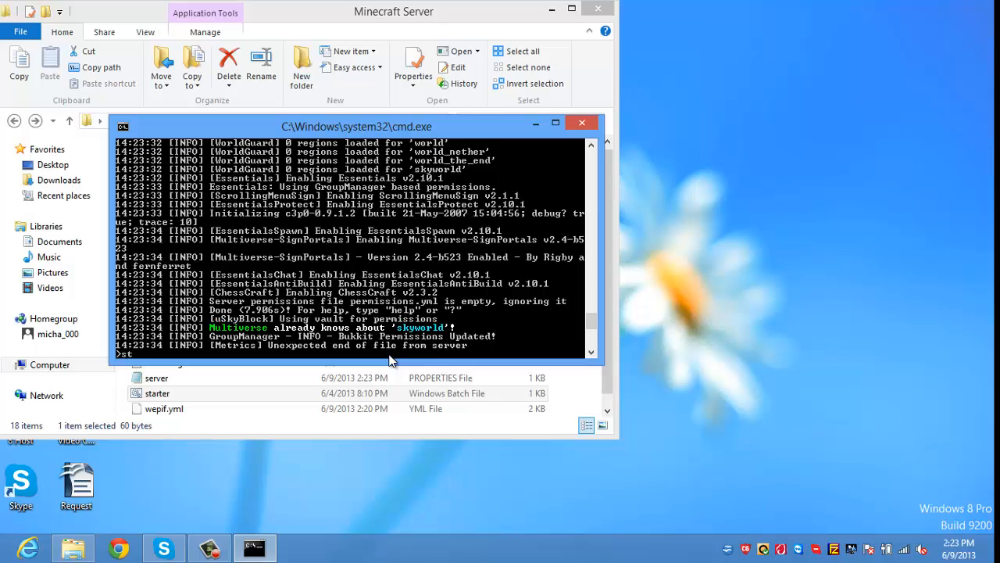
# Step: Shut the relaunched server down with stop and close the console
pyautogui.write('p')
pyautogui.press('Return')
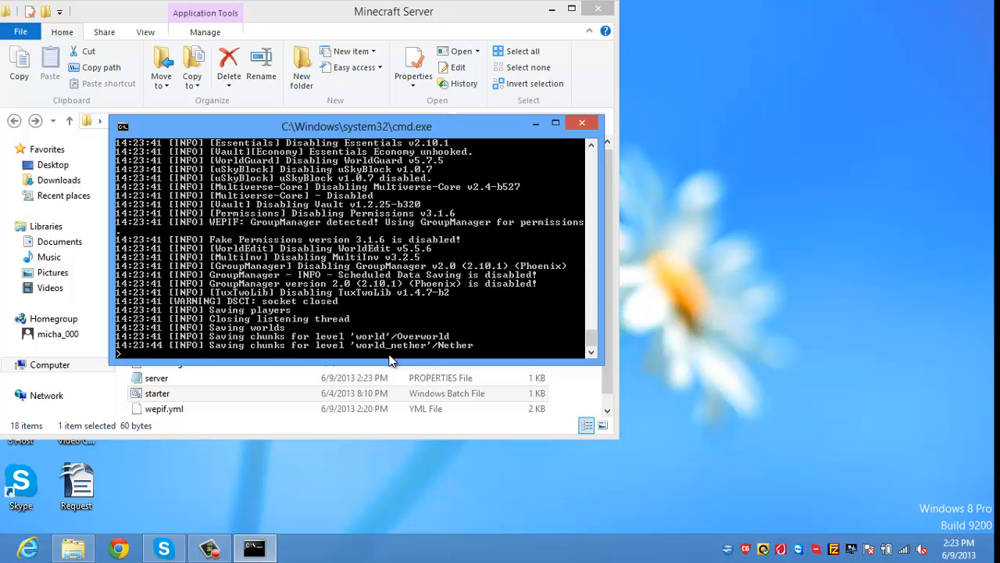
pyautogui.press('Return')
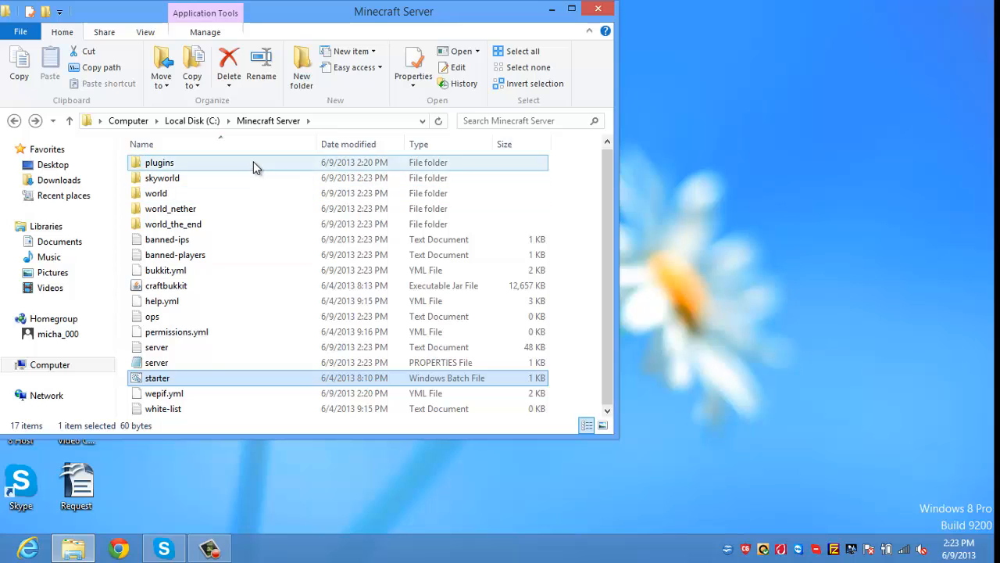
# Step: Open plugins > ChessCraft and edit its config.yml with Notepad++
pyautogui.doubleClick(254, 165)
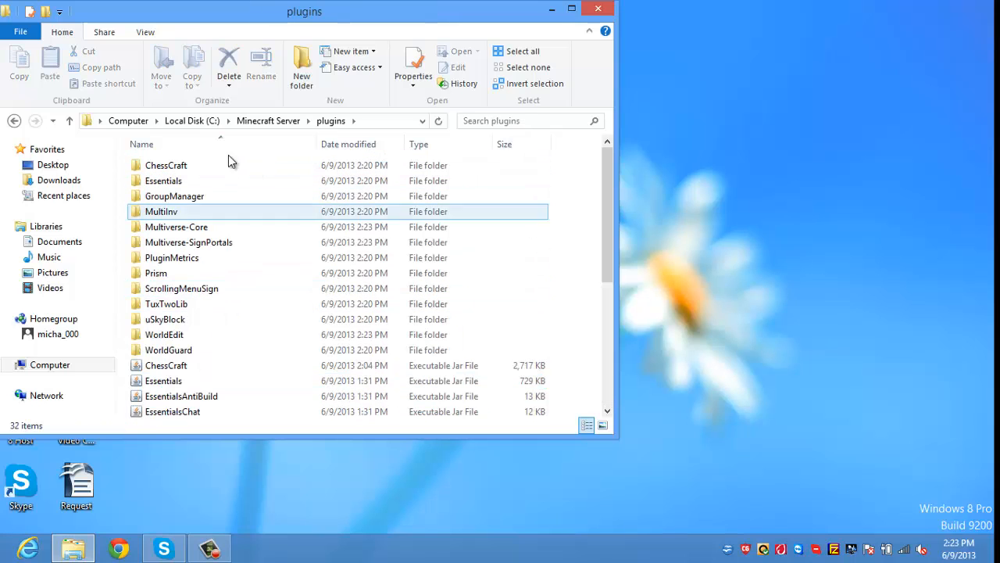
pyautogui.click(222, 172)
pyautogui.doubleClick(223, 166)
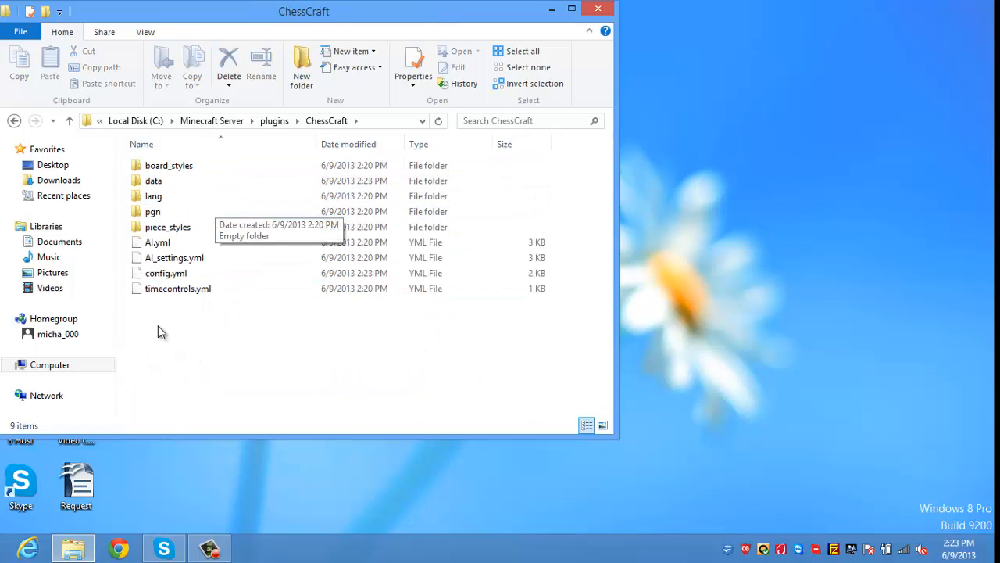
pyautogui.rightClick(190, 273)
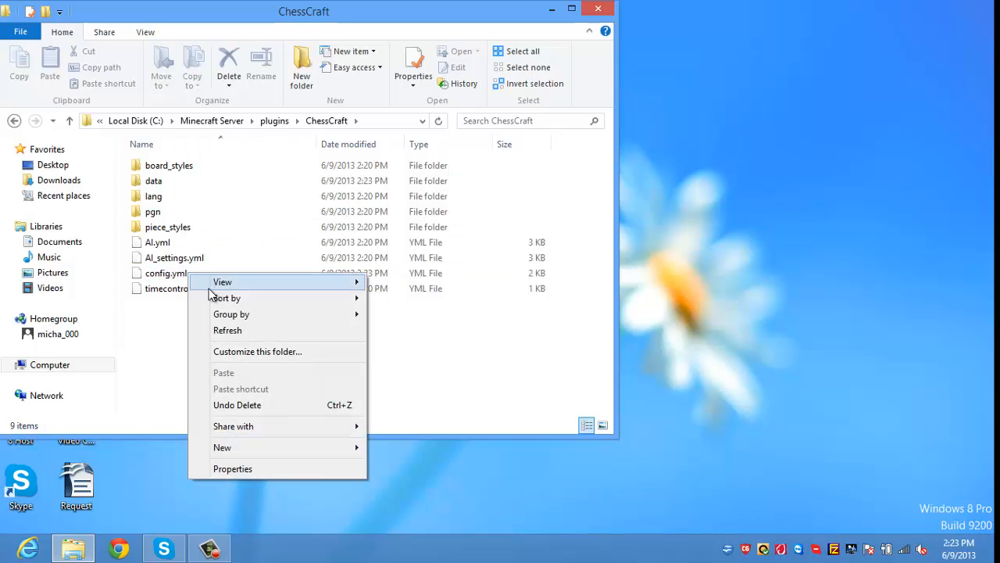
pyautogui.click(176, 278)
pyautogui.rightClick(179, 273)
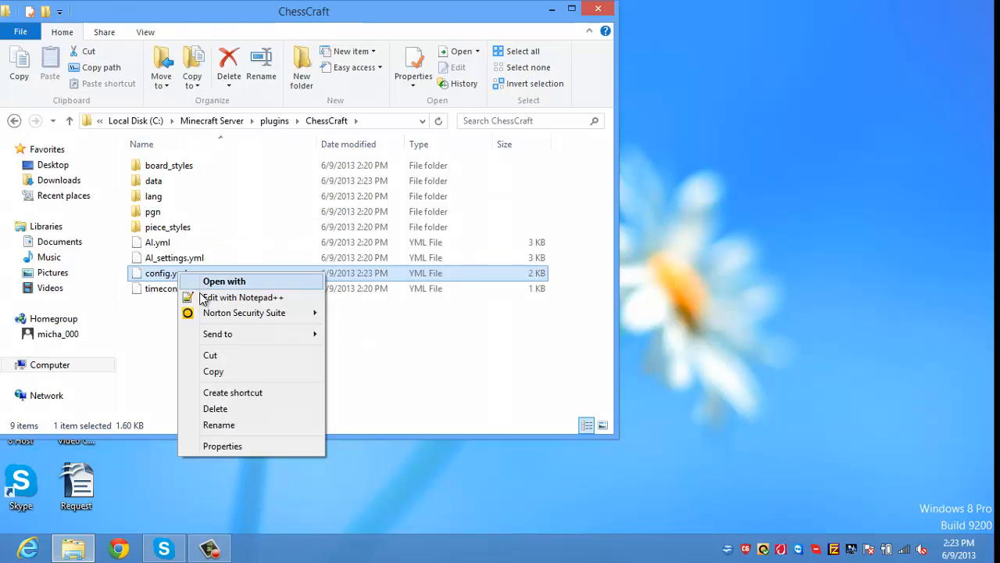
pyautogui.click(234, 297)
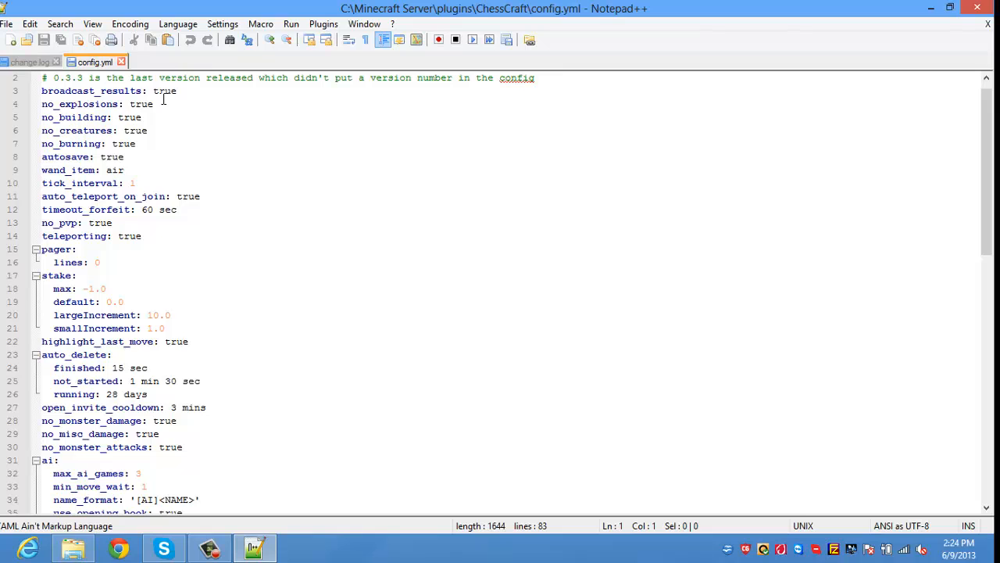
# Step: Scroll ChessCraft's config.yml to the end and back up to the database user setting
pyautogui.press('Down')
pyautogui.press('Down')
pyautogui.press('Down')
pyautogui.press('Down')
pyautogui.press('Down')
pyautogui.press('Down')
pyautogui.press('Down')
pyautogui.press('Down')
pyautogui.press('Down')
pyautogui.press('Down')
pyautogui.press('Down')
pyautogui.press('Down')
pyautogui.press('Down')
pyautogui.press('Down')
pyautogui.press('Down')
pyautogui.press('Down')
pyautogui.press('Down')
pyautogui.press('Down')
pyautogui.press('Down')
pyautogui.press('Down')
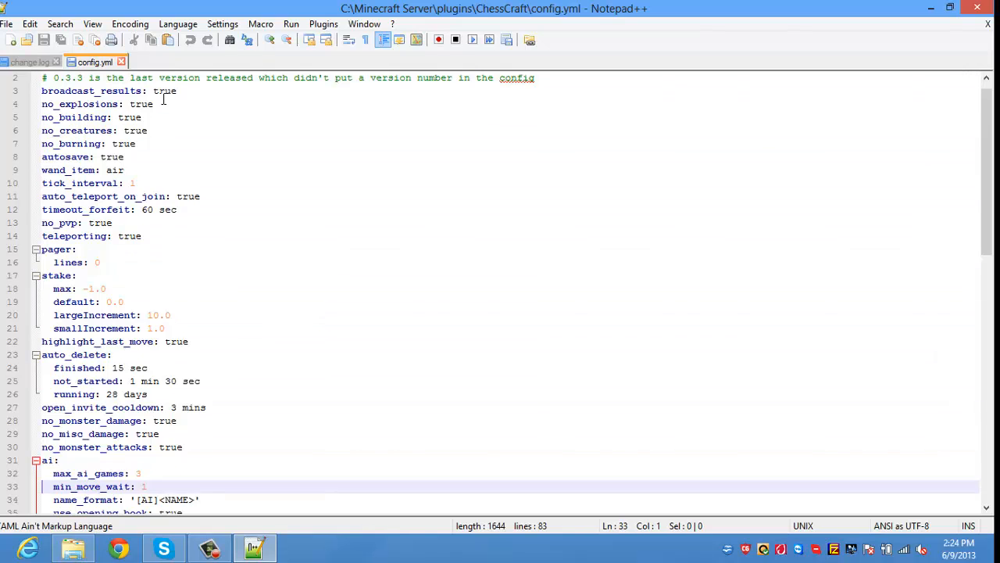
pyautogui.press('Down')
pyautogui.press('Down')
pyautogui.press('Down')
pyautogui.press('Down')
pyautogui.press('Down')
pyautogui.press('Down')
pyautogui.press('Down')
pyautogui.press('Down')
pyautogui.press('Down')
pyautogui.press('Down')
pyautogui.press('Down')
pyautogui.press('Down')
pyautogui.press('Down')
pyautogui.press('Down')
pyautogui.press('Down')
pyautogui.press('Down')
pyautogui.press('Down')
pyautogui.press('Down')
pyautogui.press('Down')
pyautogui.press('Down')
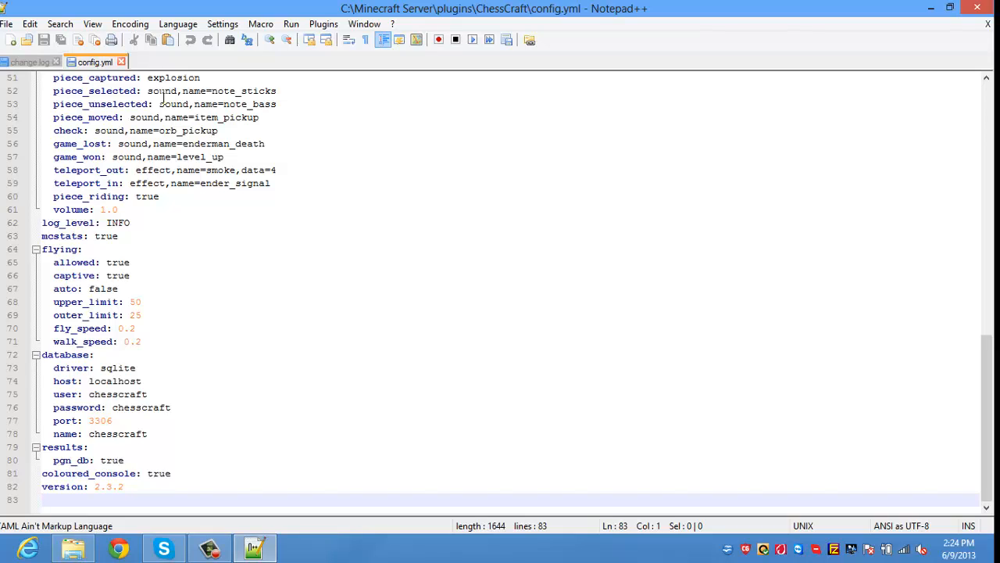
pyautogui.press('Up')
pyautogui.press('Up')
pyautogui.press('Up')
pyautogui.press('Up')
pyautogui.press('Up')
pyautogui.press('Up')
pyautogui.press('Up')
pyautogui.press('Up')
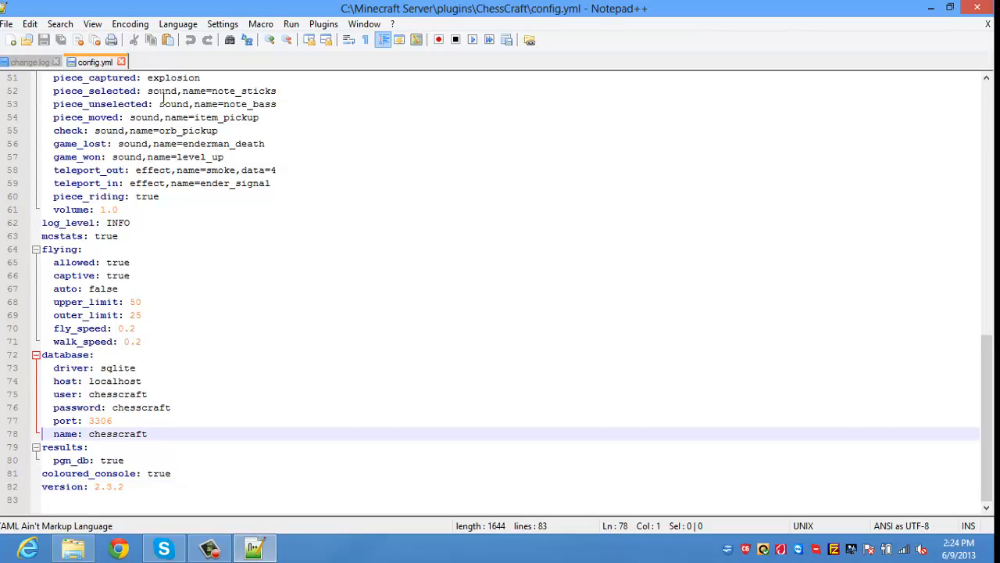
pyautogui.press('Right')
pyautogui.press('Right')
pyautogui.press('Right')
pyautogui.press('Right')
pyautogui.press('Right')
pyautogui.press('Right')
pyautogui.press('Right')
pyautogui.press('Right')
pyautogui.press('Right')
pyautogui.press('Right')
pyautogui.press('Right')
pyautogui.press('Right')
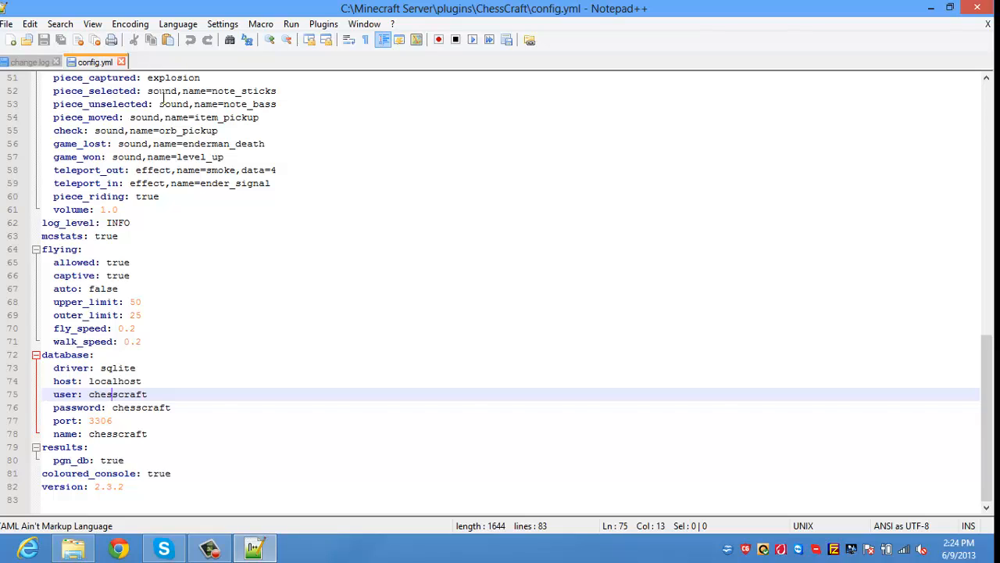
pyautogui.press('Up')
pyautogui.press('Down')
pyautogui.press('Home')
# Step: Go back to plugins, open the Essentials folder and edit its config.yml with Notepad++
pyautogui.moveTo(407, 15); pyautogui.dragTo(411, 182)
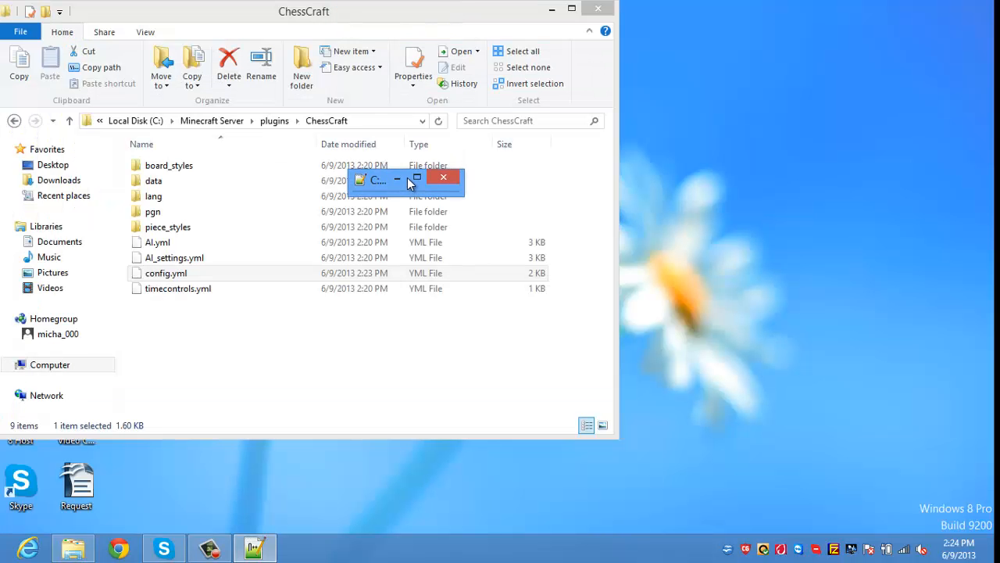
pyautogui.click(201, 386)
pyautogui.press('BackSpace')
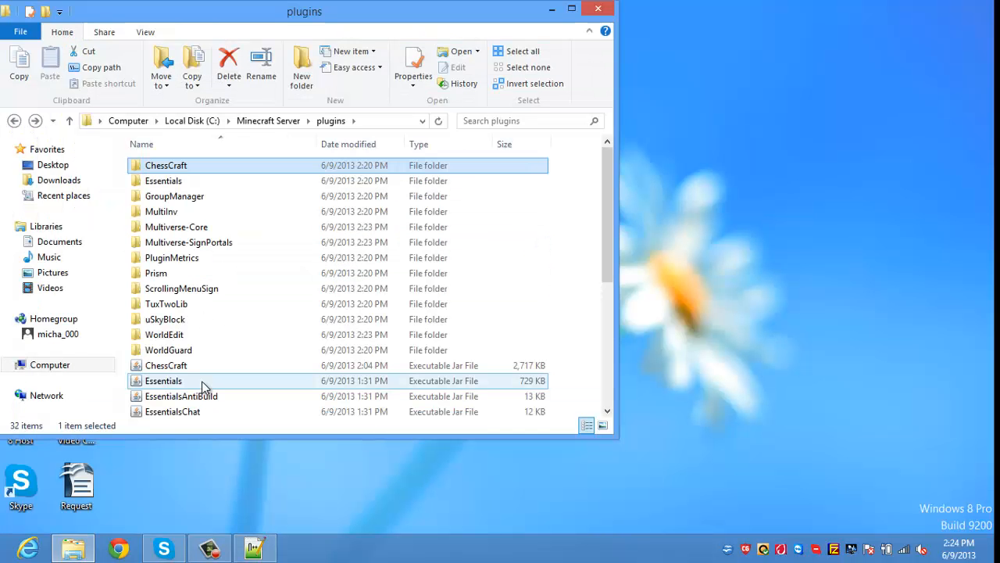
pyautogui.press('Down')
pyautogui.press('Down')
pyautogui.press('Up')
pyautogui.press('Return')
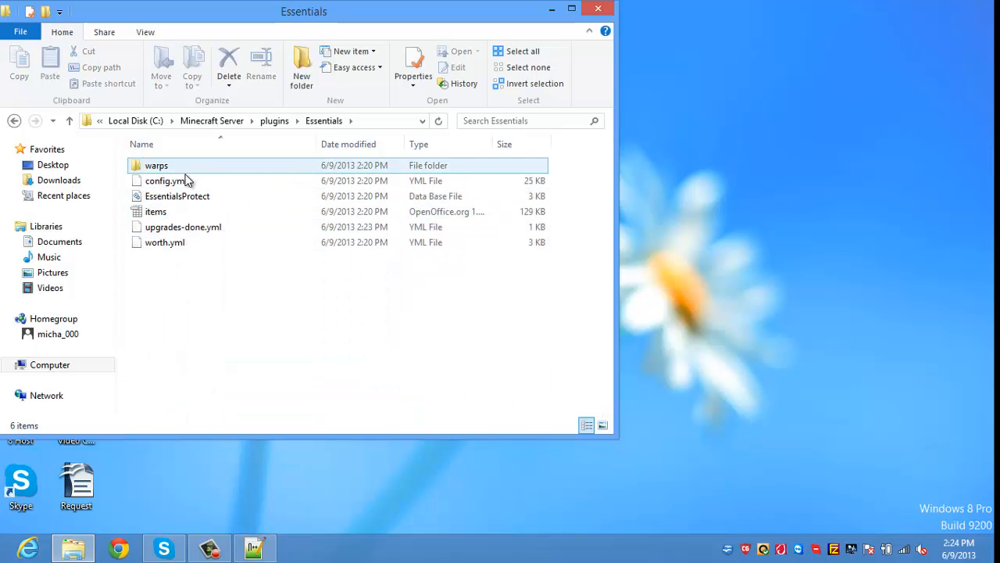
pyautogui.click(187, 180)
pyautogui.rightClick(187, 180)
pyautogui.click(223, 206)
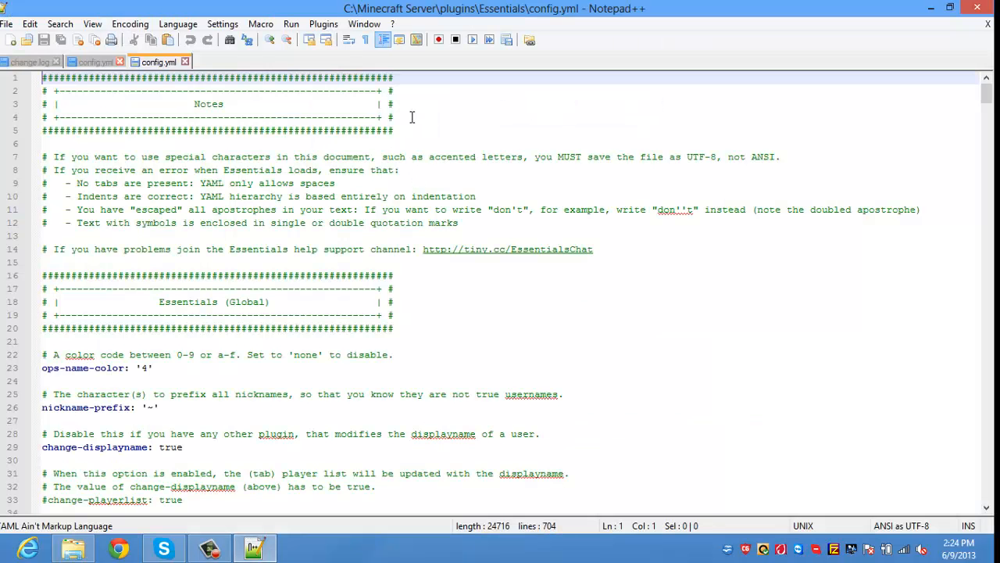
pyautogui.press('Down')
pyautogui.press('Down')
pyautogui.press('Down')
pyautogui.press('Down')
pyautogui.press('Down')
pyautogui.press('Down')
pyautogui.press('Down')
pyautogui.press('Down')
pyautogui.press('Down')
pyautogui.press('Down')
pyautogui.press('Down')
pyautogui.press('Down')
pyautogui.press('Down')
pyautogui.press('Down')
pyautogui.press('Down')
pyautogui.press('Down')
pyautogui.press('Down')
pyautogui.press('Down')
pyautogui.press('Down')
pyautogui.press('Down')
pyautogui.press('Down')
pyautogui.press('Down')
pyautogui.press('Down')
pyautogui.press('Down')
pyautogui.press('Down')
pyautogui.press('Down')
pyautogui.press('Down')
pyautogui.press('Down')
pyautogui.press('Down')
pyautogui.press('Down')
pyautogui.press('Down')
pyautogui.press('Down')
pyautogui.press('Down')
pyautogui.press('Down')
pyautogui.press('Down')
pyautogui.press('Down')
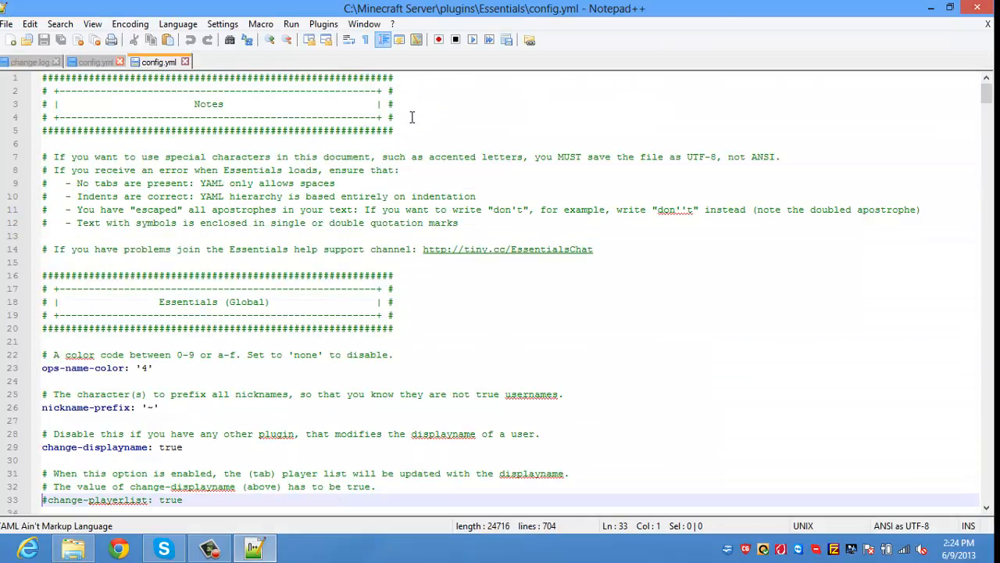
pyautogui.press('Down')
pyautogui.press('Down')
pyautogui.press('Down')
pyautogui.press('Down')
pyautogui.press('Down')
pyautogui.press('Down')
pyautogui.press('Down')
pyautogui.press('Down')
pyautogui.press('Down')
pyautogui.press('Down')
pyautogui.press('Down')
pyautogui.press('Down')
pyautogui.press('Down')
pyautogui.press('Down')
pyautogui.press('Down')
pyautogui.press('Down')
pyautogui.press('Down')
pyautogui.press('Down')
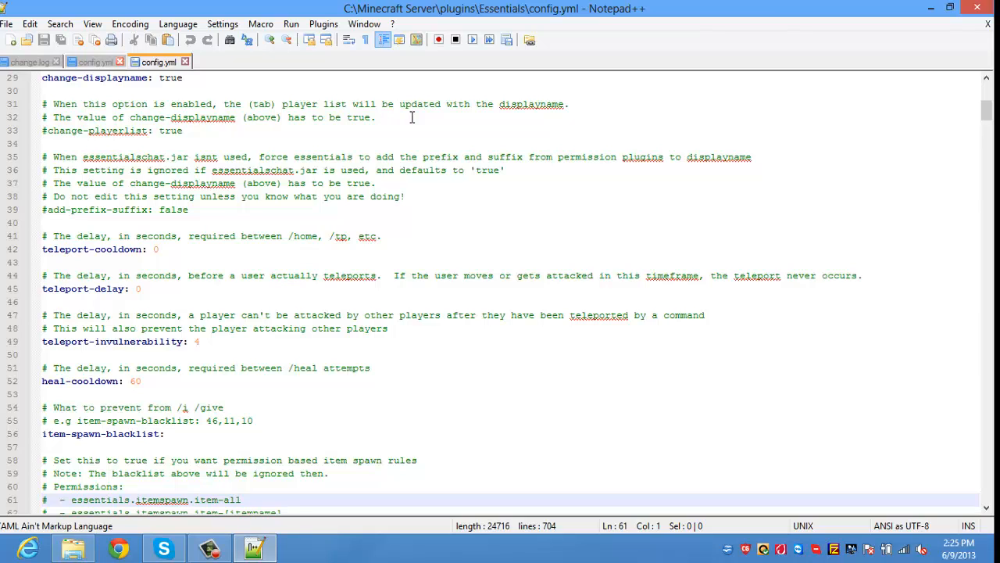
pyautogui.press('Down')
pyautogui.press('Down')
pyautogui.press('Down')
pyautogui.press('Down')
pyautogui.press('Down')
pyautogui.press('Down')
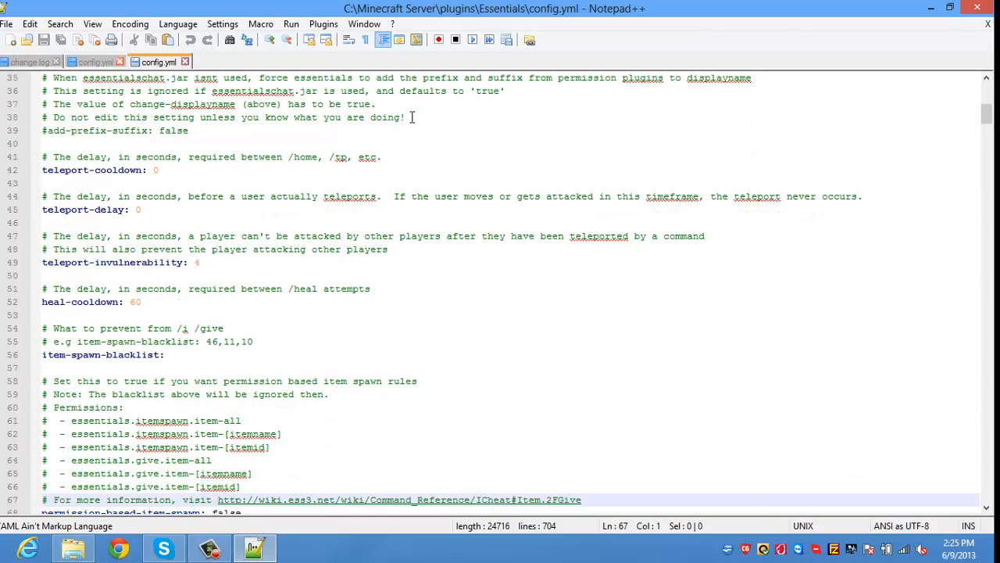
pyautogui.press('Down')
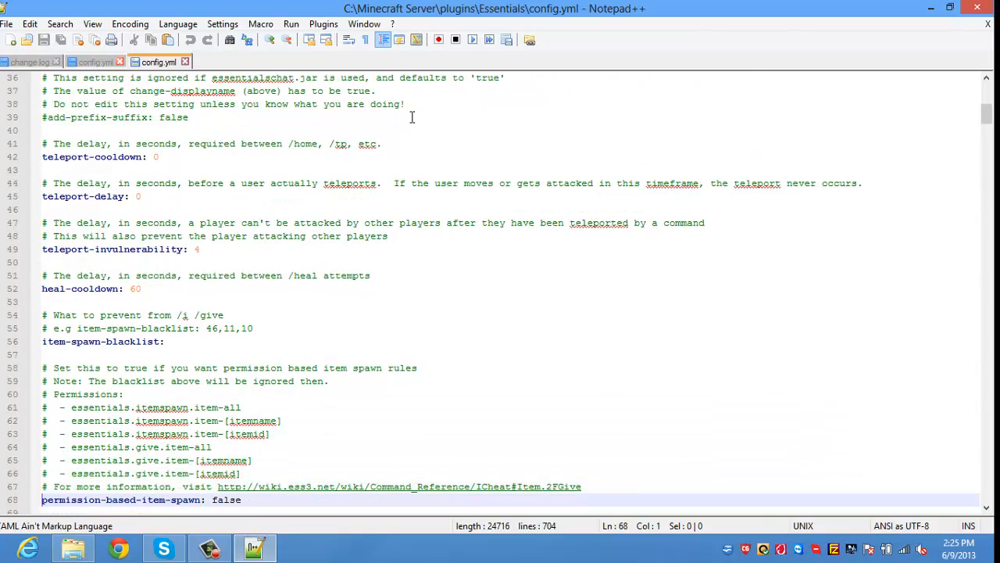
pyautogui.press('Down')
pyautogui.press('Down')
pyautogui.press('Down')
pyautogui.press('Down')
pyautogui.press('Down')
pyautogui.press('Down')
pyautogui.press('Down')
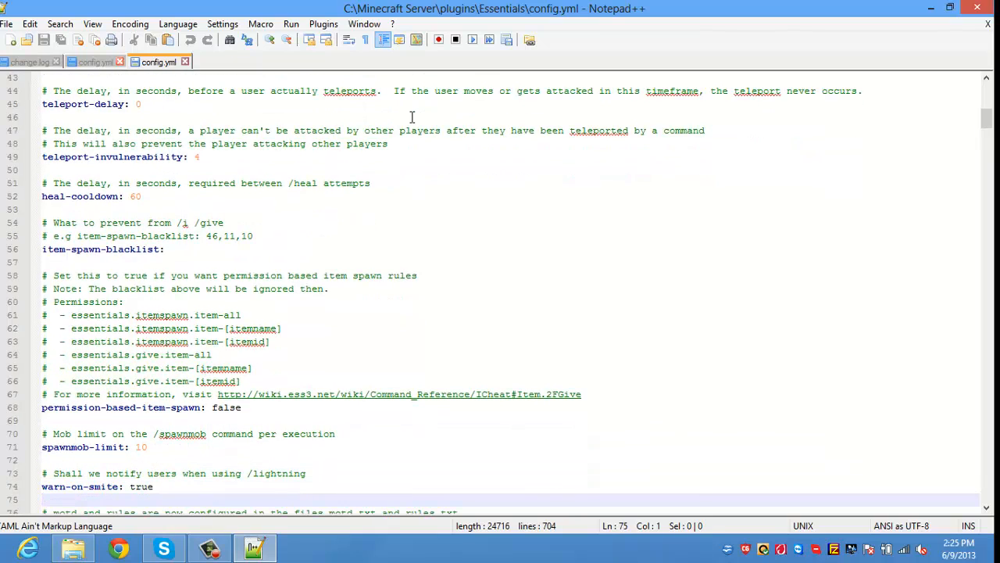
pyautogui.press('Down')
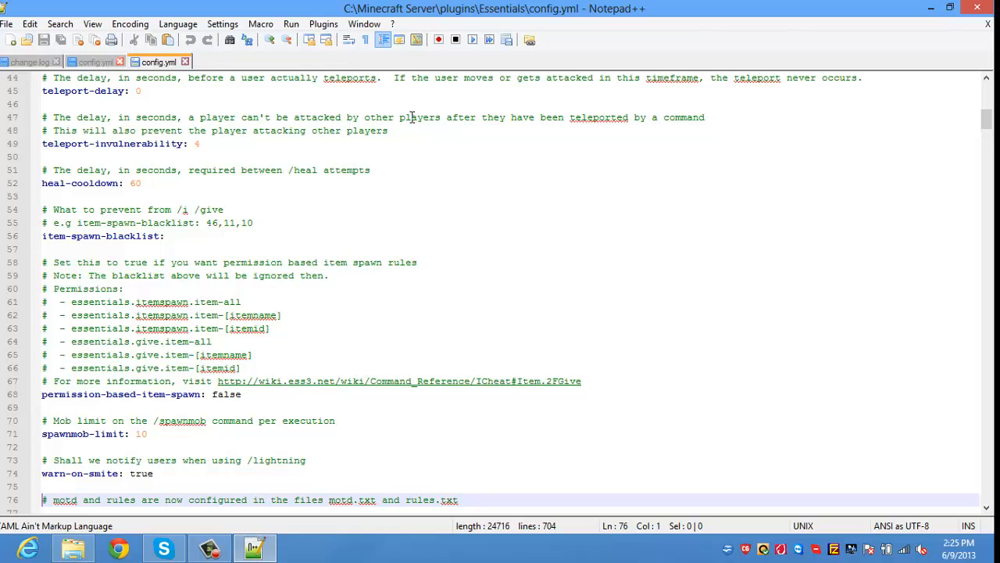
pyautogui.press('Down')
pyautogui.press('Down')
pyautogui.press('Down')
pyautogui.press('Down')
pyautogui.press('Down')
pyautogui.press('Down')
pyautogui.press('Down')
pyautogui.press('Down')
pyautogui.press('Down')
pyautogui.press('Down')
pyautogui.press('Down')
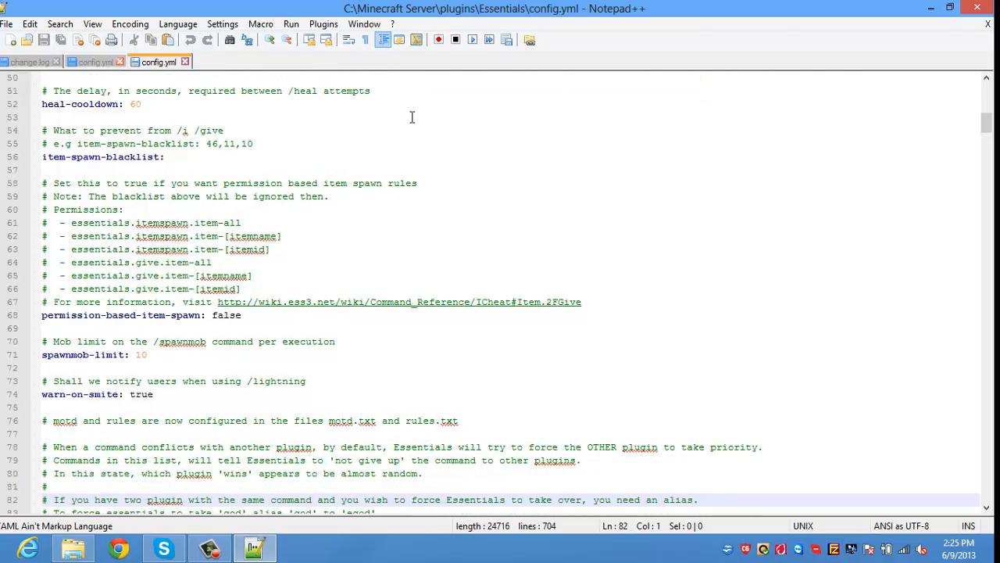
pyautogui.press('Down')
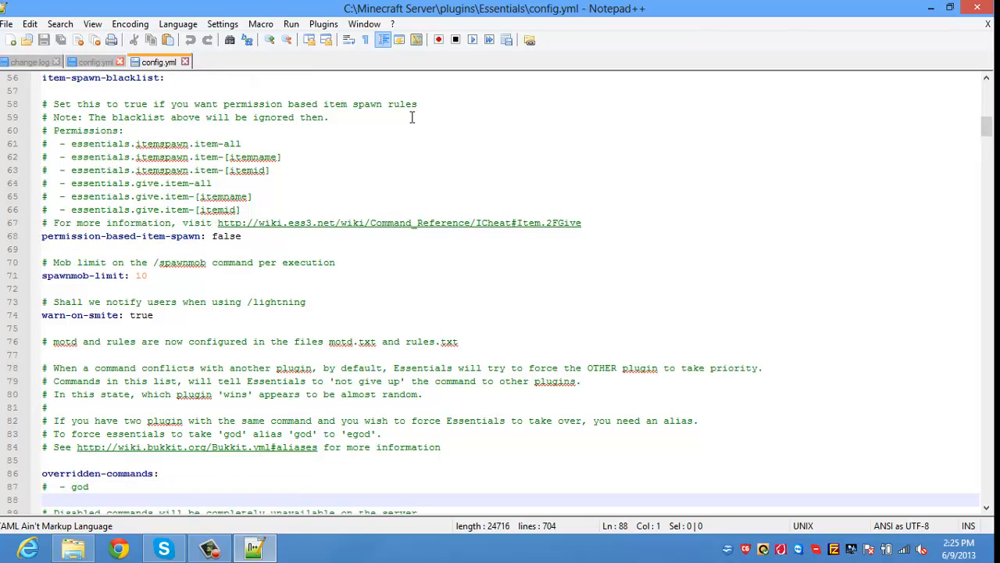
pyautogui.press('Down')
pyautogui.press('Down')
pyautogui.press('Down')
pyautogui.press('Down')
pyautogui.press('Down')
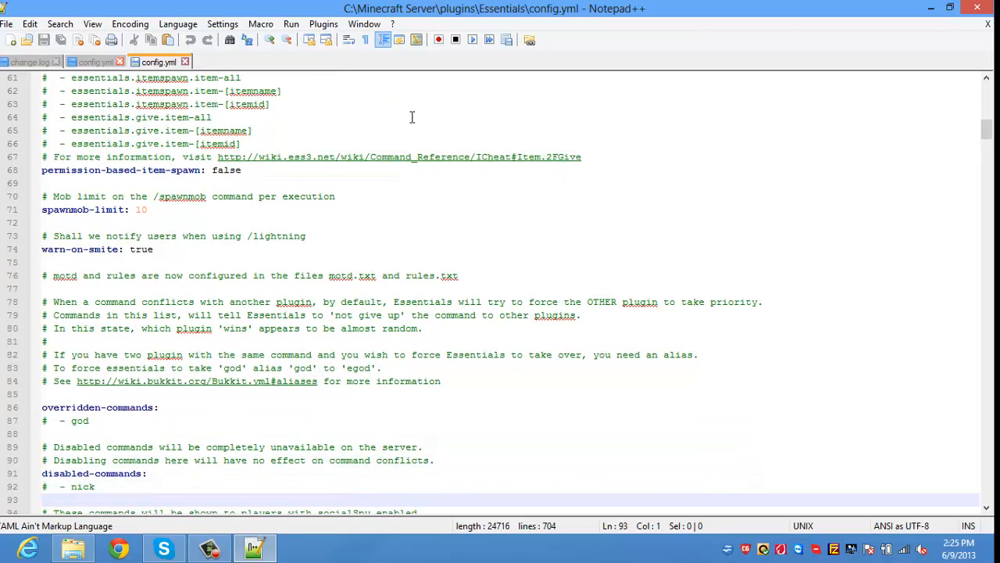
pyautogui.press('Down')
pyautogui.press('Down')
pyautogui.press('Down')
pyautogui.press('Down')
pyautogui.press('Down')
pyautogui.press('Down')
pyautogui.press('Down')
pyautogui.press('Down')
pyautogui.press('Down')
pyautogui.press('Down')
pyautogui.press('Down')
pyautogui.press('Down')
pyautogui.press('Down')
pyautogui.press('Down')
pyautogui.press('Down')
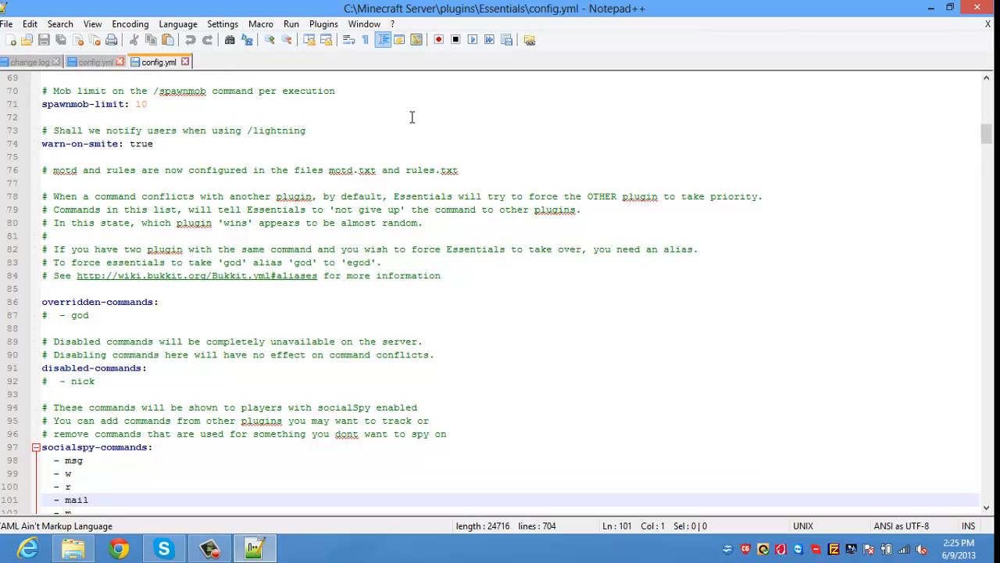
pyautogui.press('Down')
pyautogui.press('Down')
pyautogui.press('Down')
pyautogui.press('Down')
pyautogui.press('Down')
pyautogui.press('Down')
pyautogui.press('Down')
pyautogui.press('Down')
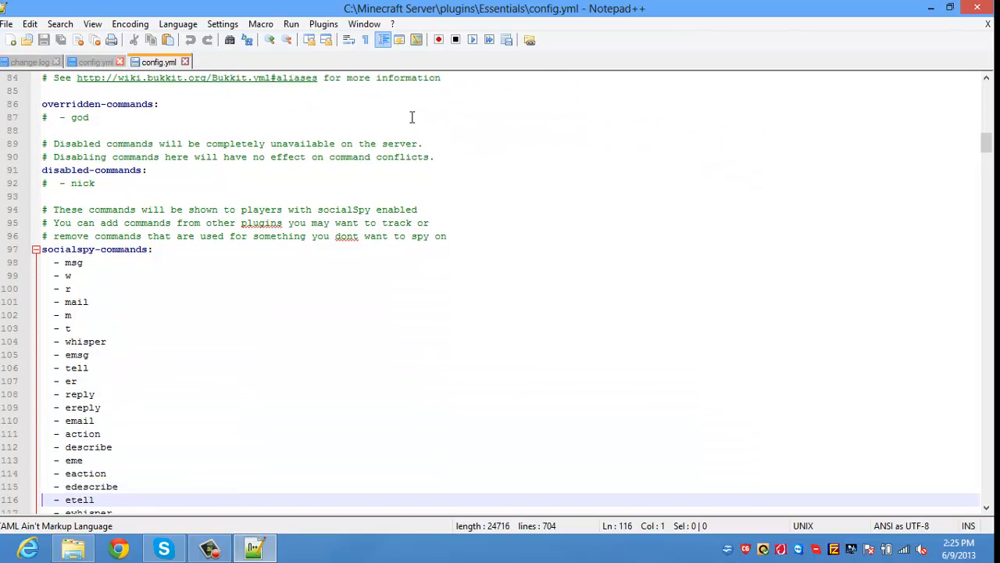
pyautogui.press('Down')
pyautogui.press('Down')
pyautogui.press('Down')
pyautogui.press('Down')
pyautogui.press('Down')
pyautogui.press('Down')
pyautogui.press('Down')
pyautogui.press('Down')
pyautogui.press('Down')
pyautogui.press('Down')
pyautogui.press('Down')
pyautogui.press('Down')
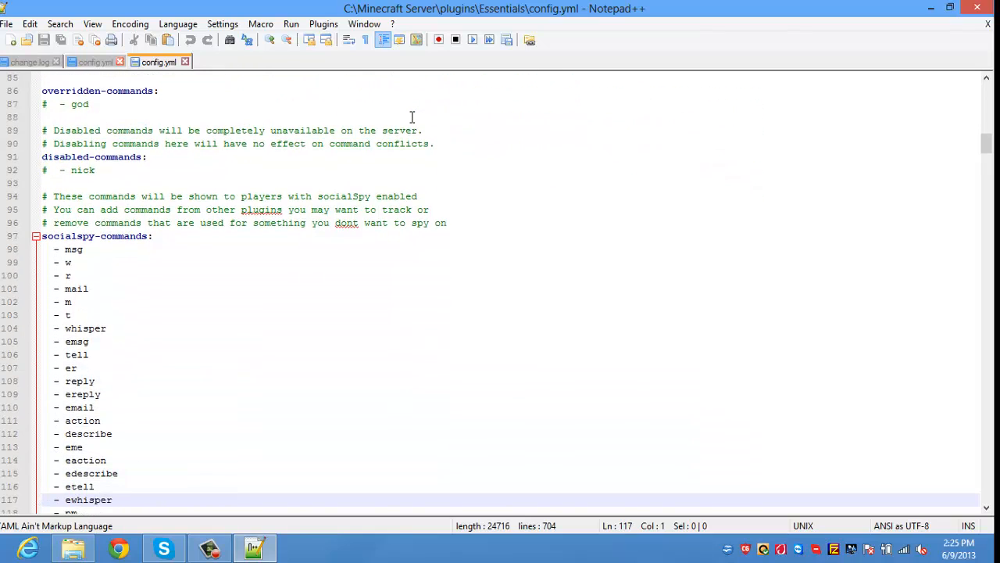
pyautogui.press('Down')
pyautogui.press('Down')
pyautogui.press('Down')
pyautogui.press('Down')
pyautogui.press('Down')
pyautogui.press('Down')
pyautogui.press('Down')
pyautogui.press('Down')
pyautogui.press('Down')
pyautogui.press('Down')
pyautogui.press('Down')
pyautogui.press('Down')
pyautogui.press('Down')
pyautogui.press('Down')
pyautogui.press('Down')
pyautogui.press('Down')
pyautogui.press('Down')
pyautogui.press('Down')
pyautogui.press('Down')
pyautogui.press('Down')
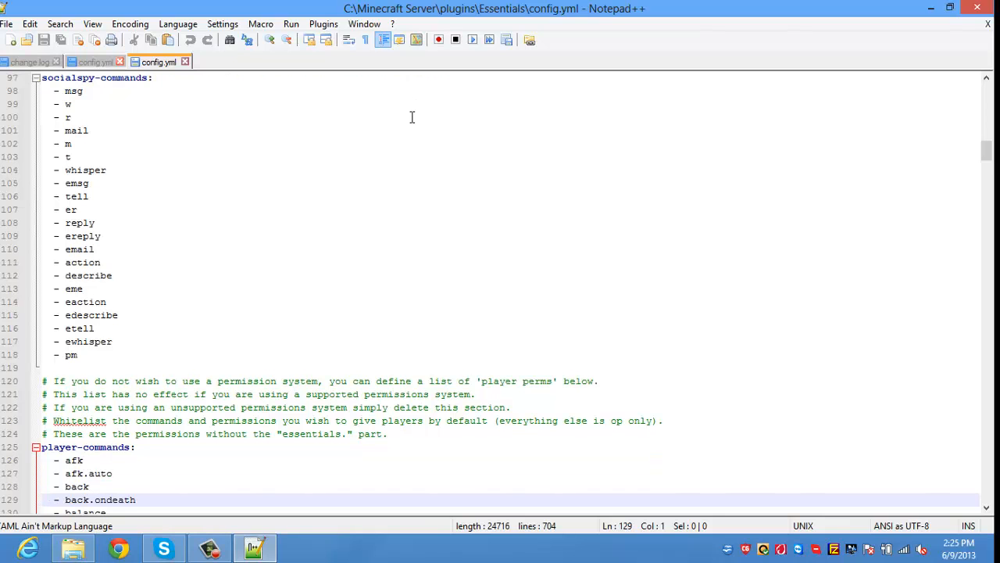
pyautogui.press('Down')
pyautogui.press('Down')
pyautogui.press('Down')
pyautogui.press('Down')
pyautogui.press('Down')
pyautogui.press('Down')
pyautogui.press('Down')
pyautogui.press('Down')
pyautogui.press('Down')
pyautogui.press('Down')
pyautogui.press('Down')
pyautogui.press('Down')
pyautogui.press('Down')
pyautogui.press('Down')
pyautogui.press('Down')
pyautogui.press('Down')
pyautogui.press('Down')
pyautogui.press('Down')
pyautogui.press('Down')
pyautogui.press('Down')
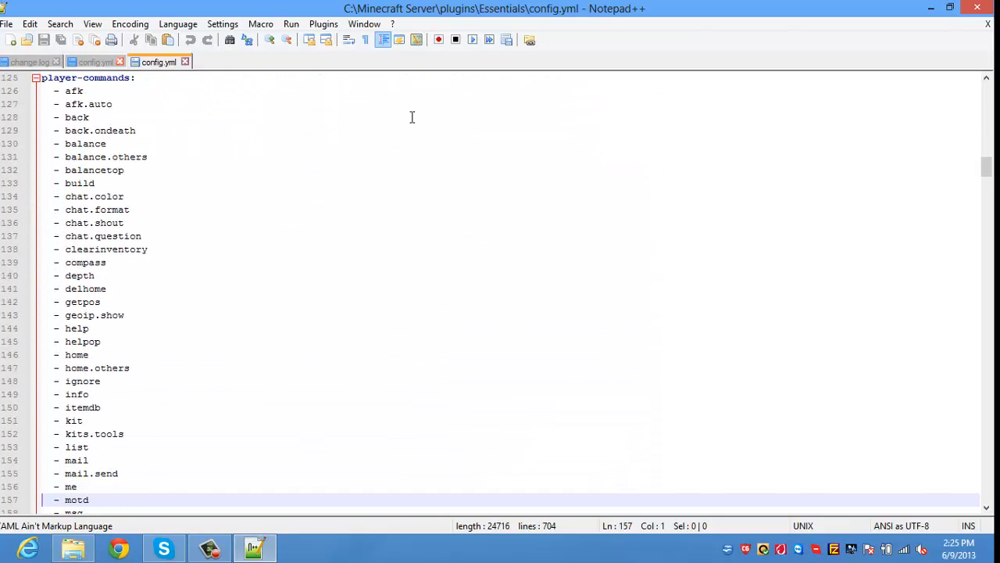
pyautogui.press('Down')
pyautogui.press('Down')
pyautogui.press('Down')
pyautogui.press('Down')
pyautogui.press('Down')
pyautogui.press('Down')
pyautogui.press('Down')
pyautogui.press('Down')
pyautogui.press('Down')
pyautogui.press('Down')
pyautogui.press('Down')
pyautogui.press('Down')
pyautogui.press('Down')
pyautogui.press('Down')
pyautogui.press('Down')
pyautogui.press('Down')
pyautogui.press('Down')
pyautogui.press('Down')
pyautogui.press('Down')
pyautogui.press('Down')
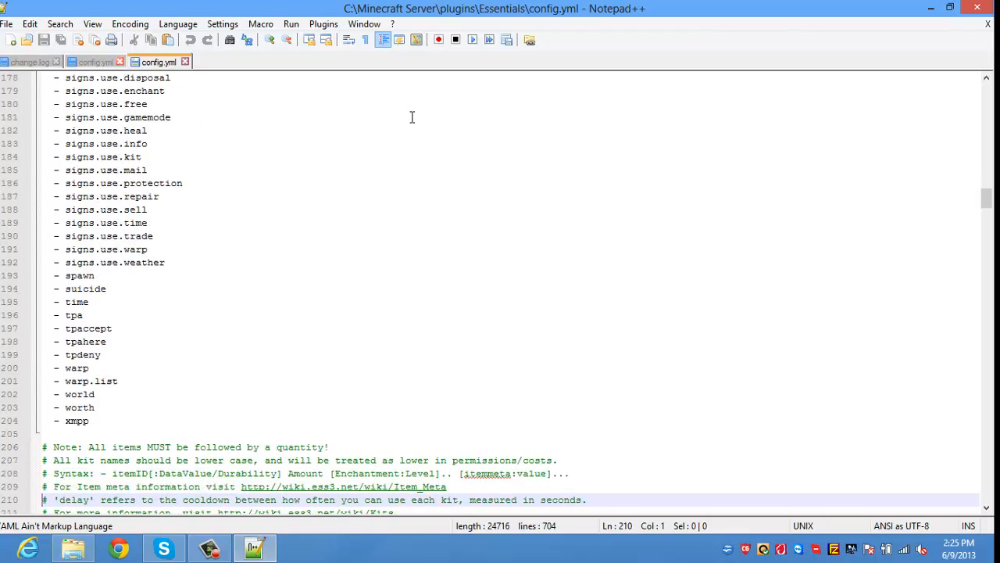
pyautogui.press('Down')
pyautogui.press('Down')
pyautogui.press('Down')
pyautogui.press('Down')
pyautogui.press('Down')
pyautogui.press('Down')
pyautogui.press('Down')
pyautogui.press('Down')
pyautogui.press('Down')
pyautogui.press('Down')
pyautogui.press('Down')
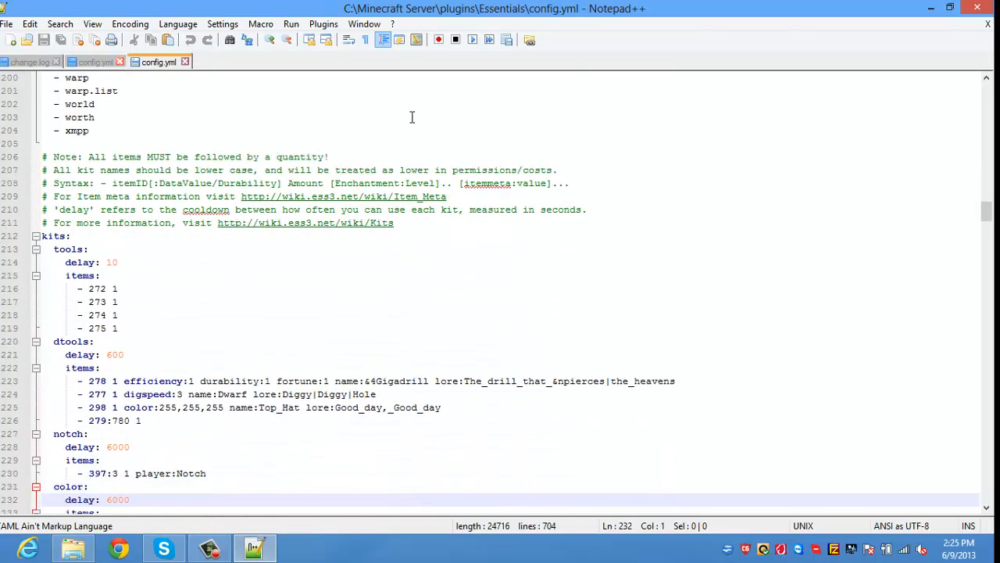
pyautogui.press('Up')
pyautogui.press('Up')
pyautogui.press('Up')
pyautogui.press('Up')
pyautogui.press('Up')
pyautogui.press('Up')
pyautogui.press('Up')
pyautogui.press('Up')
pyautogui.press('Up')
pyautogui.press('Up')
pyautogui.press('Up')
pyautogui.press('Up')
pyautogui.press('Up')
pyautogui.press('Up')
pyautogui.press('Up')
pyautogui.press('Up')
pyautogui.press('Up')
pyautogui.press('Up')
pyautogui.press('Up')
pyautogui.press('Up')
pyautogui.press('Up')
pyautogui.press('Up')
pyautogui.press('Up')
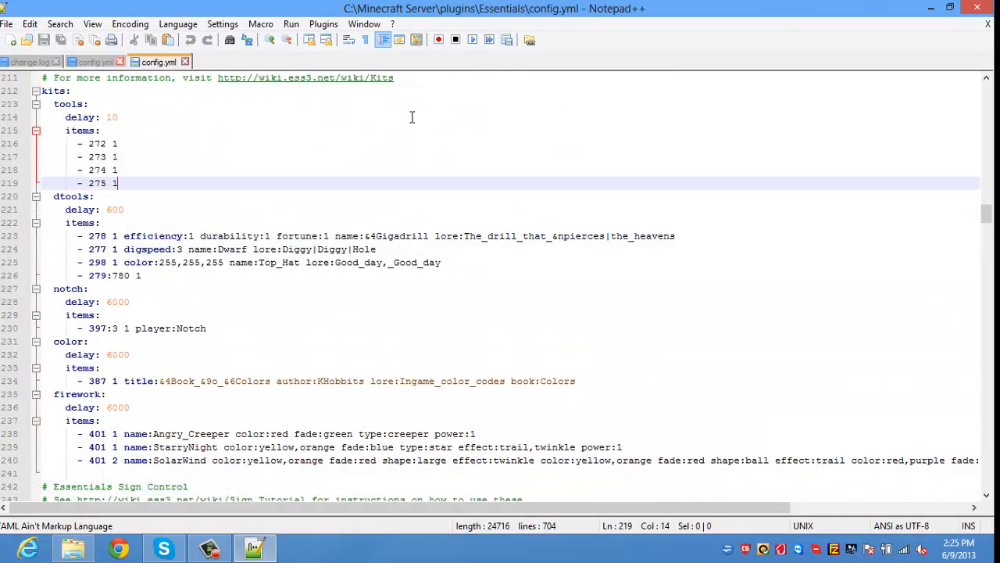
pyautogui.press('Down')
pyautogui.press('Down')
pyautogui.press('Down')
pyautogui.press('Down')
pyautogui.press('Down')
pyautogui.press('Down')
pyautogui.press('Down')
pyautogui.press('Down')
pyautogui.press('Down')
pyautogui.press('Down')
pyautogui.press('Down')
pyautogui.press('Down')
pyautogui.press('Down')
pyautogui.press('Down')
pyautogui.press('Down')
pyautogui.press('Down')
pyautogui.press('Down')
pyautogui.press('Down')
pyautogui.press('Down')
pyautogui.press('Down')
pyautogui.press('Down')
pyautogui.press('Down')
pyautogui.press('Down')
pyautogui.press('Down')
pyautogui.press('Down')
pyautogui.press('Down')
pyautogui.press('Down')
pyautogui.press('Down')
pyautogui.press('Down')
pyautogui.press('Down')
pyautogui.press('Down')
pyautogui.press('Down')
pyautogui.press('Down')
pyautogui.press('Down')
pyautogui.press('Down')
pyautogui.press('Down')
pyautogui.press('Down')
pyautogui.press('Down')
pyautogui.press('Down')
pyautogui.press('Down')
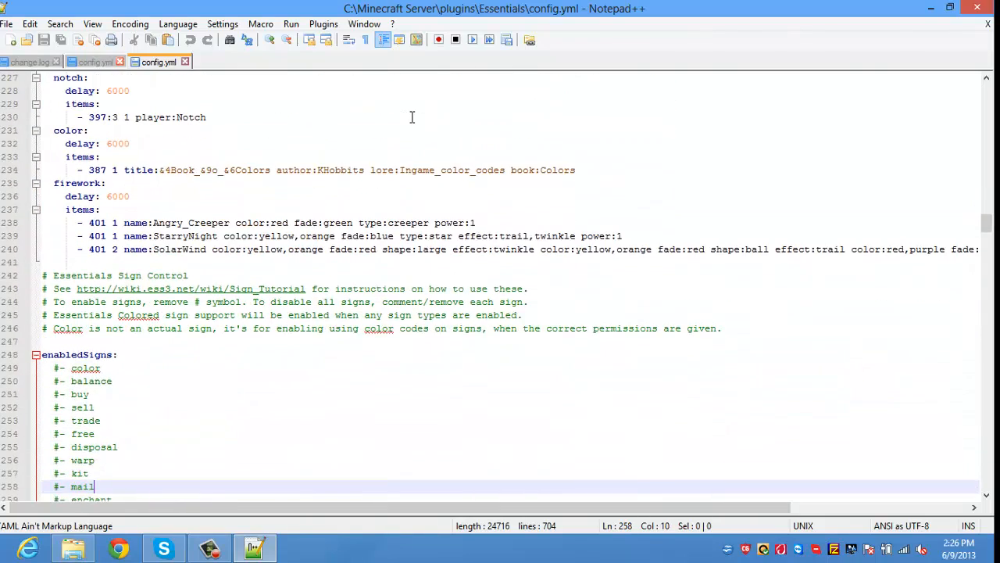
pyautogui.press('Down')
pyautogui.press('Down')
pyautogui.press('Down')
pyautogui.press('Down')
pyautogui.press('Down')
pyautogui.press('Down')
pyautogui.press('Down')
pyautogui.press('Down')
pyautogui.press('Down')
pyautogui.press('Down')
pyautogui.press('Down')
pyautogui.press('Down')
pyautogui.press('Down')
pyautogui.press('Down')
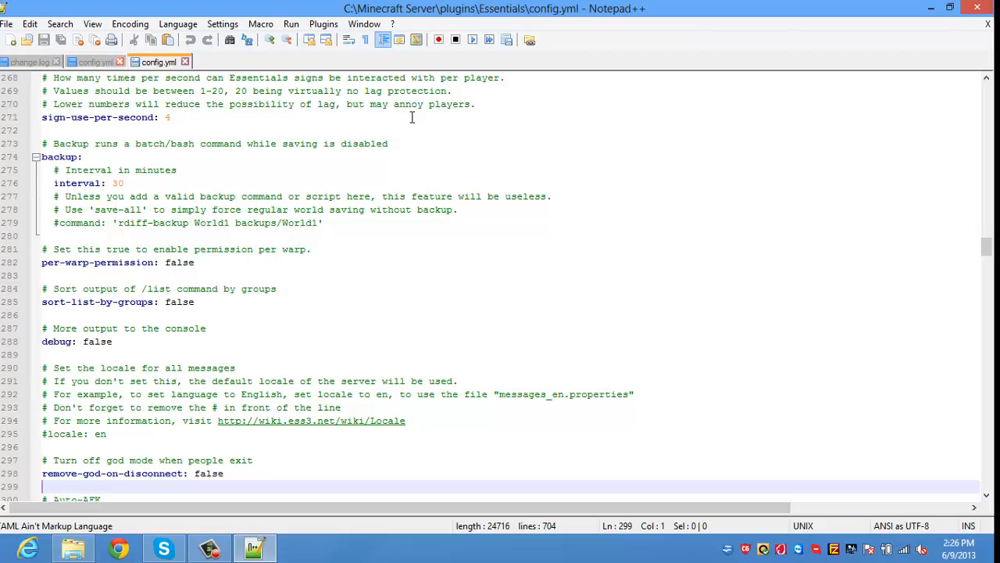
pyautogui.press('Up')
pyautogui.press('Up')
pyautogui.press('Up')
pyautogui.press('Up')
pyautogui.press('Up')
pyautogui.press('Up')
pyautogui.press('Up')
pyautogui.press('Up')
pyautogui.press('Up')
pyautogui.press('Up')
pyautogui.press('Up')
pyautogui.press('Up')
pyautogui.press('Up')
pyautogui.press('Up')
pyautogui.press('Up')
pyautogui.press('Up')
pyautogui.press('Up')
pyautogui.press('Up')
pyautogui.press('Up')
pyautogui.press('Up')
pyautogui.press('Up')
pyautogui.press('Up')
pyautogui.press('Up')
pyautogui.press('Up')
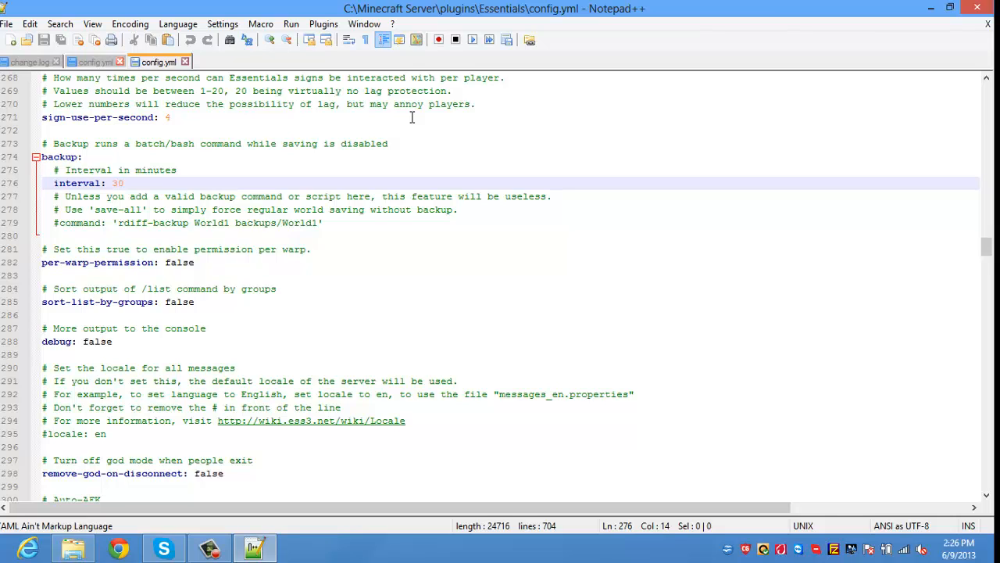
pyautogui.press('Right')
pyautogui.press('Down')
pyautogui.press('Down')
pyautogui.press('Down')
pyautogui.press('Down')
pyautogui.press('Down')
pyautogui.press('Down')
pyautogui.press('Down')
pyautogui.press('Down')
pyautogui.press('Down')
pyautogui.press('Down')
pyautogui.press('Down')
pyautogui.press('Down')
pyautogui.press('Down')
pyautogui.press('Down')
pyautogui.press('Down')
pyautogui.press('Down')
pyautogui.press('Down')
pyautogui.press('Down')
pyautogui.press('Down')
pyautogui.press('Down')
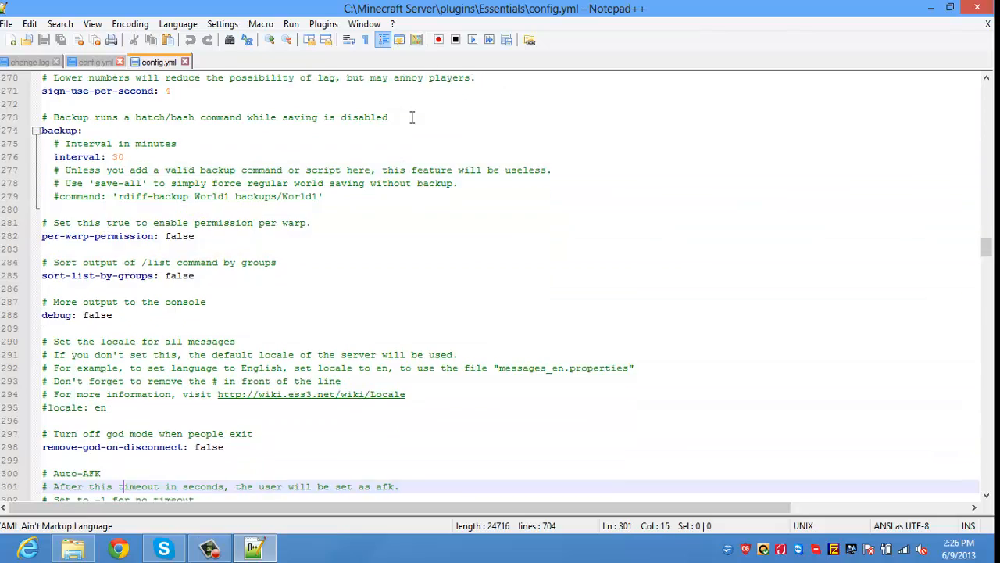
pyautogui.press('Down')
pyautogui.press('Down')
pyautogui.press('Down')
pyautogui.press('Down')
pyautogui.press('Down')
pyautogui.press('Down')
pyautogui.press('Down')
pyautogui.press('Down')
pyautogui.press('Down')
pyautogui.press('Down')
pyautogui.press('Down')
pyautogui.press('Down')
pyautogui.press('Down')
pyautogui.press('Down')
pyautogui.press('Down')
pyautogui.press('Down')
pyautogui.press('Down')
pyautogui.press('Down')
pyautogui.press('Down')
pyautogui.press('Down')
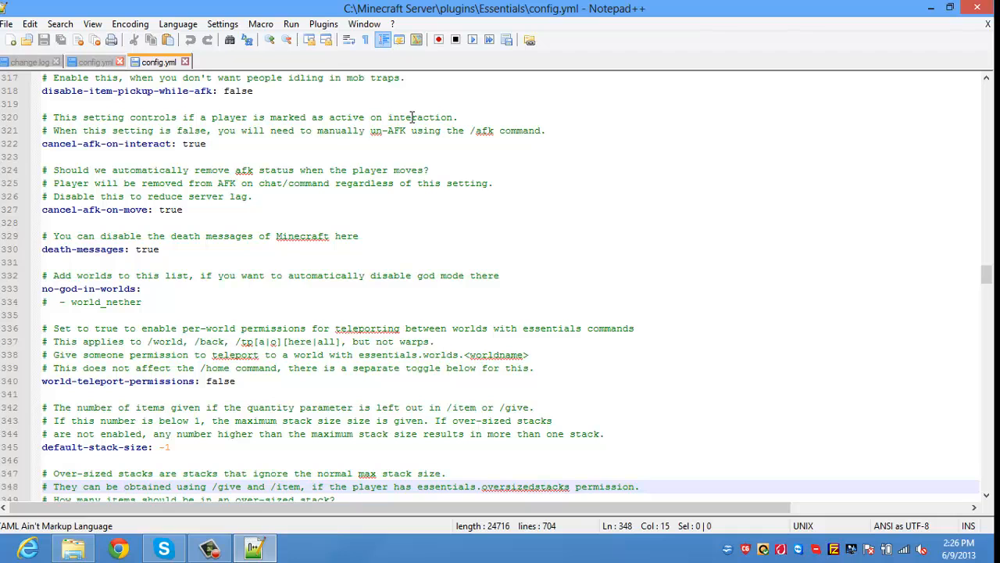
pyautogui.press('Down')
pyautogui.press('Down')
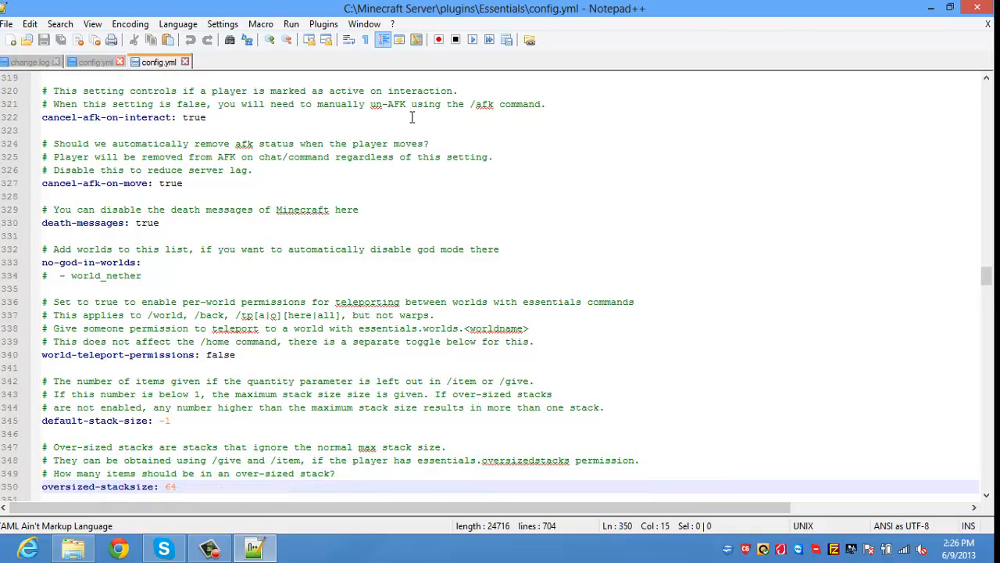
pyautogui.press('Down')
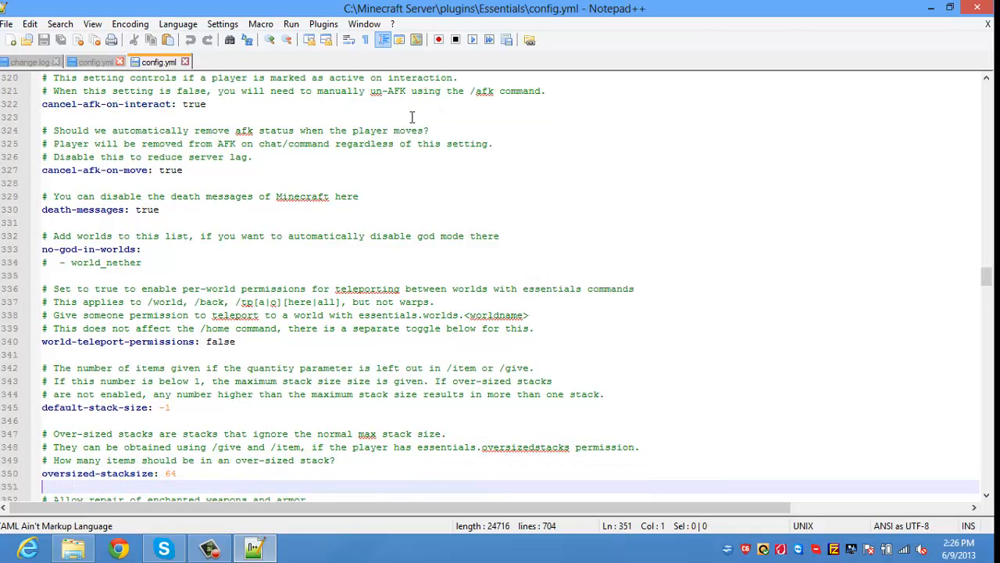
pyautogui.press('Down')
pyautogui.press('Down')
pyautogui.press('Down')
pyautogui.press('Down')
pyautogui.press('Down')
pyautogui.press('Down')
pyautogui.press('Down')
pyautogui.press('Down')
pyautogui.press('Down')
pyautogui.press('Down')
pyautogui.press('Down')
pyautogui.press('Down')
pyautogui.press('Down')
pyautogui.press('Down')
pyautogui.press('Down')
pyautogui.press('Down')
pyautogui.press('Down')
pyautogui.press('Down')
pyautogui.press('Down')
pyautogui.press('Down')
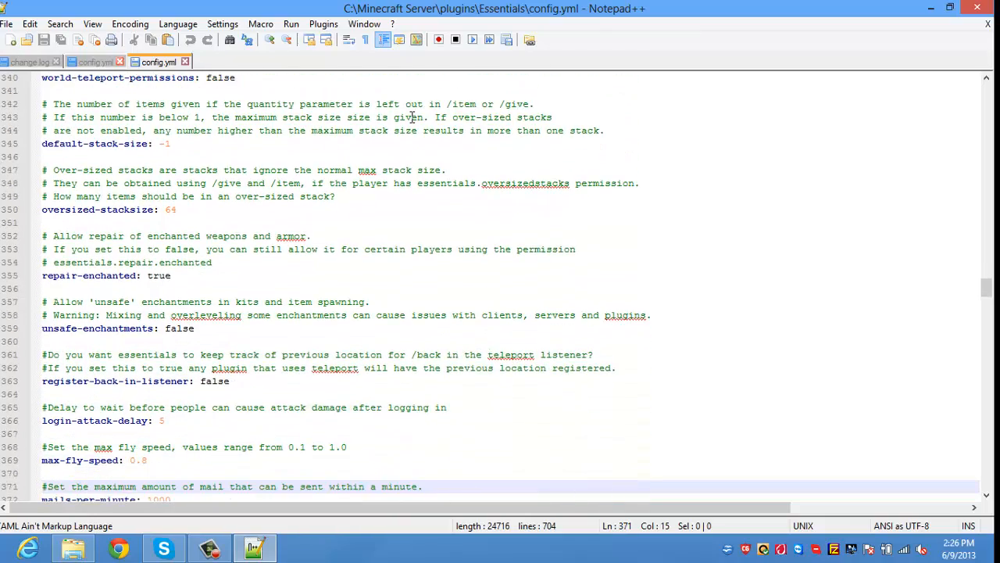
pyautogui.press('Down')
pyautogui.press('Down')
pyautogui.press('Down')
pyautogui.press('Down')
pyautogui.press('Down')
pyautogui.press('Down')
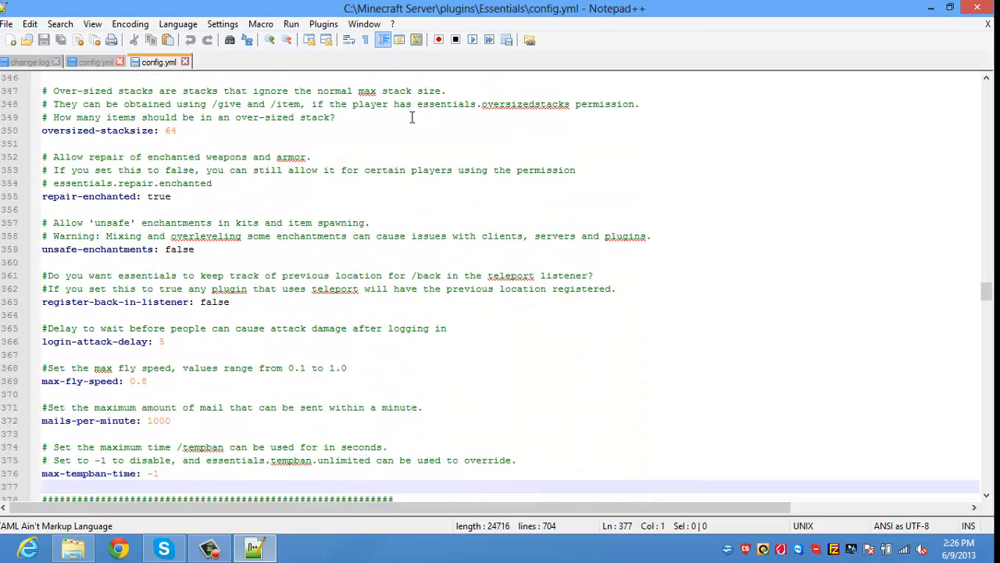
pyautogui.press('Down')
pyautogui.press('Down')
pyautogui.press('Down')
pyautogui.press('Down')
pyautogui.press('Down')
pyautogui.press('Down')
pyautogui.press('Down')
pyautogui.press('Down')
pyautogui.press('Down')
pyautogui.press('Down')
pyautogui.press('Down')
pyautogui.press('Down')
pyautogui.press('Down')
pyautogui.press('Down')
pyautogui.press('Down')
pyautogui.press('Down')
pyautogui.press('Down')
pyautogui.press('Down')
pyautogui.press('Down')
pyautogui.press('Down')
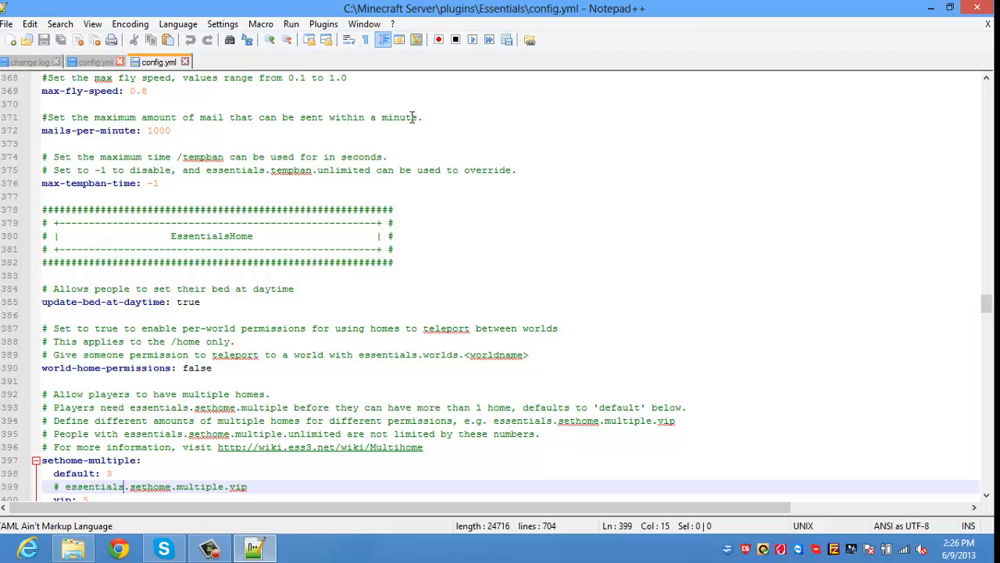
pyautogui.press('Down')
pyautogui.press('Down')
pyautogui.press('Down')
pyautogui.press('Down')
pyautogui.press('Down')
pyautogui.press('Down')
pyautogui.press('Down')
pyautogui.press('Down')
pyautogui.press('Down')
pyautogui.press('Down')
pyautogui.press('Down')
pyautogui.press('Down')
pyautogui.press('Down')
pyautogui.press('Down')
pyautogui.press('Down')
pyautogui.press('Down')
pyautogui.press('Down')
pyautogui.press('Down')
pyautogui.press('Down')
pyautogui.press('Down')
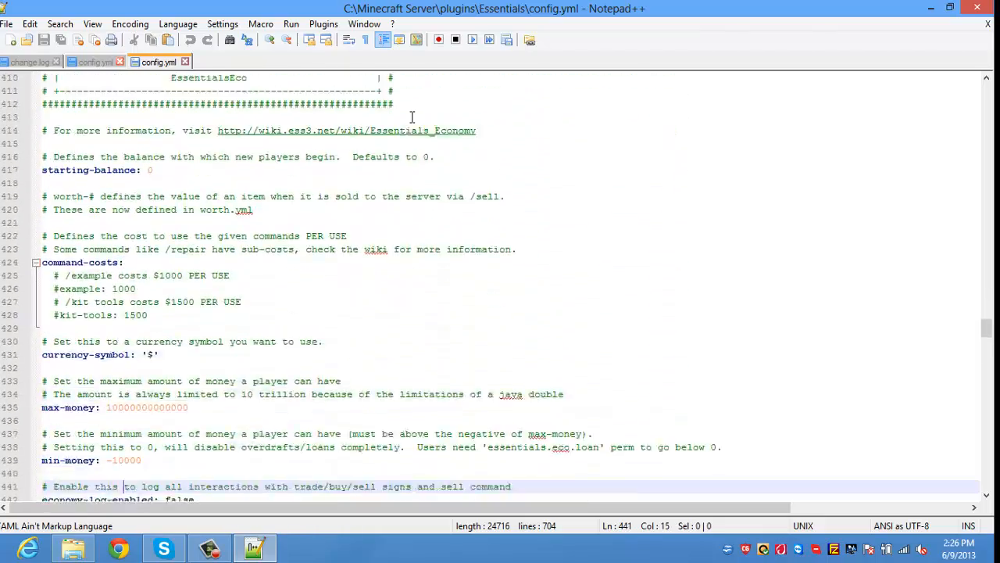
pyautogui.press('Down')
pyautogui.press('Down')
pyautogui.press('Down')
pyautogui.press('Down')
pyautogui.press('Down')
pyautogui.press('Down')
pyautogui.press('Down')
pyautogui.press('Down')
pyautogui.press('Down')
pyautogui.press('Down')
pyautogui.press('Down')
pyautogui.press('Down')
pyautogui.press('Down')
pyautogui.press('Down')
pyautogui.press('Down')
pyautogui.press('Down')
pyautogui.press('Down')
pyautogui.press('Down')
pyautogui.press('Down')
pyautogui.press('Down')
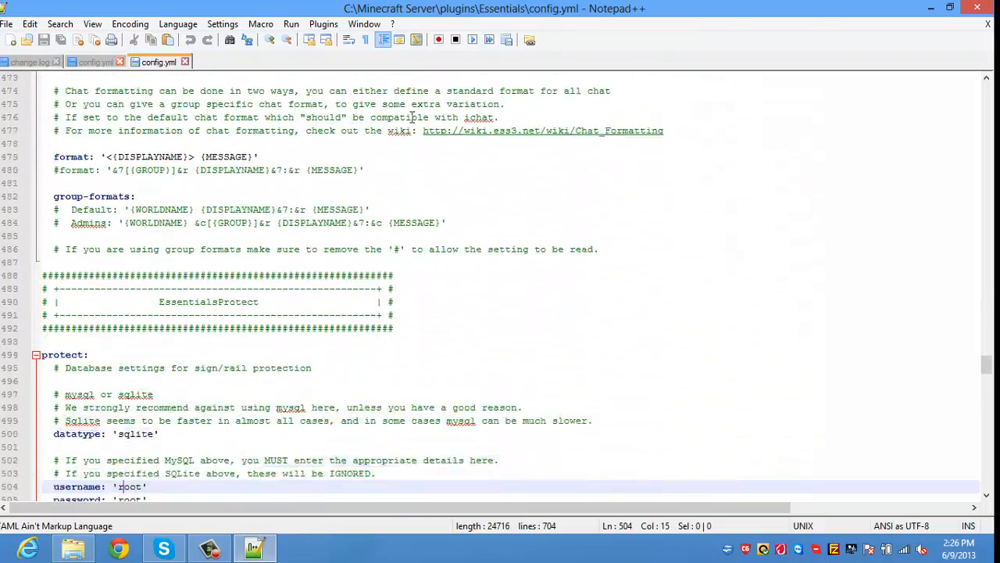
pyautogui.press('Down')
pyautogui.press('Down')
pyautogui.press('Down')
pyautogui.press('Down')
pyautogui.press('Down')
pyautogui.press('Down')
pyautogui.press('Down')
pyautogui.press('Down')
pyautogui.press('Down')
pyautogui.press('Down')
pyautogui.press('Down')
pyautogui.press('Down')
pyautogui.press('Down')
pyautogui.press('Down')
pyautogui.press('Down')
pyautogui.press('Down')
pyautogui.press('Down')
pyautogui.press('Down')
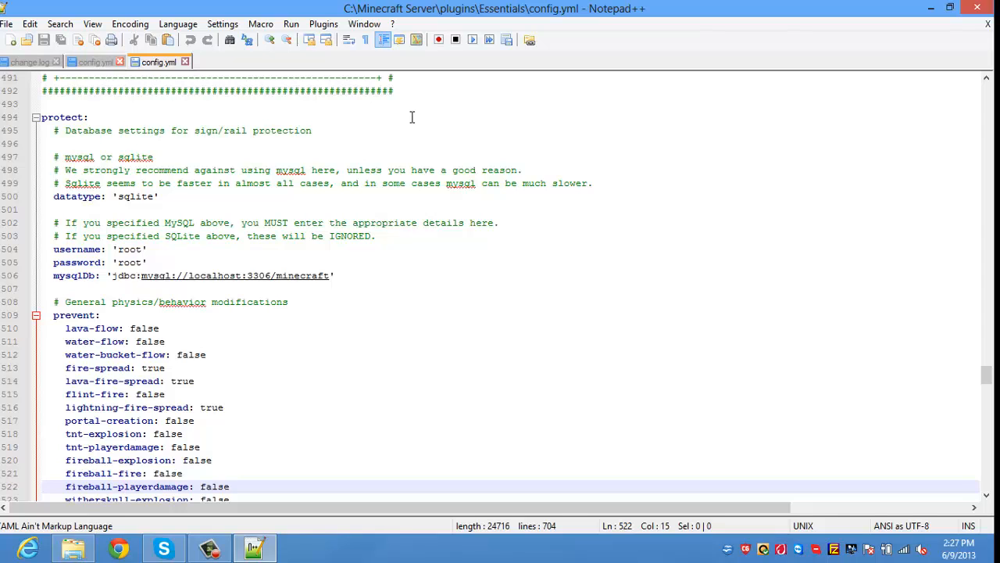
pyautogui.press('Down')
pyautogui.press('Down')
pyautogui.press('Down')
pyautogui.press('Down')
pyautogui.press('Down')
pyautogui.press('Down')
pyautogui.press('Down')
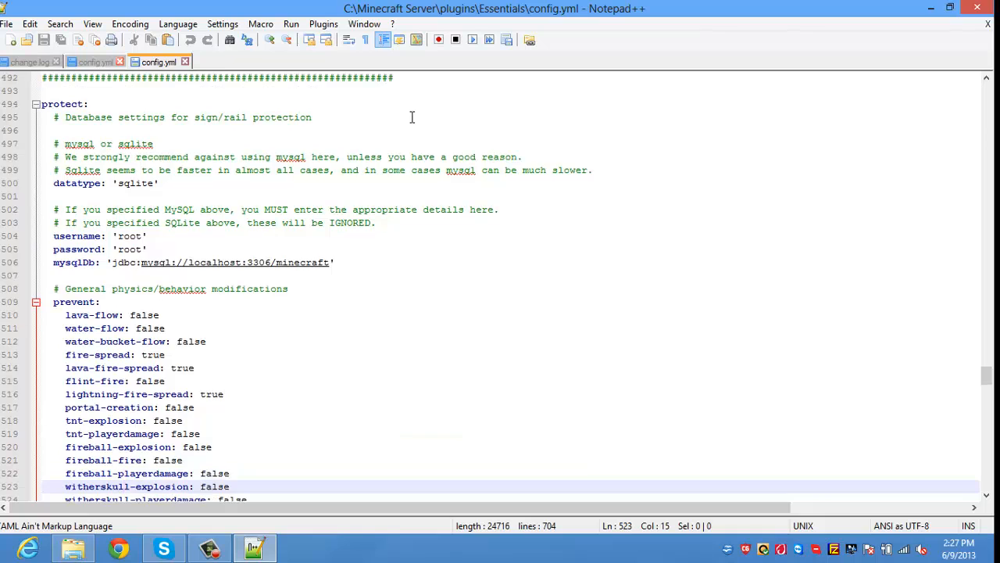
pyautogui.press('Down')
pyautogui.press('Down')
pyautogui.press('Down')
pyautogui.press('Down')
pyautogui.press('Down')
pyautogui.press('Down')
pyautogui.press('Down')
pyautogui.press('Down')
pyautogui.press('Down')
pyautogui.press('Up')
pyautogui.press('Up')
pyautogui.press('Up')
pyautogui.press('Up')
pyautogui.press('Up')
pyautogui.press('Up')
pyautogui.press('Up')
pyautogui.press('Up')
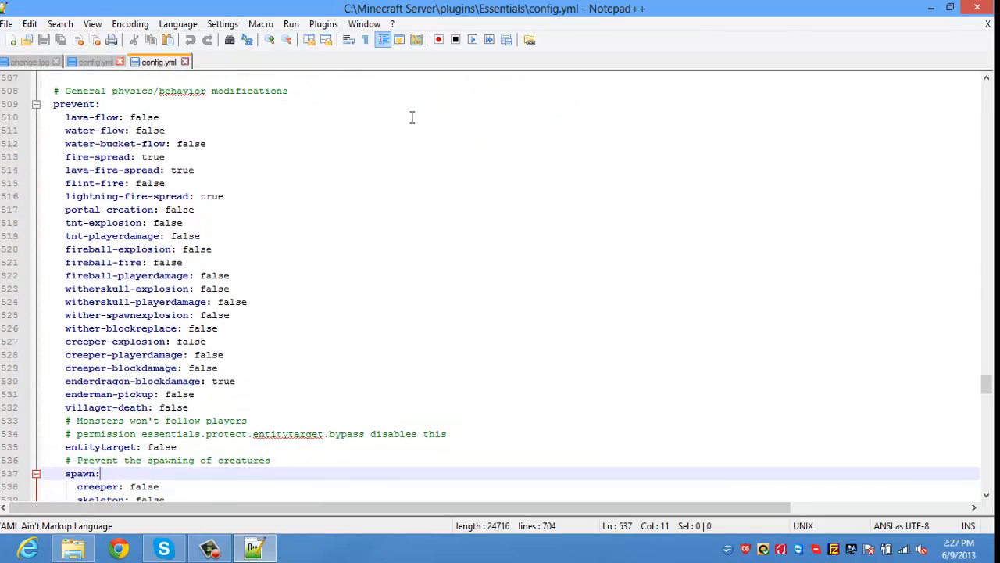
pyautogui.press('Up')
pyautogui.press('Up')
pyautogui.press('Up')
pyautogui.press('Up')
pyautogui.press('Up')
pyautogui.press('Up')
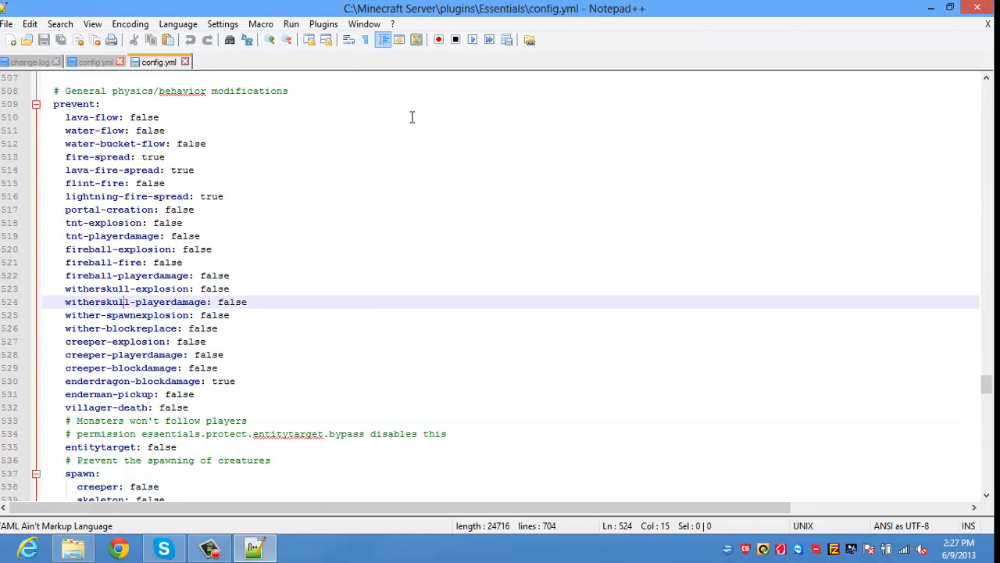
# Step: Adjust the fire-spread value and set flint-fire to true
pyautogui.click(170, 116)
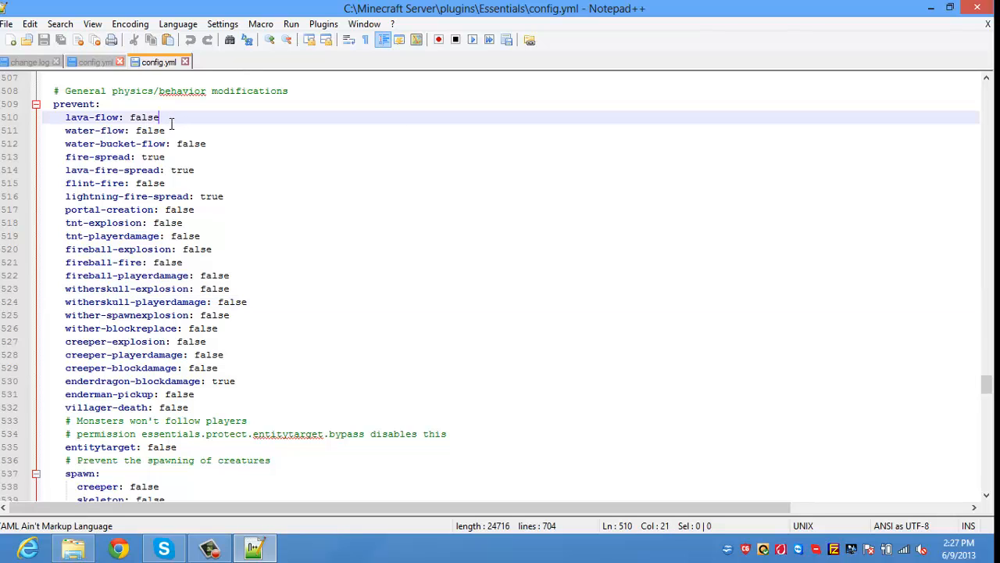
pyautogui.press('Down')
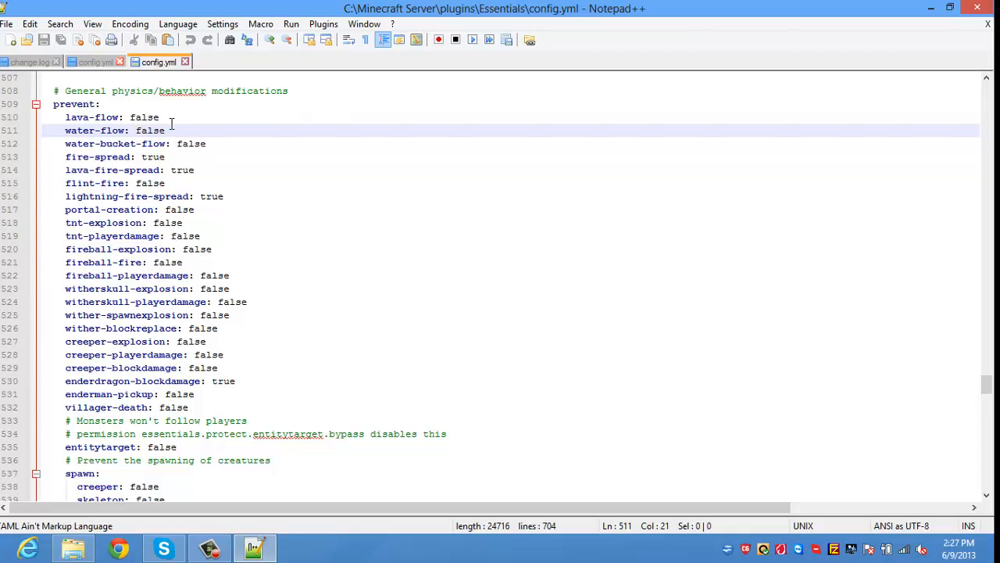
pyautogui.press('Down')
pyautogui.press('Down')
pyautogui.press('Down')
pyautogui.press('Down')
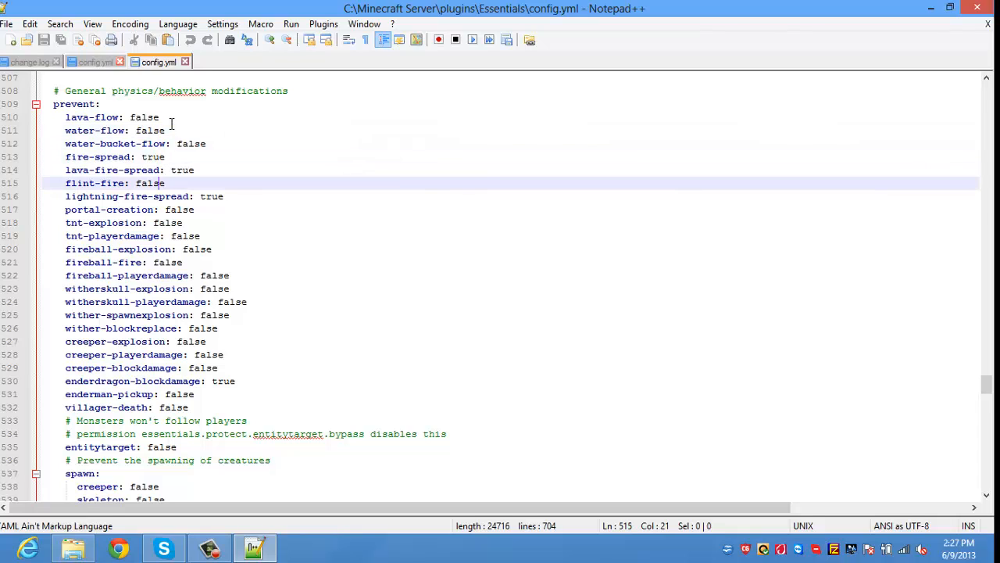
pyautogui.press('Up')
pyautogui.press('Up')
pyautogui.press('End')
pyautogui.press('BackSpace')
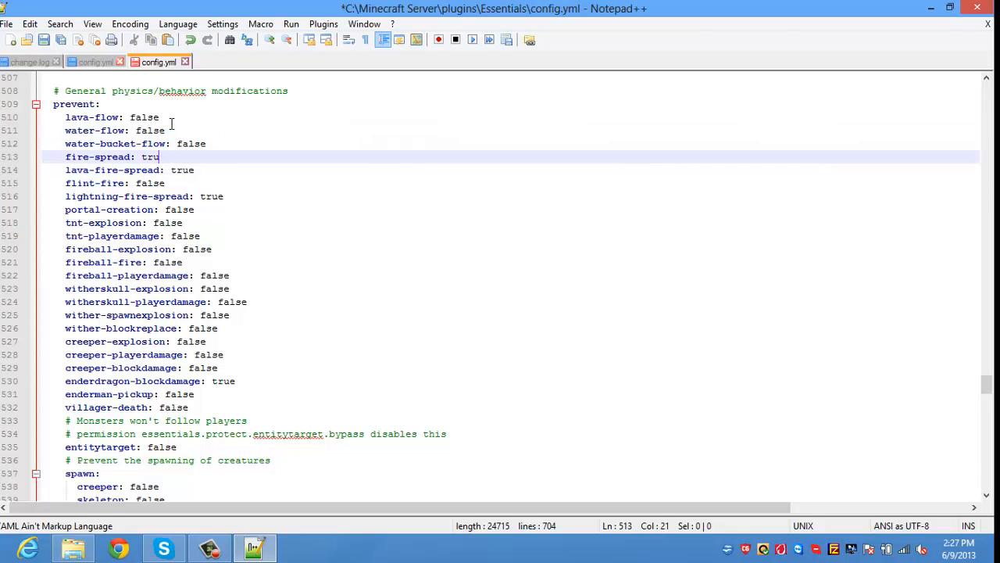
pyautogui.write('e')
pyautogui.press('Down')
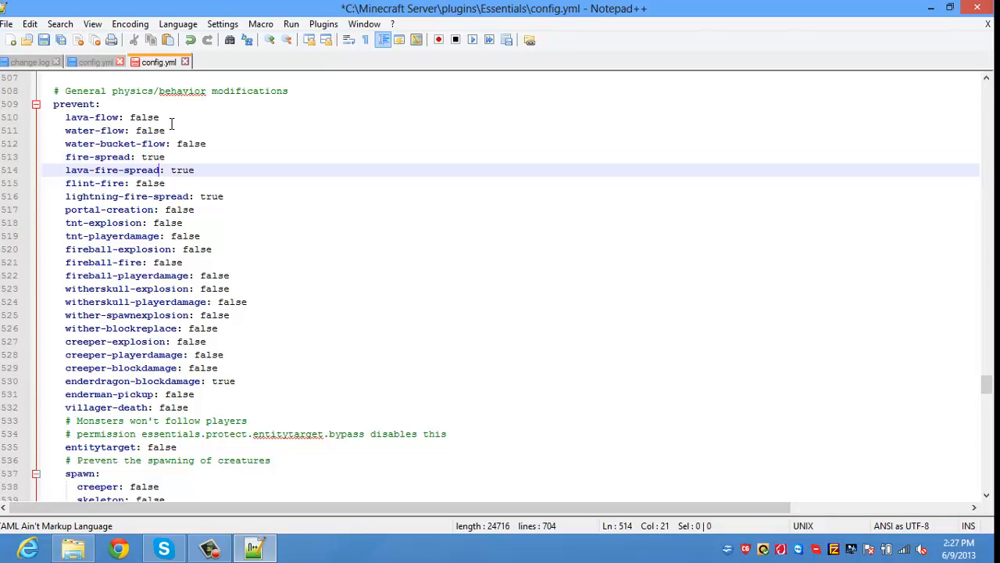
pyautogui.press('Right')
pyautogui.press('Down')
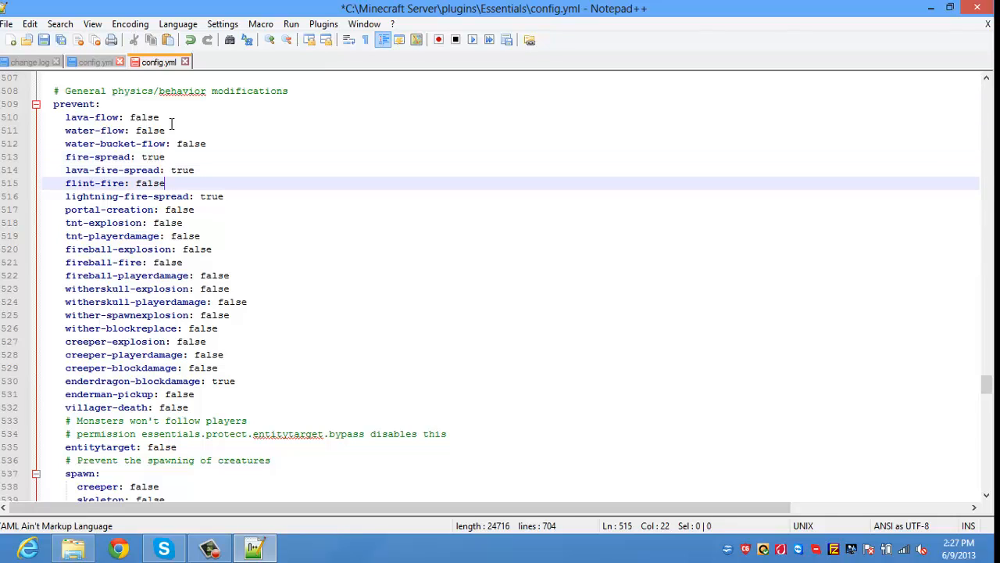
pyautogui.press('BackSpace')
pyautogui.press('BackSpace')
pyautogui.press('BackSpace')
pyautogui.press('BackSpace')
pyautogui.press('BackSpace')
pyautogui.write('true')
# Step: Change tnt-explosion and tnt-playerdamage from false to true
pyautogui.press('Down')
pyautogui.press('Down')
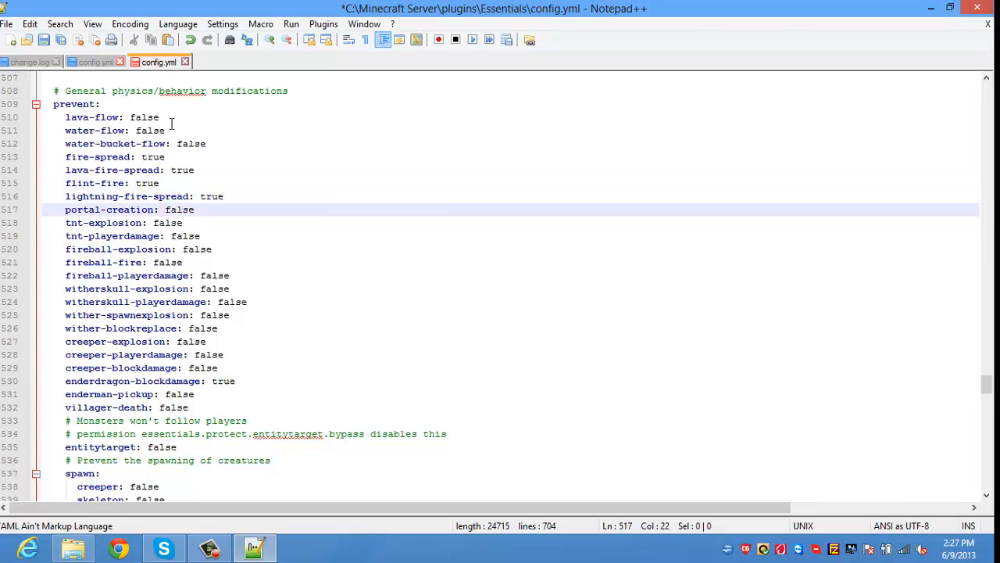
pyautogui.press('Down')
pyautogui.press('BackSpace')
pyautogui.press('BackSpace')
pyautogui.press('BackSpace')
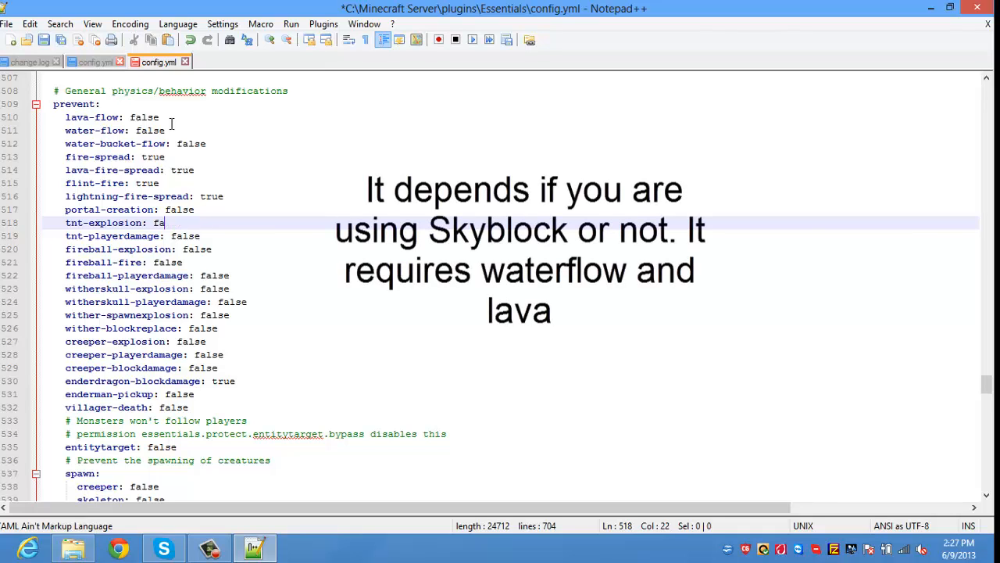
pyautogui.press('BackSpace')
pyautogui.press('BackSpace')
pyautogui.write('true')
pyautogui.press('Down')
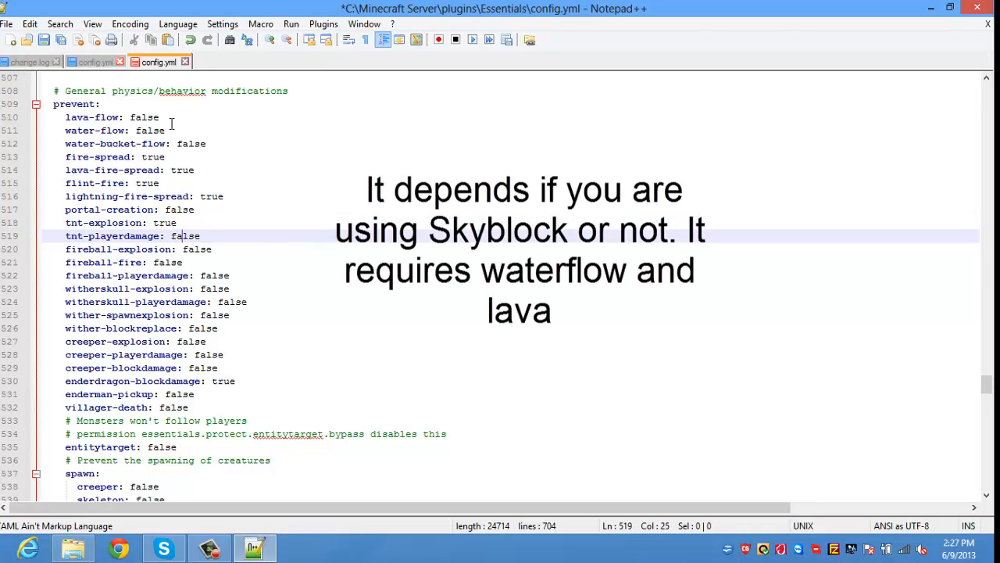
pyautogui.press('Right')
pyautogui.press('Right')
pyautogui.press('Right')
pyautogui.press('BackSpace')
pyautogui.press('BackSpace')
pyautogui.press('BackSpace')
pyautogui.press('BackSpace')
pyautogui.press('BackSpace')
pyautogui.write('true')
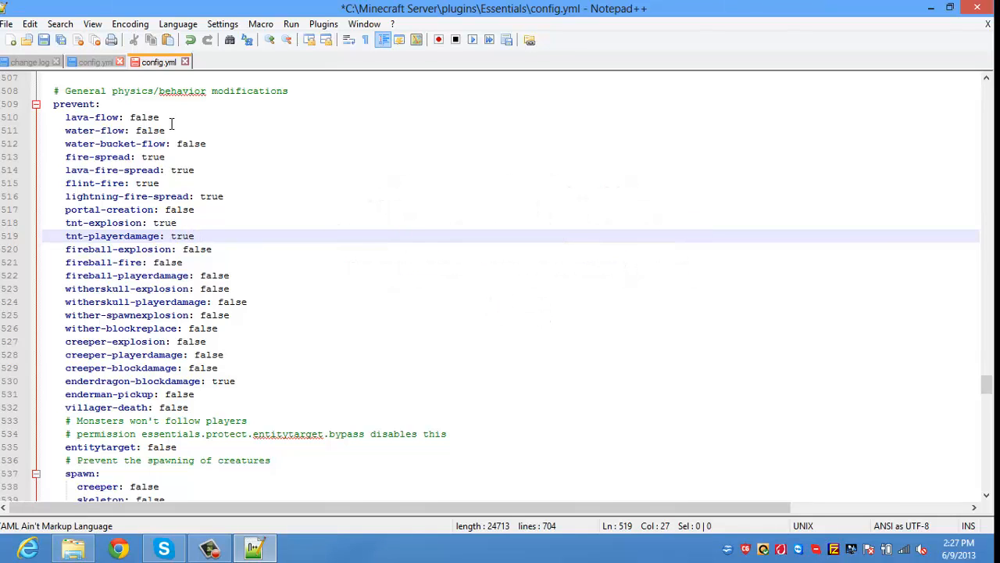
pyautogui.press('Down')
pyautogui.press('Right')
pyautogui.press('Right')
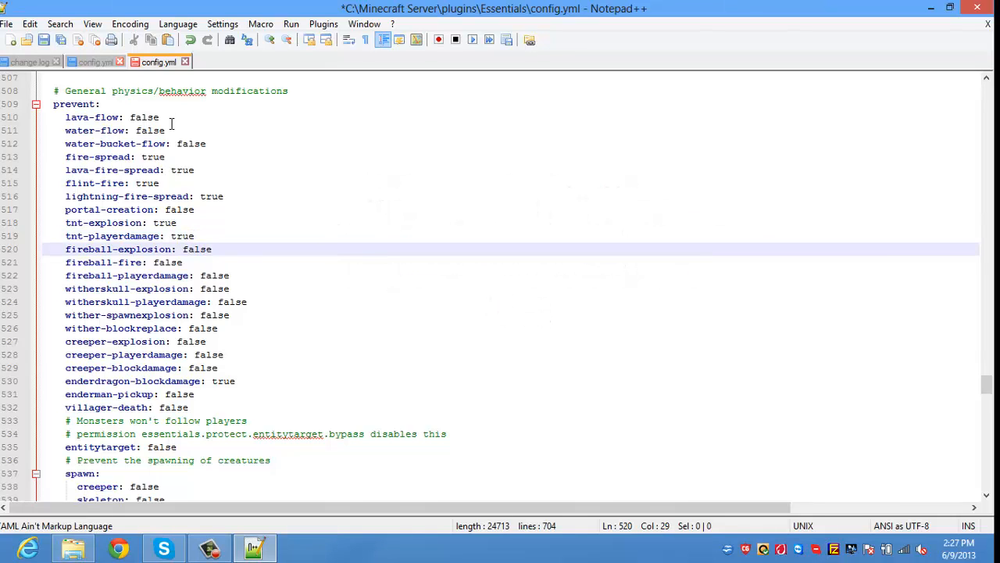
pyautogui.press('Right')
# Step: Set fireball-fire and witherskull-explosion to true
pyautogui.press('Down')
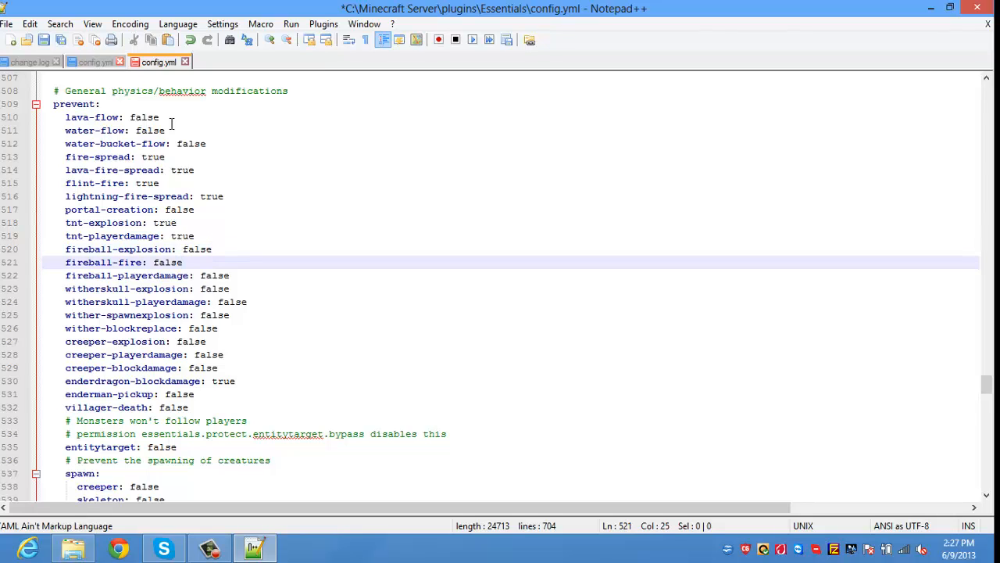
pyautogui.press('BackSpace')
pyautogui.press('BackSpace')
pyautogui.press('BackSpace')
pyautogui.press('BackSpace')
pyautogui.press('BackSpace')
pyautogui.write('true')
pyautogui.press('Down')
pyautogui.press('Down')
pyautogui.press('Right')
pyautogui.press('Right')
pyautogui.press('Right')
pyautogui.press('Right')
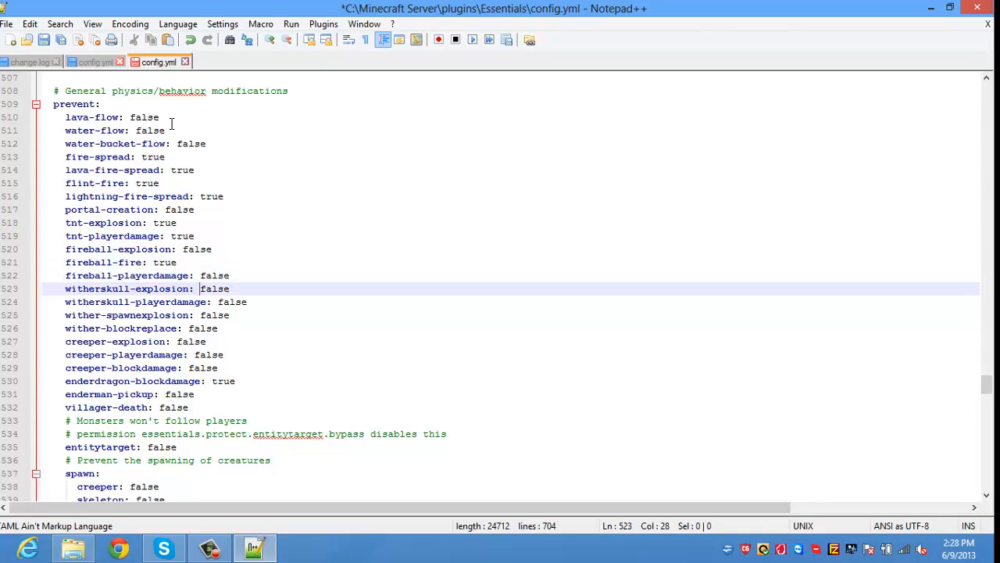
pyautogui.press('Right')
pyautogui.press('Right')
pyautogui.press('Right')
pyautogui.press('Right')
pyautogui.press('Right')
pyautogui.press('BackSpace')
pyautogui.press('BackSpace')
pyautogui.press('BackSpace')
pyautogui.press('BackSpace')
pyautogui.press('BackSpace')
pyautogui.write('truye')
# Step: Set witherskull-playerdamage, wither-spawnexplosion and wither-blockreplace to true
pyautogui.press('BackSpace')
pyautogui.press('BackSpace')
pyautogui.write('e')
pyautogui.press('Down')
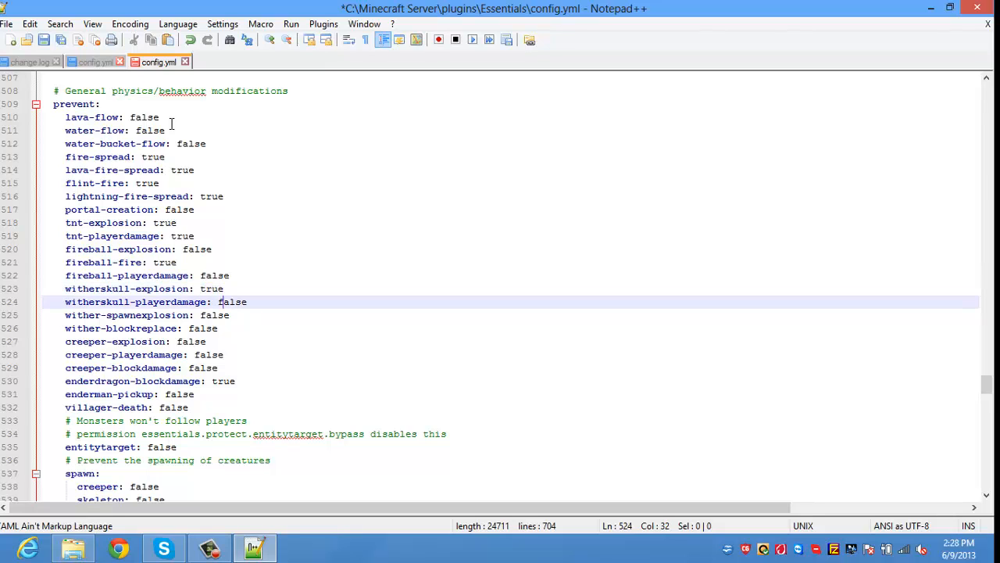
pyautogui.press('Right')
pyautogui.press('Right')
pyautogui.press('Right')
pyautogui.press('Right')
pyautogui.press('BackSpace')
pyautogui.press('BackSpace')
pyautogui.press('BackSpace')
pyautogui.press('BackSpace')
pyautogui.write('rue')
pyautogui.press('Down')
pyautogui.press('BackSpace')
pyautogui.press('BackSpace')
pyautogui.press('BackSpace')
pyautogui.press('BackSpace')
pyautogui.press('BackSpace')
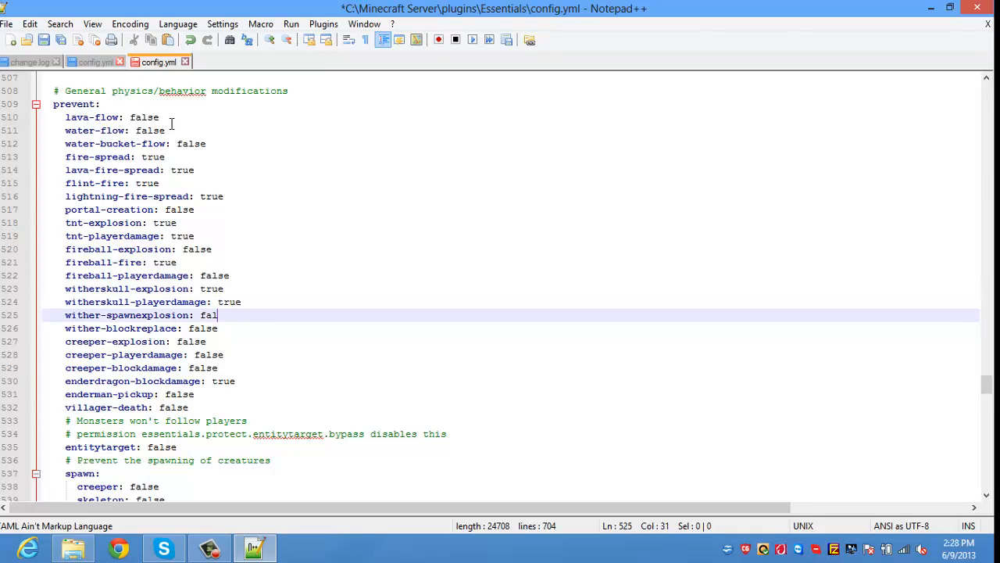
pyautogui.write('true')
pyautogui.press('Down')
pyautogui.press('BackSpace')
pyautogui.press('BackSpace')
pyautogui.press('BackSpace')
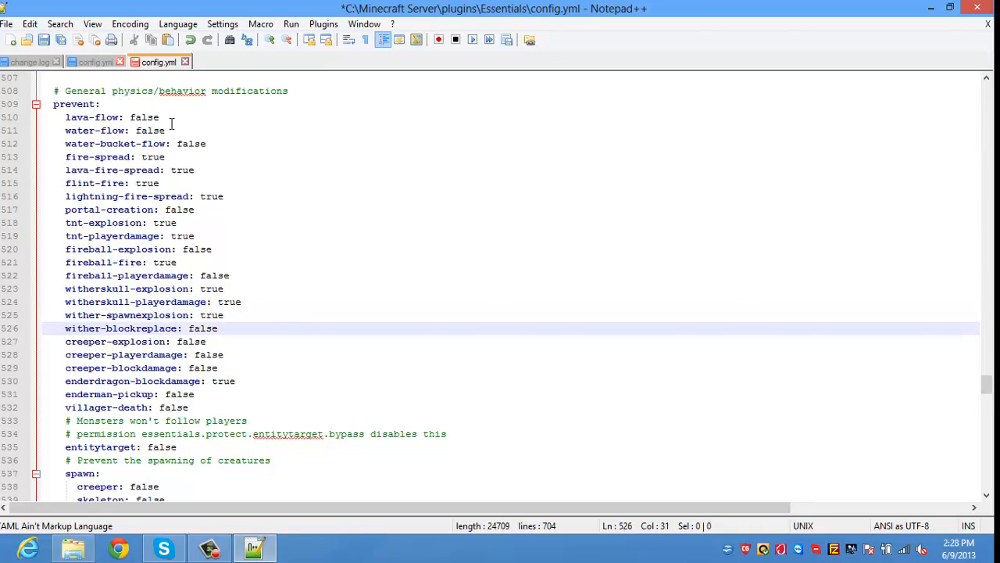
pyautogui.press('BackSpace')
pyautogui.press('BackSpace')
pyautogui.write('true')
# Step: Set creeper-explosion and creeper-blockdamage to true, leaving the following entries unchanged
pyautogui.press('Down')
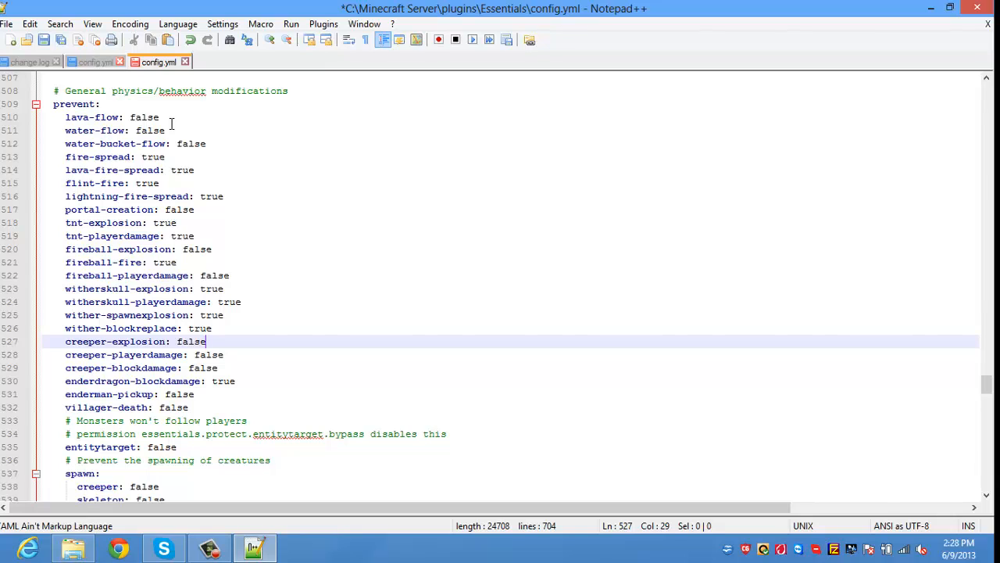
pyautogui.press('BackSpace')
pyautogui.press('BackSpace')
pyautogui.press('BackSpace')
pyautogui.press('BackSpace')
pyautogui.press('BackSpace')
pyautogui.write('true')
pyautogui.press('Down')
pyautogui.press('Right')
pyautogui.press('Right')
pyautogui.press('Down')
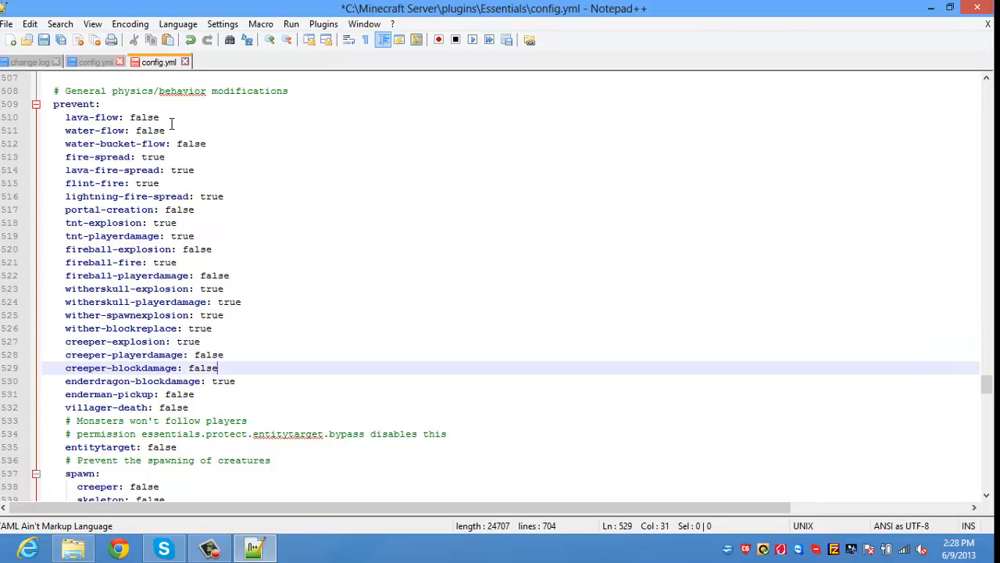
pyautogui.press('BackSpace')
pyautogui.press('BackSpace')
pyautogui.press('BackSpace')
pyautogui.press('BackSpace')
pyautogui.press('BackSpace')
pyautogui.write('true')
pyautogui.press('Down')
pyautogui.press('Right')
pyautogui.press('Right')
pyautogui.press('Right')
pyautogui.press('Right')
pyautogui.press('Right')
pyautogui.press('Right')
pyautogui.press('Right')
pyautogui.press('Down')
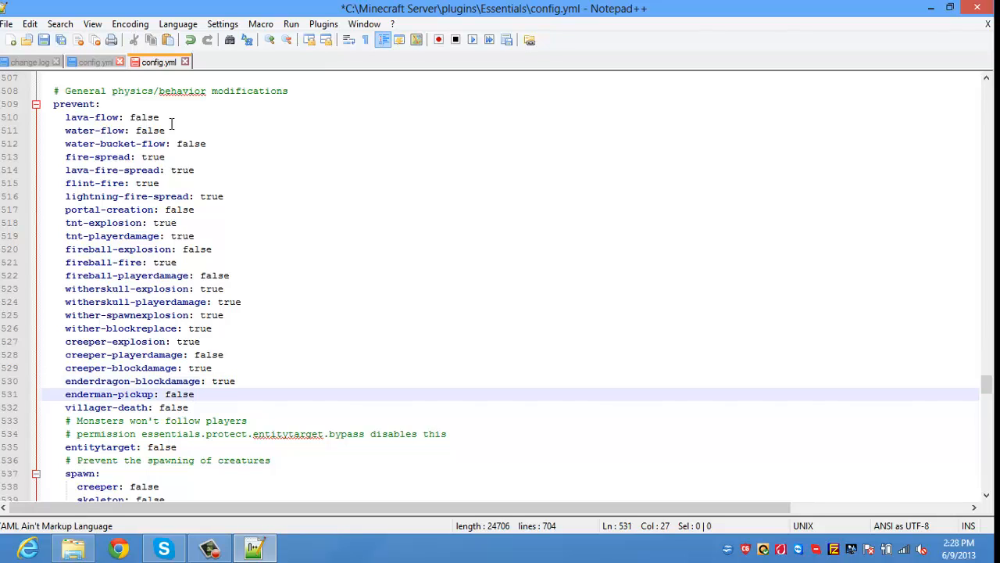
pyautogui.press('Down')
pyautogui.press('Down')
pyautogui.press('Down')
pyautogui.press('Down')
pyautogui.press('Down')
pyautogui.press('Down')
pyautogui.press('Down')
pyautogui.press('Down')
pyautogui.press('Down')
pyautogui.press('Down')
pyautogui.press('Down')
pyautogui.press('Down')
pyautogui.press('Down')
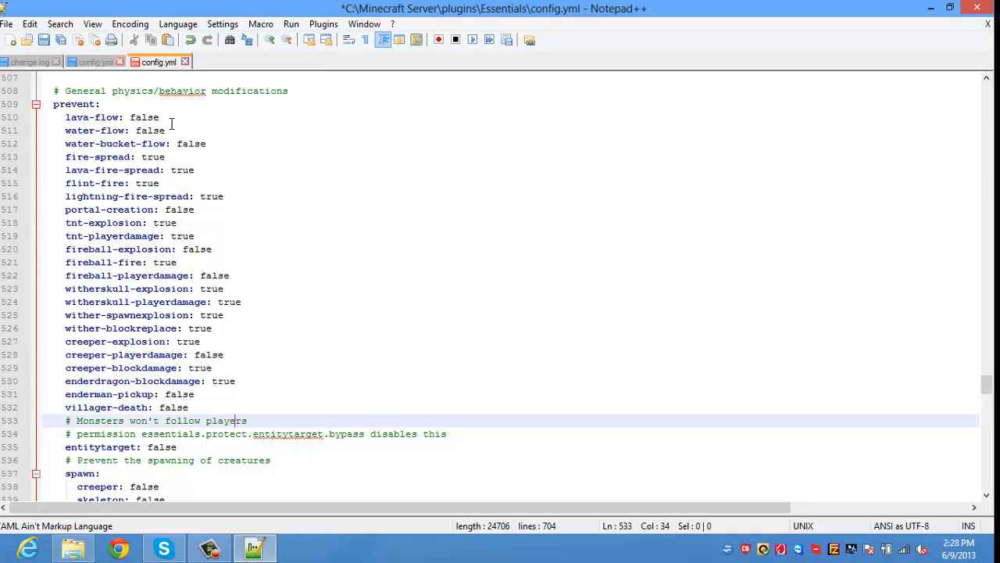
# Step: In the creature spawning list, change wither and giant from false to true
pyautogui.press('Up')
pyautogui.press('Up')
pyautogui.press('Up')
pyautogui.press('Up')
pyautogui.press('Up')
pyautogui.press('Up')
pyautogui.press('Up')
pyautogui.press('Up')
pyautogui.press('Up')
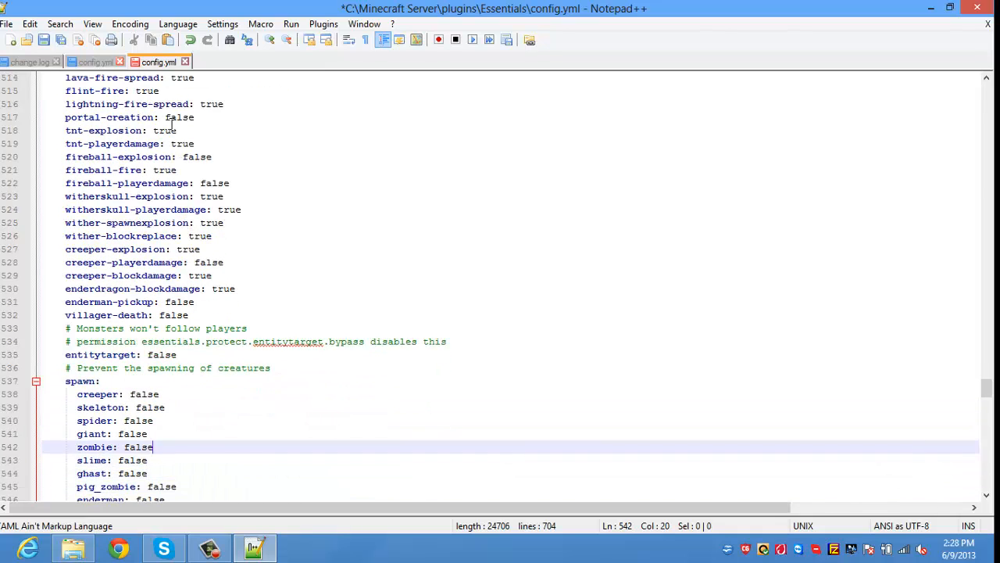
pyautogui.press('Down')
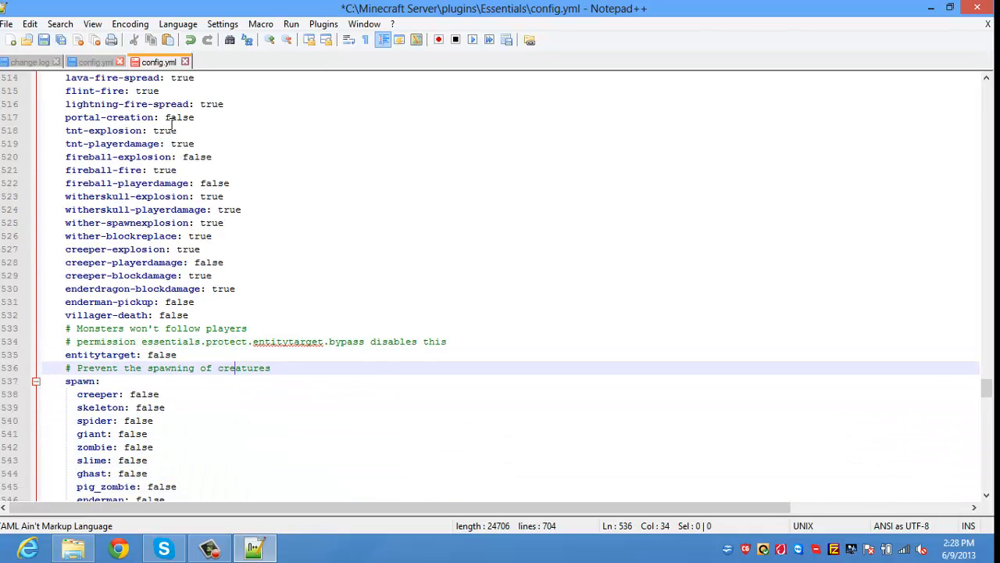
pyautogui.click(197, 551)
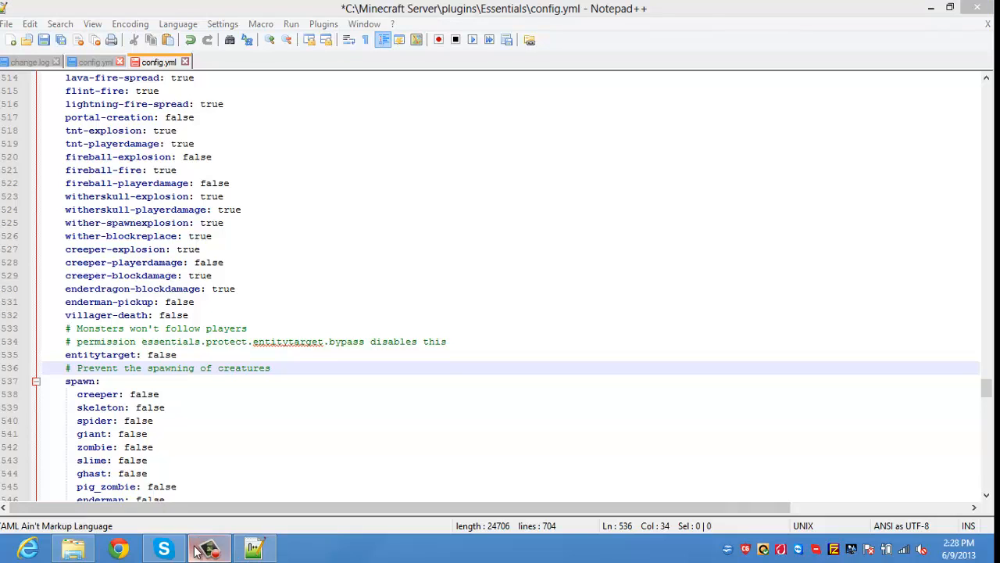
pyautogui.click(413, 486)
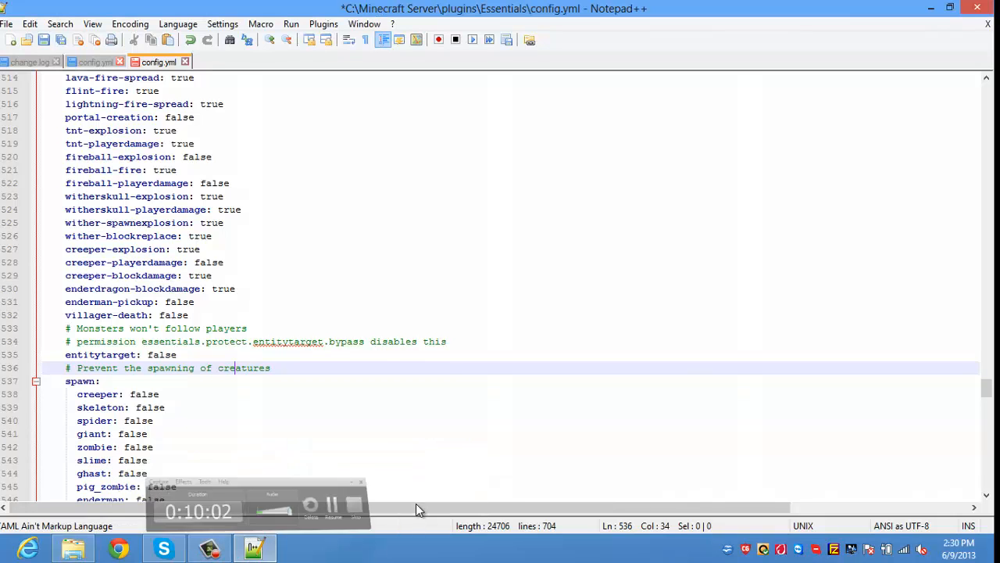
pyautogui.click(356, 405)
pyautogui.press('Down')
pyautogui.press('Down')
pyautogui.press('Down')
pyautogui.press('Down')
pyautogui.press('Down')
pyautogui.press('Down')
pyautogui.press('Down')
pyautogui.press('Down')
pyautogui.press('Down')
pyautogui.press('Down')
pyautogui.press('Down')
pyautogui.press('Down')
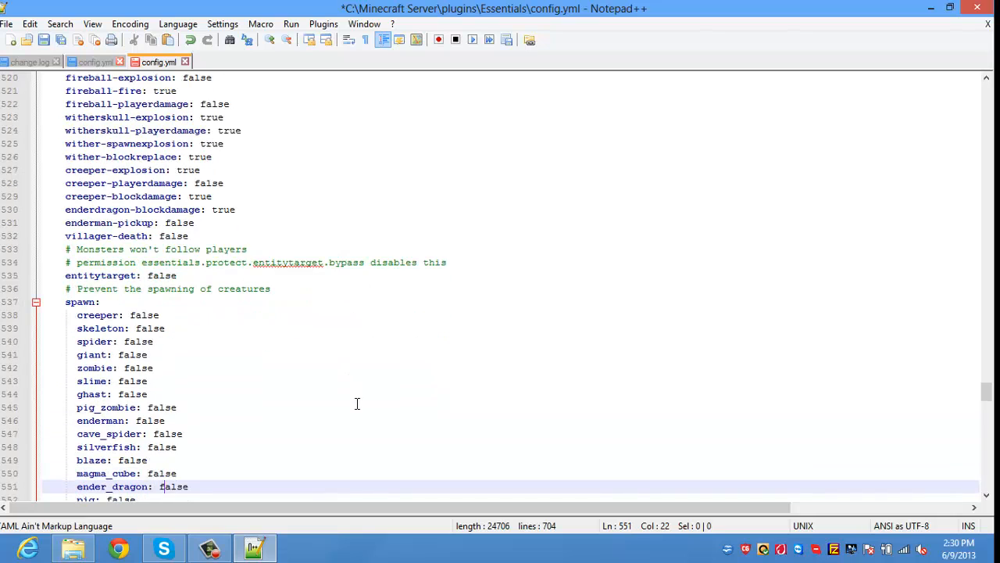
pyautogui.press('Up')
pyautogui.press('Up')
pyautogui.press('Up')
pyautogui.press('Up')
pyautogui.press('Up')
pyautogui.press('Up')
pyautogui.press('Up')
pyautogui.press('Up')
pyautogui.press('Up')
pyautogui.press('Up')
pyautogui.press('Up')
pyautogui.press('Up')
pyautogui.press('Up')
pyautogui.press('Up')
pyautogui.press('Up')
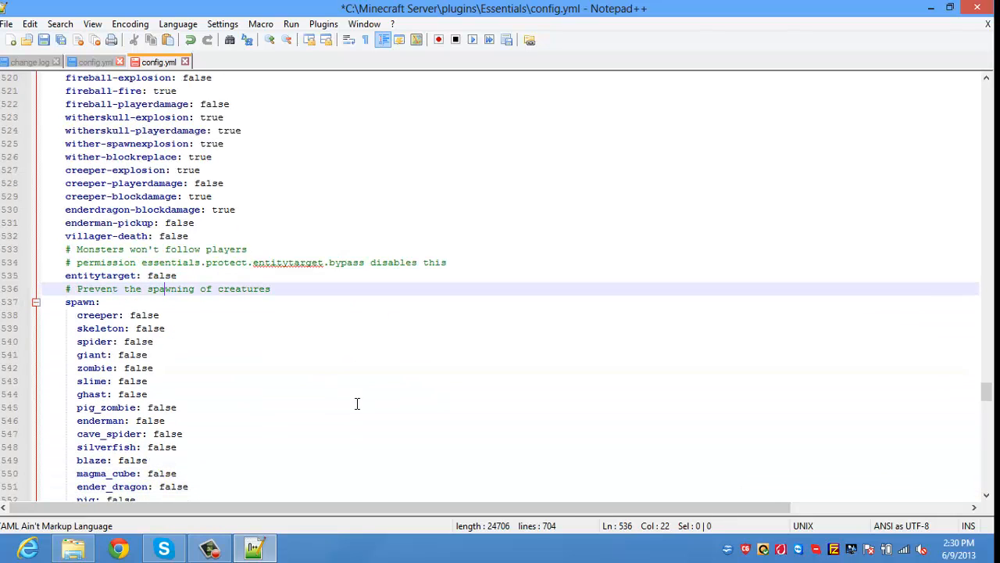
pyautogui.press('Down')
pyautogui.press('Down')
pyautogui.press('Down')
pyautogui.press('Down')
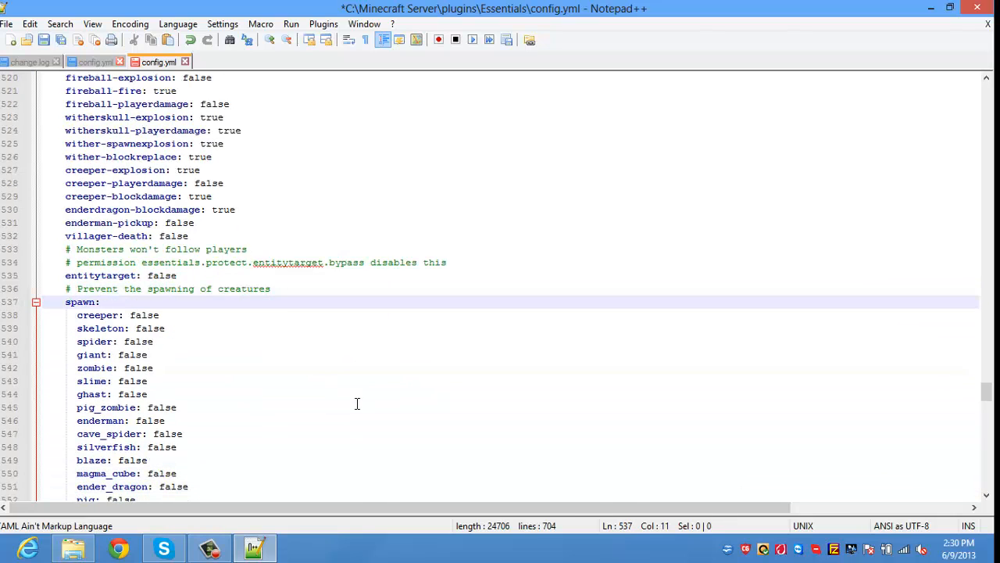
pyautogui.press('Down')
pyautogui.press('Down')
pyautogui.press('Down')
pyautogui.press('Down')
pyautogui.press('Down')
pyautogui.press('Down')
pyautogui.press('Down')
pyautogui.press('Down')
pyautogui.press('Down')
pyautogui.press('Down')
pyautogui.press('Down')
pyautogui.press('Down')
pyautogui.press('Down')
pyautogui.press('Down')
pyautogui.press('Down')
pyautogui.press('Down')
pyautogui.press('Down')
pyautogui.press('Down')
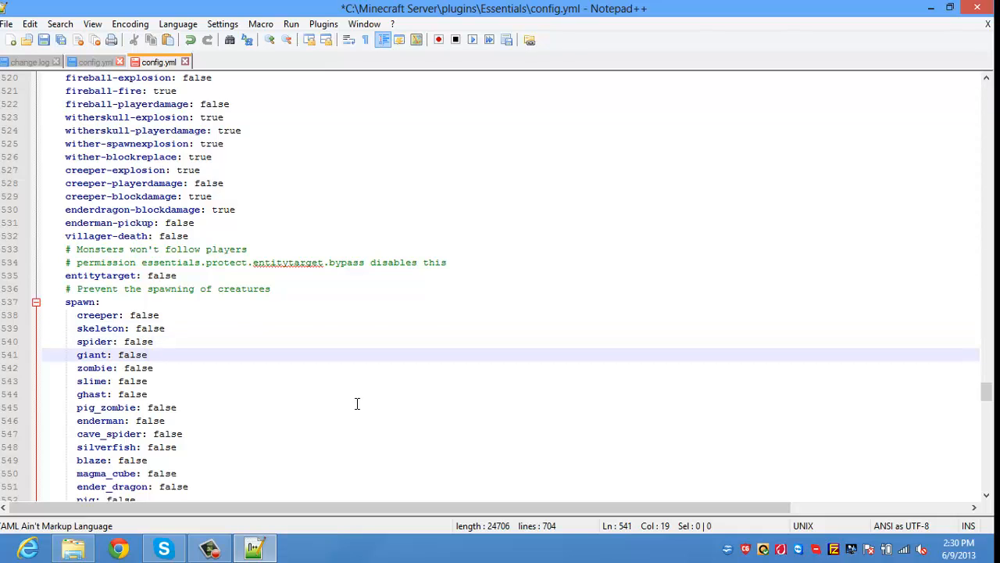
pyautogui.press('Down')
pyautogui.press('Down')
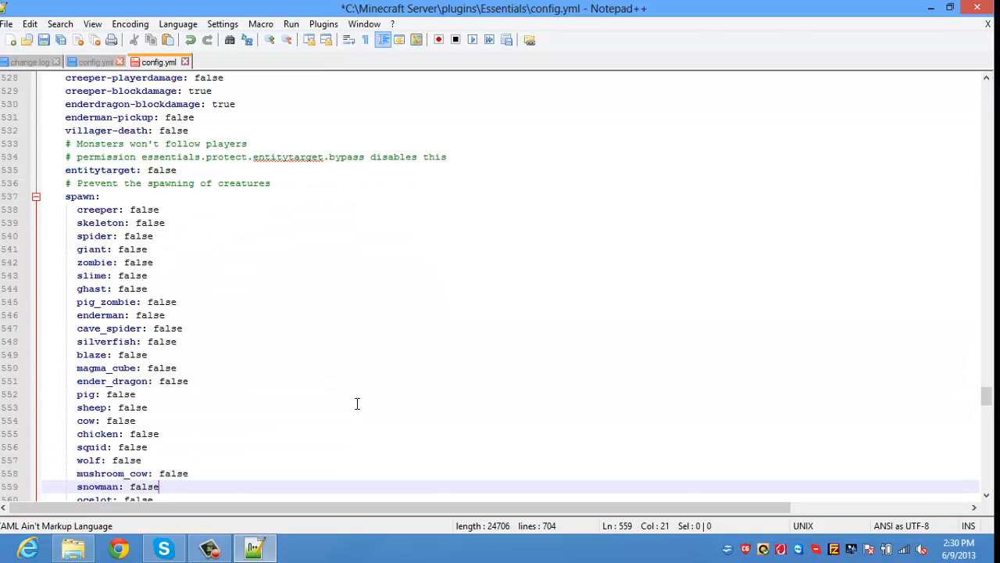
pyautogui.press('Up')
pyautogui.press('Up')
pyautogui.press('Up')
pyautogui.press('Up')
pyautogui.press('Down')
pyautogui.press('Down')
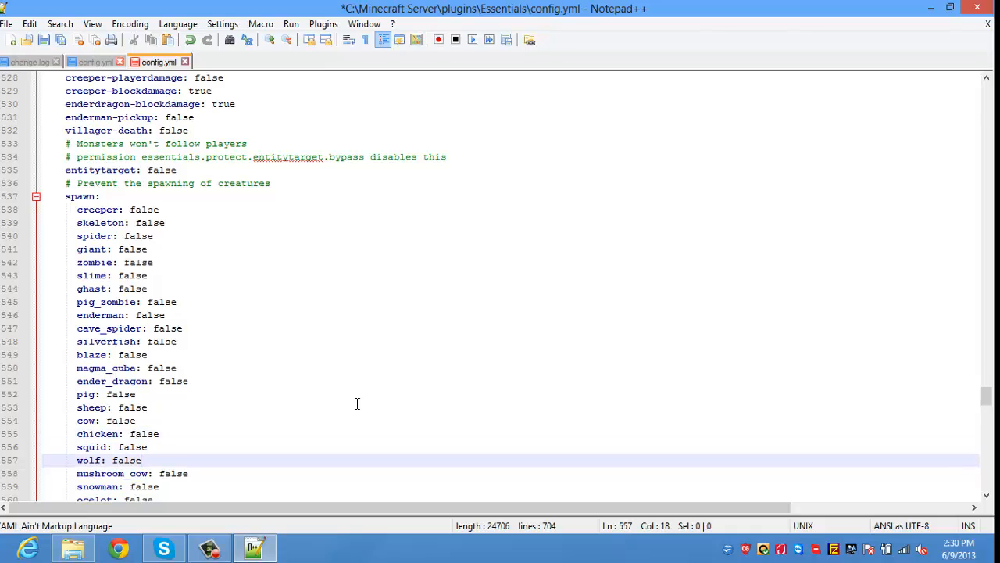
pyautogui.press('Up')
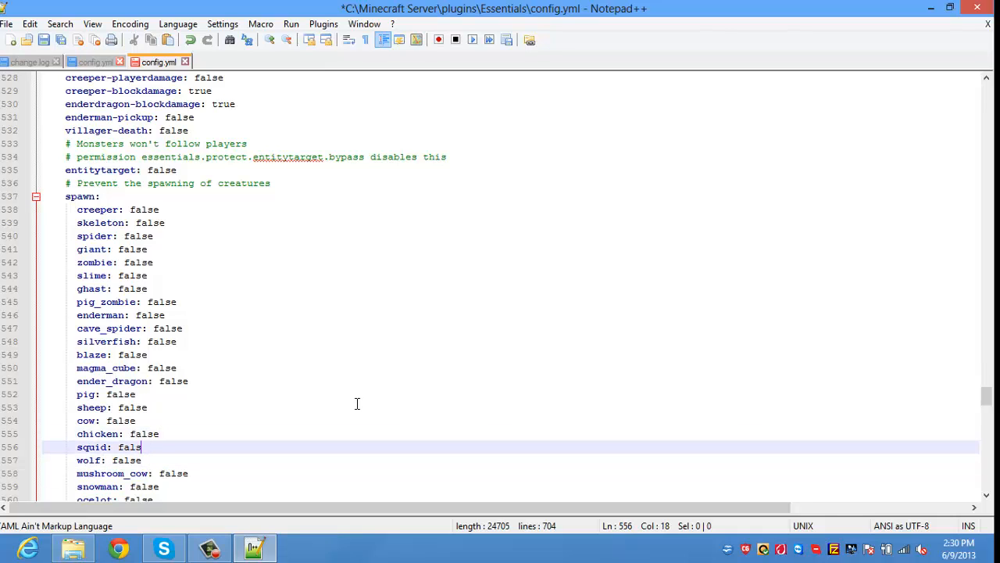
pyautogui.press('Down')
pyautogui.press('Down')
pyautogui.press('Down')
pyautogui.press('Down')
pyautogui.press('Down')
pyautogui.press('Down')
pyautogui.press('Down')
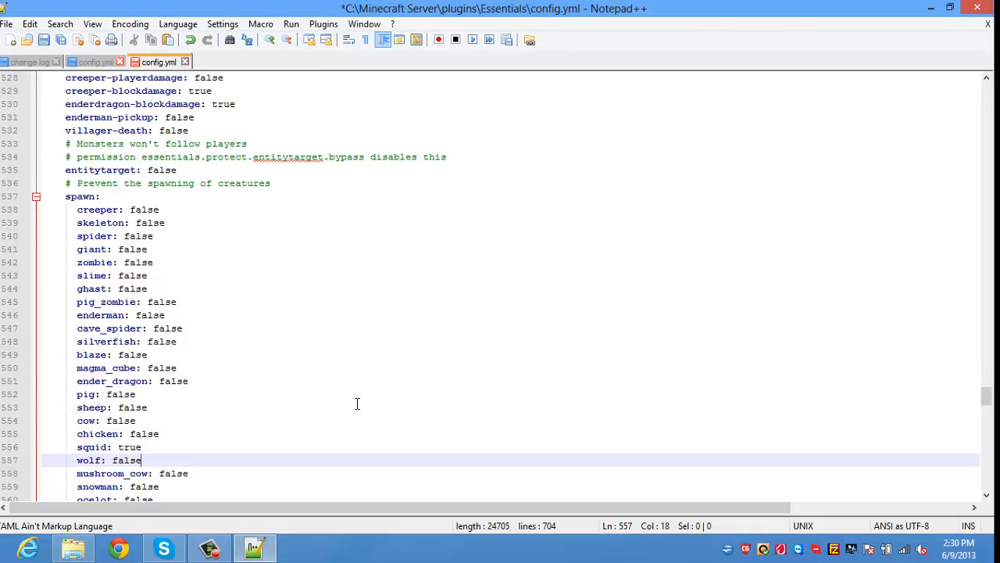
pyautogui.press('Down')
pyautogui.press('Down')
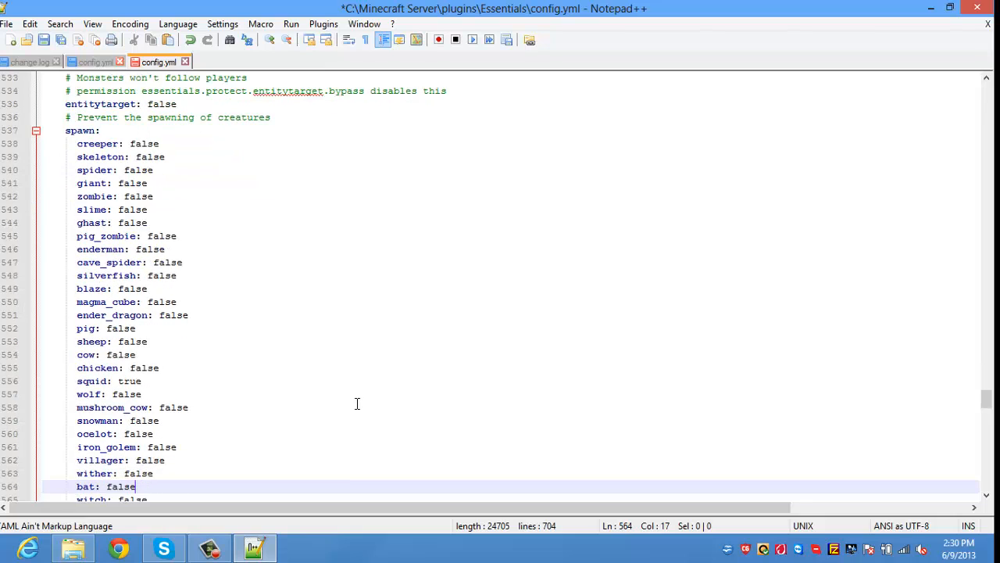
pyautogui.press('Up')
pyautogui.press('Up')
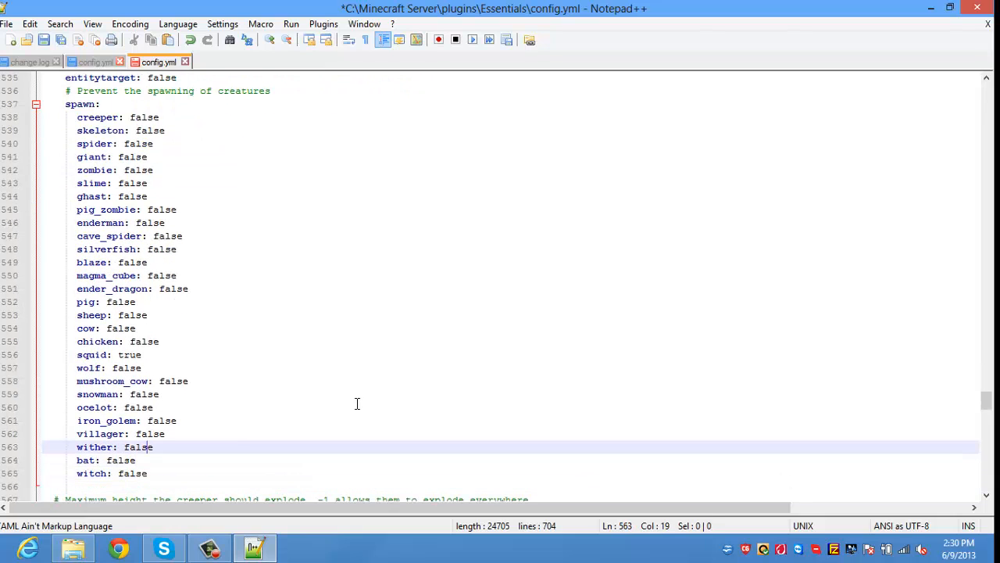
pyautogui.press('BackSpace')
pyautogui.press('BackSpace')
pyautogui.press('BackSpace')
pyautogui.press('BackSpace')
pyautogui.press('BackSpace')
pyautogui.write('true')
pyautogui.press('Up')
pyautogui.press('Up')
pyautogui.press('Up')
pyautogui.press('Up')
pyautogui.press('Up')
pyautogui.press('Up')
pyautogui.press('Up')
pyautogui.press('Up')
pyautogui.press('Up')
pyautogui.press('Up')
pyautogui.press('Up')
pyautogui.press('Up')
pyautogui.press('Up')
pyautogui.press('Up')
pyautogui.press('Up')
pyautogui.press('Up')
pyautogui.press('Up')
pyautogui.press('Up')
pyautogui.press('Up')
pyautogui.press('Up')
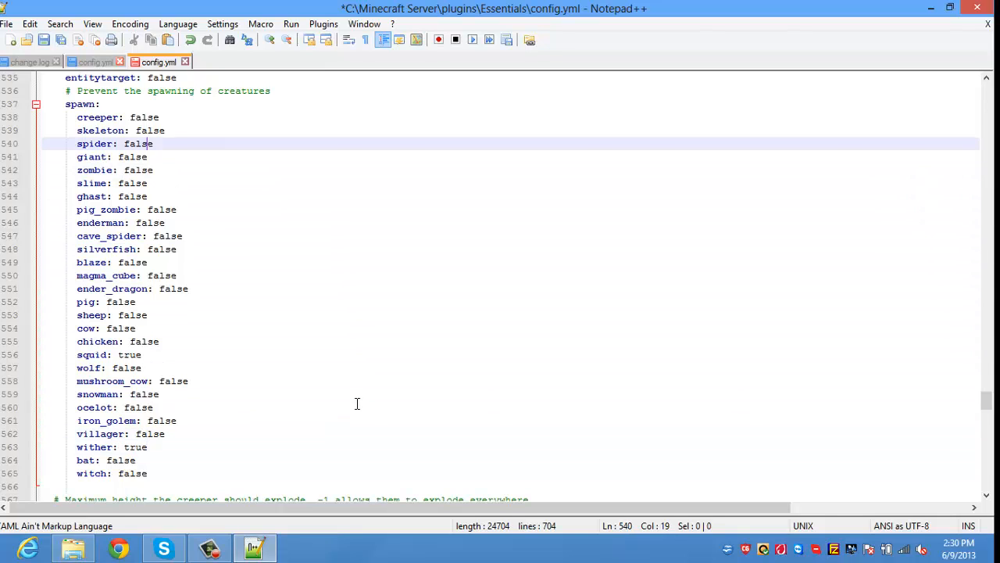
pyautogui.press('Down')
pyautogui.press('BackSpace')
pyautogui.press('BackSpace')
pyautogui.press('BackSpace')
pyautogui.press('BackSpace')
pyautogui.press('BackSpace')
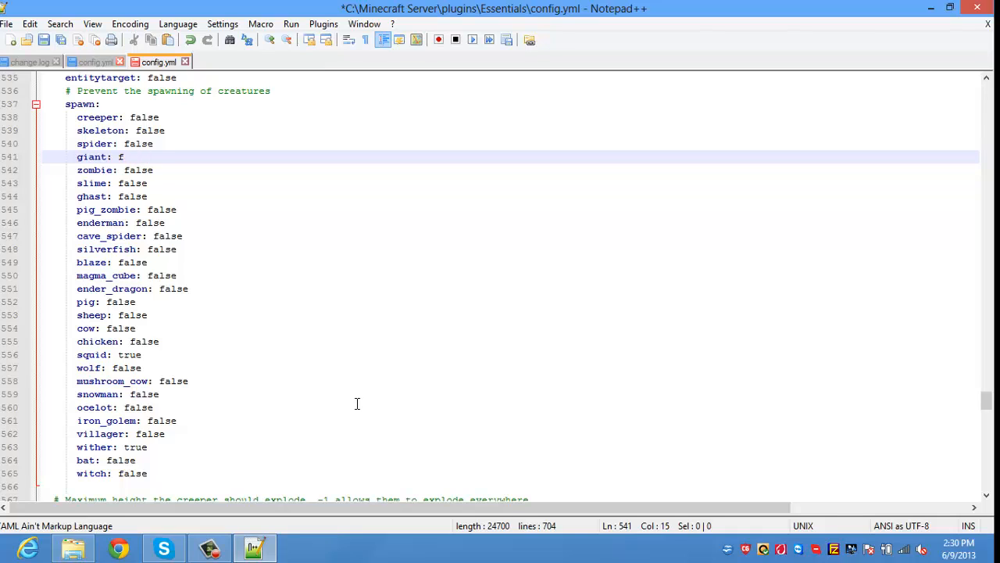
pyautogui.write('true')
# Step: Set the signs and rails protection settings from false to true
pyautogui.press('Down')
pyautogui.press('Down')
pyautogui.press('Down')
pyautogui.press('Down')
pyautogui.press('Down')
pyautogui.press('Down')
pyautogui.press('Down')
pyautogui.press('Down')
pyautogui.press('Down')
pyautogui.press('Down')
pyautogui.press('Down')
pyautogui.press('Down')
pyautogui.press('Down')
pyautogui.press('Down')
pyautogui.press('Down')
pyautogui.press('Down')
pyautogui.press('Down')
pyautogui.press('Down')
pyautogui.press('Down')
pyautogui.press('Down')
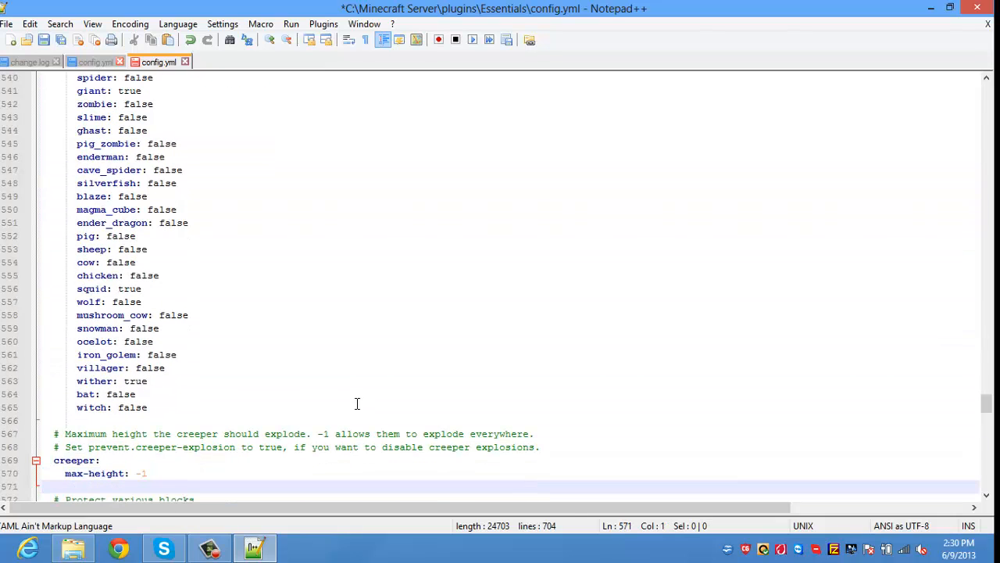
pyautogui.press('Down')
pyautogui.press('Down')
pyautogui.press('Down')
pyautogui.press('Down')
pyautogui.press('Down')
pyautogui.press('Down')
pyautogui.press('Down')
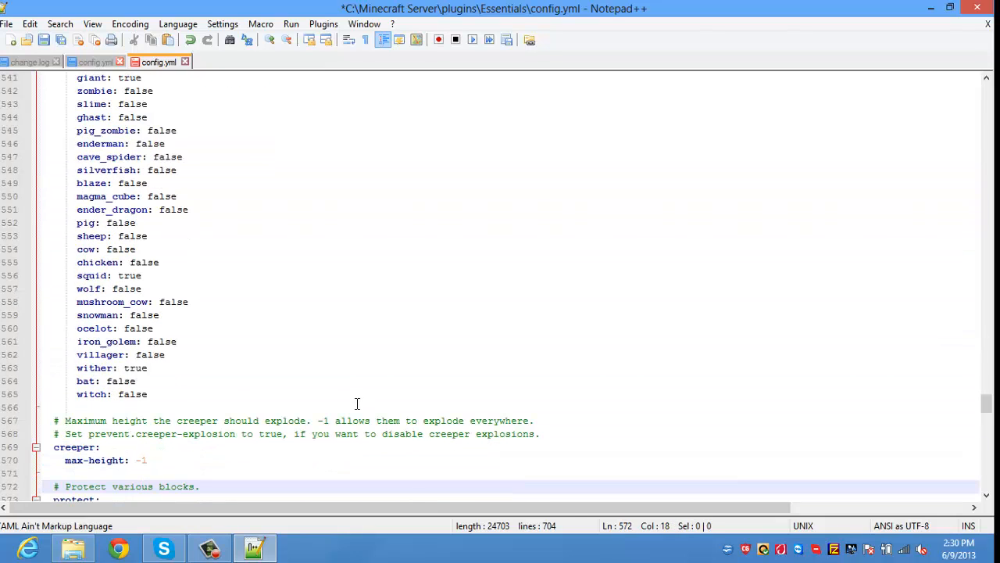
pyautogui.press('Up')
pyautogui.press('Up')
pyautogui.press('Up')
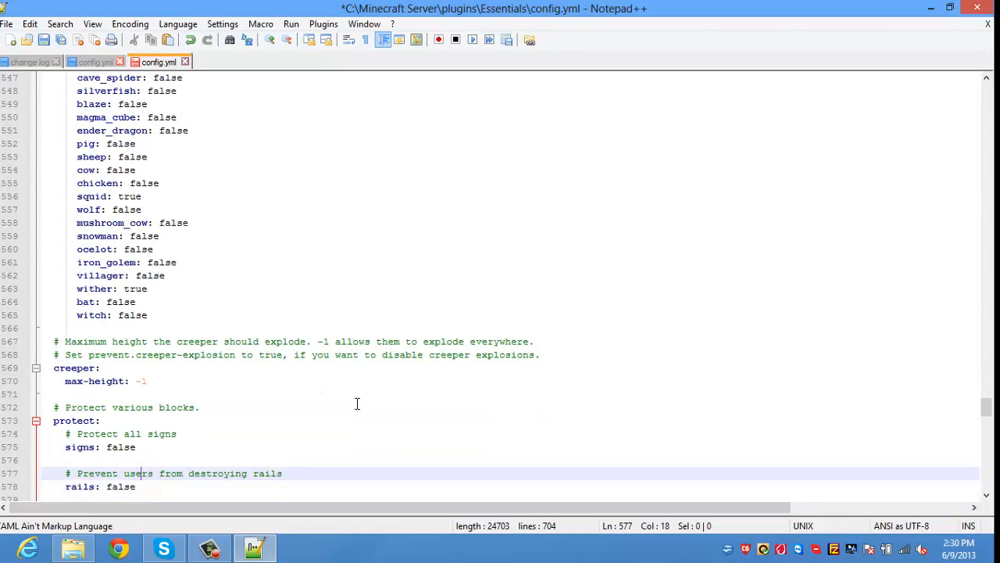
pyautogui.press('BackSpace')
pyautogui.press('BackSpace')
pyautogui.press('BackSpace')
pyautogui.press('BackSpace')
pyautogui.press('BackSpace')
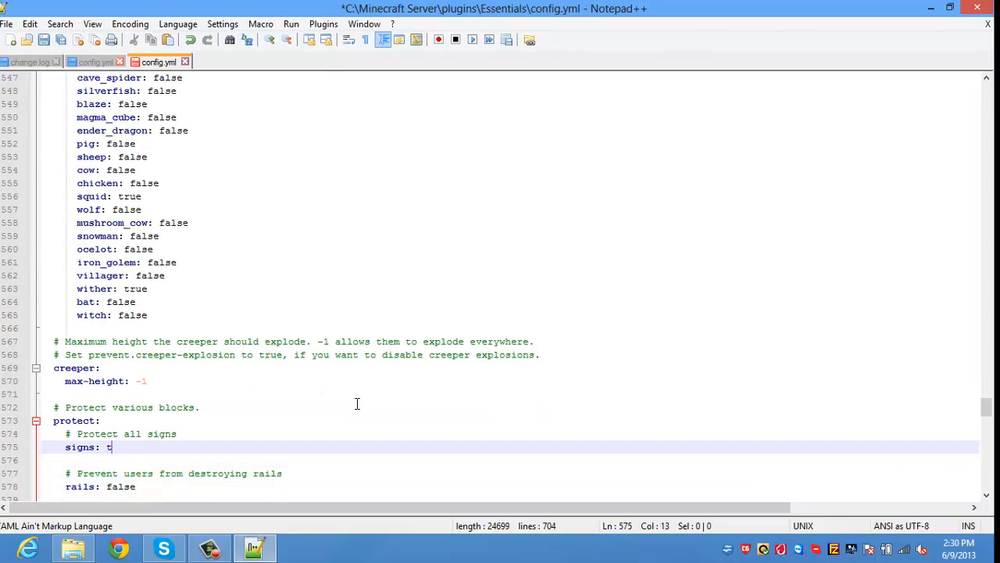
pyautogui.write('true')
pyautogui.press('Down')
pyautogui.press('Down')
pyautogui.press('Down')
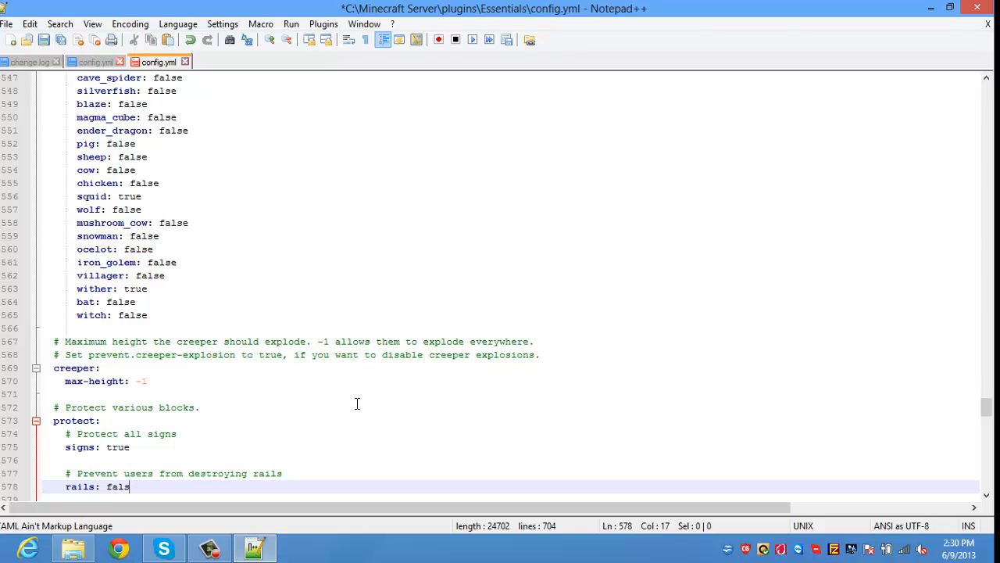
pyautogui.press('BackSpace')
pyautogui.press('BackSpace')
pyautogui.press('BackSpace')
pyautogui.write('true')
# Step: Read through the damage, weather, AntiBuild and new-player sections, then save config.yml
pyautogui.press('Down')
pyautogui.press('Down')
pyautogui.press('Down')
pyautogui.press('Down')
pyautogui.press('Down')
pyautogui.press('Down')
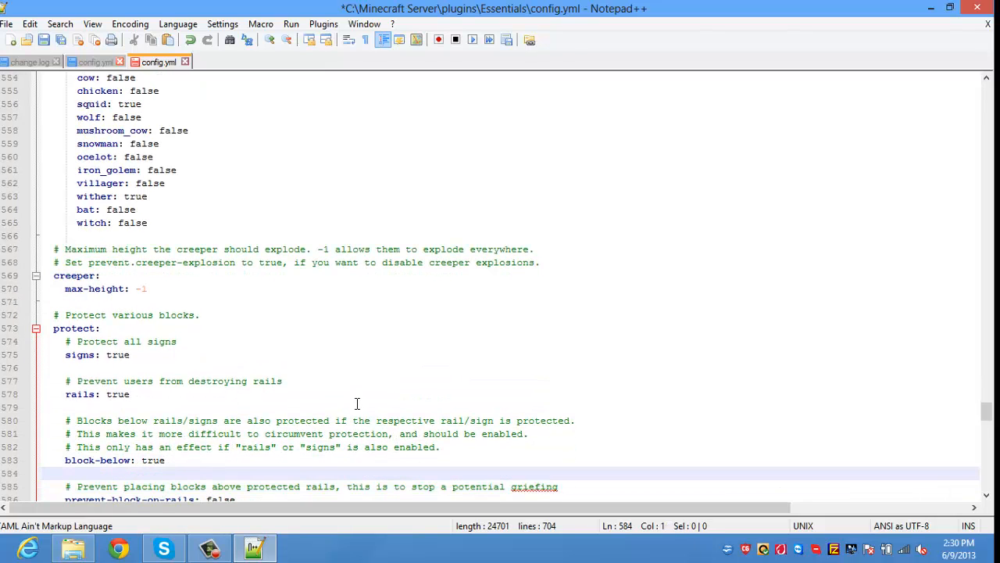
pyautogui.press('Down')
pyautogui.press('Down')
pyautogui.press('Down')
pyautogui.press('Down')
pyautogui.press('Down')
pyautogui.press('Down')
pyautogui.press('Down')
pyautogui.press('Down')
pyautogui.press('Down')
pyautogui.press('Down')
pyautogui.press('Down')
pyautogui.press('Down')
pyautogui.press('Down')
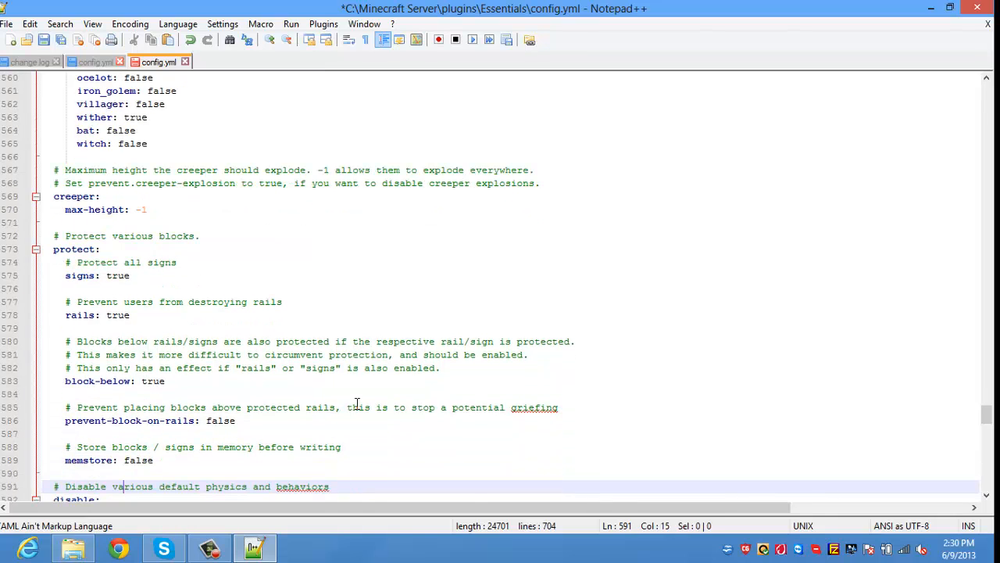
pyautogui.press('Down')
pyautogui.press('Down')
pyautogui.press('Down')
pyautogui.press('Down')
pyautogui.press('Down')
pyautogui.press('Down')
pyautogui.press('Down')
pyautogui.press('Down')
pyautogui.press('Down')
pyautogui.press('Down')
pyautogui.press('Down')
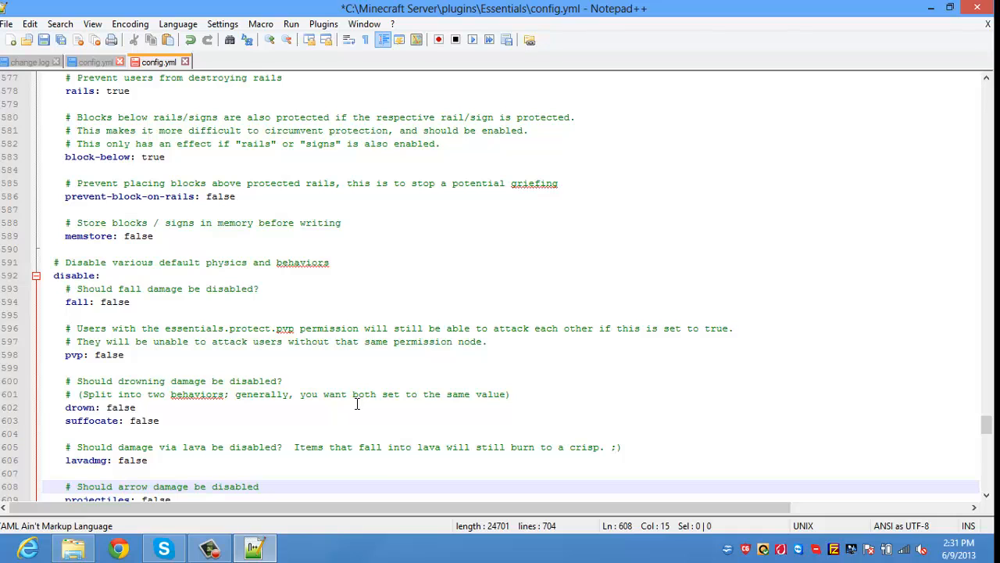
pyautogui.press('Down')
pyautogui.press('Down')
pyautogui.press('Down')
pyautogui.press('Down')
pyautogui.press('Down')
pyautogui.press('Down')
pyautogui.press('Down')
pyautogui.press('Down')
pyautogui.press('Down')
pyautogui.press('Down')
pyautogui.press('Down')
pyautogui.press('Down')
pyautogui.press('Down')
pyautogui.press('Down')
pyautogui.press('Down')
pyautogui.press('Down')
pyautogui.press('Down')
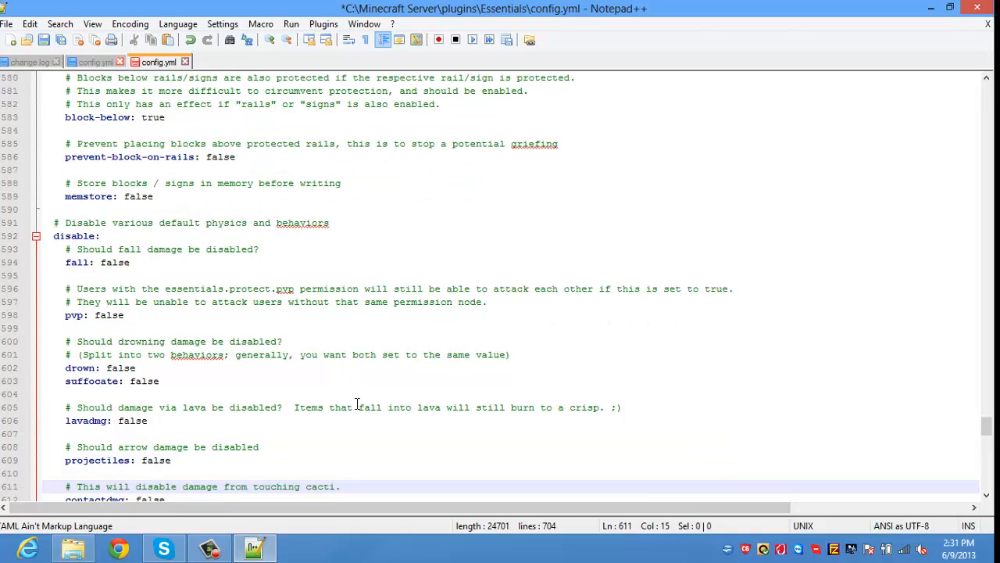
pyautogui.press('Down')
pyautogui.press('Down')
pyautogui.press('Down')
pyautogui.press('Down')
pyautogui.press('Down')
pyautogui.press('Down')
pyautogui.press('Down')
pyautogui.press('Down')
pyautogui.press('Down')
pyautogui.press('Down')
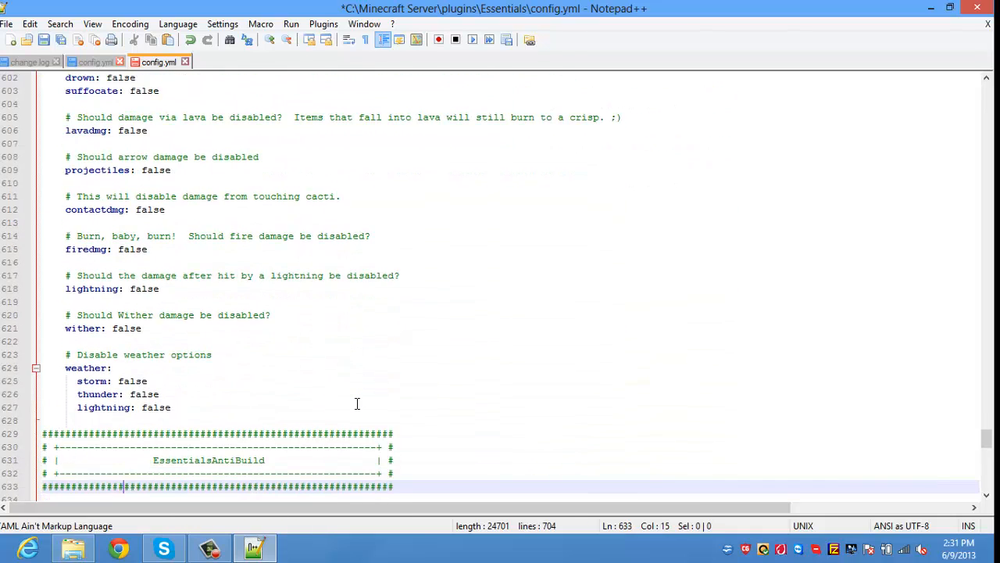
pyautogui.press('Up')
pyautogui.press('Up')
pyautogui.press('Up')
pyautogui.press('Up')
pyautogui.press('Up')
pyautogui.press('Up')
pyautogui.press('Up')
pyautogui.press('Up')
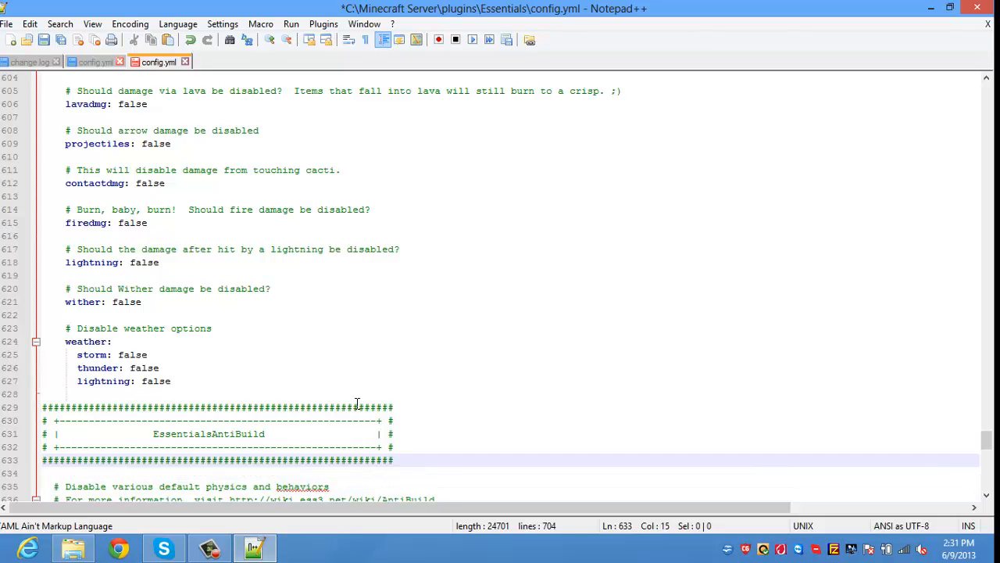
pyautogui.press('Down')
pyautogui.press('Down')
pyautogui.press('Down')
pyautogui.press('Down')
pyautogui.press('Down')
pyautogui.press('Down')
pyautogui.press('Down')
pyautogui.press('Down')
pyautogui.press('Down')
pyautogui.press('Down')
pyautogui.press('Down')
pyautogui.press('Down')
pyautogui.press('Down')
pyautogui.press('Down')
pyautogui.press('Down')
pyautogui.press('Down')
pyautogui.press('Down')
pyautogui.press('Down')
pyautogui.press('Down')
pyautogui.press('Down')
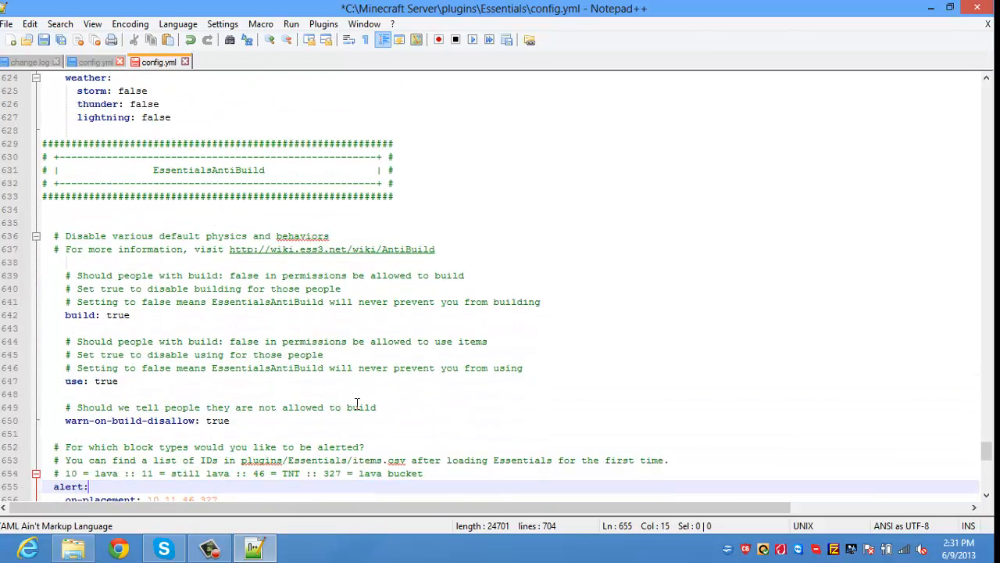
pyautogui.press('Down')
pyautogui.press('Down')
pyautogui.press('Down')
pyautogui.press('Down')
pyautogui.press('Down')
pyautogui.press('Down')
pyautogui.press('Down')
pyautogui.press('Down')
pyautogui.press('Down')
pyautogui.press('Down')
pyautogui.press('Down')
pyautogui.press('Down')
pyautogui.press('Down')
pyautogui.press('Down')
pyautogui.press('Down')
pyautogui.press('Down')
pyautogui.press('Down')
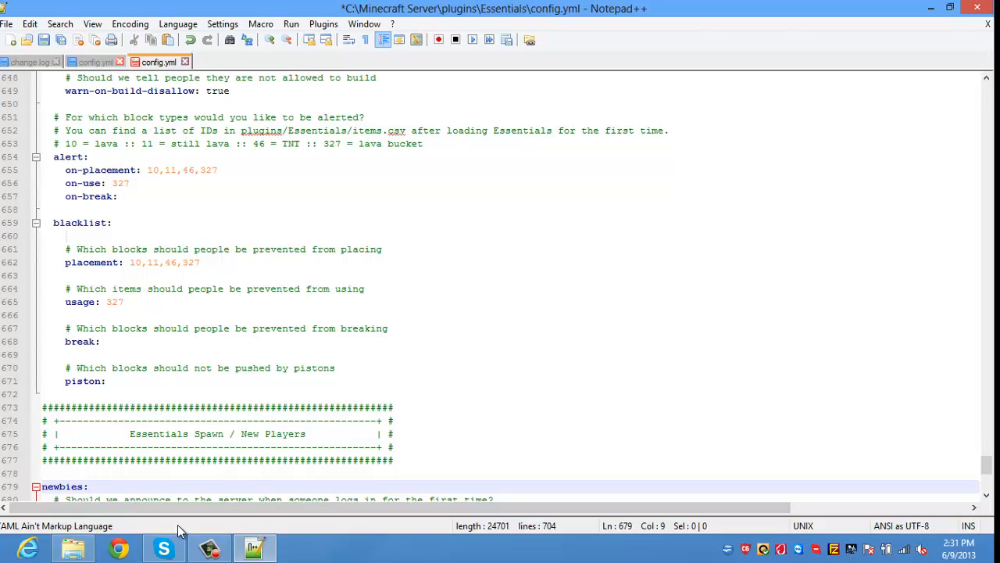
pyautogui.press('Down')
pyautogui.press('Down')
pyautogui.press('Down')
pyautogui.press('Down')
pyautogui.press('Down')
pyautogui.press('Down')
pyautogui.press('Down')
pyautogui.press('Down')
pyautogui.press('Down')
pyautogui.press('Down')
pyautogui.press('Down')
pyautogui.press('Down')
pyautogui.press('Down')
pyautogui.press('Down')
pyautogui.press('Down')
pyautogui.press('Down')
pyautogui.press('Down')
pyautogui.press('Down')
pyautogui.press('Down')
pyautogui.press('Down')
pyautogui.press('Down')
pyautogui.press('Down')
pyautogui.press('Down')
pyautogui.press('Down')
pyautogui.press('Down')
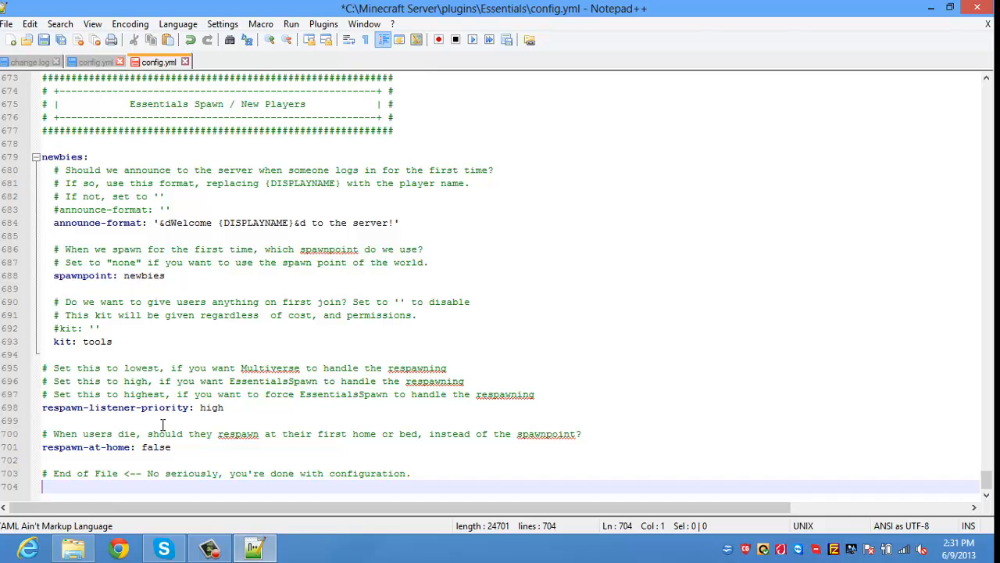
pyautogui.hotkey('ctrl', 's')
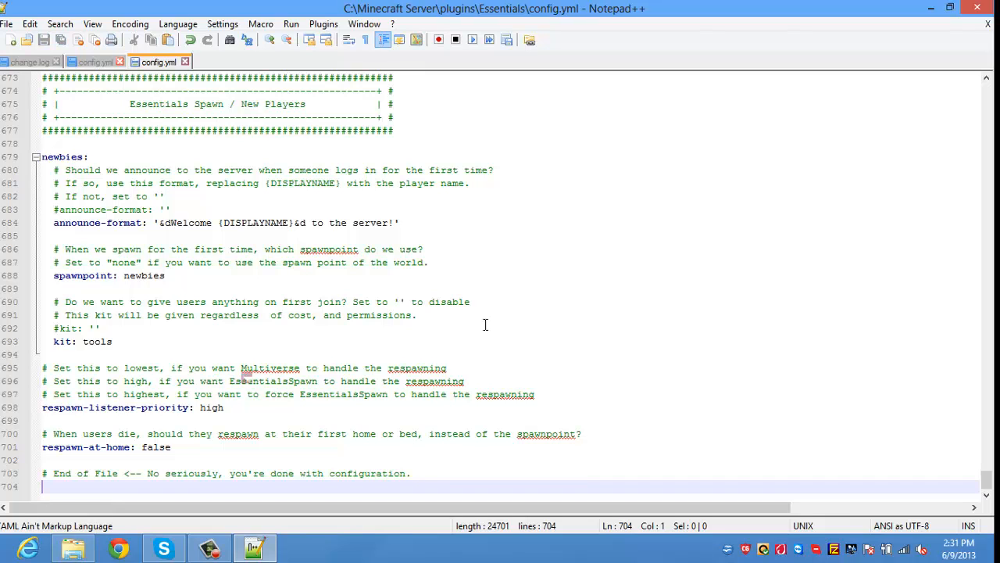
# Step: Close Notepad++ and open the Essentials items file with OpenOffice.org Calc
pyautogui.click(978, 7)
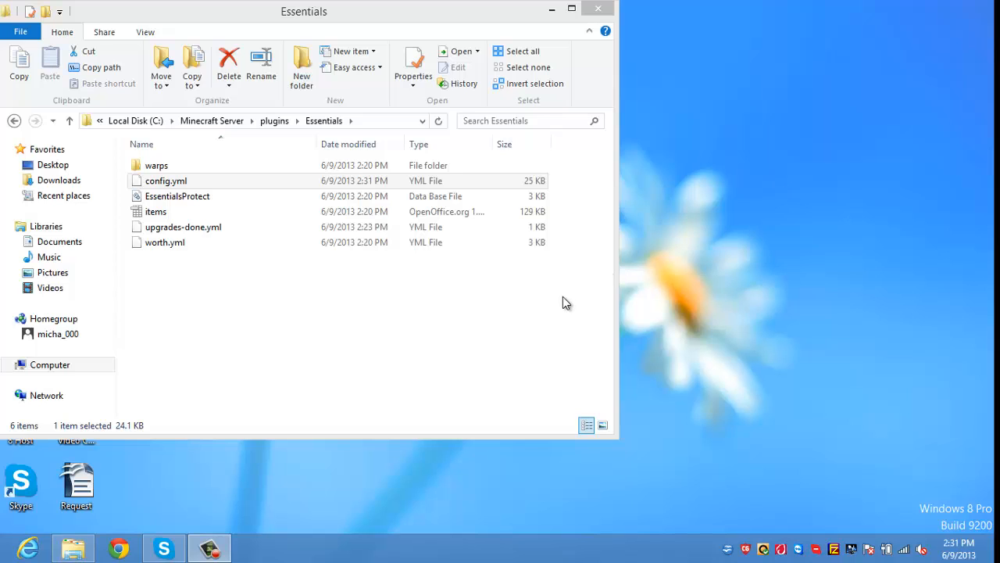
pyautogui.click(503, 217)
pyautogui.rightClick(503, 215)
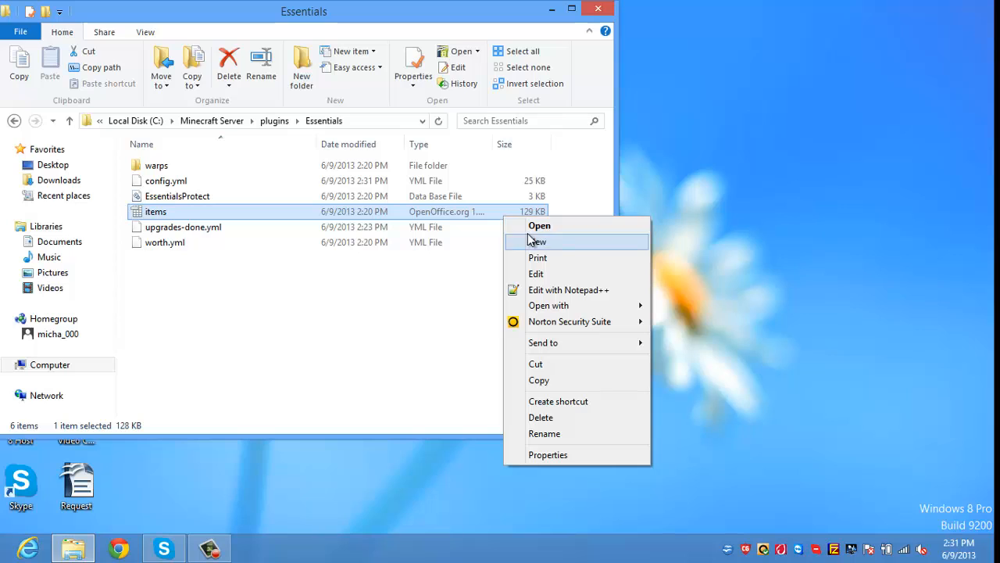
pyautogui.moveTo(570, 306)
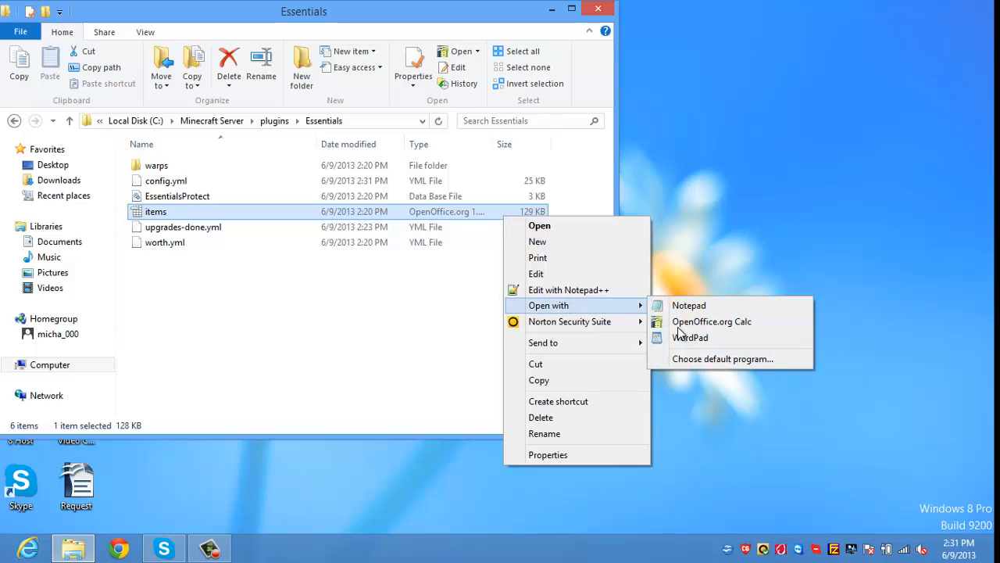
pyautogui.click(678, 327)
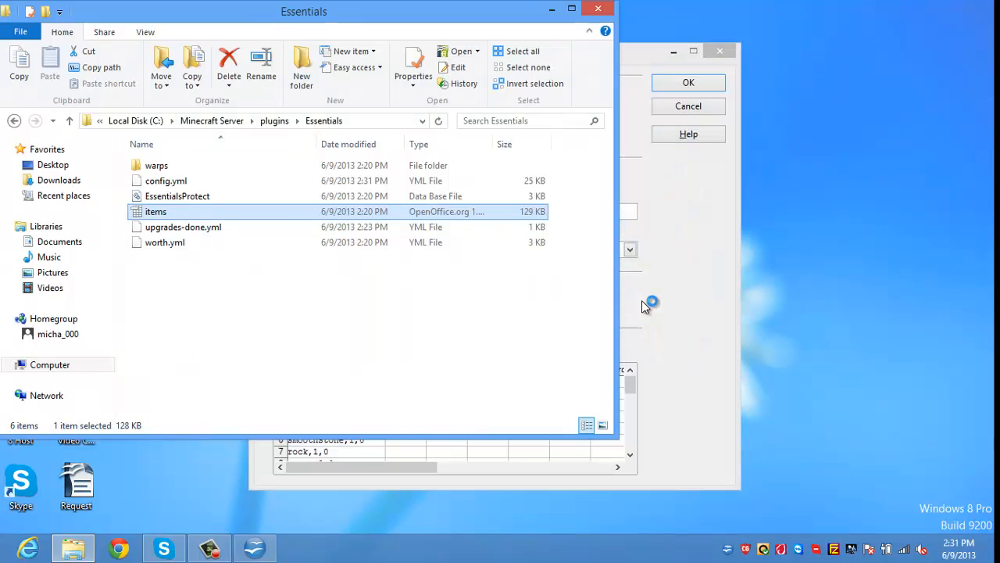
# Step: Accept the default import settings, browse items.csv down to the birch plank entries, then close Calc
pyautogui.click(672, 89)
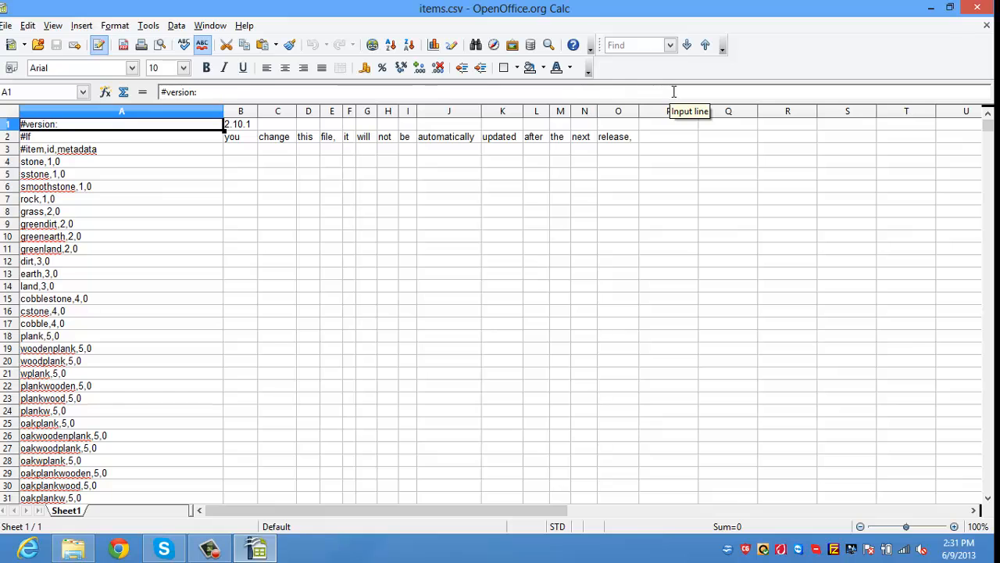
pyautogui.press('Down')
pyautogui.press('Down')
pyautogui.press('Down')
pyautogui.press('Down')
pyautogui.press('Down')
pyautogui.press('Down')
pyautogui.press('Down')
pyautogui.press('Down')
pyautogui.press('Down')
pyautogui.press('Down')
pyautogui.press('Down')
pyautogui.press('Down')
pyautogui.press('Down')
pyautogui.press('Down')
pyautogui.press('Down')
pyautogui.press('Down')
pyautogui.press('Down')
pyautogui.press('Down')
pyautogui.press('Down')
pyautogui.press('Down')
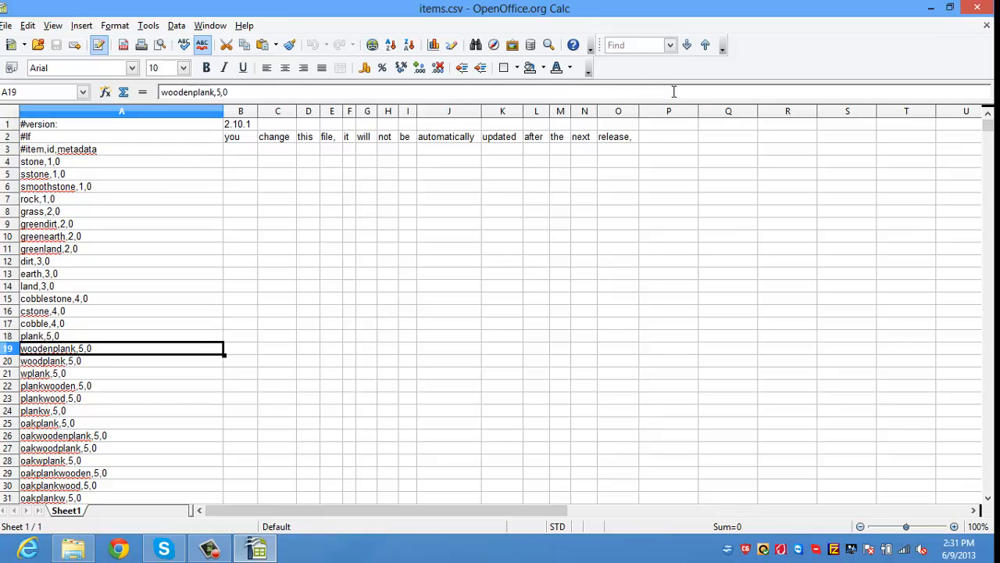
pyautogui.press('Down')
pyautogui.press('Down')
pyautogui.press('Down')
pyautogui.press('Down')
pyautogui.press('Down')
pyautogui.press('Down')
pyautogui.press('Down')
pyautogui.press('Down')
pyautogui.press('Down')
pyautogui.press('Down')
pyautogui.press('Down')
pyautogui.press('Down')
pyautogui.press('Down')
pyautogui.press('Down')
pyautogui.press('Down')
pyautogui.press('Down')
pyautogui.press('Down')
pyautogui.press('Down')
pyautogui.press('Down')
pyautogui.press('Down')
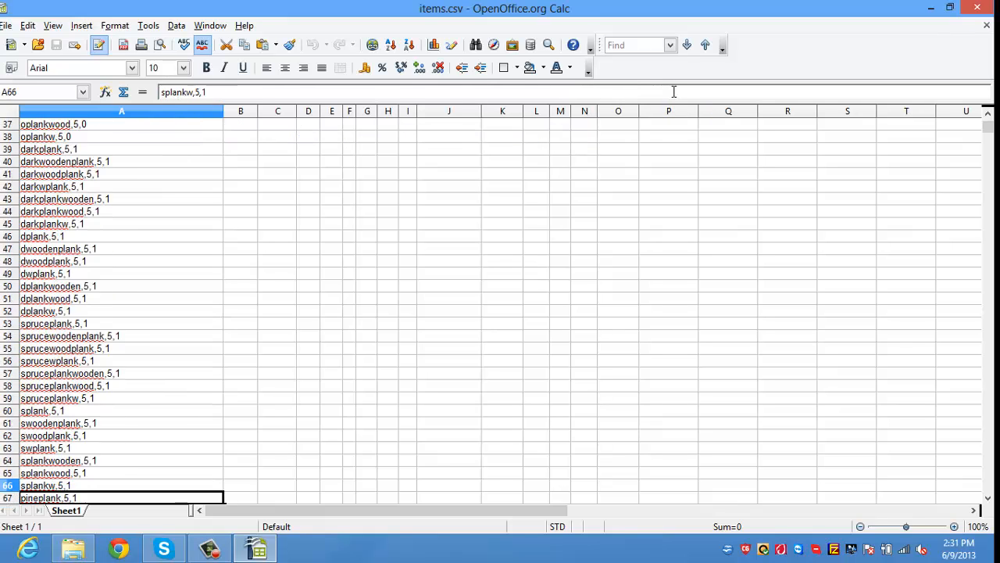
pyautogui.press('Down')
pyautogui.press('Down')
pyautogui.press('Down')
pyautogui.press('Down')
pyautogui.press('Down')
pyautogui.press('Down')
pyautogui.press('Down')
pyautogui.press('Down')
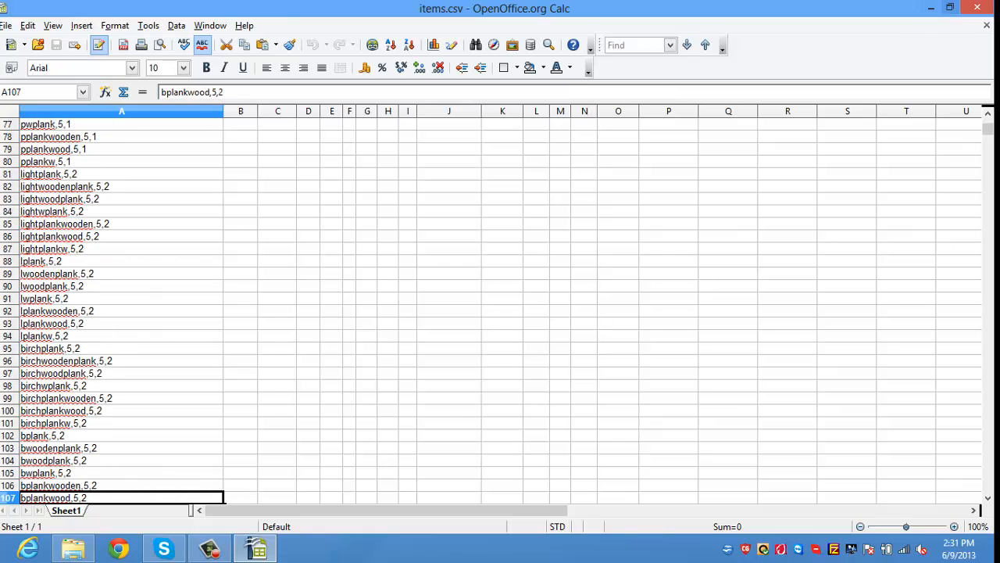
pyautogui.click(979, 8)
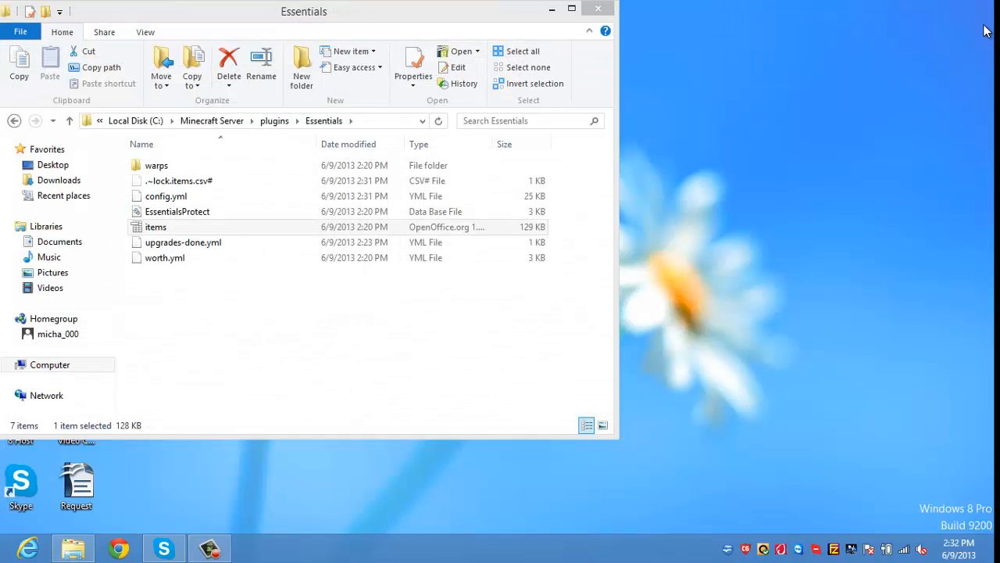
# Step: Refresh the listing, go into the MultiInv folder and inspect its config.yml without opening it
pyautogui.moveTo(992, 7)
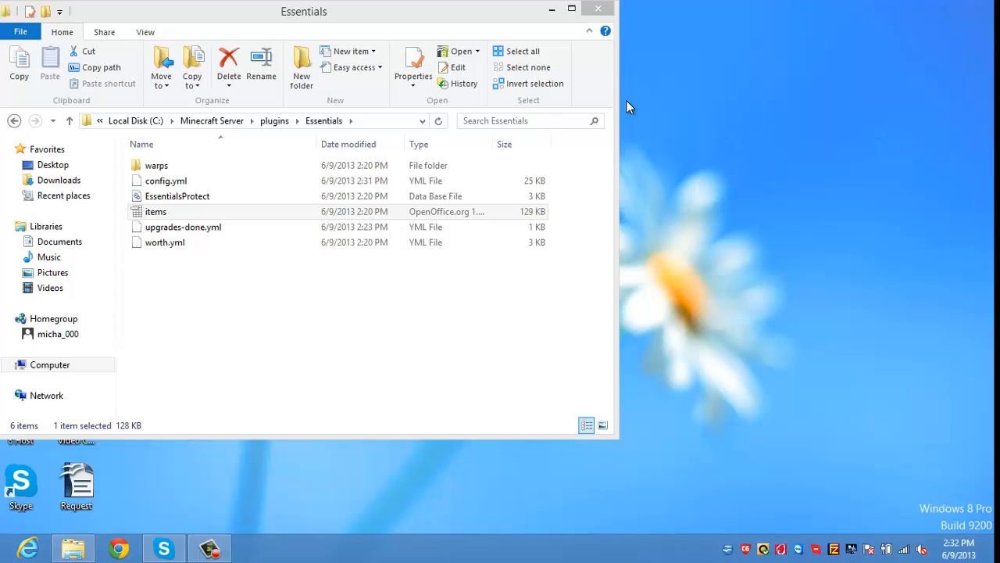
pyautogui.click(438, 120)
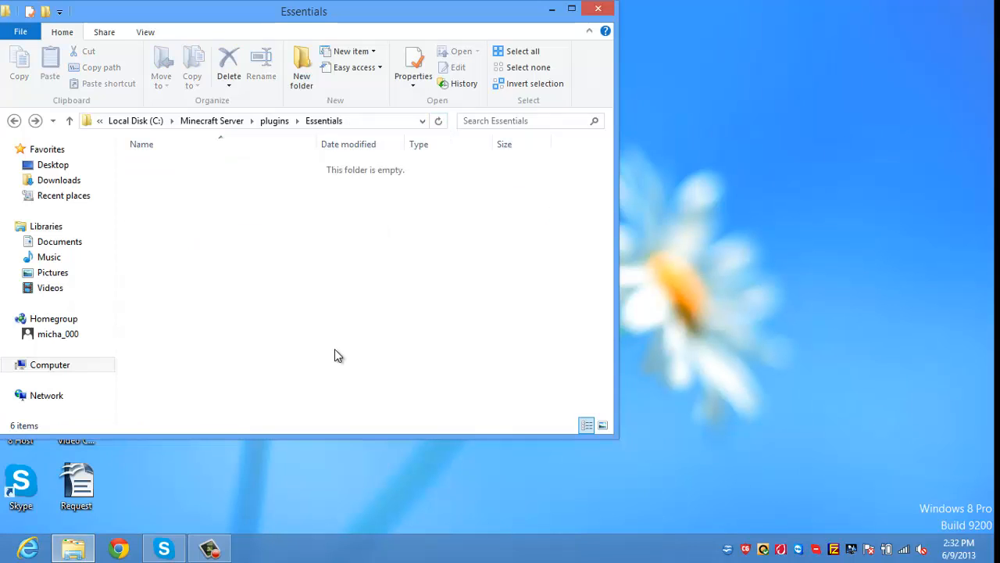
pyautogui.press('BackSpace')
pyautogui.press('Down')
pyautogui.press('Down')
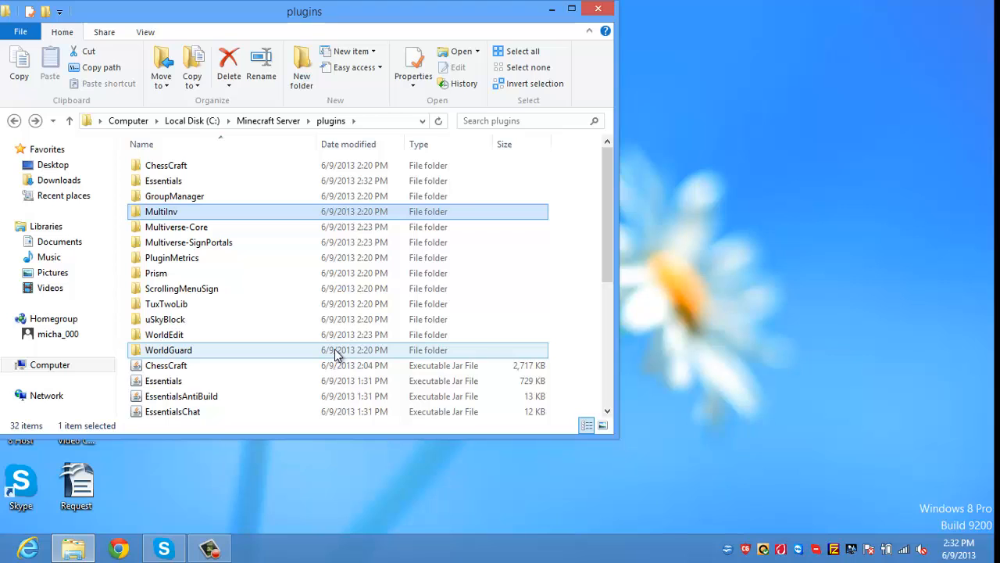
pyautogui.press('Return')
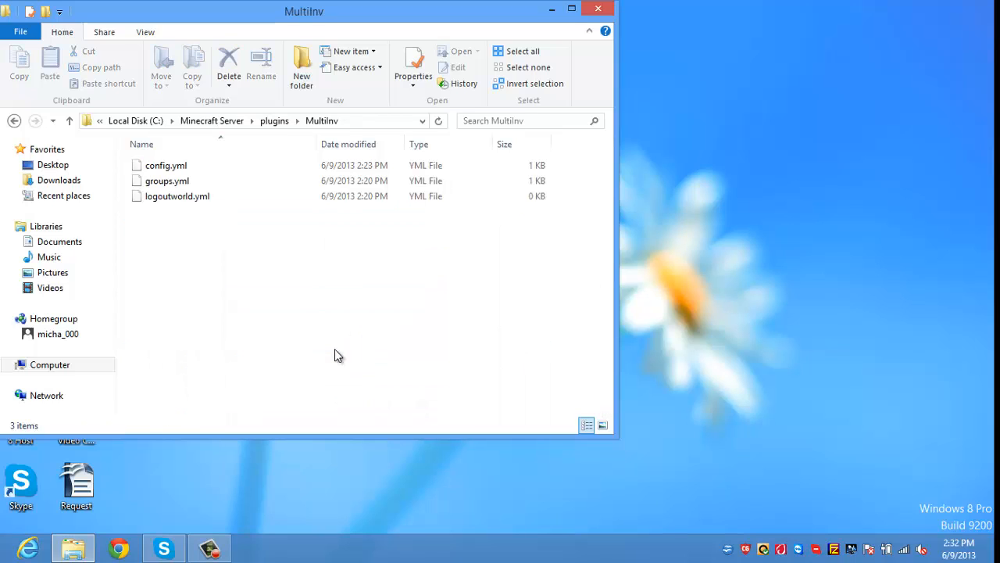
pyautogui.press('Down')
pyautogui.press('Down')
pyautogui.press('Down')
pyautogui.rightClick(189, 166)
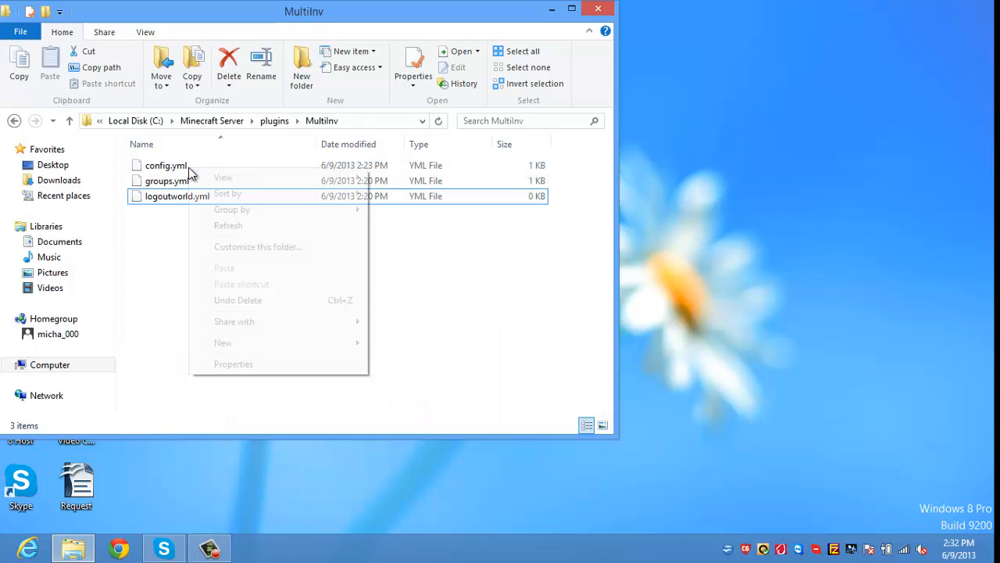
pyautogui.click(176, 168)
pyautogui.rightClick(179, 167)
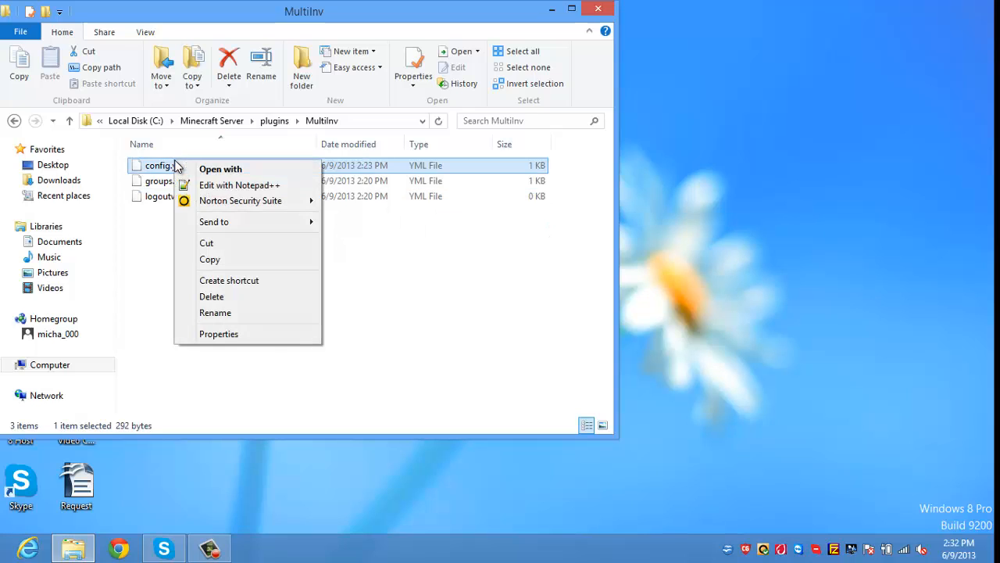
pyautogui.click(144, 274)
# Step: Open Multiverse-Core's worlds.yml with Edit with Notepad++
pyautogui.press('BackSpace')
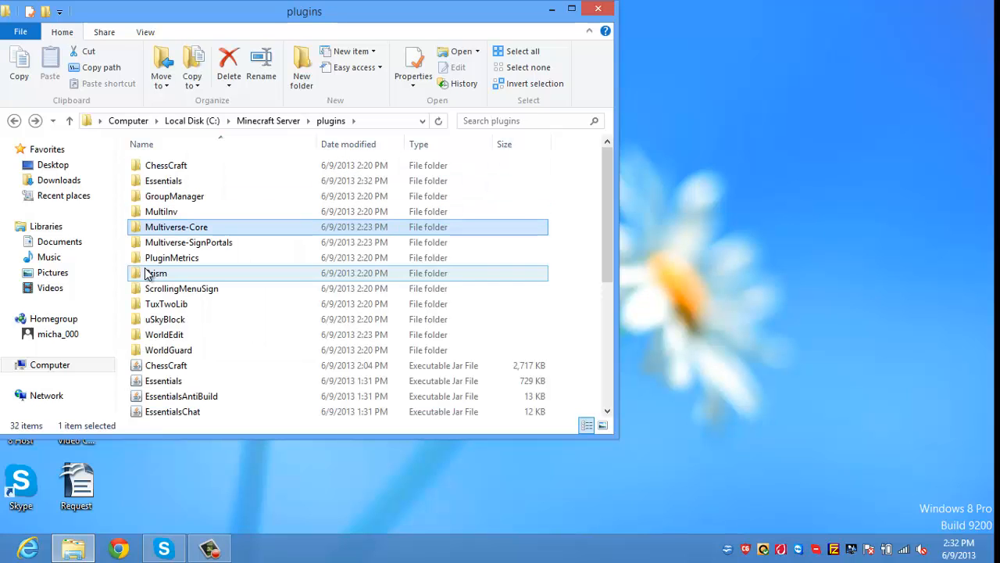
pyautogui.press('Return')
pyautogui.press('Down')
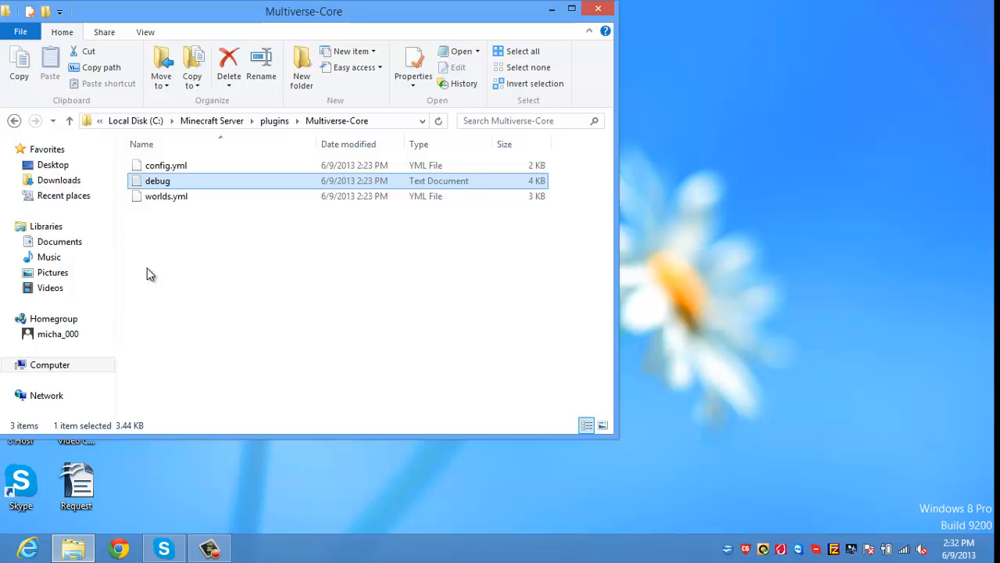
pyautogui.click(154, 197)
pyautogui.rightClick(154, 198)
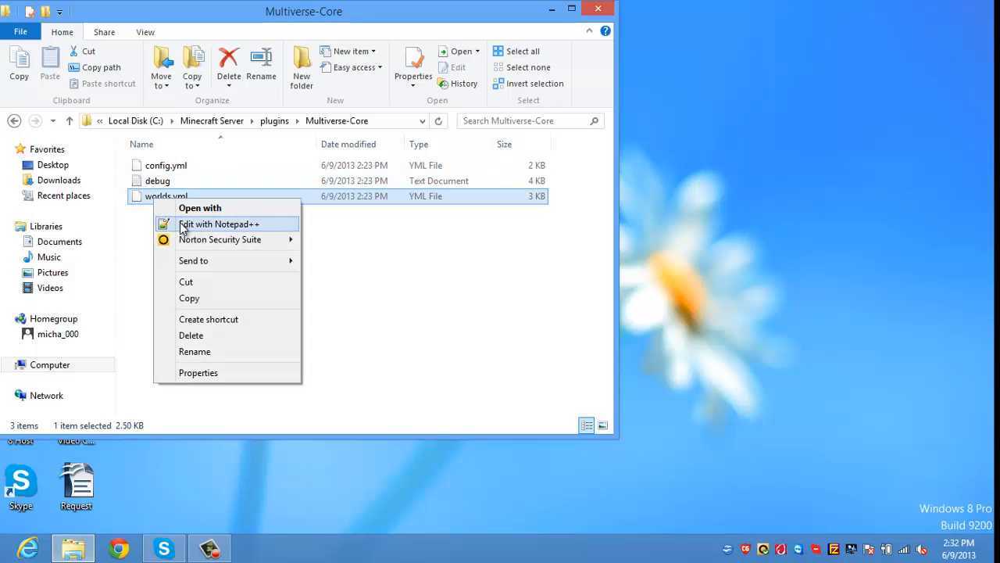
pyautogui.click(179, 223)
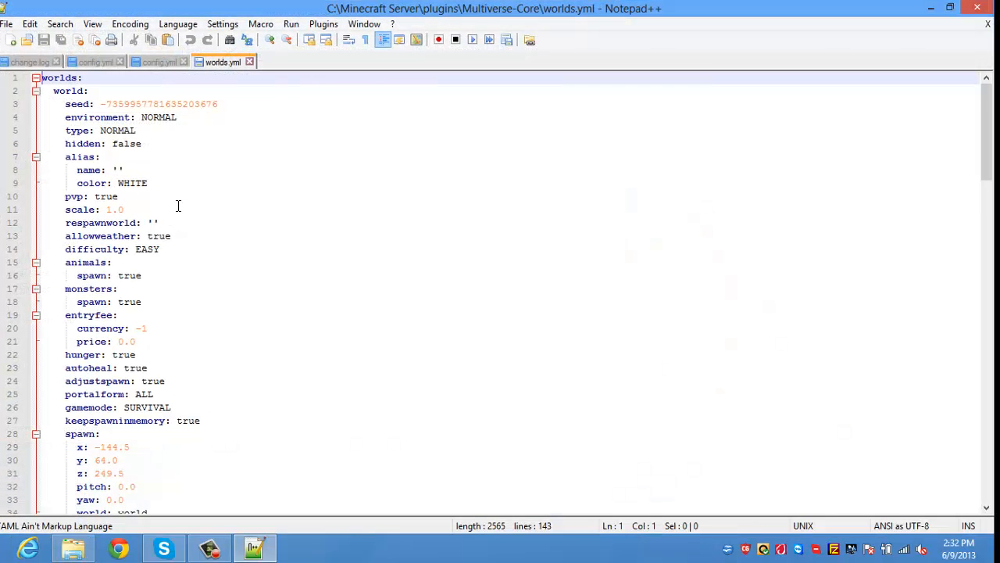
# Step: Set monster and animal spawning for world to false
pyautogui.press('Down')
pyautogui.press('Down')
pyautogui.press('Down')
pyautogui.press('Down')
pyautogui.press('Down')
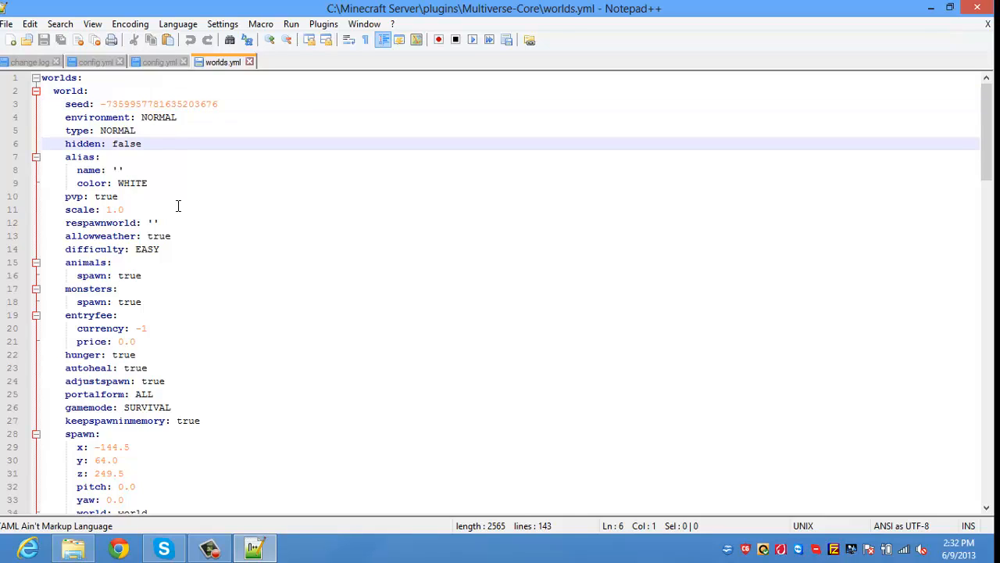
pyautogui.press('Down')
pyautogui.press('Down')
pyautogui.press('Down')
pyautogui.press('Down')
pyautogui.press('Down')
pyautogui.press('Down')
pyautogui.press('Down')
pyautogui.press('Down')
pyautogui.press('Down')
pyautogui.press('Down')
pyautogui.press('Down')
pyautogui.press('Down')
pyautogui.press('Down')
pyautogui.press('Down')
pyautogui.press('Down')
pyautogui.press('Down')
pyautogui.press('Down')
pyautogui.press('Up')
pyautogui.press('Up')
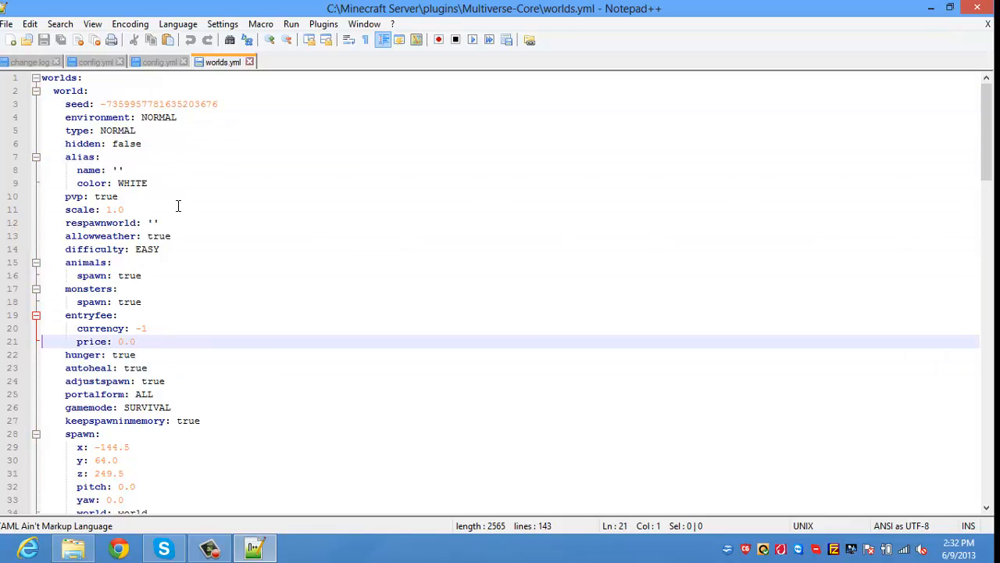
pyautogui.press('Up')
pyautogui.press('Up')
pyautogui.press('Up')
pyautogui.press('Up')
pyautogui.press('Up')
pyautogui.press('Up')
pyautogui.press('Up')
pyautogui.press('Up')
pyautogui.press('Up')
pyautogui.press('Up')
pyautogui.press('Up')
pyautogui.press('Up')
pyautogui.press('Up')
pyautogui.press('Up')
pyautogui.press('Up')
pyautogui.press('Up')
pyautogui.press('Up')
pyautogui.press('Up')
pyautogui.press('Up')
pyautogui.press('Up')
pyautogui.press('Right')
pyautogui.press('Right')
pyautogui.press('Down')
pyautogui.press('Down')
pyautogui.press('Right')
pyautogui.press('Right')
pyautogui.press('Right')
pyautogui.press('Right')
pyautogui.press('Right')
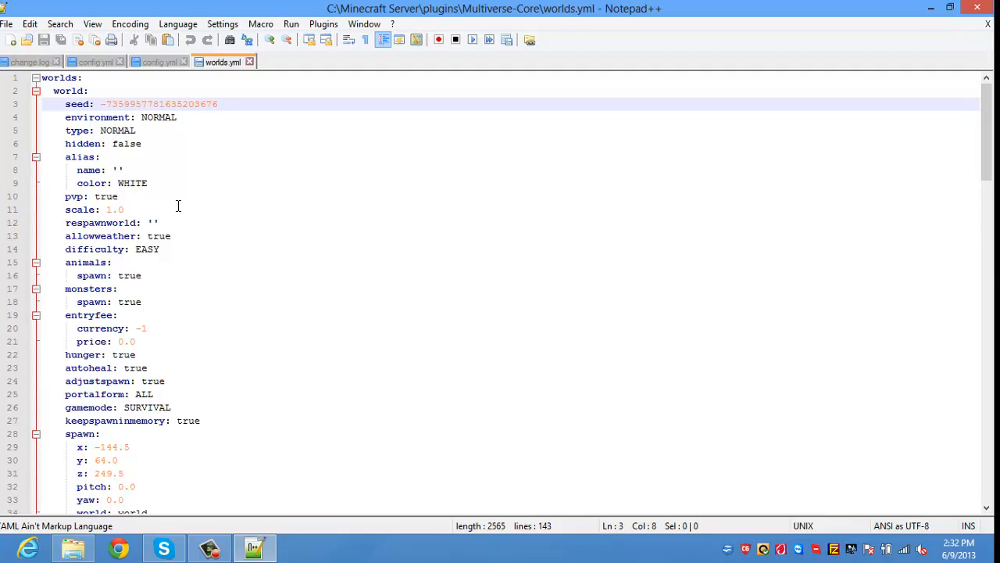
pyautogui.press('Down')
pyautogui.press('Down')
pyautogui.press('Down')
pyautogui.press('Down')
pyautogui.press('Down')
pyautogui.press('Down')
pyautogui.press('Down')
pyautogui.press('Down')
pyautogui.press('Down')
pyautogui.press('Down')
pyautogui.press('Down')
pyautogui.press('Down')
pyautogui.press('Down')
pyautogui.press('Down')
pyautogui.press('Down')
pyautogui.press('Down')
pyautogui.press('Down')
pyautogui.press('Down')
pyautogui.press('Down')
pyautogui.press('Down')
pyautogui.press('Up')
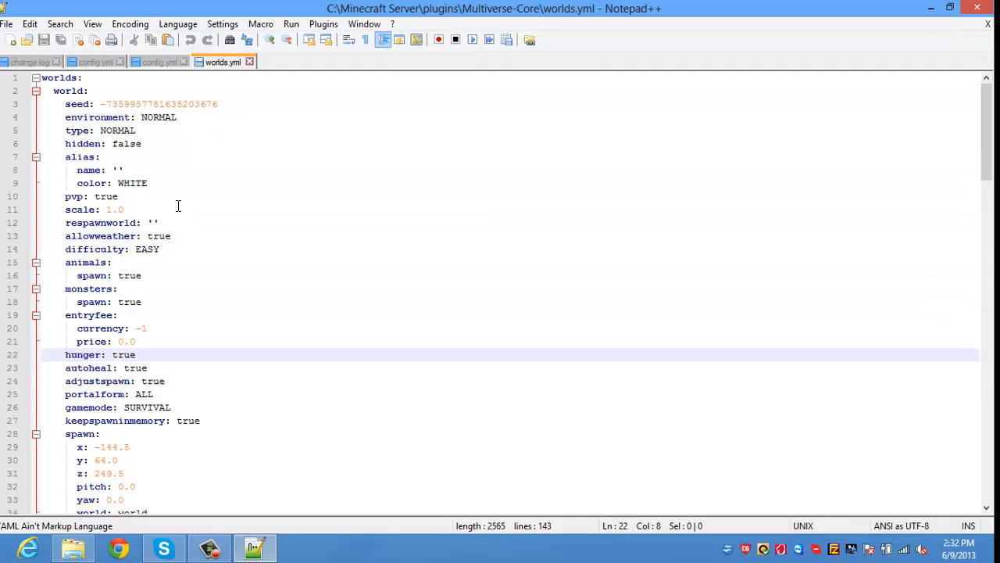
pyautogui.press('Up')
pyautogui.press('Up')
pyautogui.press('Up')
pyautogui.press('Up')
pyautogui.press('Up')
pyautogui.press('Up')
pyautogui.press('Down')
pyautogui.press('Down')
pyautogui.press('Right')
pyautogui.press('Right')
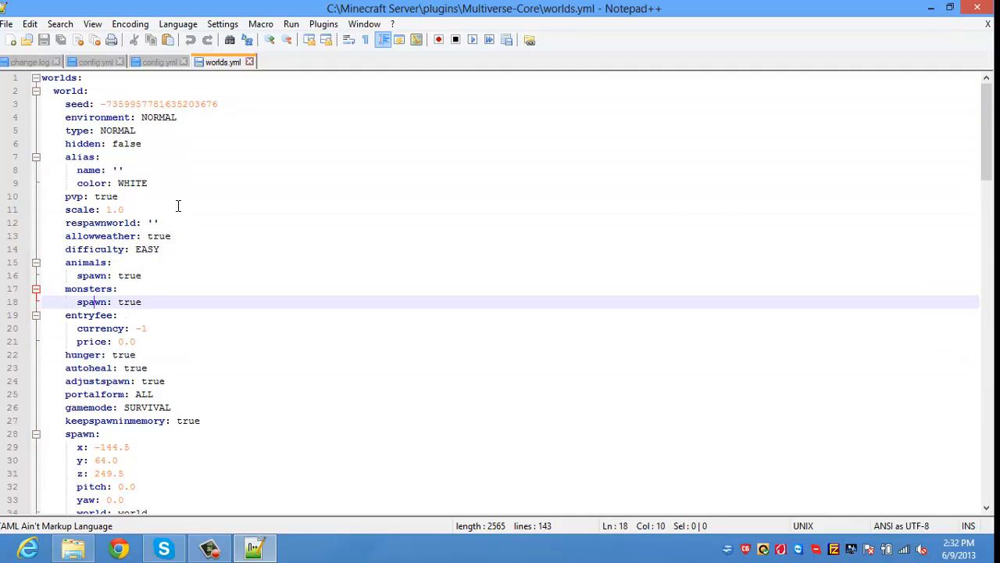
pyautogui.press('BackSpace')
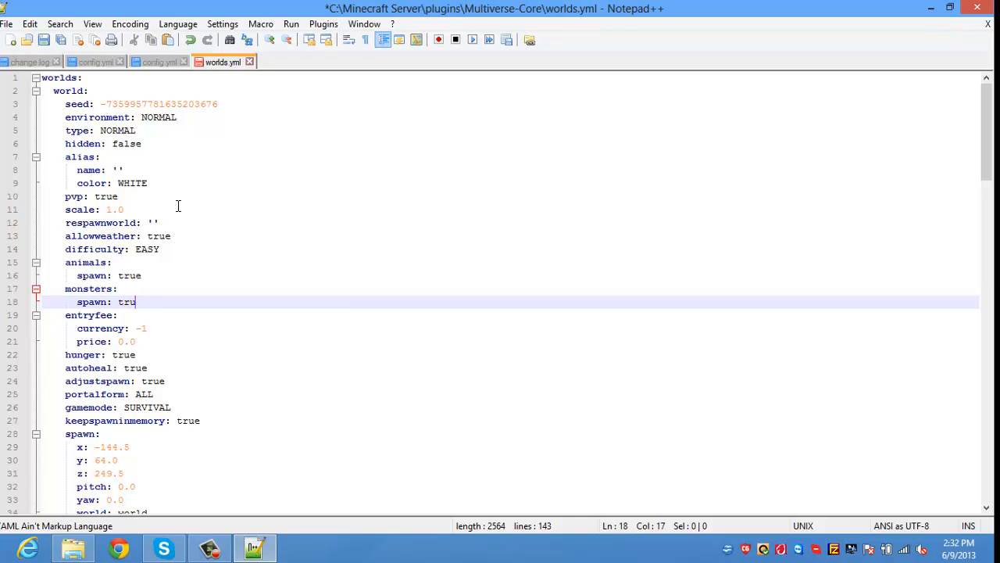
pyautogui.press('BackSpace')
pyautogui.write('false')
pyautogui.press('Up')
pyautogui.press('Up')
pyautogui.press('BackSpace')
pyautogui.press('BackSpace')
pyautogui.write('f')
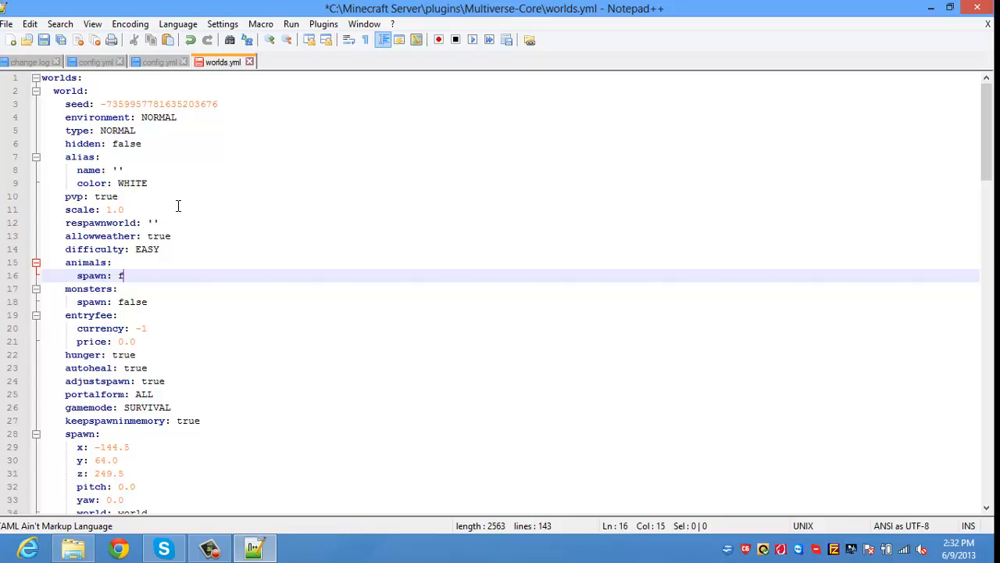
pyautogui.write('alse')
# Step: Change world's difficulty from EASY to PEACEFUL and gamemode from SURVIVAL to CREATIVE
pyautogui.press('Up')
pyautogui.press('Up')
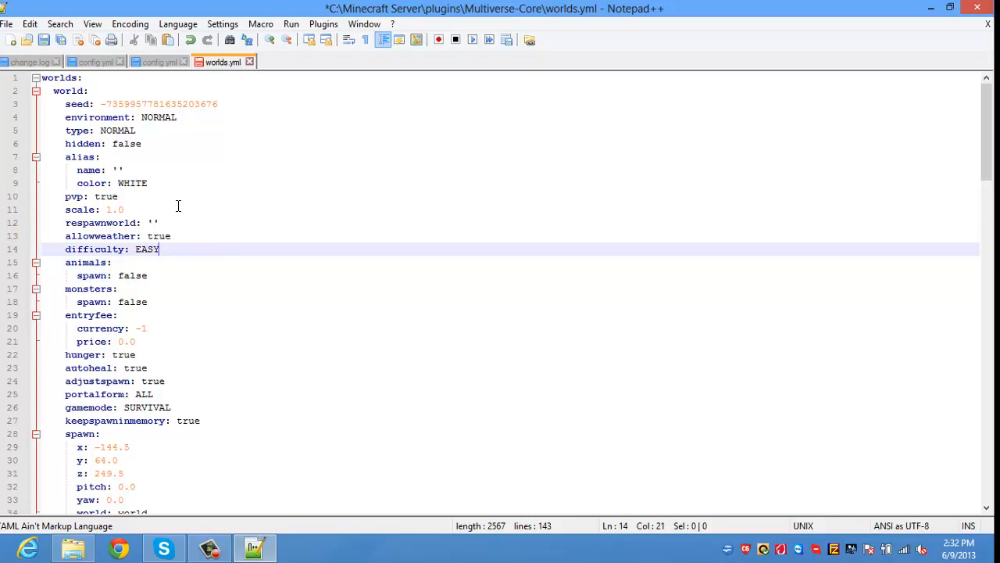
pyautogui.press('BackSpace')
pyautogui.press('BackSpace')
pyautogui.press('BackSpace')
pyautogui.write('PEACEF')
pyautogui.press('BackSpace')
pyautogui.press('BackSpace')
pyautogui.write('EFUL')
pyautogui.press('Down')
pyautogui.press('Down')
pyautogui.press('Down')
pyautogui.press('Down')
pyautogui.press('Down')
pyautogui.press('Down')
pyautogui.press('Down')
pyautogui.press('Down')
pyautogui.press('Down')
pyautogui.press('Down')
pyautogui.press('Down')
pyautogui.press('Down')
pyautogui.press('BackSpace')
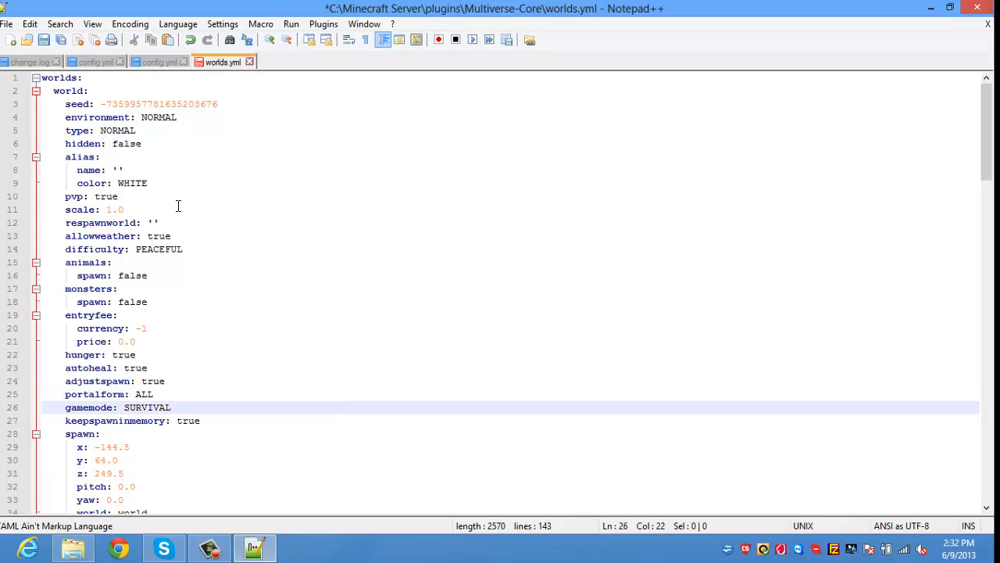
pyautogui.press('BackSpace')
pyautogui.press('BackSpace')
pyautogui.press('BackSpace')
pyautogui.press('BackSpace')
pyautogui.press('BackSpace')
pyautogui.press('BackSpace')
pyautogui.write('CREATIV')
pyautogui.press('BackSpace')
pyautogui.press('BackSpace')
pyautogui.press('BackSpace')
pyautogui.write('TIVE')
# Step: For skyworld, set monster and animal spawning to false and difficulty to NORMAL
pyautogui.press('Down')
pyautogui.press('Down')
pyautogui.press('Down')
pyautogui.press('Down')
pyautogui.press('Down')
pyautogui.press('Down')
pyautogui.press('Down')
pyautogui.press('Down')
pyautogui.press('Down')
pyautogui.press('Down')
pyautogui.press('Down')
pyautogui.press('Down')
pyautogui.press('Down')
pyautogui.press('Down')
pyautogui.press('Down')
pyautogui.press('Down')
pyautogui.press('Down')
pyautogui.press('Down')
pyautogui.press('Down')
pyautogui.press('Down')
pyautogui.press('Down')
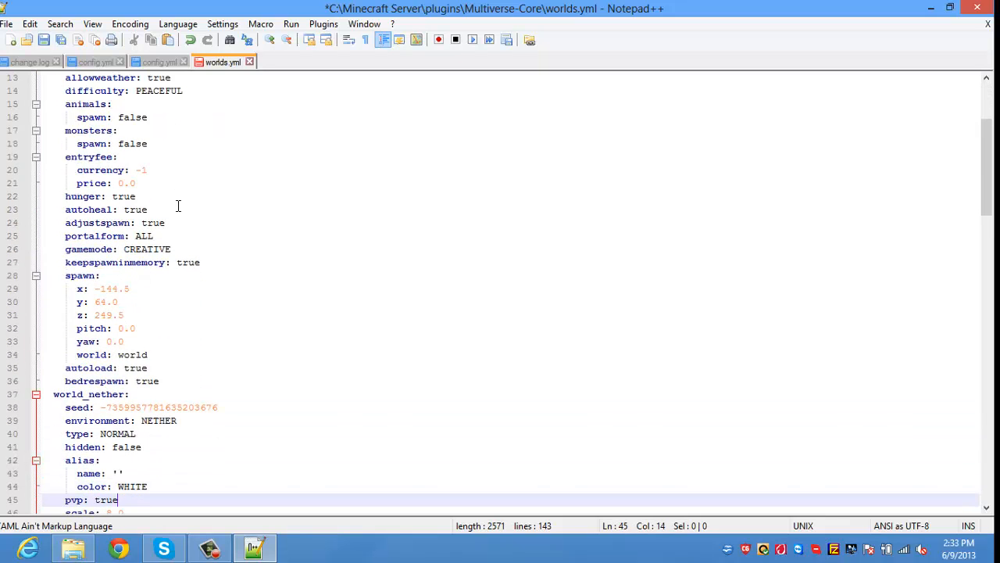
pyautogui.press('Down')
pyautogui.press('Down')
pyautogui.press('Down')
pyautogui.press('Down')
pyautogui.press('Down')
pyautogui.press('Down')
pyautogui.press('Down')
pyautogui.press('Down')
pyautogui.press('Down')
pyautogui.press('Down')
pyautogui.press('Down')
pyautogui.press('Down')
pyautogui.press('Down')
pyautogui.press('Down')
pyautogui.press('Down')
pyautogui.press('Down')
pyautogui.press('Down')
pyautogui.press('Down')
pyautogui.press('Down')
pyautogui.press('Down')
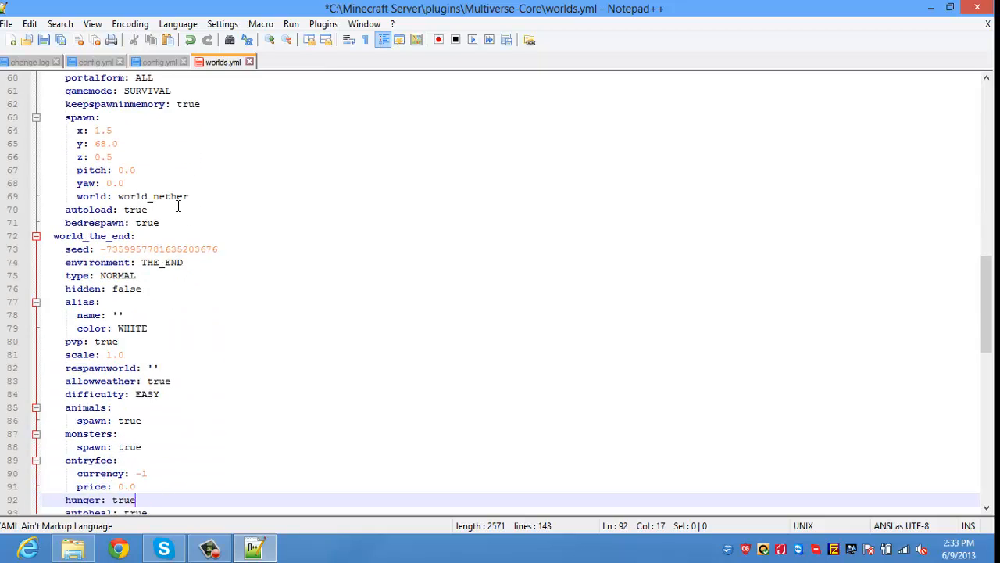
pyautogui.press('Down')
pyautogui.press('Down')
pyautogui.press('Down')
pyautogui.press('Down')
pyautogui.press('Down')
pyautogui.press('Down')
pyautogui.press('Down')
pyautogui.press('Down')
pyautogui.press('Down')
pyautogui.press('Down')
pyautogui.press('Down')
pyautogui.press('Down')
pyautogui.press('Down')
pyautogui.press('Down')
pyautogui.press('Down')
pyautogui.press('Down')
pyautogui.press('Down')
pyautogui.press('Down')
pyautogui.press('Down')
pyautogui.press('Down')
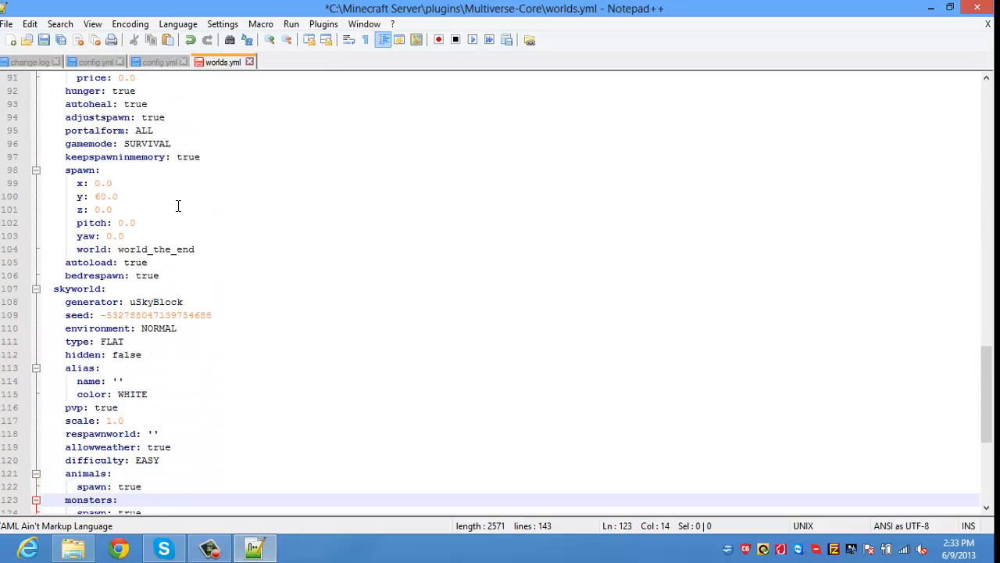
pyautogui.press('Down')
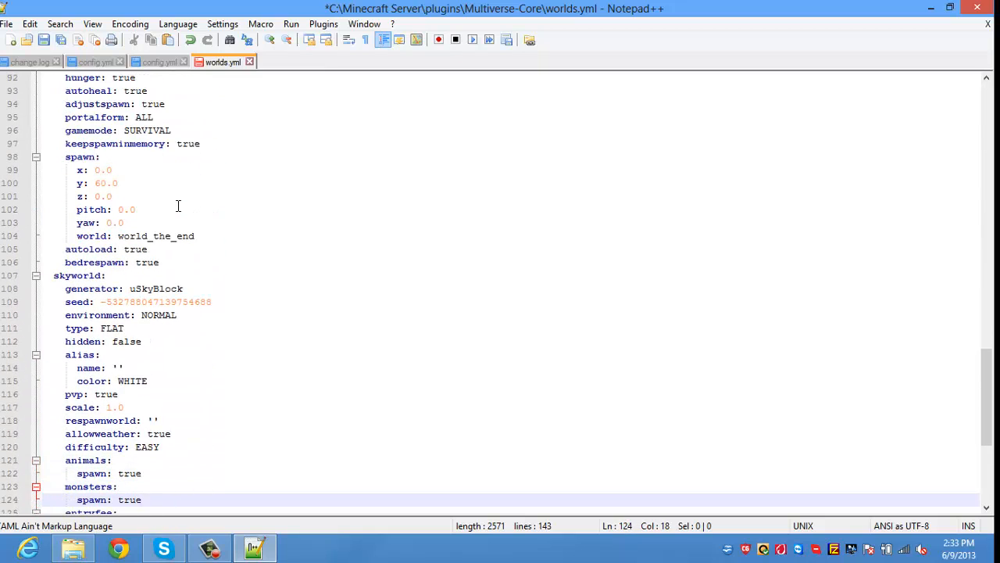
pyautogui.press('Down')
pyautogui.press('Down')
pyautogui.press('Up')
pyautogui.press('Up')
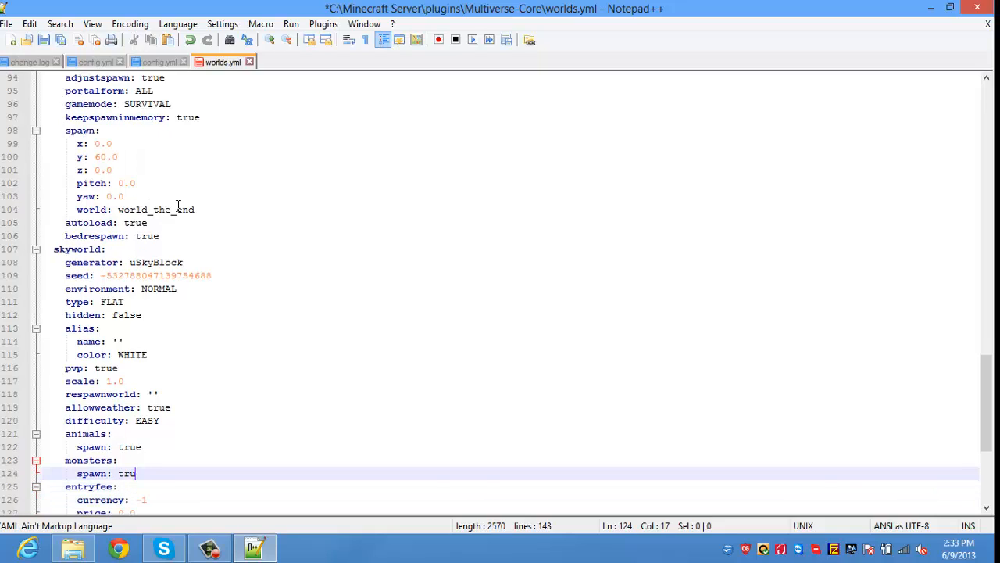
pyautogui.press('BackSpace')
pyautogui.press('BackSpace')
pyautogui.press('BackSpace')
pyautogui.write('false')
pyautogui.press('Up')
pyautogui.press('Up')
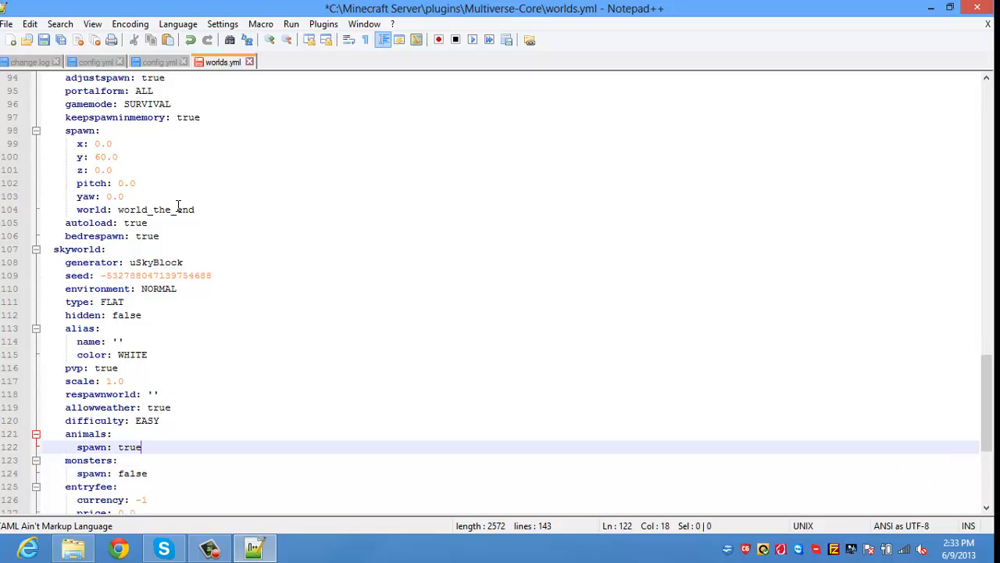
pyautogui.press('BackSpace')
pyautogui.press('BackSpace')
pyautogui.press('BackSpace')
pyautogui.write('false')
pyautogui.press('Up')
pyautogui.press('Up')
pyautogui.press('BackSpace')
pyautogui.press('BackSpace')
pyautogui.press('BackSpace')
pyautogui.press('BackSpace')
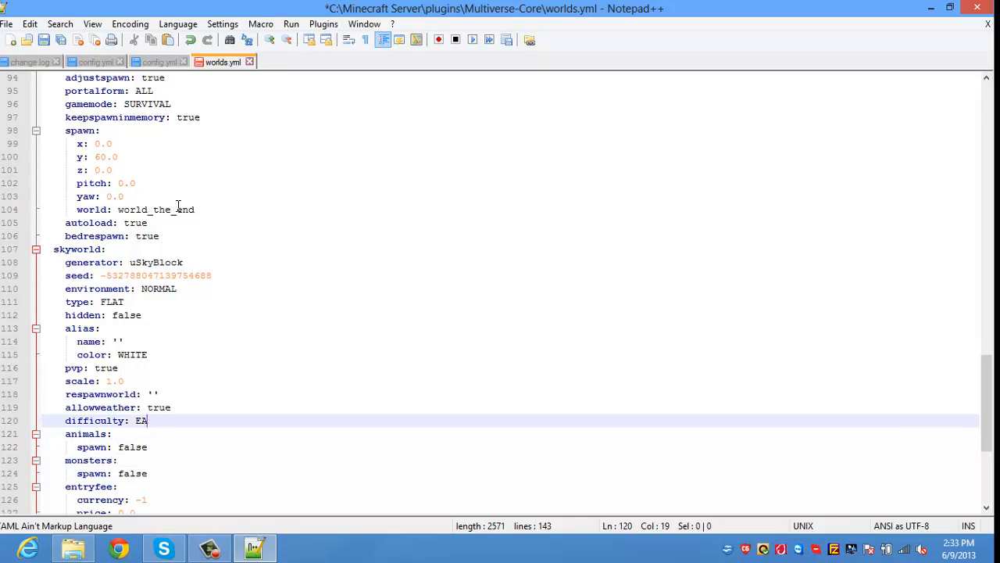
pyautogui.write('NORMAL')
# Step: Review the remaining world sections of worlds.yml and save the file
pyautogui.press('Down')
pyautogui.press('Down')
pyautogui.press('Down')
pyautogui.press('Down')
pyautogui.press('Down')
pyautogui.press('Down')
pyautogui.press('Down')
pyautogui.press('Down')
pyautogui.press('Down')
pyautogui.press('Down')
pyautogui.press('Down')
pyautogui.press('Down')
pyautogui.press('Down')
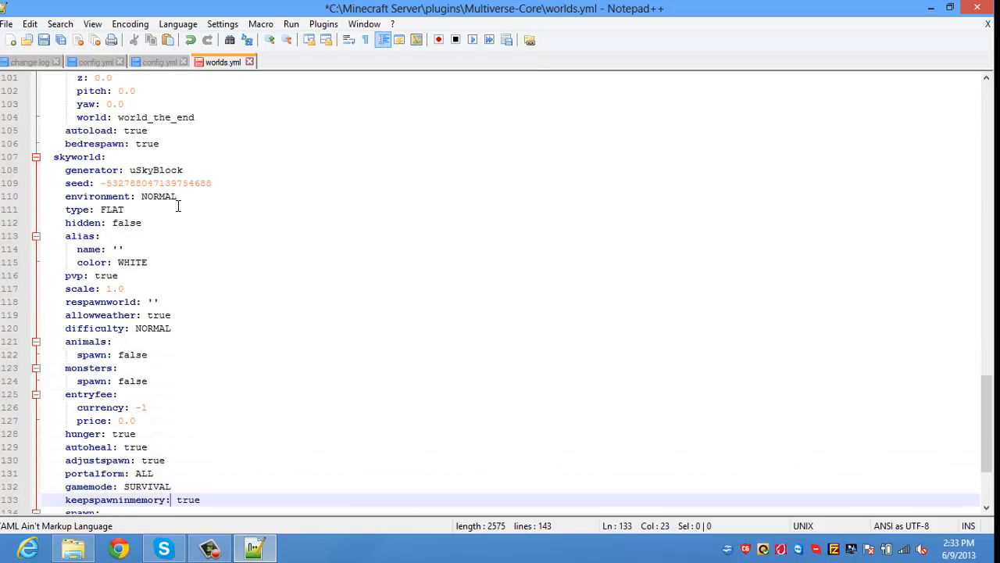
pyautogui.press('Down')
pyautogui.press('Down')
pyautogui.press('Down')
pyautogui.press('Down')
pyautogui.press('Down')
pyautogui.press('Down')
pyautogui.press('Down')
pyautogui.press('Down')
pyautogui.press('Down')
pyautogui.press('Down')
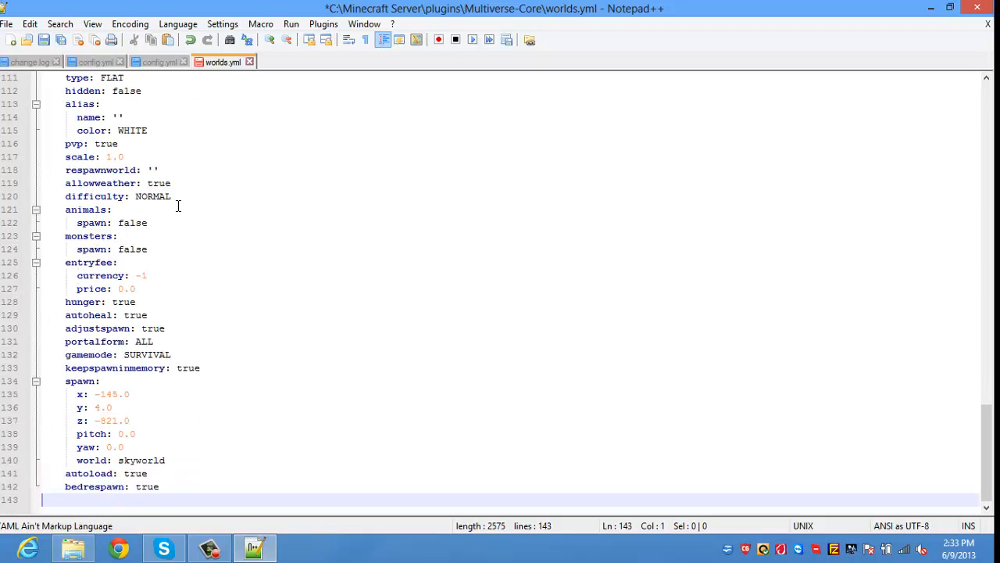
pyautogui.press('Up')
pyautogui.press('Up')
pyautogui.press('Up')
pyautogui.press('Up')
pyautogui.press('Up')
pyautogui.press('Up')
pyautogui.press('Up')
pyautogui.press('Up')
pyautogui.press('Up')
pyautogui.press('Up')
pyautogui.press('Up')
pyautogui.press('Up')
pyautogui.press('Up')
pyautogui.press('Up')
pyautogui.press('Up')
pyautogui.press('Up')
pyautogui.press('Up')
pyautogui.press('Up')
pyautogui.press('Up')
pyautogui.press('Up')
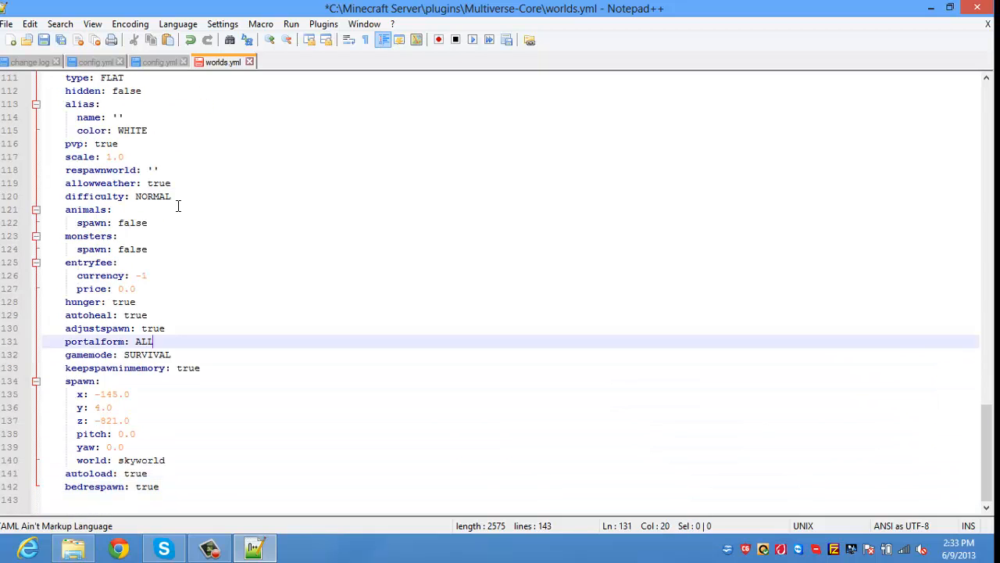
pyautogui.press('Up')
pyautogui.press('Up')
pyautogui.press('Up')
pyautogui.press('Up')
pyautogui.press('Up')
pyautogui.press('Up')
pyautogui.press('Up')
pyautogui.press('Up')
pyautogui.press('Up')
pyautogui.press('Up')
pyautogui.press('Up')
pyautogui.press('Up')
pyautogui.press('Up')
pyautogui.press('Up')
pyautogui.press('Up')
pyautogui.press('Up')
pyautogui.press('Up')
pyautogui.press('Up')
pyautogui.press('Up')
pyautogui.press('Up')
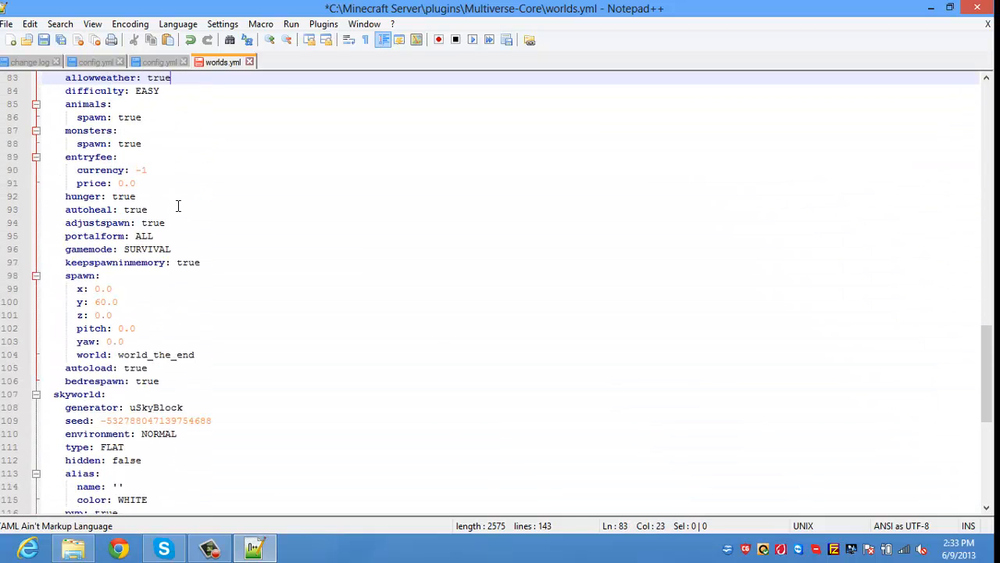
pyautogui.press('Up')
pyautogui.press('Up')
pyautogui.press('Up')
pyautogui.press('Up')
pyautogui.press('Up')
pyautogui.press('Up')
pyautogui.press('Up')
pyautogui.press('Up')
pyautogui.press('Up')
pyautogui.press('Up')
pyautogui.press('Up')
pyautogui.press('Up')
pyautogui.press('Up')
pyautogui.press('Up')
pyautogui.press('Up')
pyautogui.press('Up')
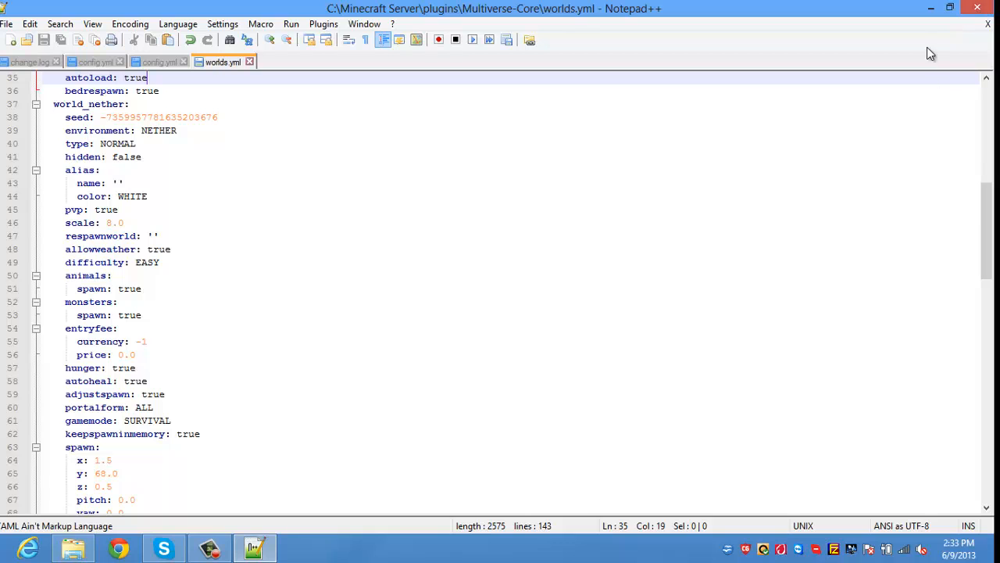
# Step: Open Multiverse-Core's config.yml in Notepad++ and close it unchanged
pyautogui.click(931, 8)
pyautogui.press('BackSpace')
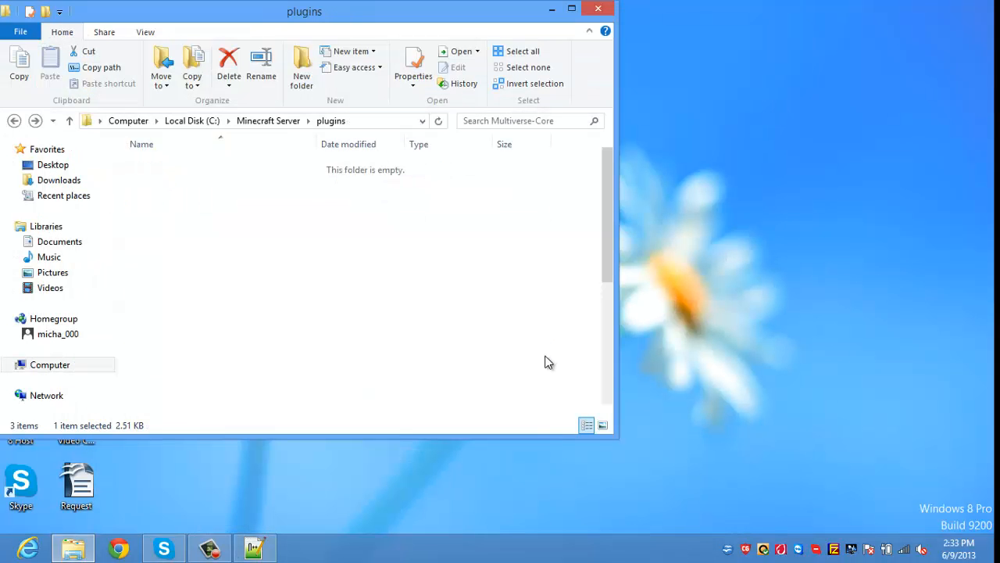
pyautogui.press('Return')
pyautogui.press('d')
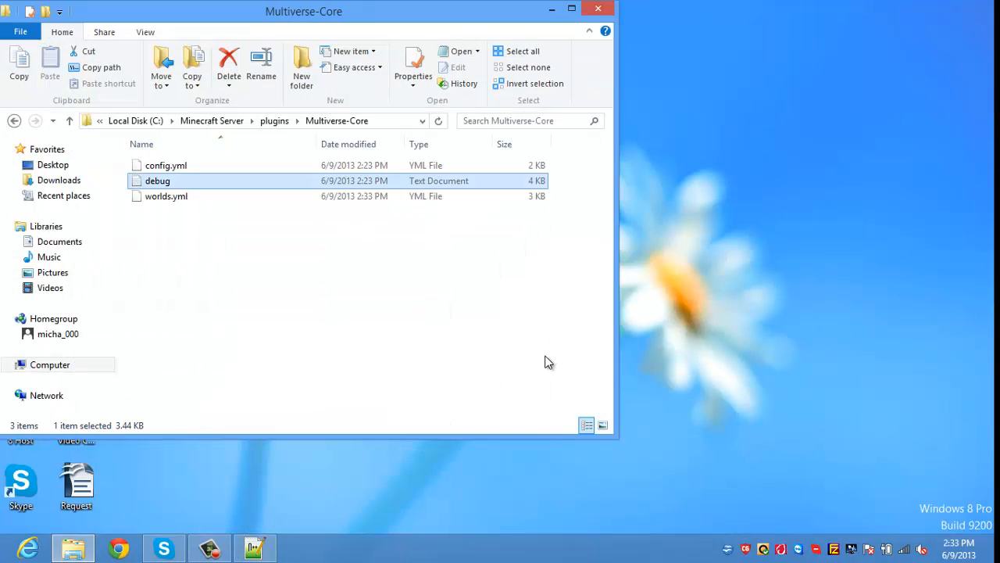
pyautogui.press('Up')
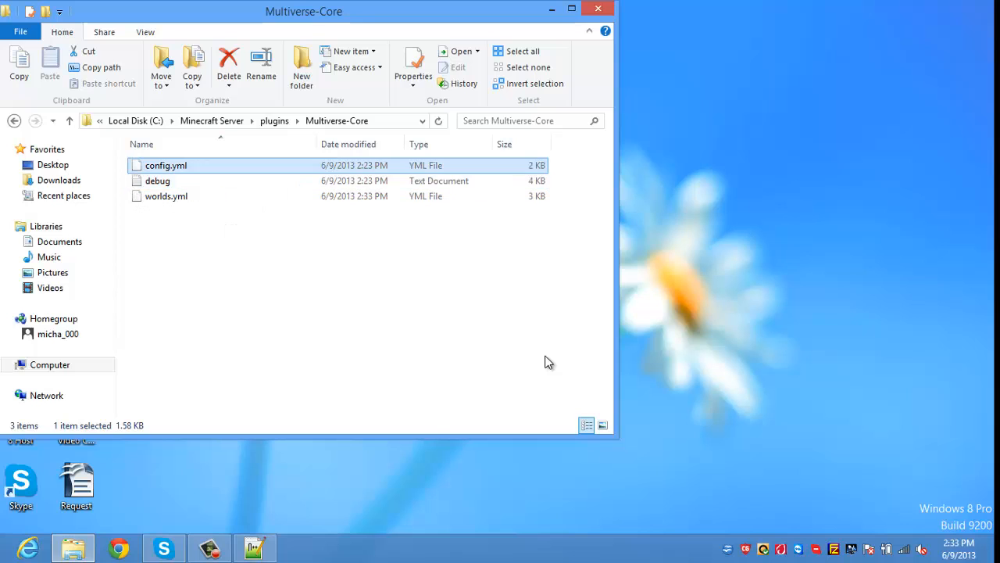
pyautogui.rightClick(412, 167)
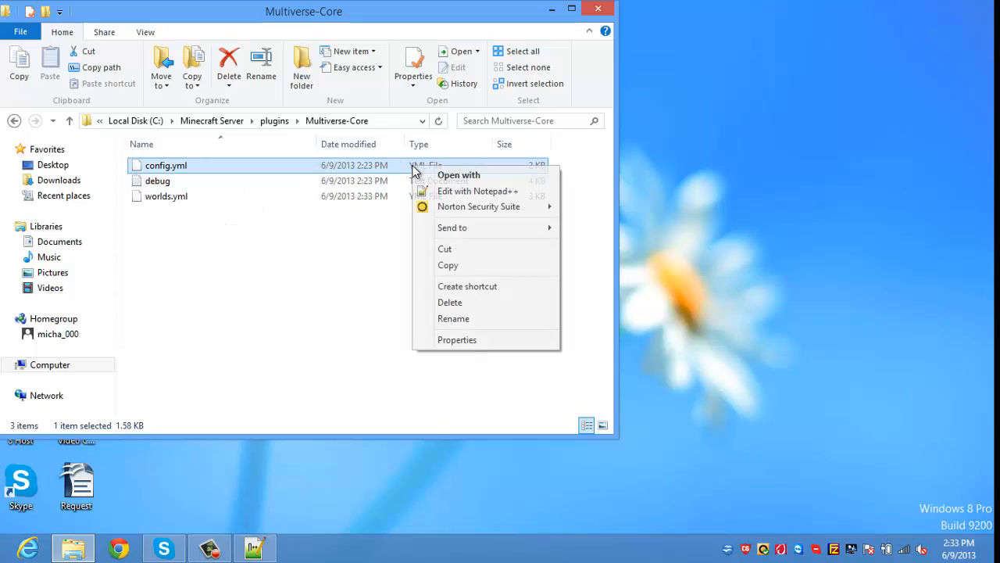
pyautogui.click(426, 193)
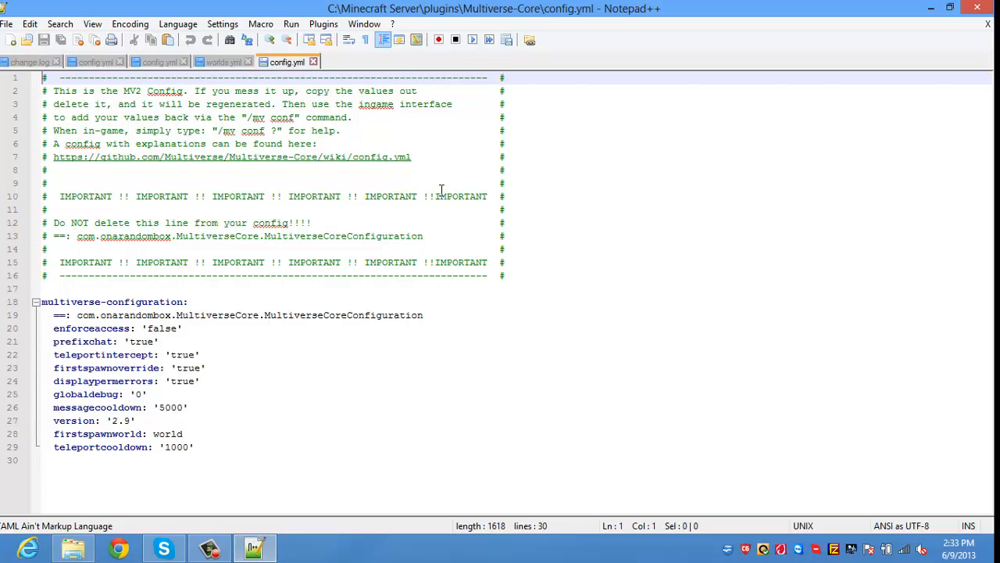
pyautogui.click(986, 9)
# Step: Move from the plugins folder past Multiverse-SignPortals into the PluginMetrics folder
pyautogui.hotkey('ctrl', 'a')
pyautogui.press('Delete')
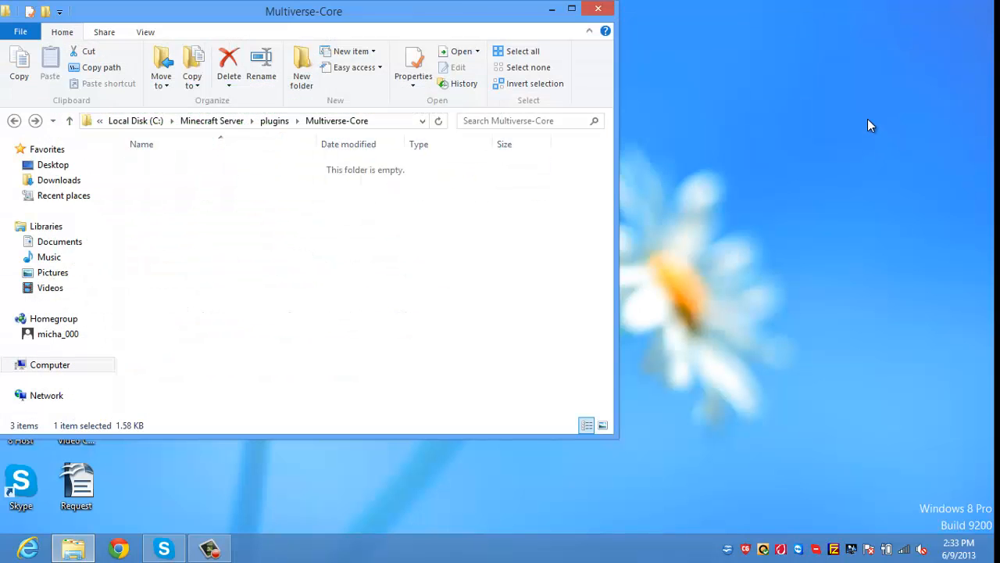
pyautogui.press('BackSpace')
pyautogui.press('Down')
pyautogui.press('Return')
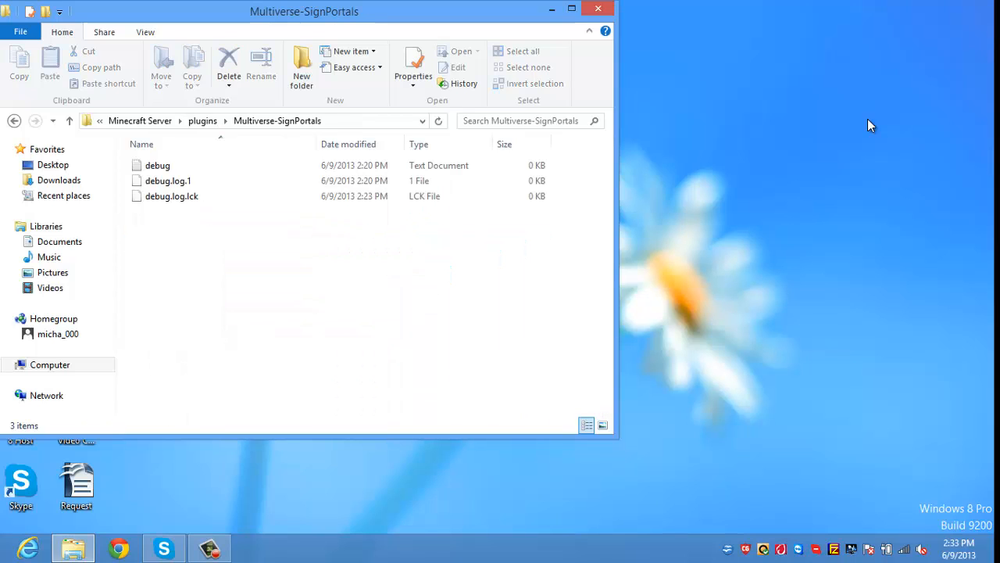
pyautogui.hotkey('ctrl', 'a')
pyautogui.press('Delete')
pyautogui.press('BackSpace')
pyautogui.press('Down')
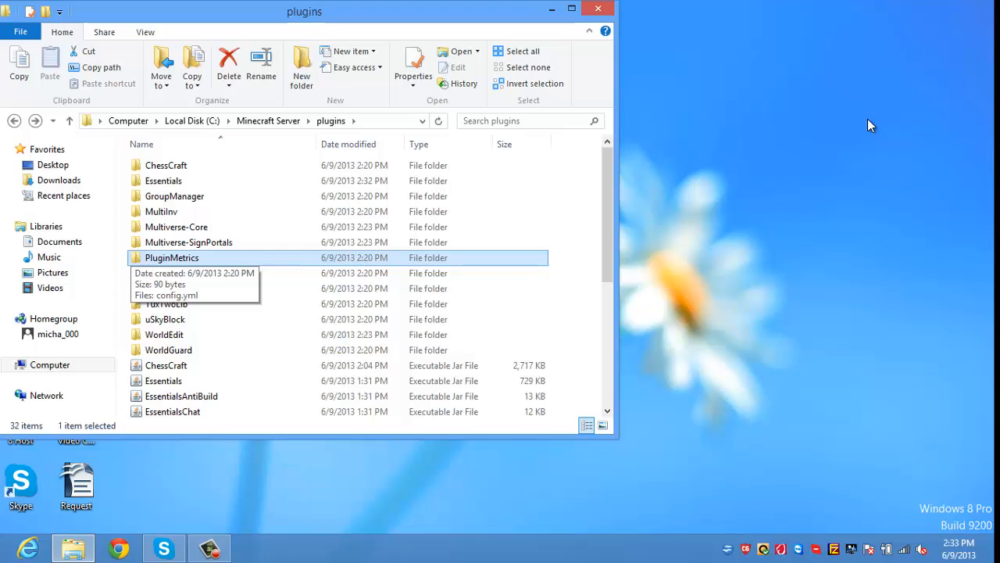
# Step: Move through the plugin folders and open the Prism folder
pyautogui.press('Return')
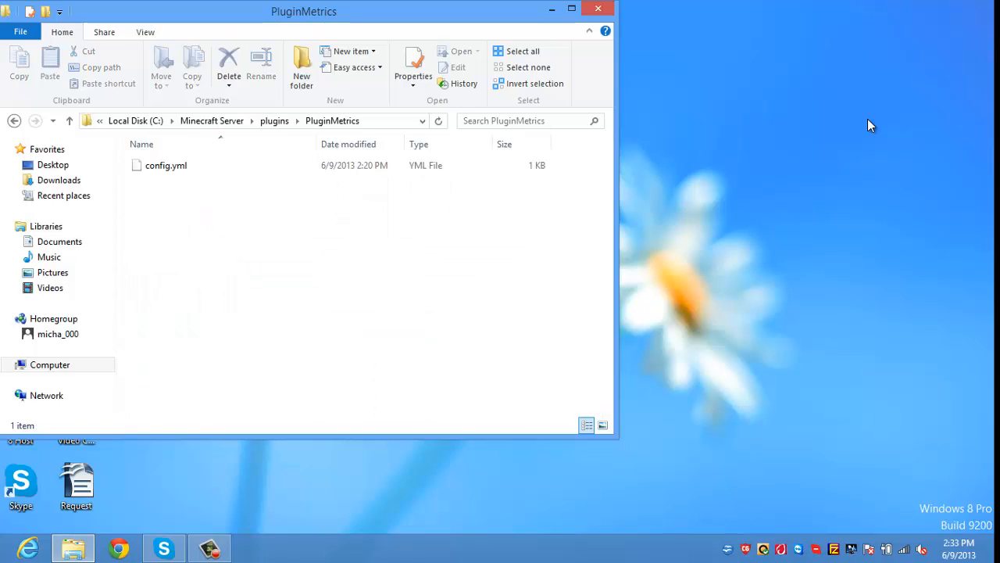
pyautogui.hotkey('ctrl', 'a')
pyautogui.press('Delete')
pyautogui.press('BackSpace')
pyautogui.press('Down')
pyautogui.press('Return')
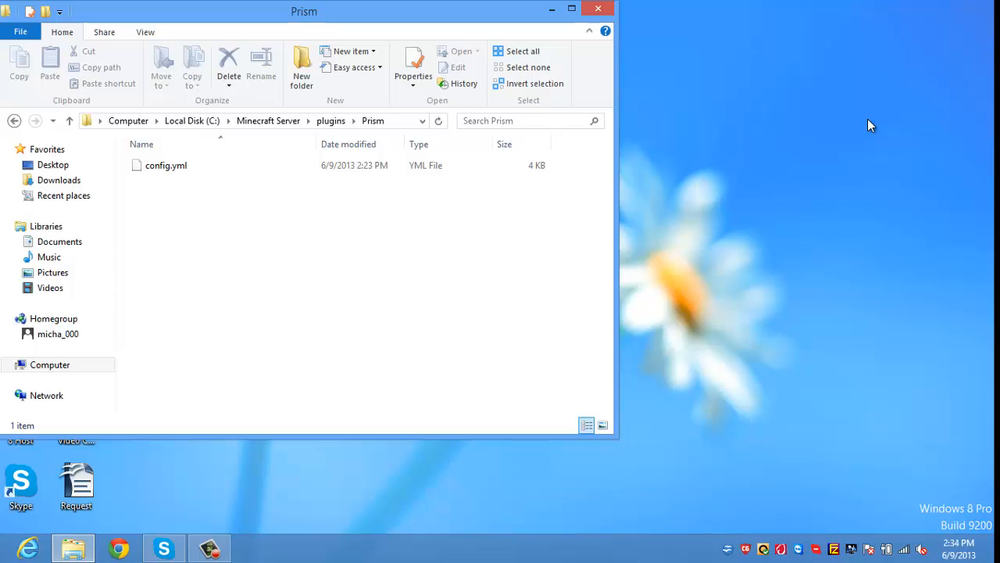
pyautogui.press('BackSpace')
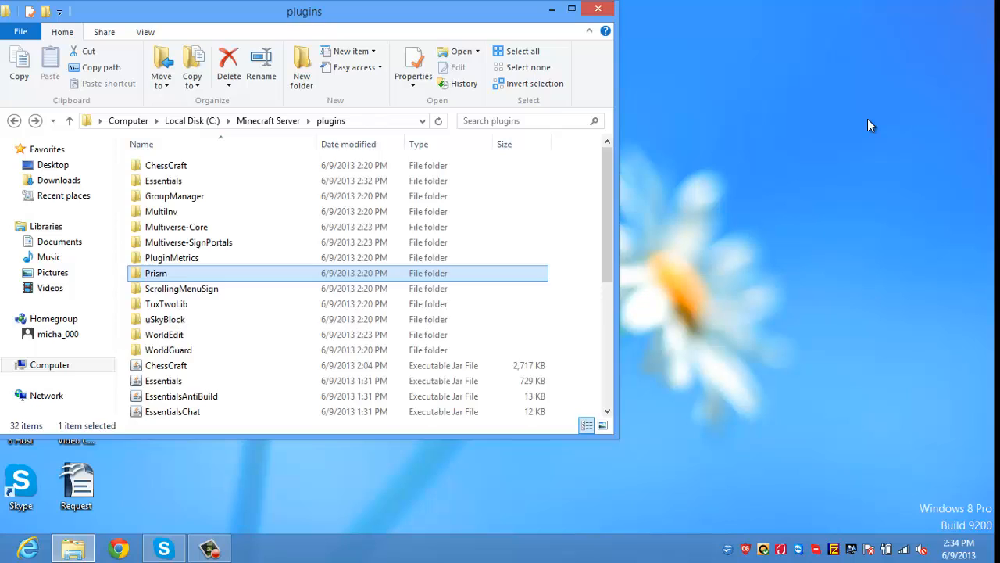
pyautogui.press('Return')
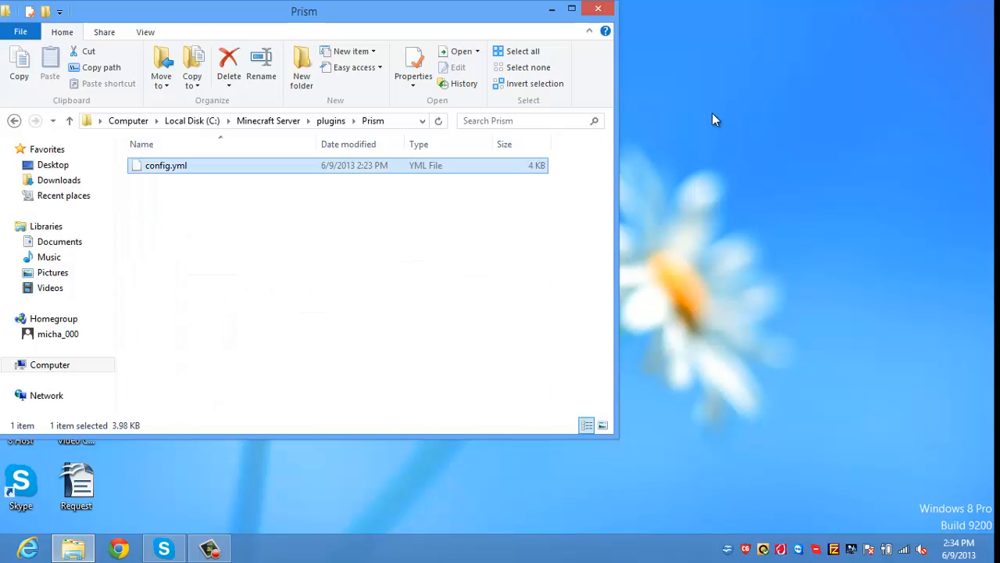
# Step: Review Prism's 195-line config.yml (mysql) in Notepad++, close it, and return to plugins
pyautogui.rightClick(518, 169)
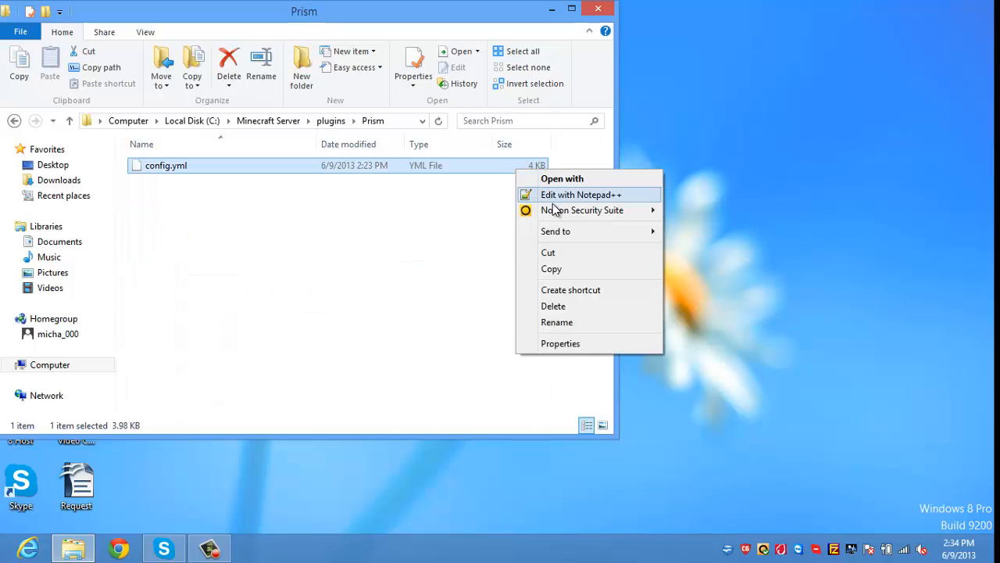
pyautogui.click(539, 193)
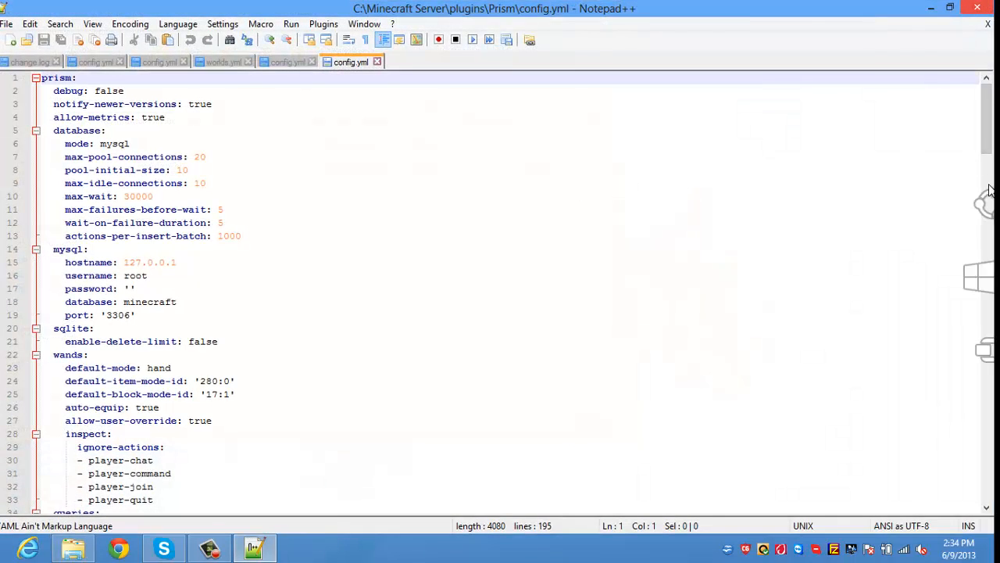
pyautogui.hotkey('alt', 'F4')
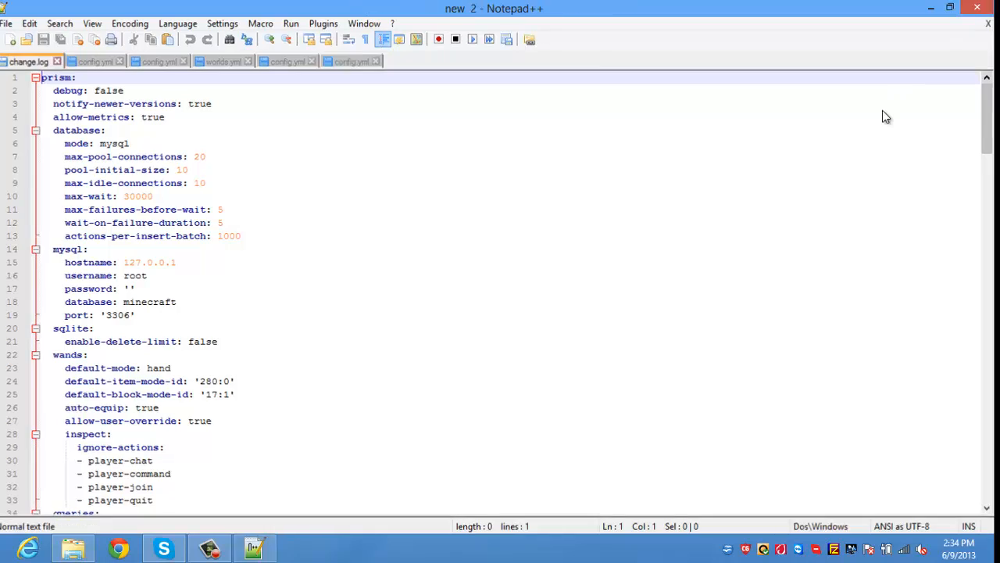
pyautogui.press('BackSpace')
# Step: Scan the plugins list, from Essentials and Multiverse-Core through WorldEdit, uSkyBlock and the jar files
pyautogui.press('Down')
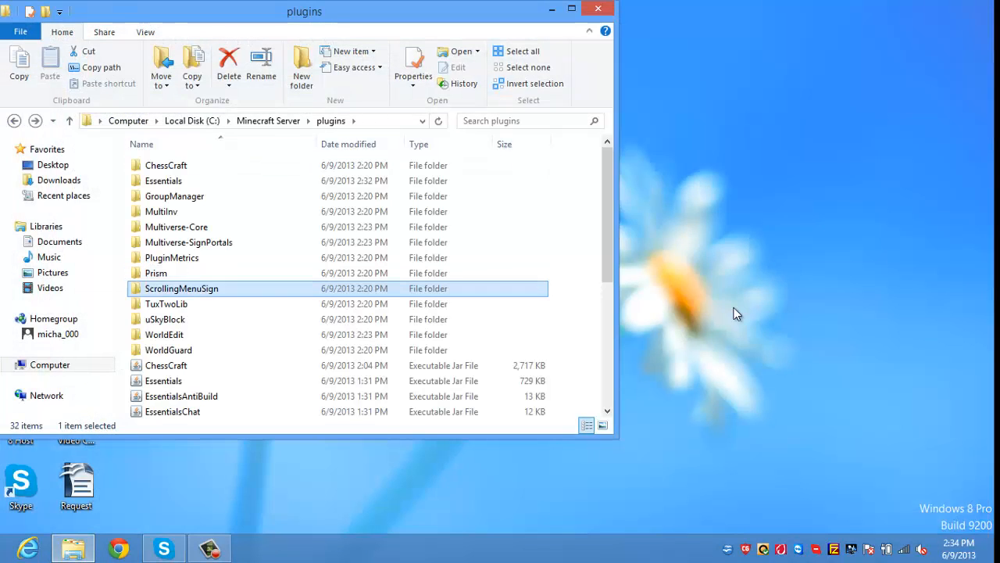
pyautogui.press('Down')
pyautogui.press('Down')
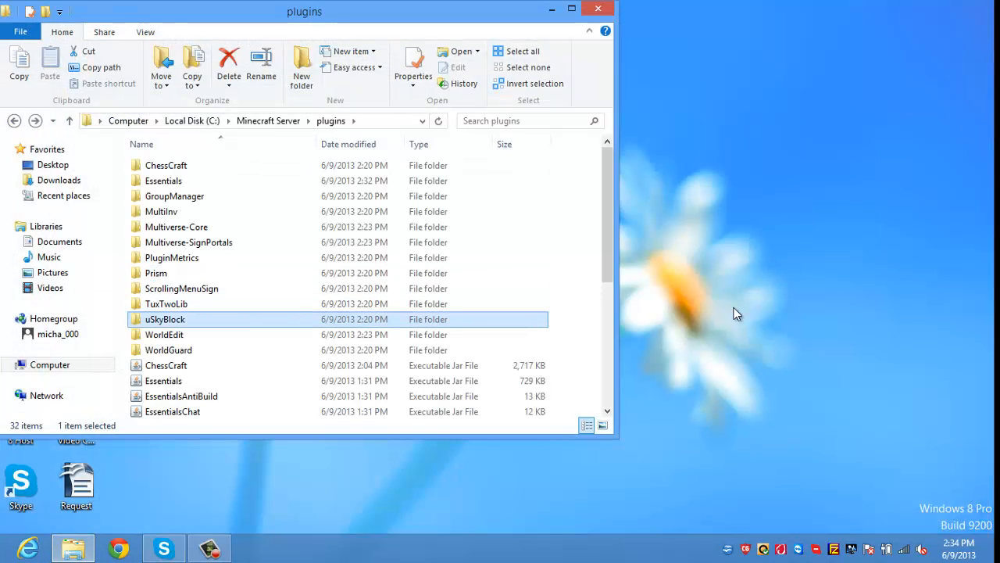
pyautogui.press('Down')
pyautogui.press('Down')
pyautogui.press('Down')
pyautogui.press('Up')
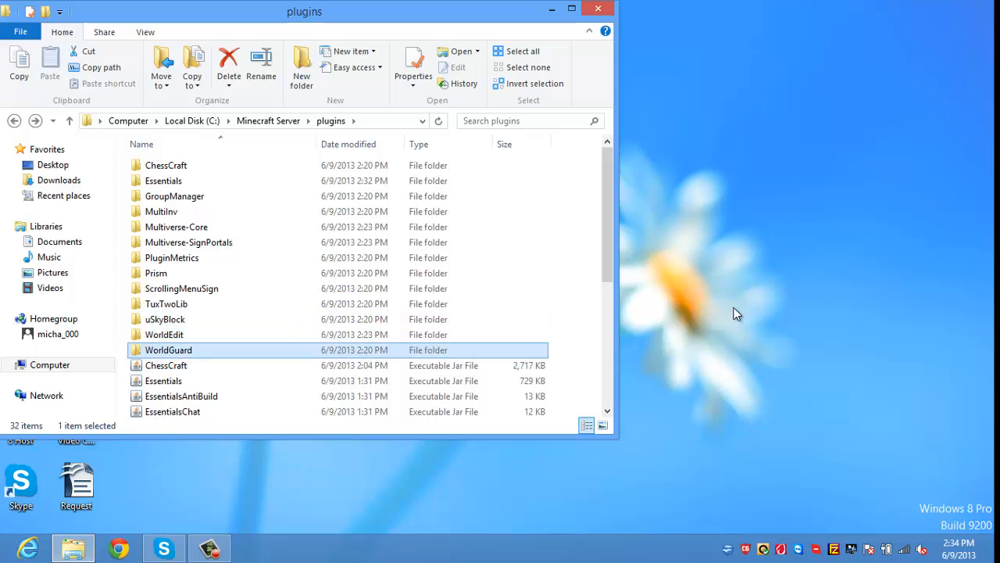
pyautogui.press('Up')
pyautogui.press('Down')
pyautogui.press('Down')
pyautogui.press('Down')
pyautogui.press('Down')
pyautogui.press('End')
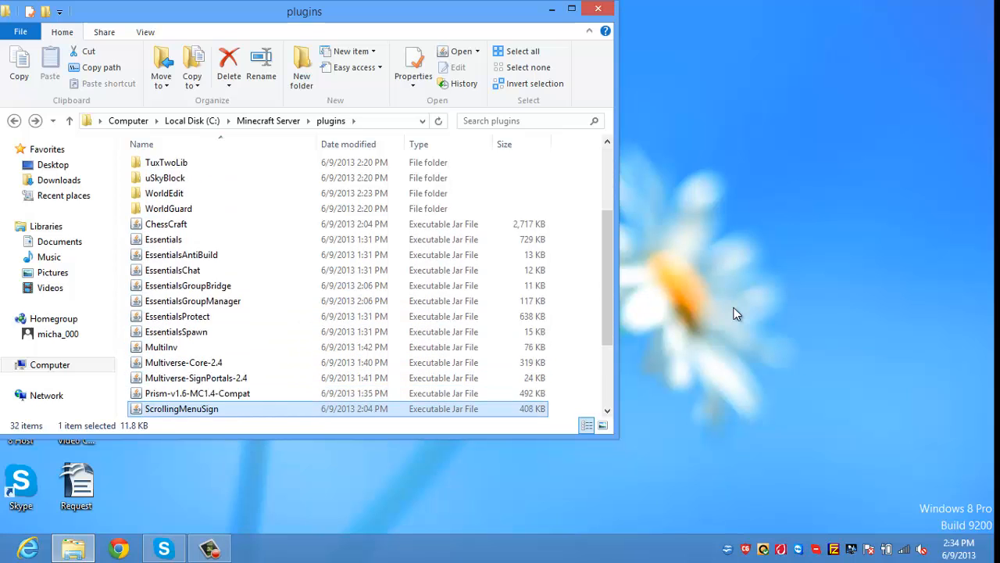
pyautogui.press('Up')
pyautogui.press('Up')
pyautogui.press('Up')
pyautogui.press('Up')
pyautogui.press('Up')
pyautogui.press('Up')
pyautogui.press('Up')
pyautogui.press('Up')
pyautogui.press('Up')
pyautogui.press('Up')
pyautogui.press('Up')
pyautogui.press('Up')
pyautogui.press('Up')
pyautogui.press('Up')
pyautogui.press('Up')
pyautogui.press('Up')
pyautogui.press('Up')
pyautogui.press('Up')
pyautogui.press('Up')
pyautogui.press('Up')
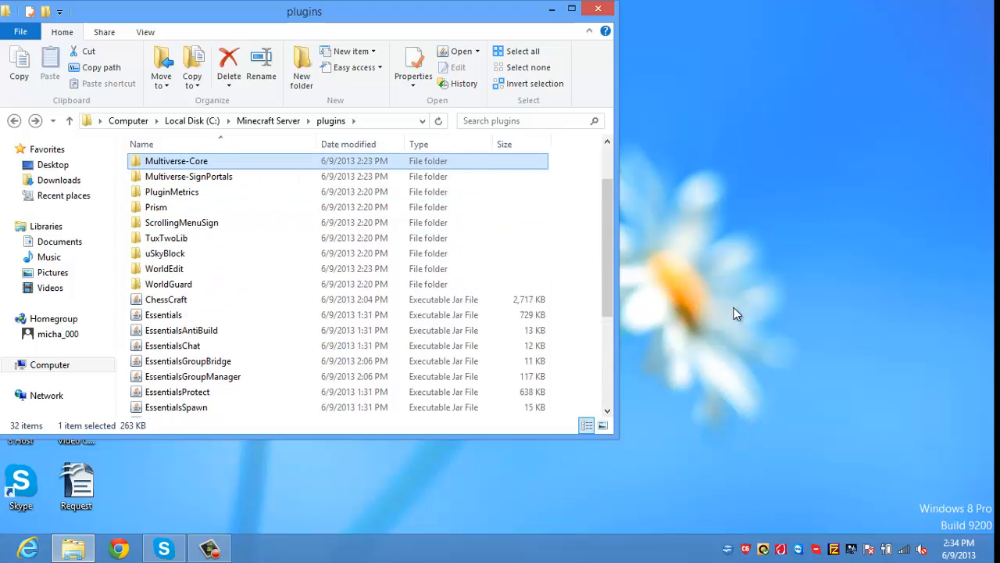
pyautogui.press('Down')
pyautogui.press('Up')
pyautogui.press('Home')
pyautogui.press('Down')
pyautogui.press('Down')
pyautogui.press('Down')
pyautogui.press('Down')
pyautogui.press('Down')
pyautogui.press('Down')
pyautogui.press('Down')
pyautogui.press('Down')
pyautogui.press('Down')
pyautogui.press('Down')
pyautogui.press('Down')
pyautogui.press('Down')
pyautogui.press('Down')
pyautogui.press('Down')
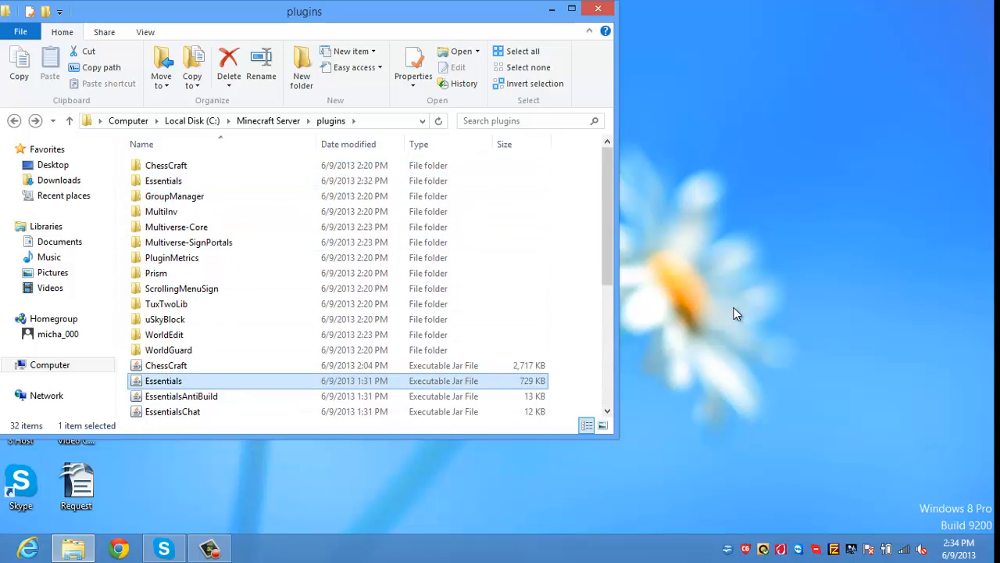
pyautogui.press('Up')
pyautogui.press('Up')
pyautogui.press('Up')
# Step: Look inside the WorldEdit folder, then return to the top of the plugins list
pyautogui.press('Up')
pyautogui.press('Down')
pyautogui.press('Return')
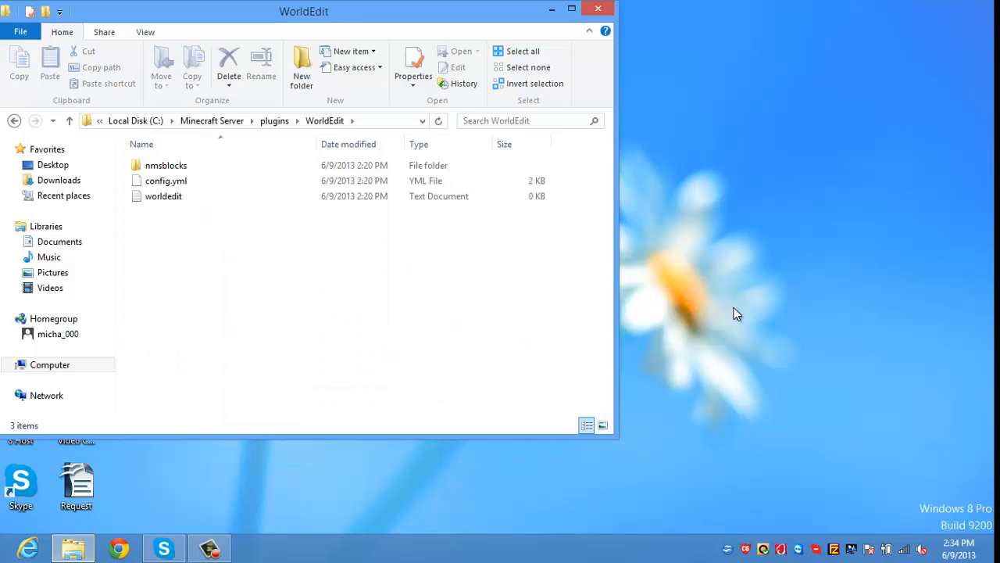
pyautogui.press('BackSpace')
pyautogui.press('Up')
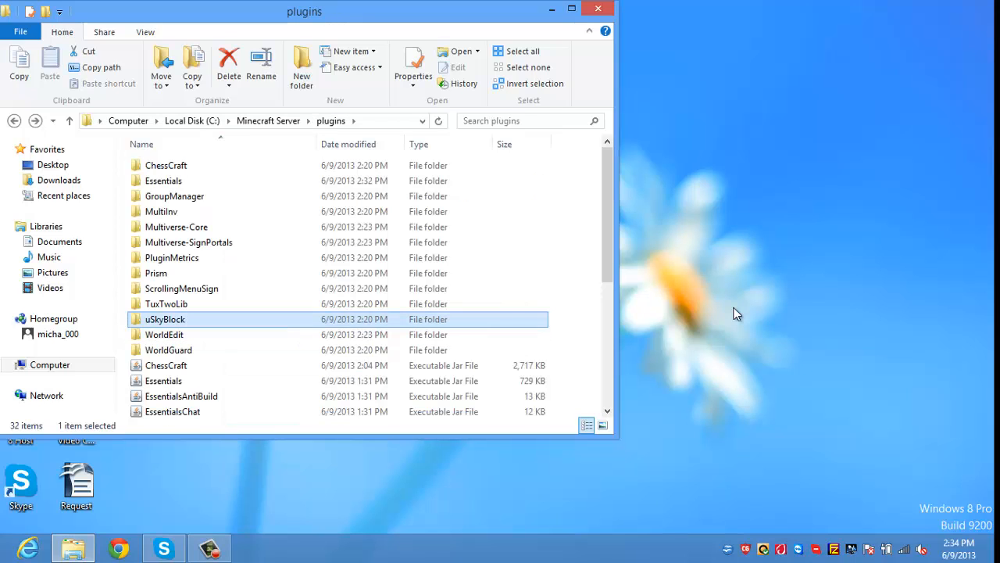
pyautogui.press('Up')
pyautogui.press('Home')
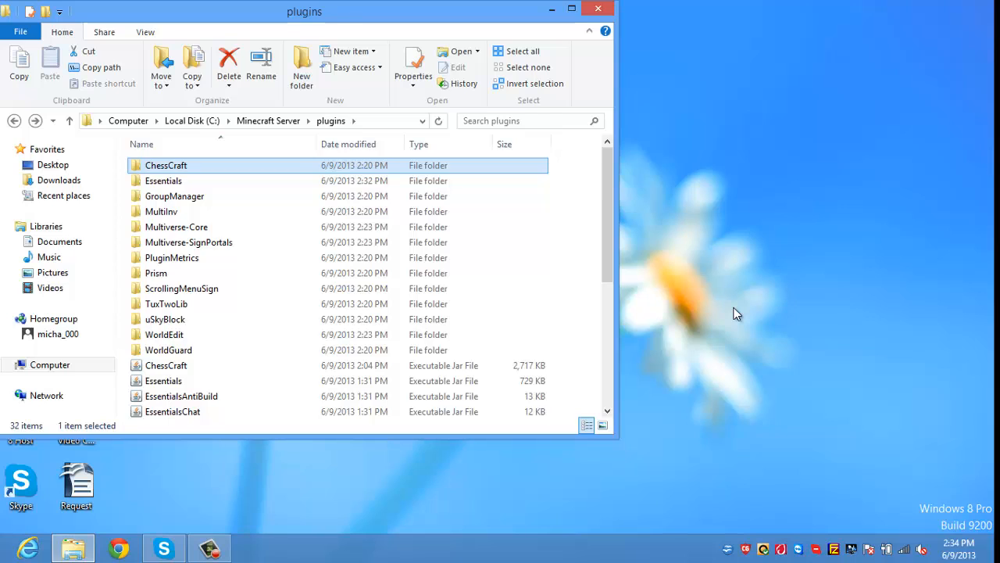
# Step: Go up to the Minecraft Server folder and run the starter batch file to launch the server
pyautogui.press('BackSpace')
pyautogui.press('Down')
pyautogui.press('Down')
pyautogui.press('Down')
pyautogui.press('Down')
pyautogui.press('Down')
pyautogui.press('Down')
pyautogui.press('Down')
pyautogui.press('Down')
pyautogui.press('Down')
pyautogui.press('Down')
pyautogui.press('Down')
pyautogui.press('Down')
pyautogui.press('Down')
pyautogui.press('Down')
pyautogui.press('Down')
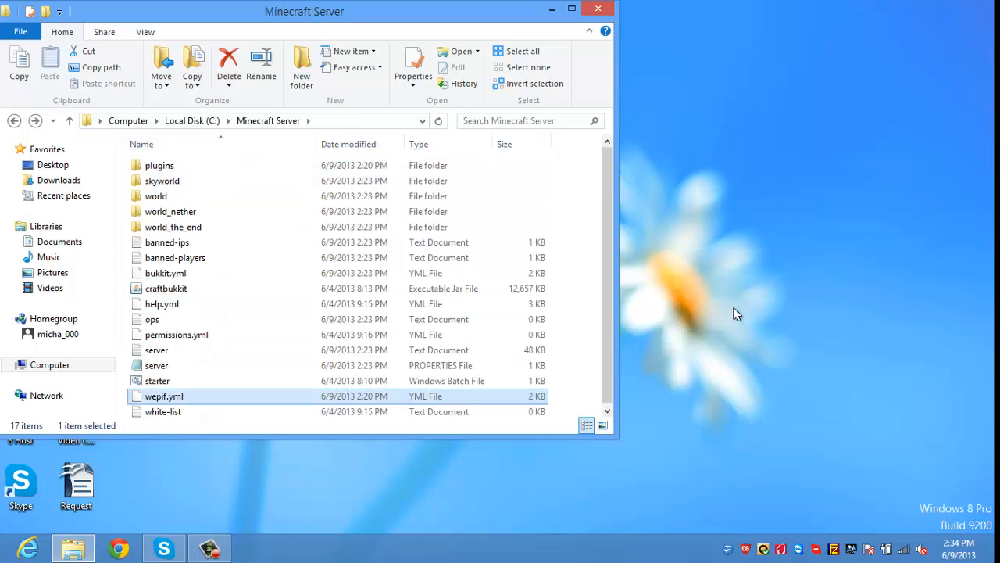
pyautogui.press('Up')
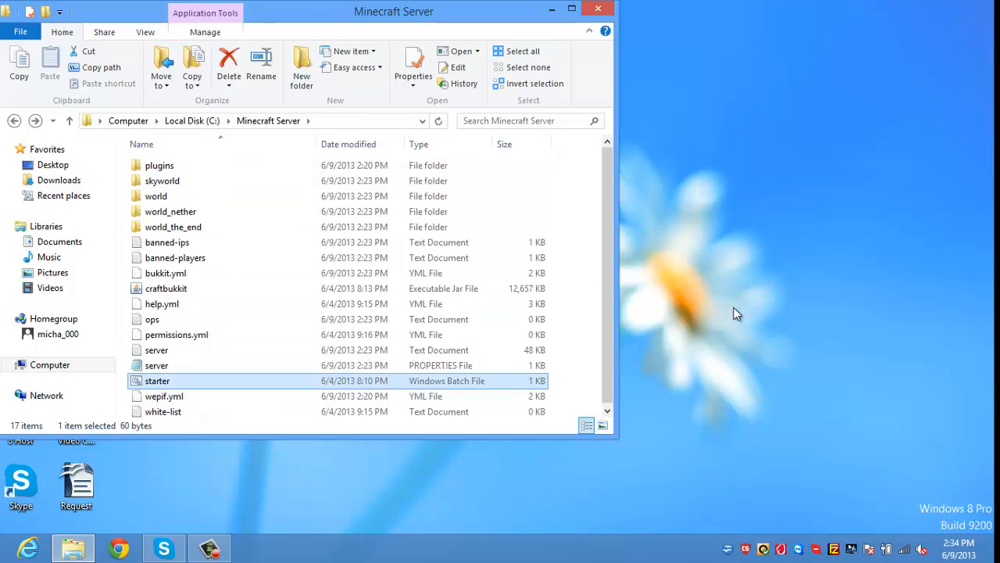
pyautogui.press('Return')
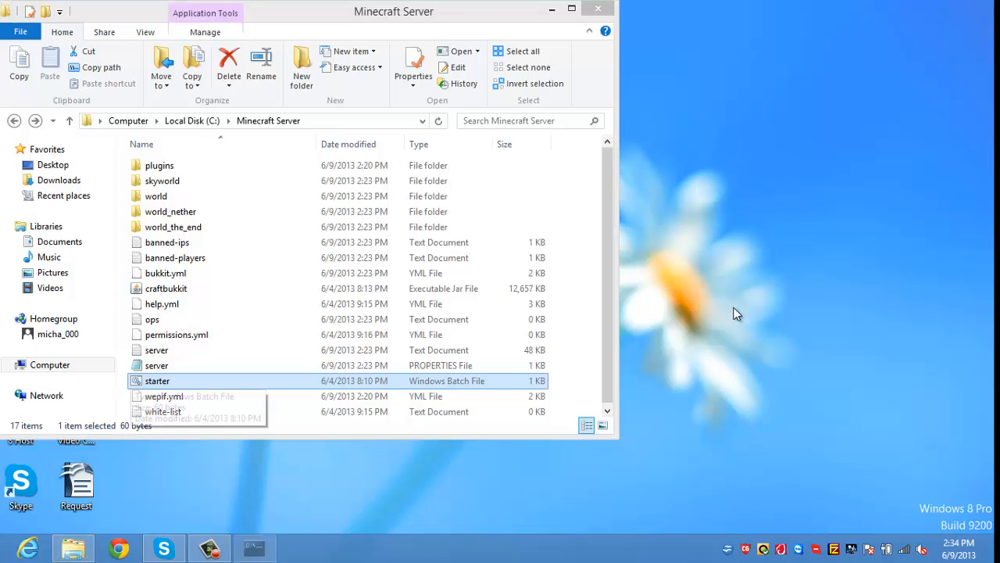
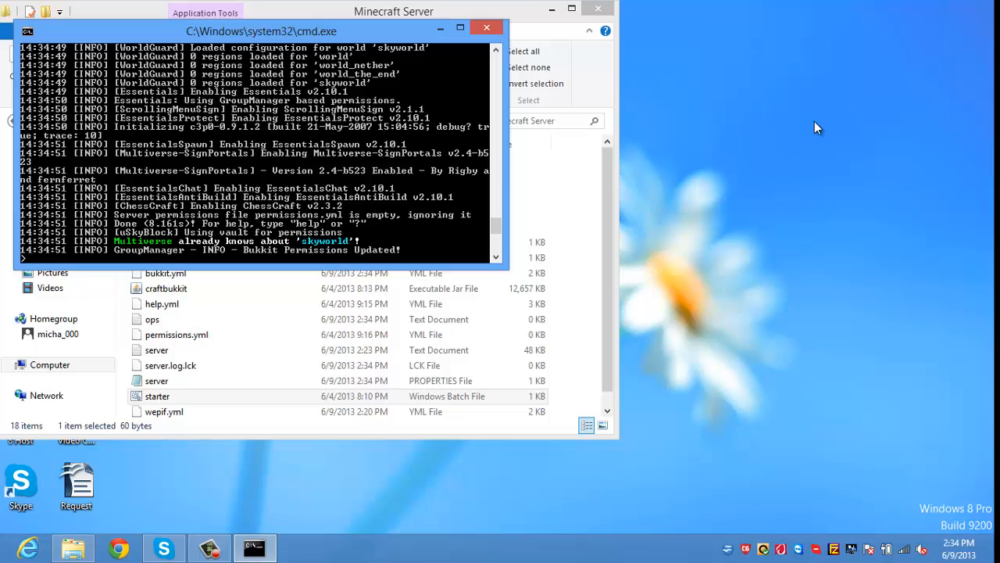
# Step: Hide the server console and folder, launch Minecraft, log in, and move it to the screen's right half
pyautogui.click(440, 28)
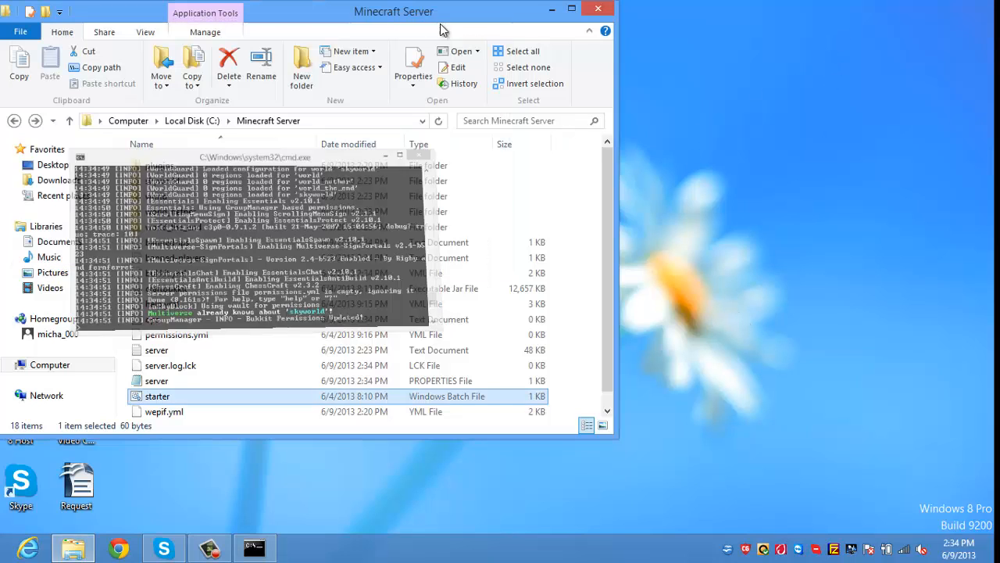
pyautogui.click(552, 10)
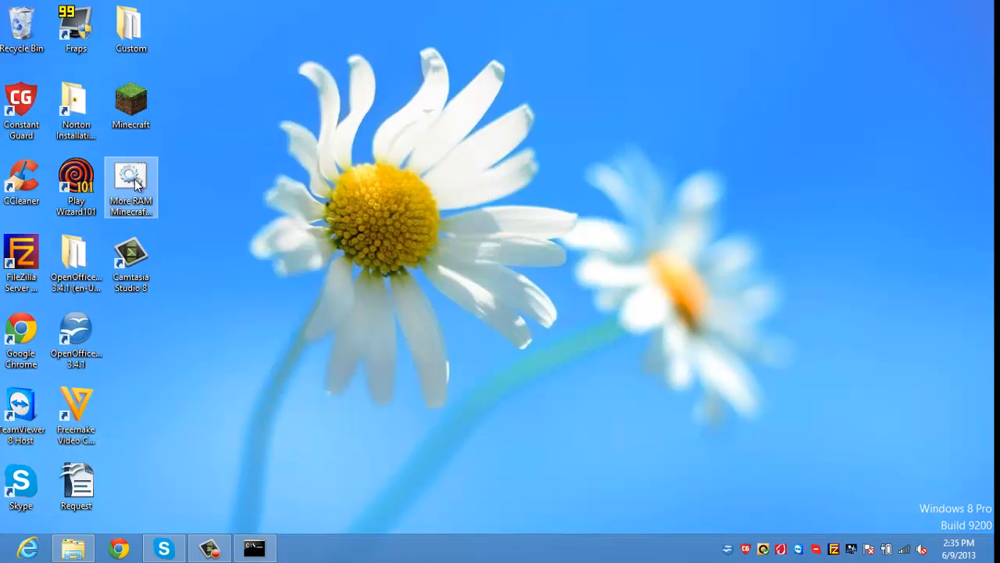
pyautogui.doubleClick(134, 103)
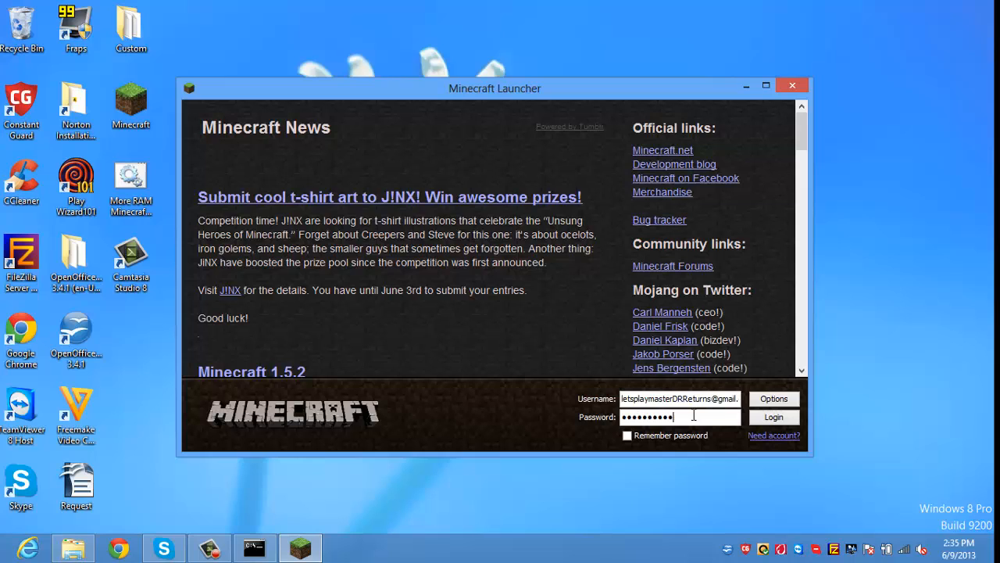
pyautogui.press('Return')
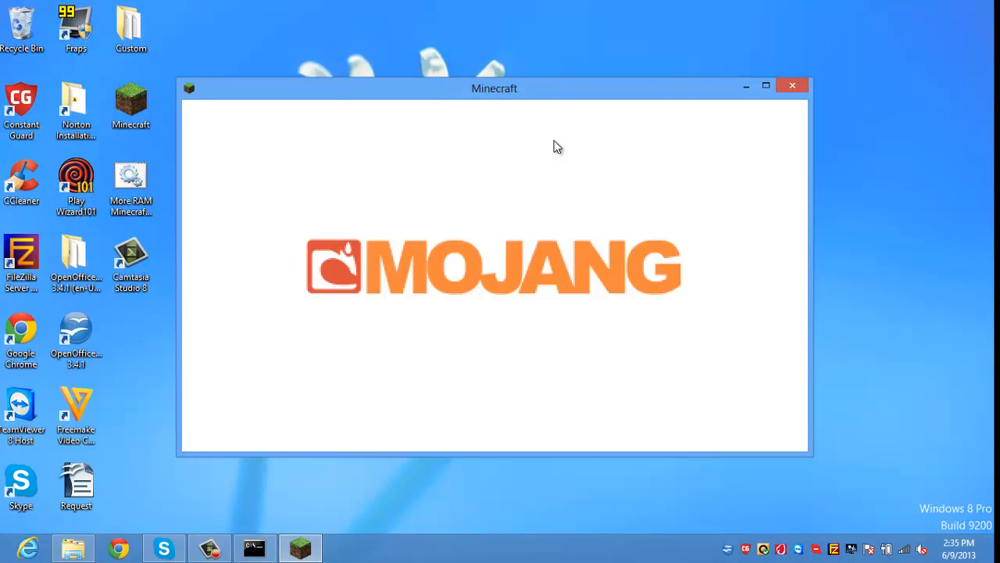
pyautogui.moveTo(534, 103); pyautogui.dragTo(999, 106)
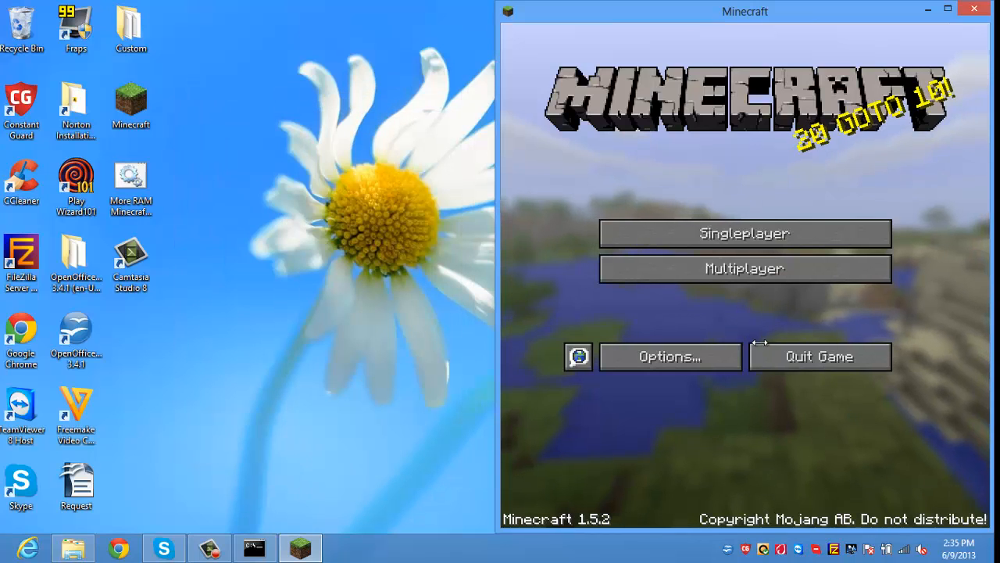
# Step: Add a multiplayer server entry with the address localhost
pyautogui.click(746, 272)
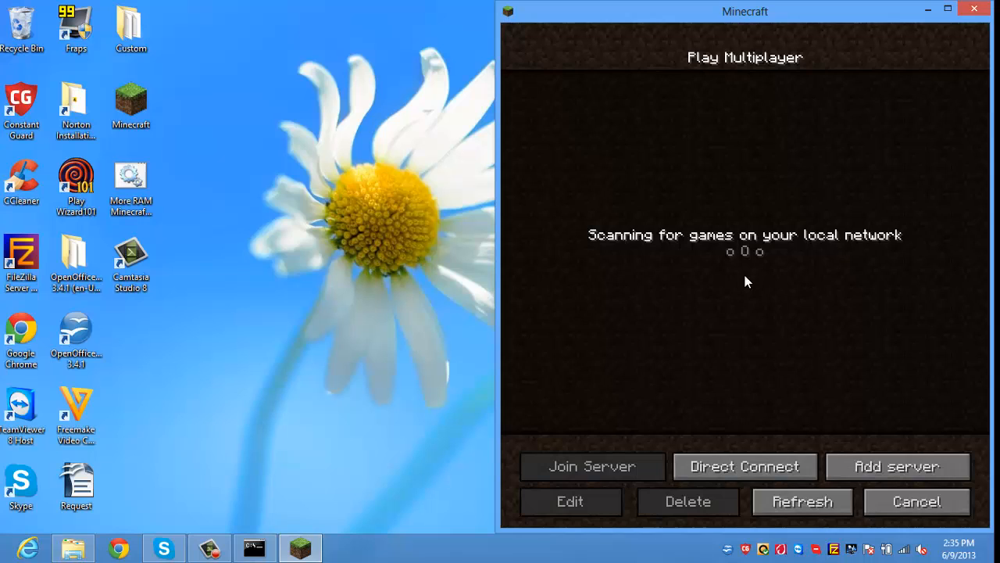
pyautogui.click(710, 467)
pyautogui.click(651, 362)
pyautogui.click(866, 465)
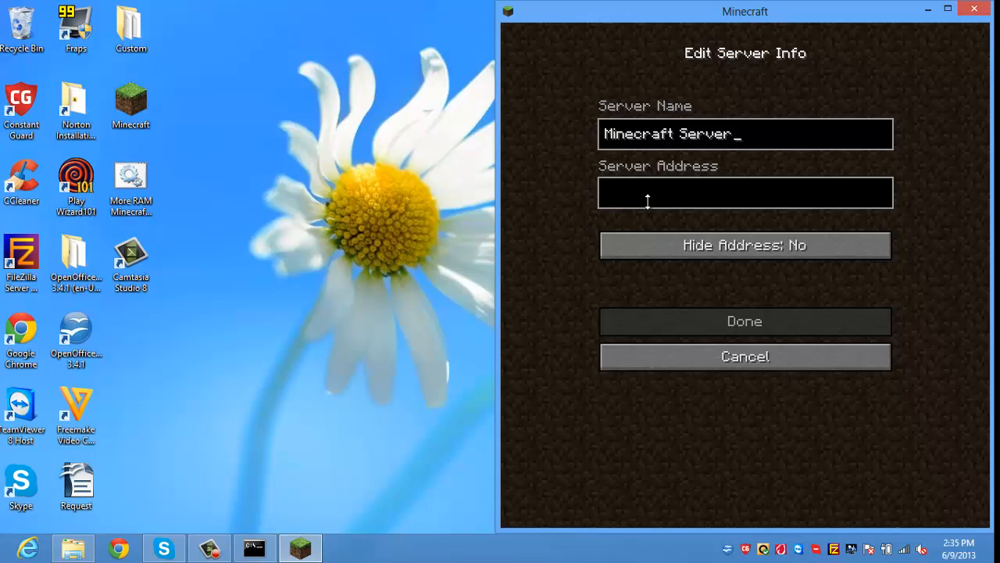
pyautogui.write('loc')
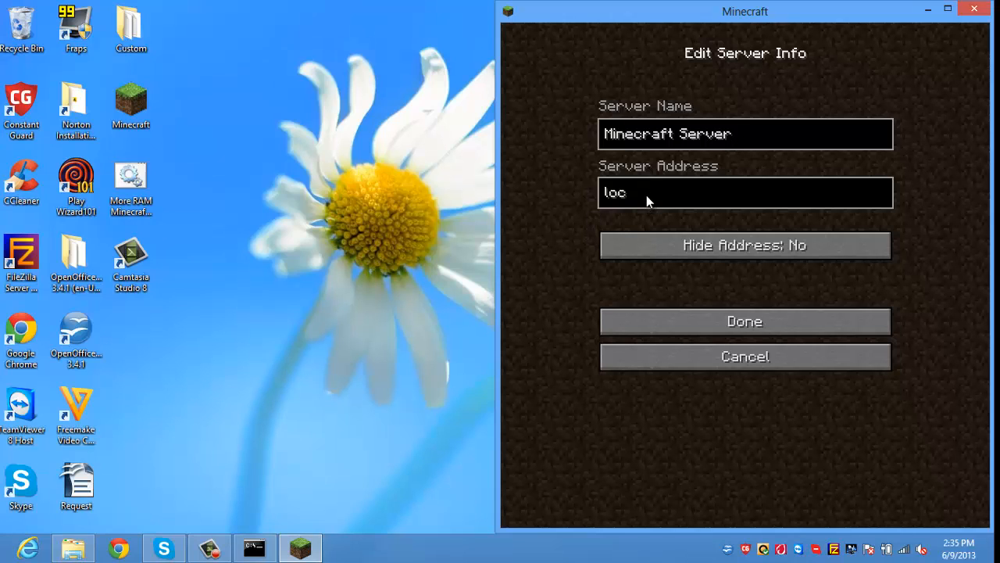
pyautogui.write('alhost')
pyautogui.press('Return')
# Step: Join the localhost Minecraft Server and bring up the in-game menu
pyautogui.click(650, 226)
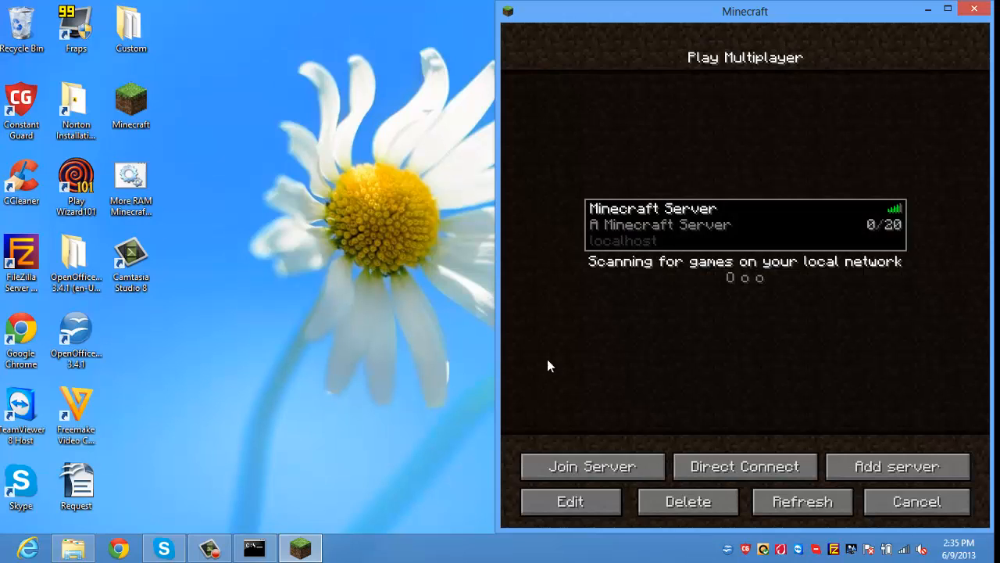
pyautogui.click(548, 473)
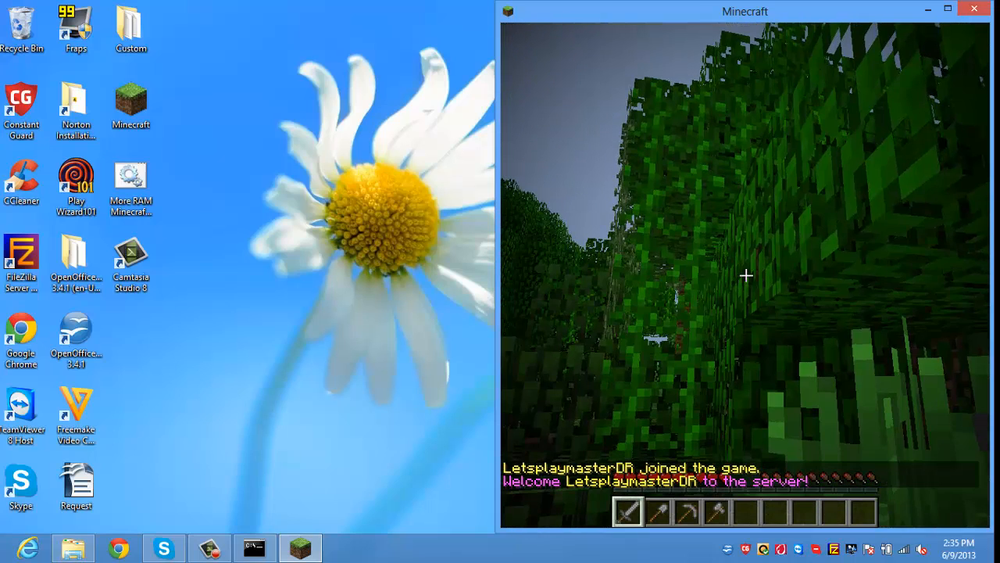
pyautogui.press('Escape')
# Step: Disconnect from the server, quit Minecraft, and start the More RAM Minecraft launcher
pyautogui.click(725, 317)
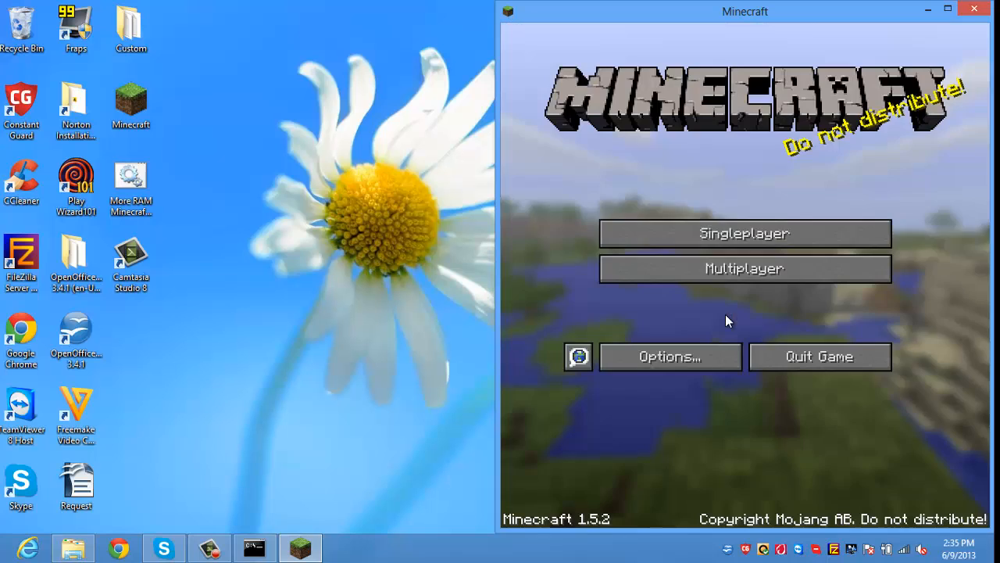
pyautogui.click(758, 354)
pyautogui.doubleClick(121, 201)
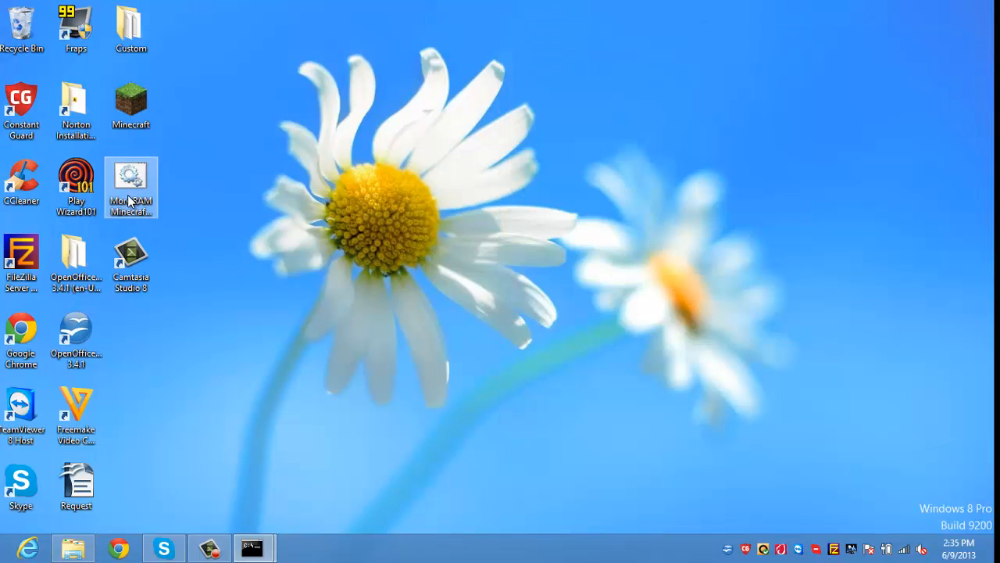
# Step: Log in through the More RAM launcher, then open Chrome and restore the Minecraft Server folder
pyautogui.moveTo(208, 63); pyautogui.dragTo(597, 85)
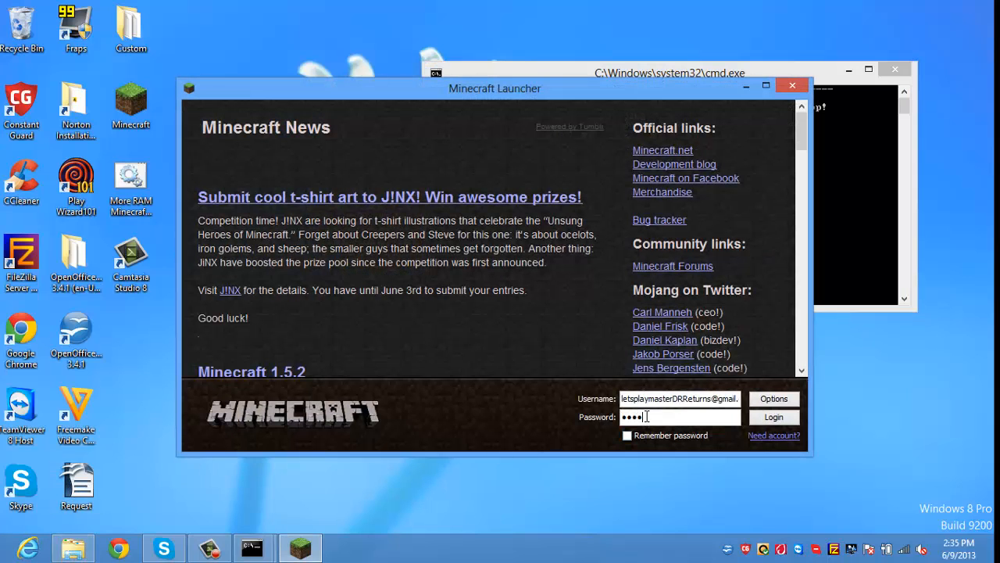
pyautogui.press('Return')
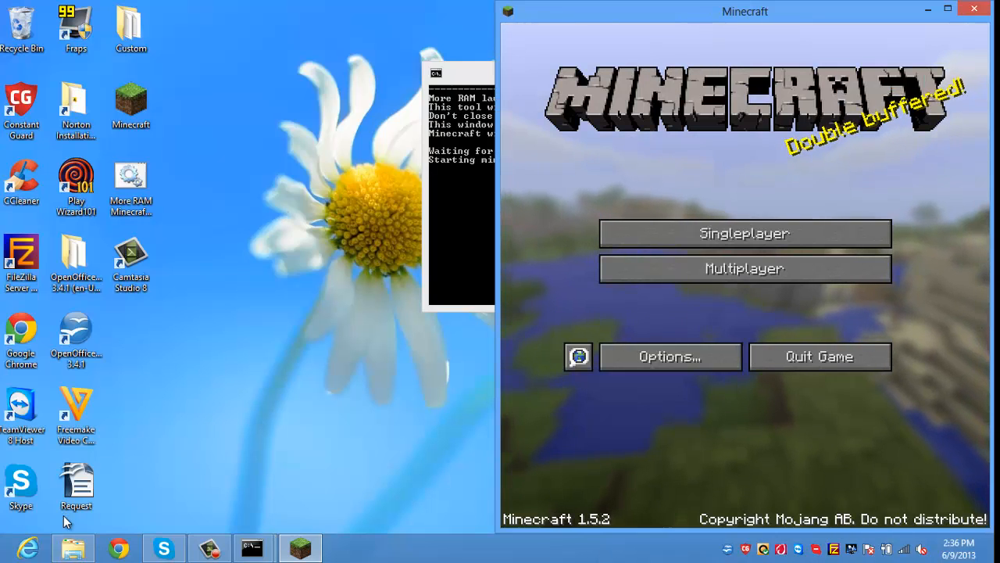
pyautogui.click(117, 549)
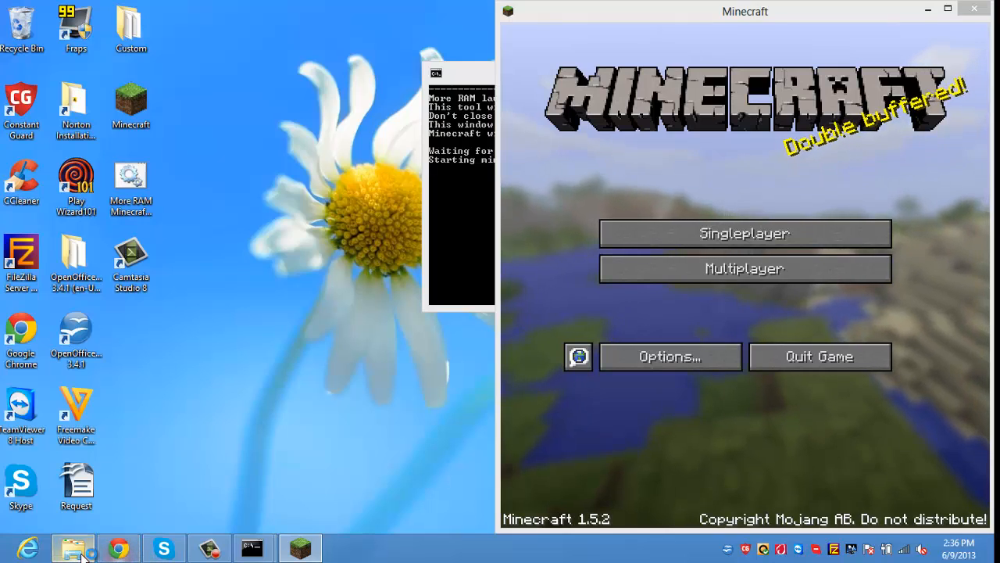
pyautogui.click(73, 549)
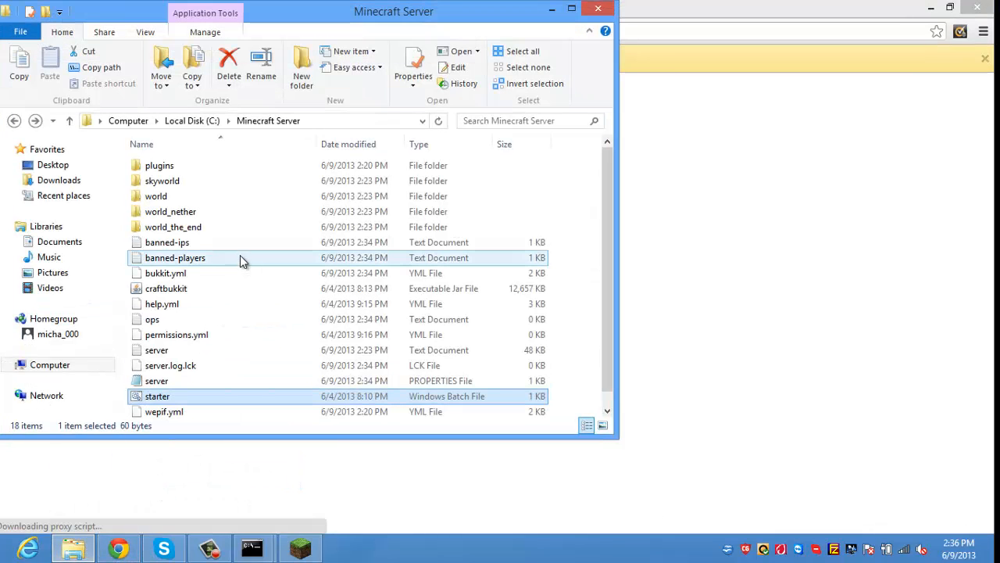
# Step: Open the plugins folder and load the ChessCraft project page on dev.bukkit.org
pyautogui.doubleClick(193, 169)
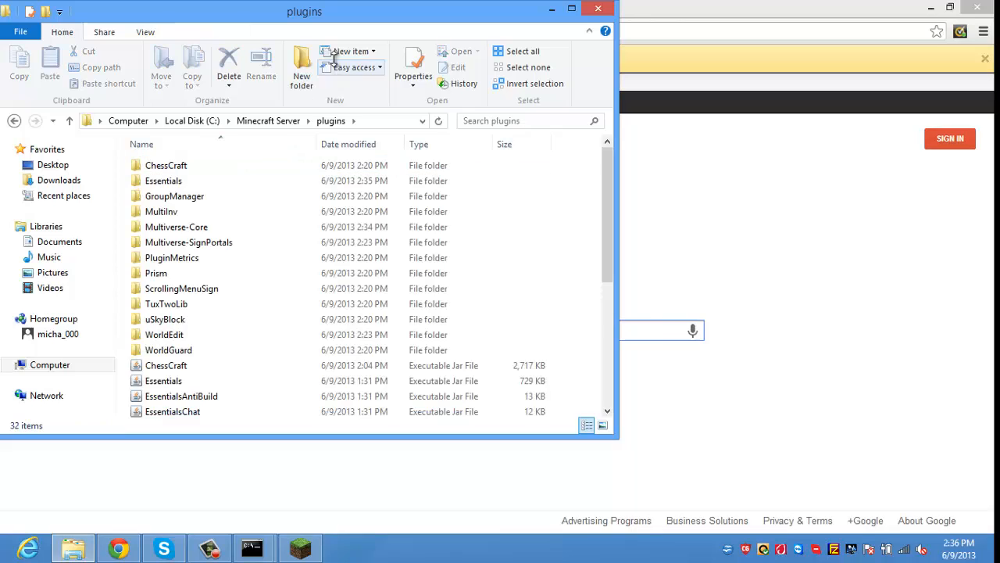
pyautogui.moveTo(328, 12); pyautogui.dragTo(549, 55)
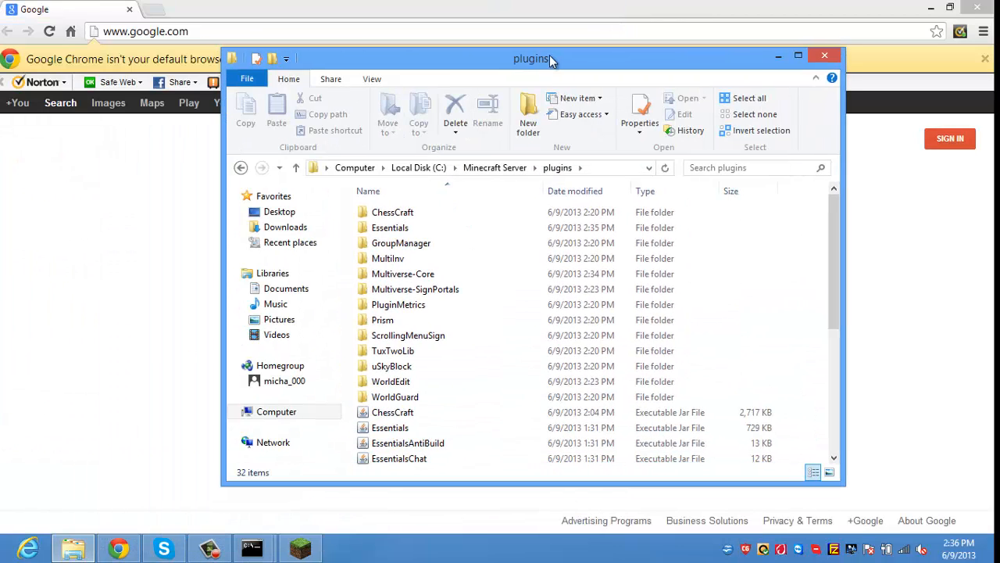
pyautogui.click(509, 31)
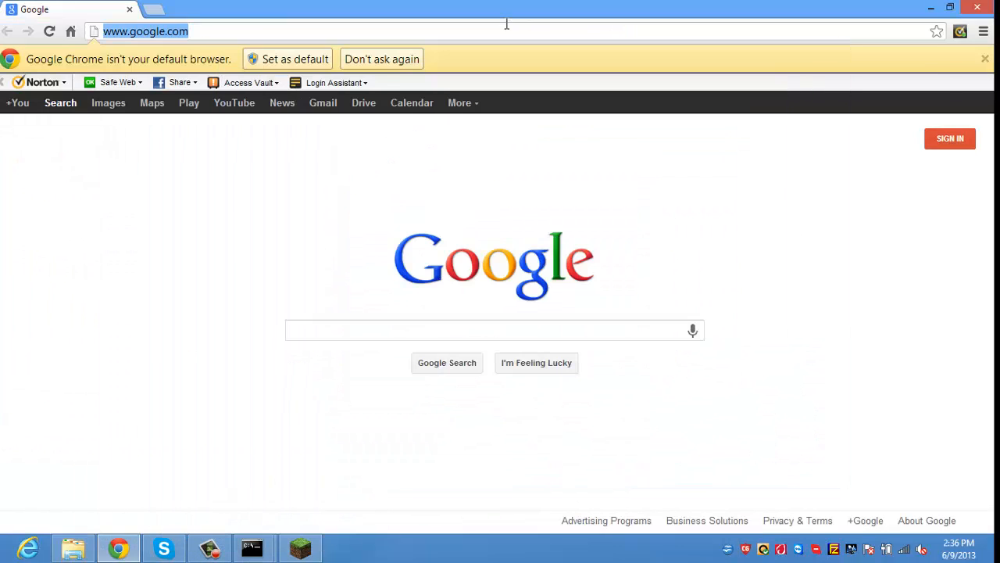
pyautogui.write('Chess Craf')
pyautogui.press('Down')
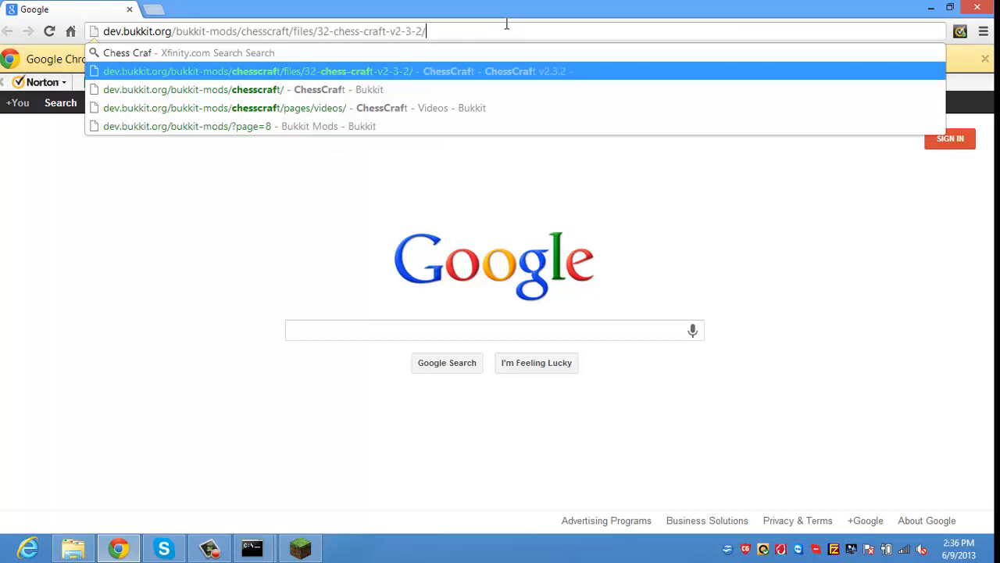
pyautogui.press('Down')
pyautogui.press('Return')
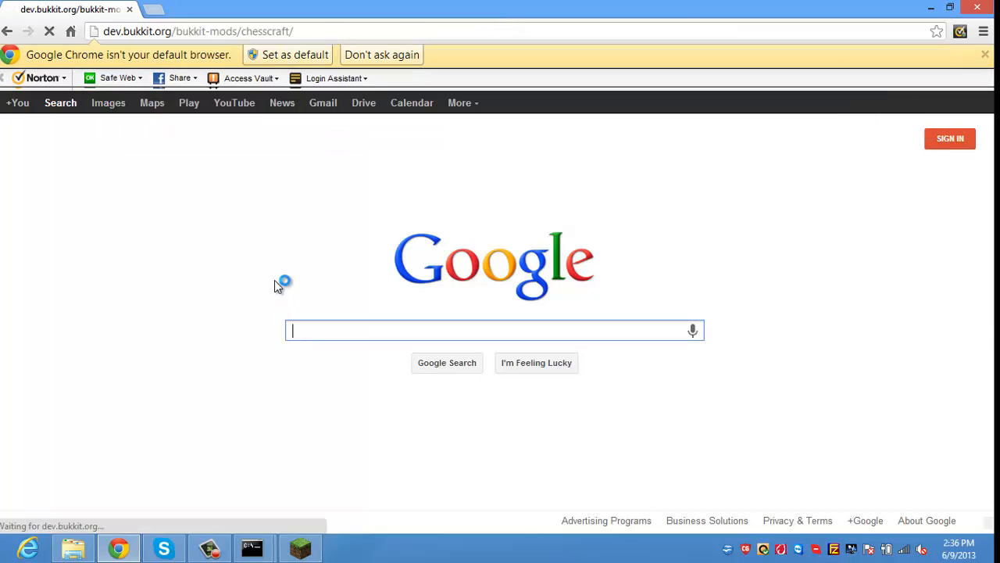
# Step: Open ChessCraft's Permissions Support page and read through its permission nodes
pyautogui.scroll(-2, 275, 278)
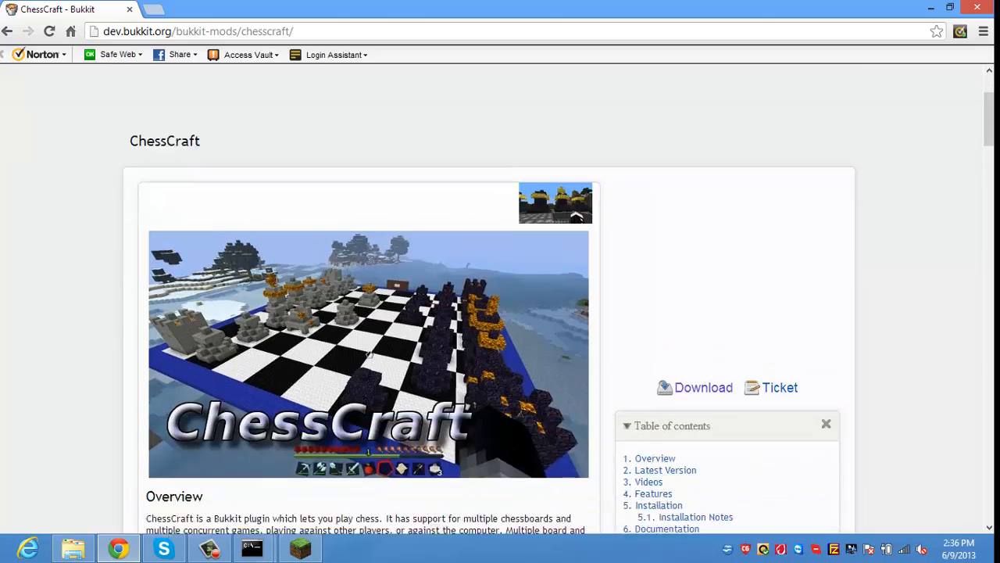
pyautogui.scroll(-12, 275, 283)
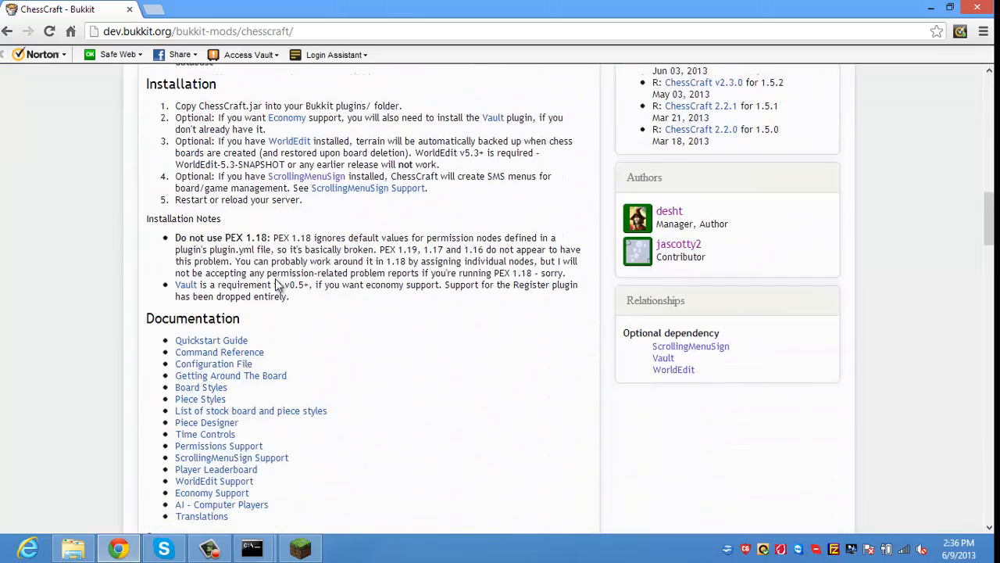
pyautogui.scroll(-2, 275, 280)
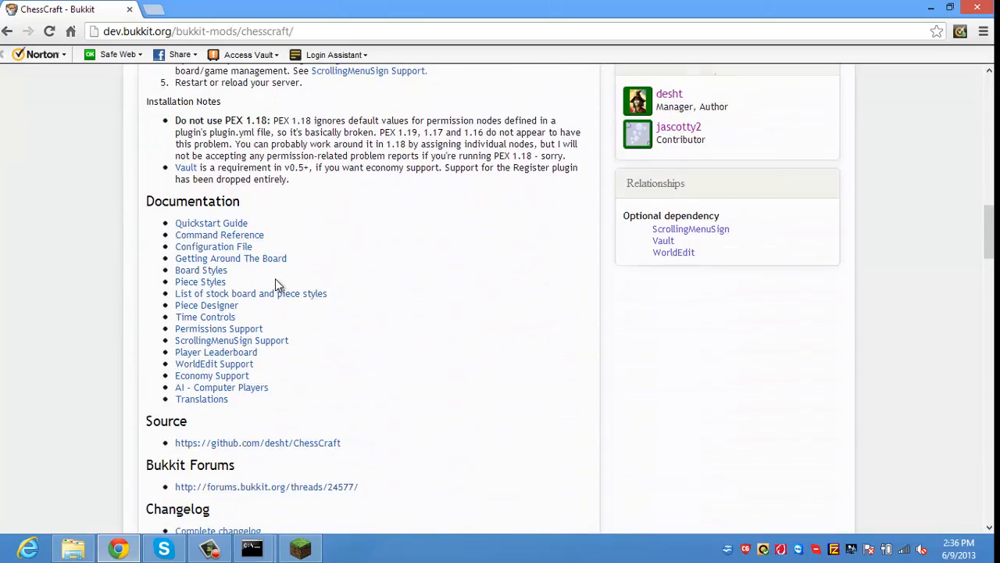
pyautogui.scroll(-2, 275, 283)
pyautogui.scroll(3, 275, 285)
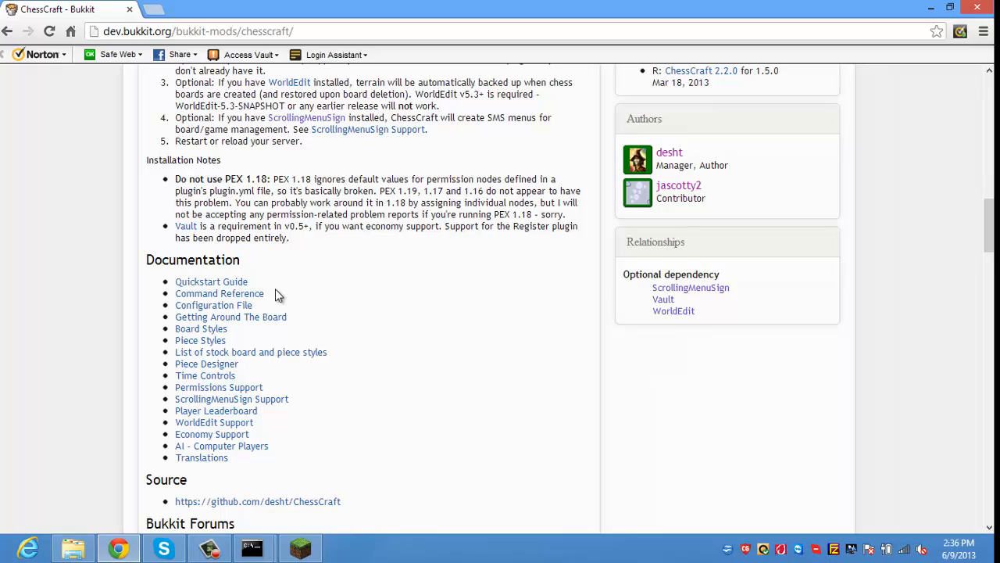
pyautogui.click(252, 389)
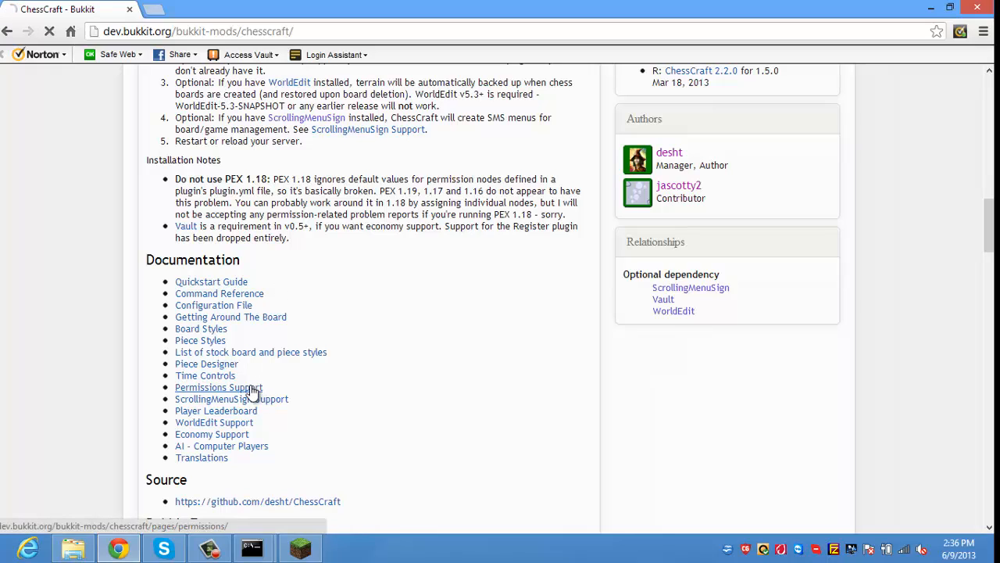
pyautogui.scroll(-4, 251, 383)
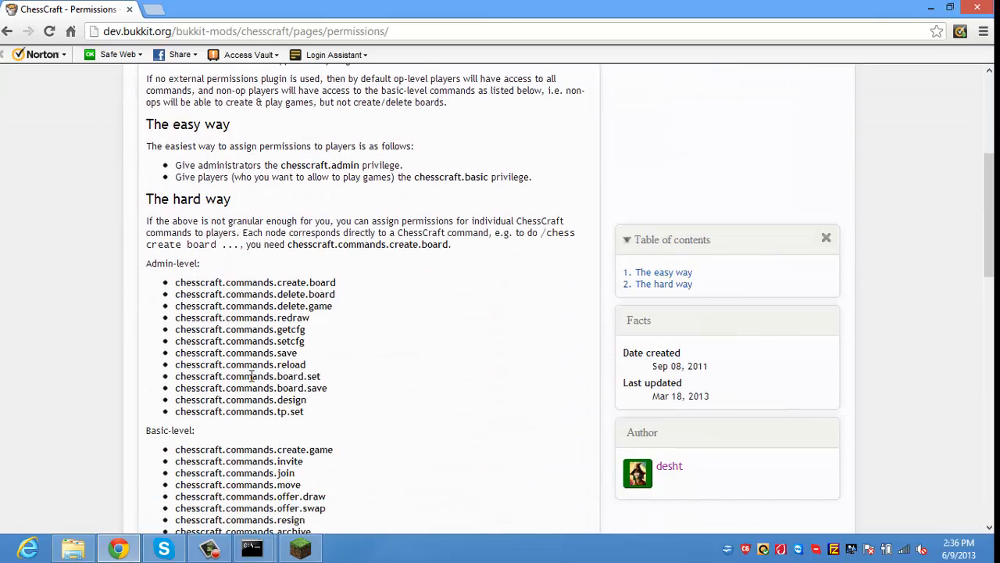
pyautogui.scroll(-2, 252, 376)
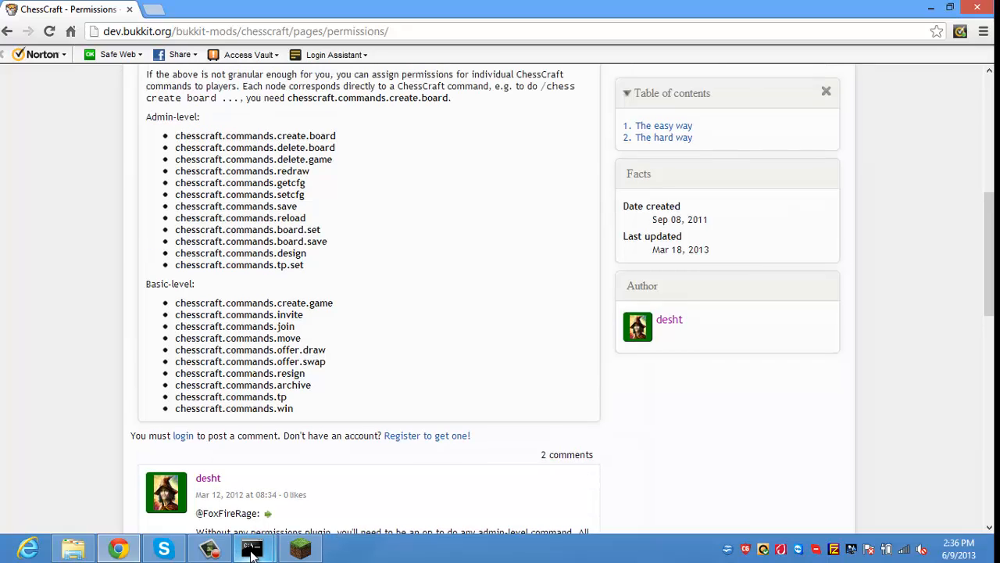
pyautogui.moveTo(252, 548)
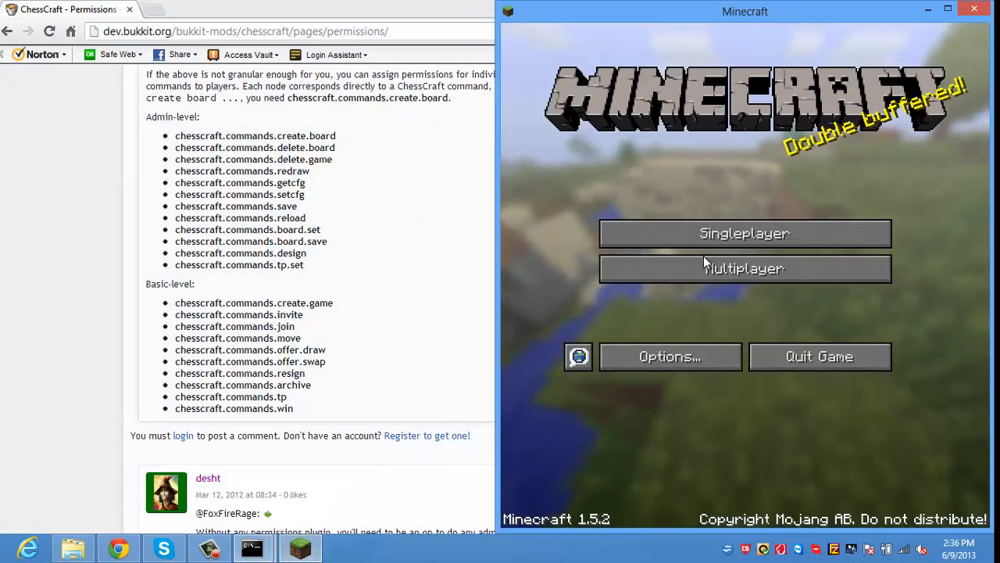
# Step: Rejoin the Minecraft Server from the multiplayer list
pyautogui.click(703, 265)
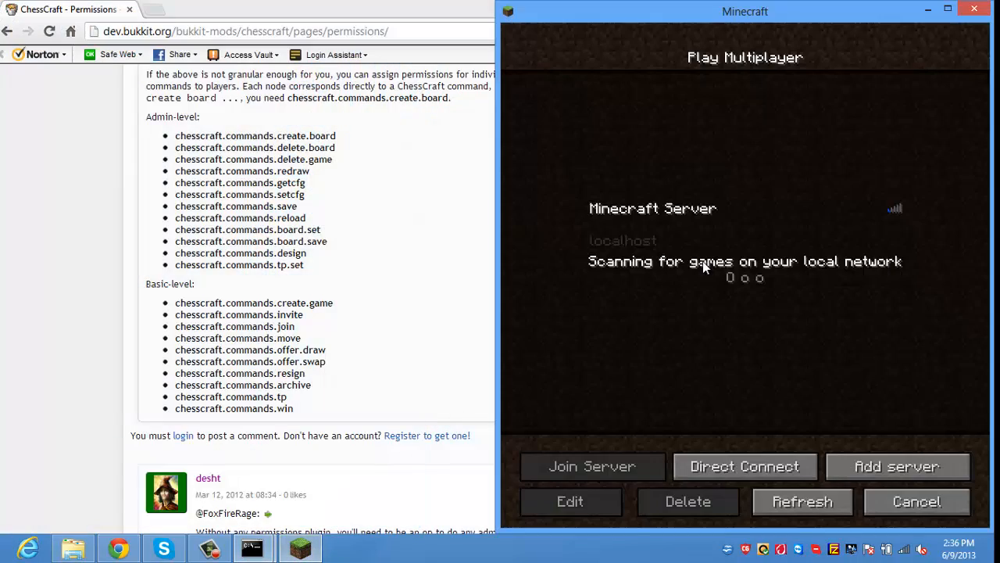
pyautogui.click(700, 244)
pyautogui.click(593, 464)
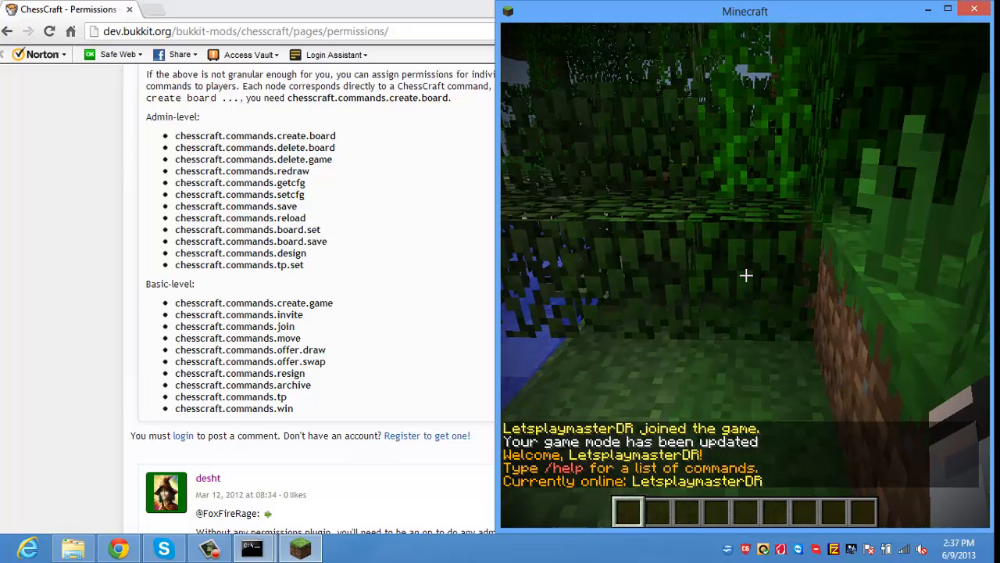
# Step: Run /help groupmanager in chat
pyautogui.press('t')
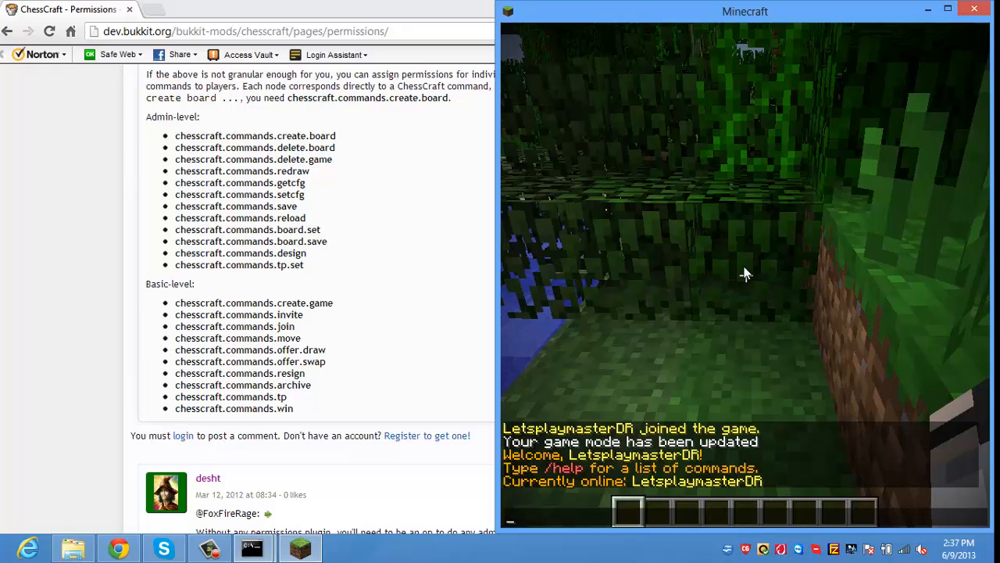
pyautogui.write('/ma')
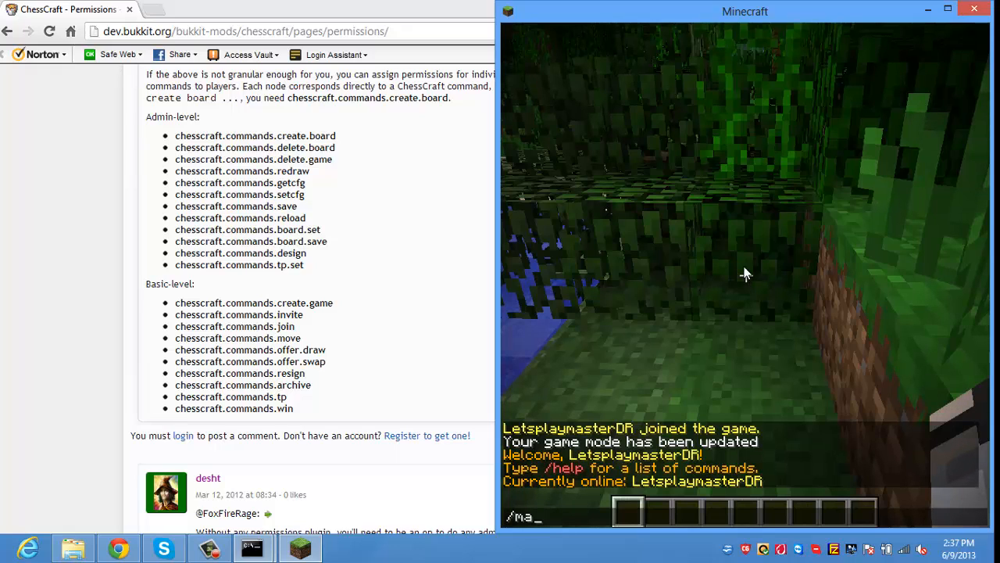
pyautogui.write('n')
pyautogui.press('BackSpace')
pyautogui.press('BackSpace')
pyautogui.press('BackSpace')
pyautogui.press('BackSpace')
pyautogui.write('/hel')
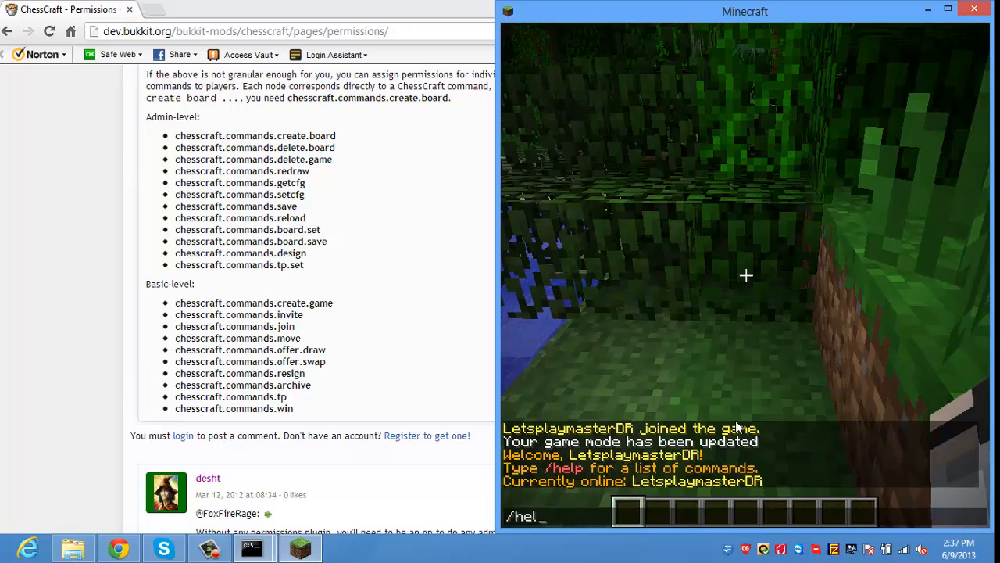
pyautogui.write('p groupmanager')
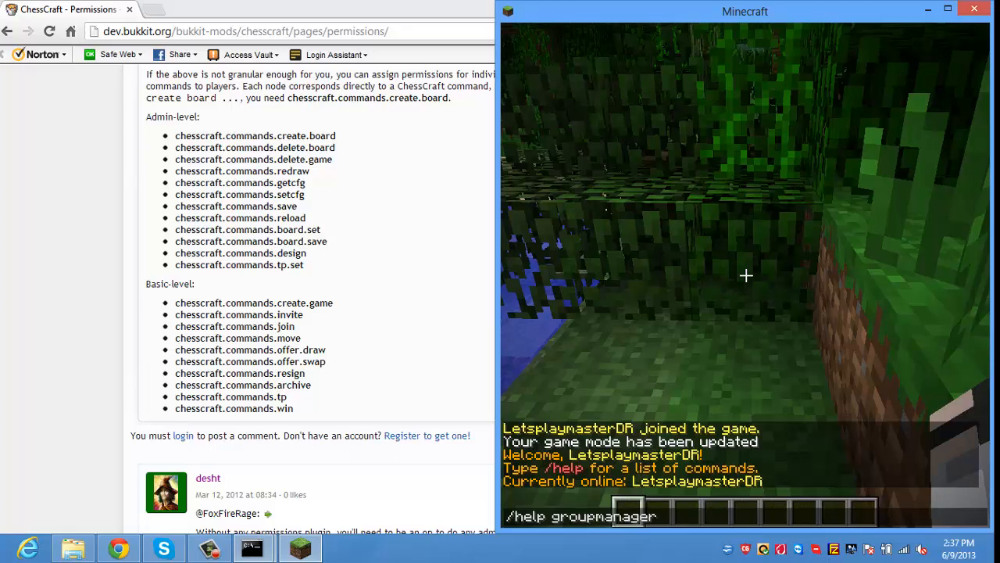
pyautogui.press('Return')
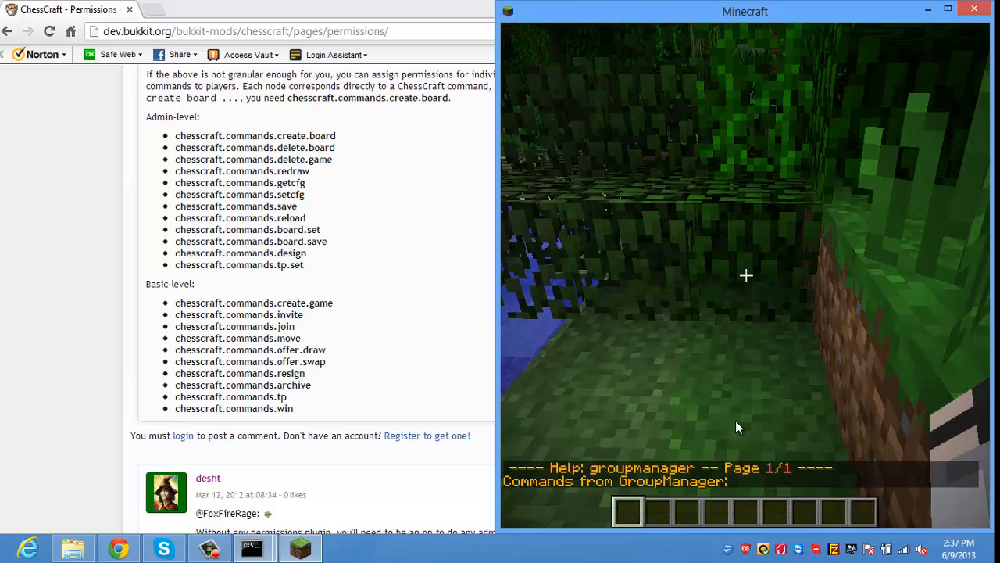
# Step: Run /? to list all commands, pause the game, and bring up a console window
pyautogui.press('t')
pyautogui.press('Escape')
pyautogui.write('t')
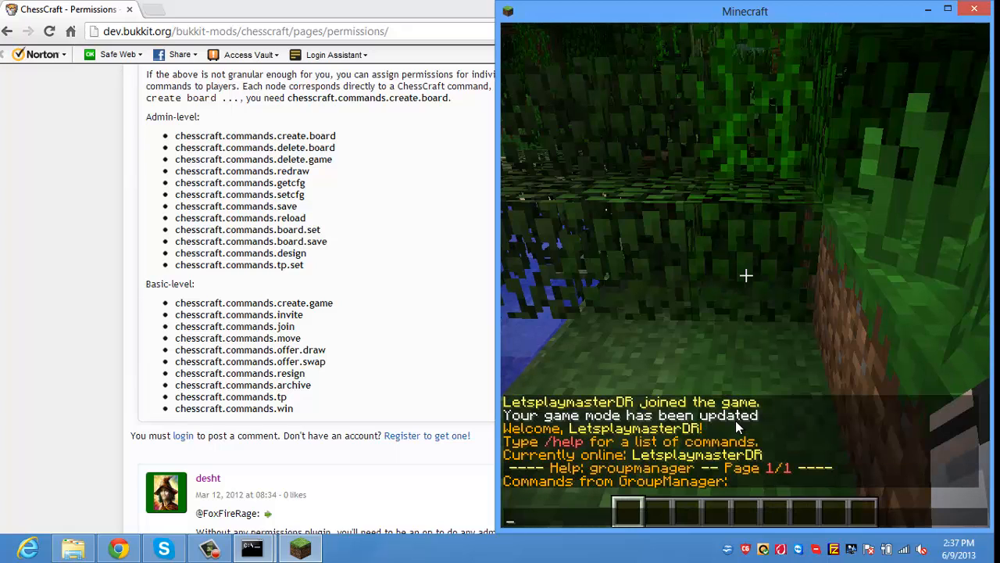
pyautogui.write('/?')
pyautogui.press('Return')
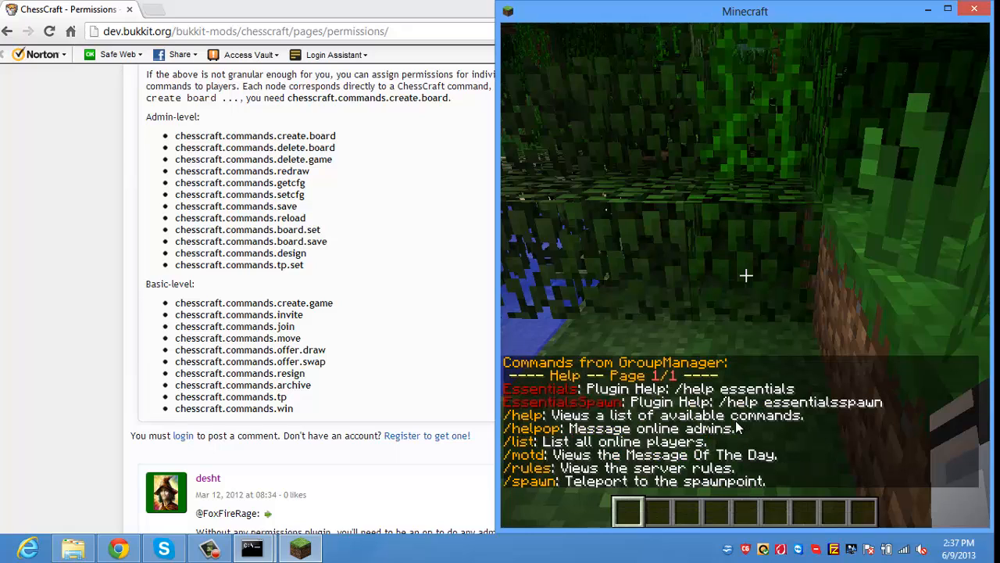
pyautogui.press('t')
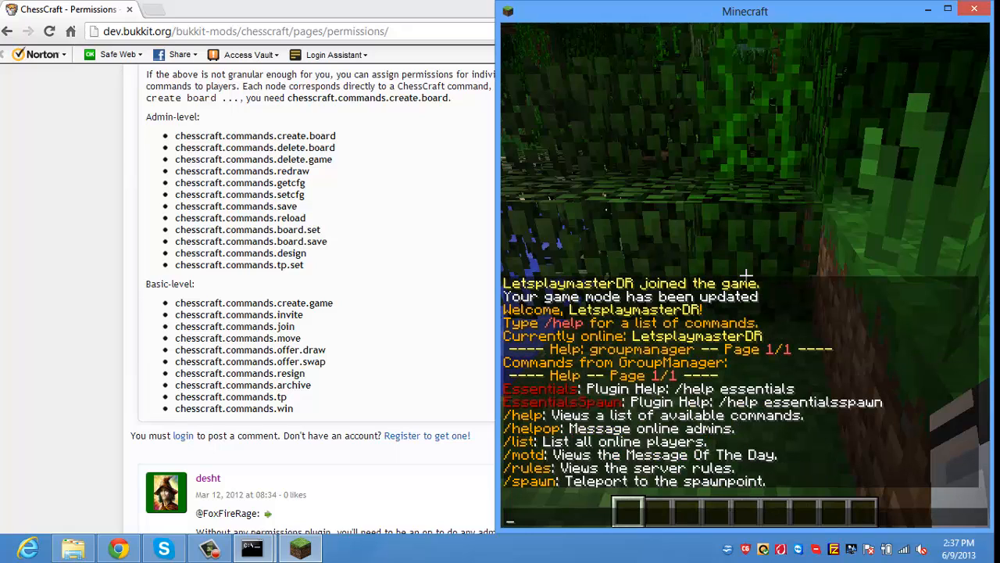
pyautogui.press('Escape')
pyautogui.press('Escape')
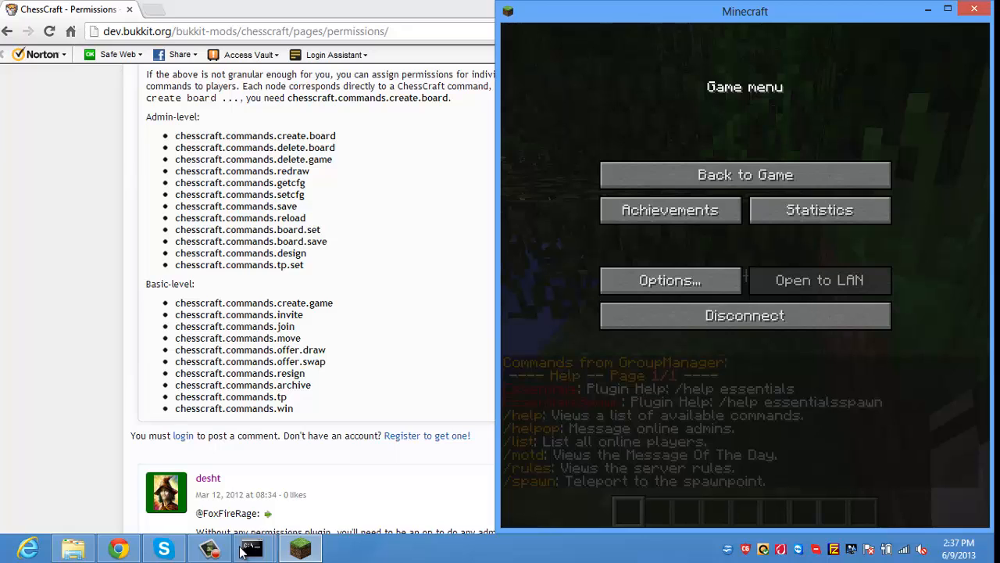
pyautogui.moveTo(252, 548)
pyautogui.click(303, 488)
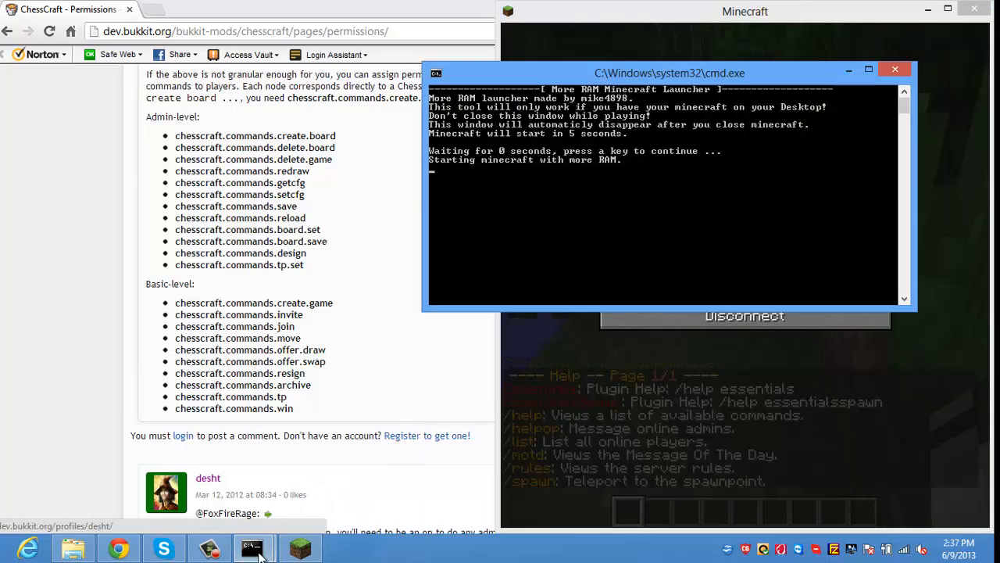
# Step: In the server log console, op the player's username
pyautogui.click(208, 549)
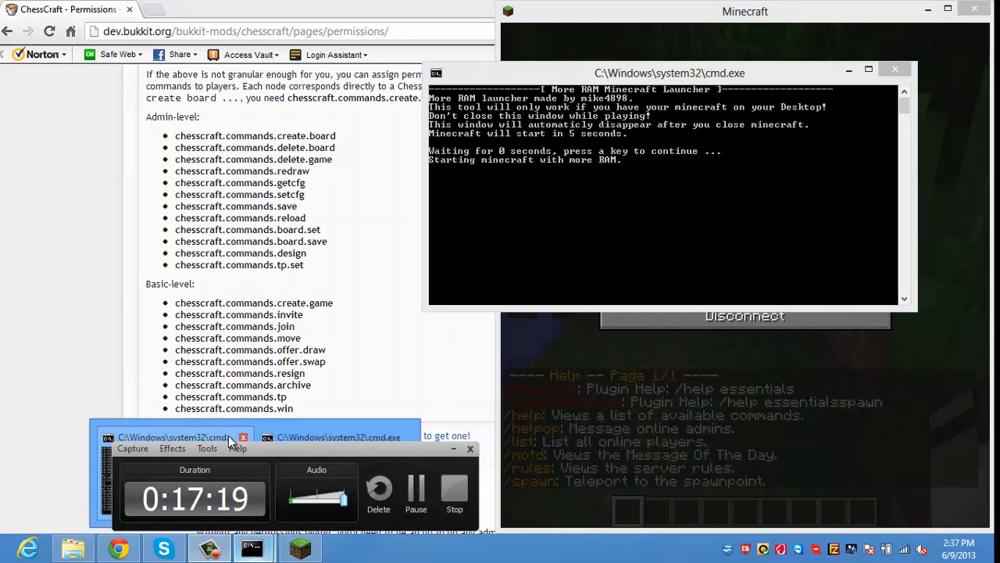
pyautogui.click(229, 436)
pyautogui.click(454, 449)
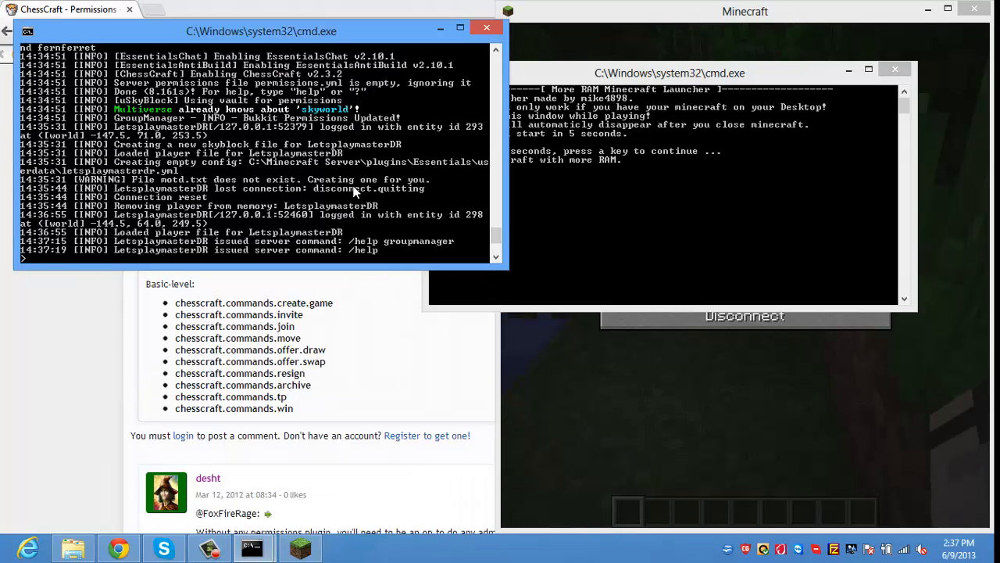
pyautogui.write('op letsplaymasterDR')
pyautogui.press('Return')
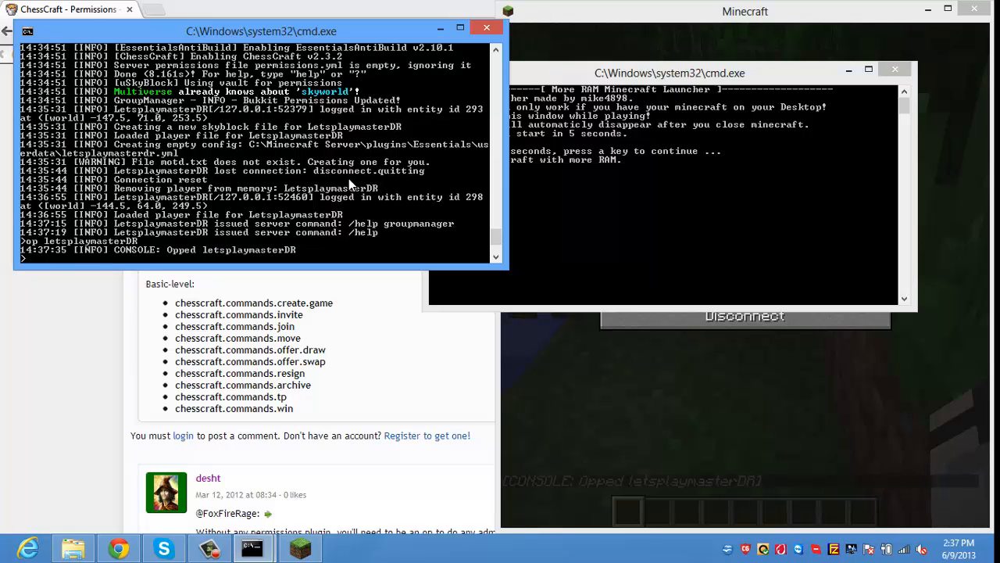
# Step: Return to Minecraft, resume play, and start typing /help g in chat
pyautogui.click(543, 442)
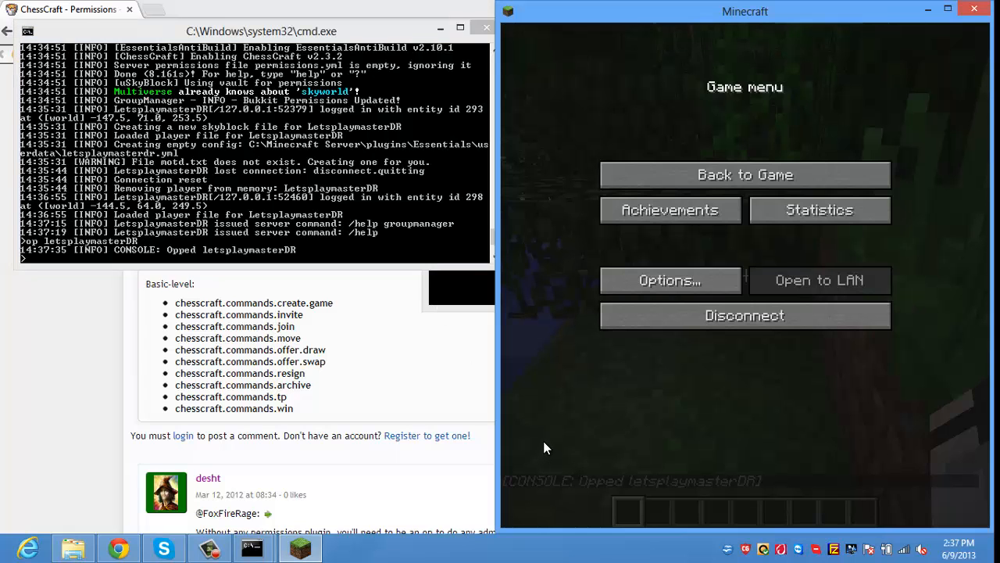
pyautogui.press('Escape')
pyautogui.write('t')
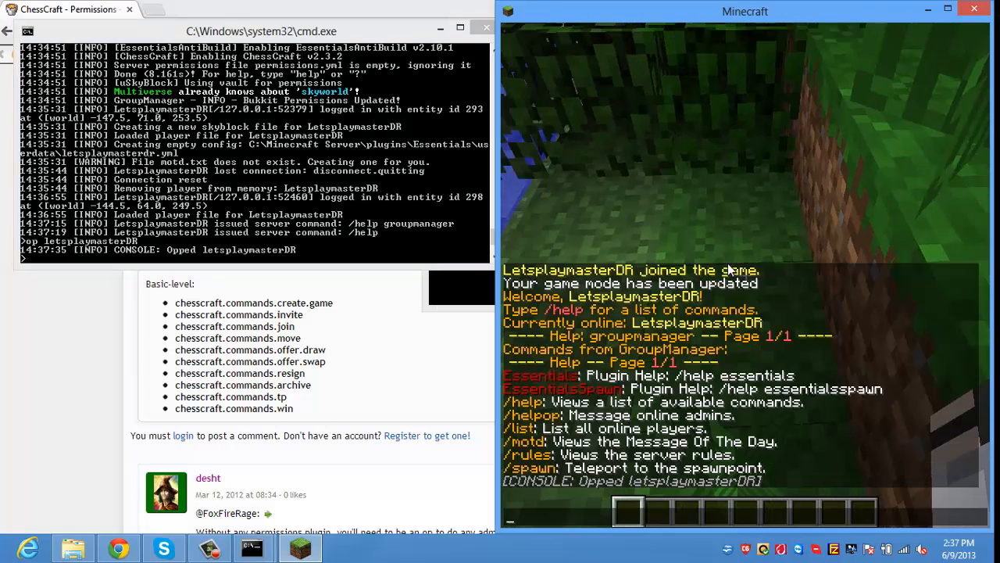
pyautogui.write('/')
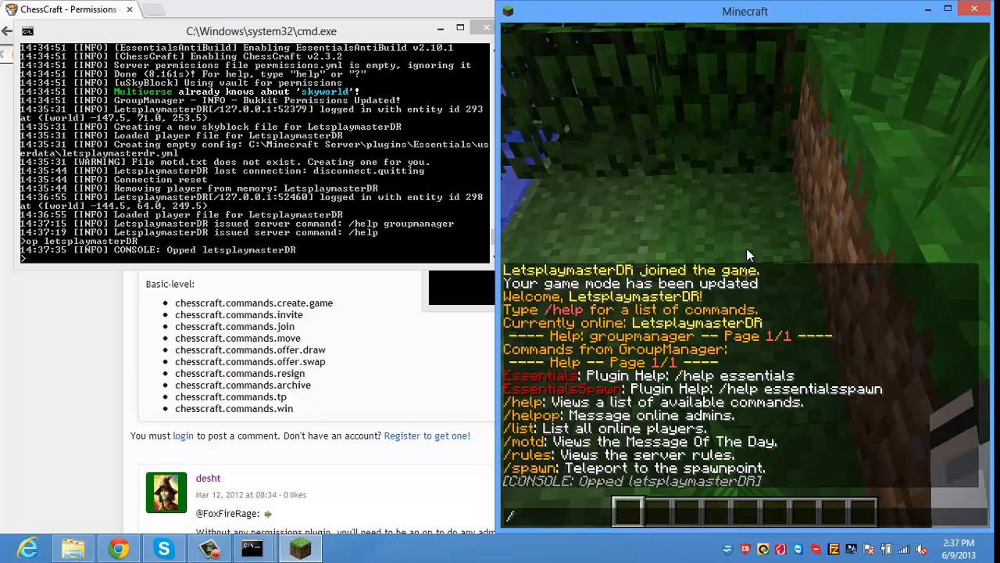
pyautogui.write('help g')
# Step: Show /help groupmanager pages 1 and 2 in chat, then switch to the server console
pyautogui.press('Tab')
pyautogui.press('Return')
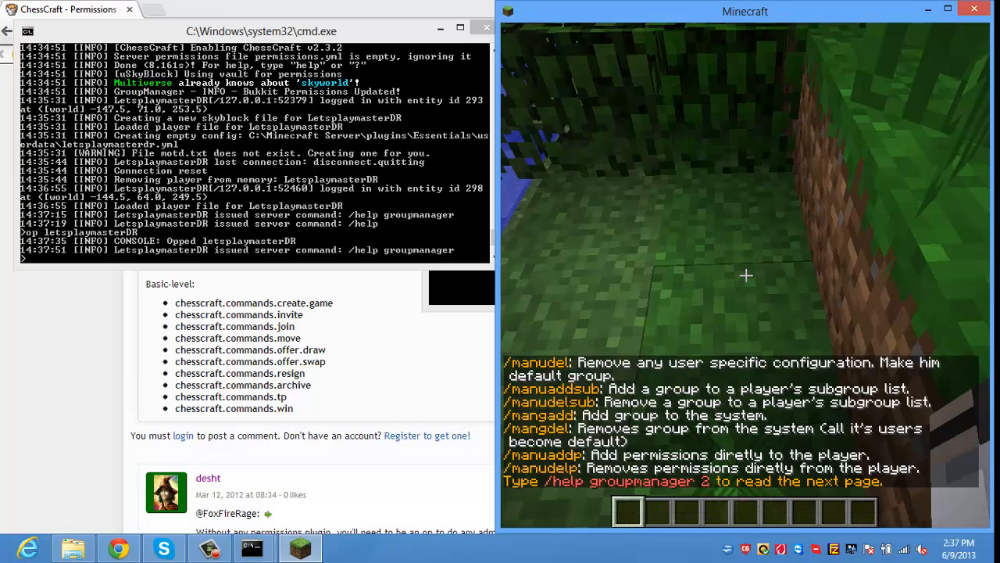
pyautogui.press('t')
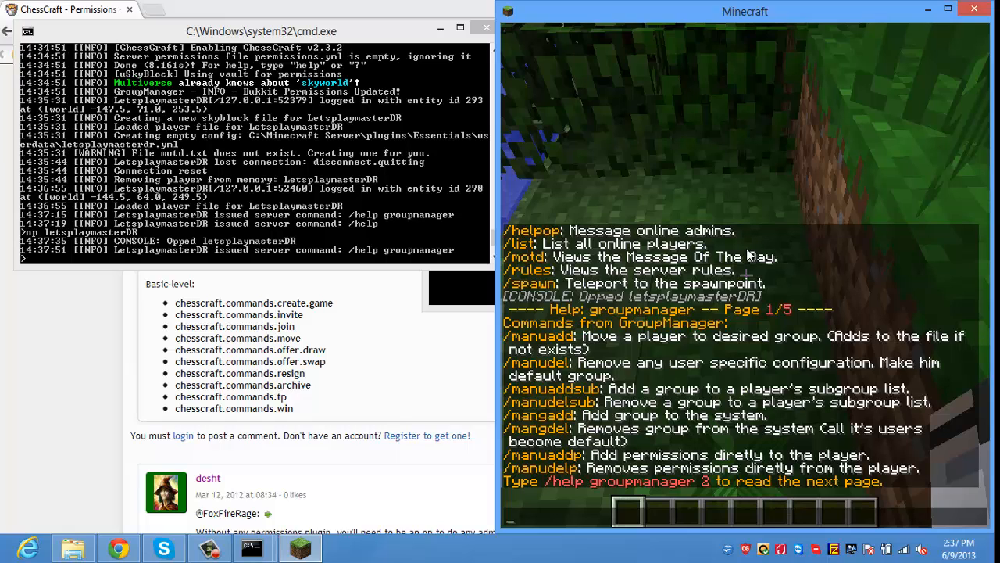
pyautogui.write('/help group')
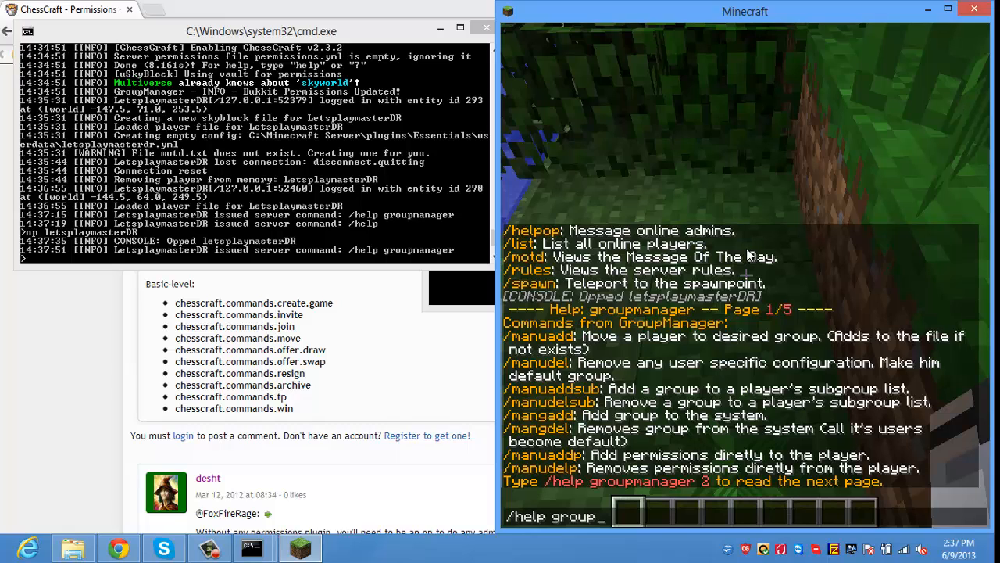
pyautogui.write('manager ')
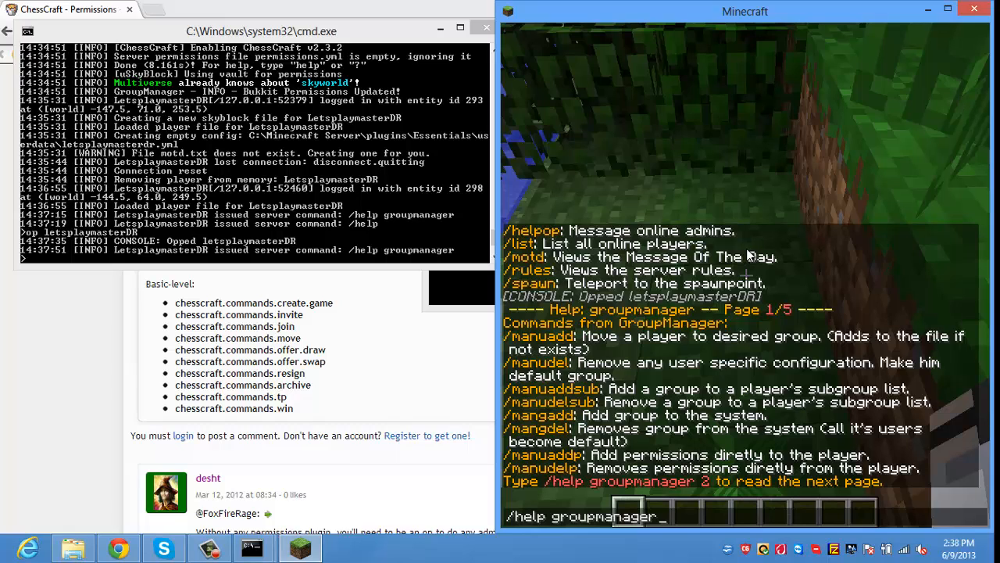
pyautogui.write('2')
pyautogui.press('Return')
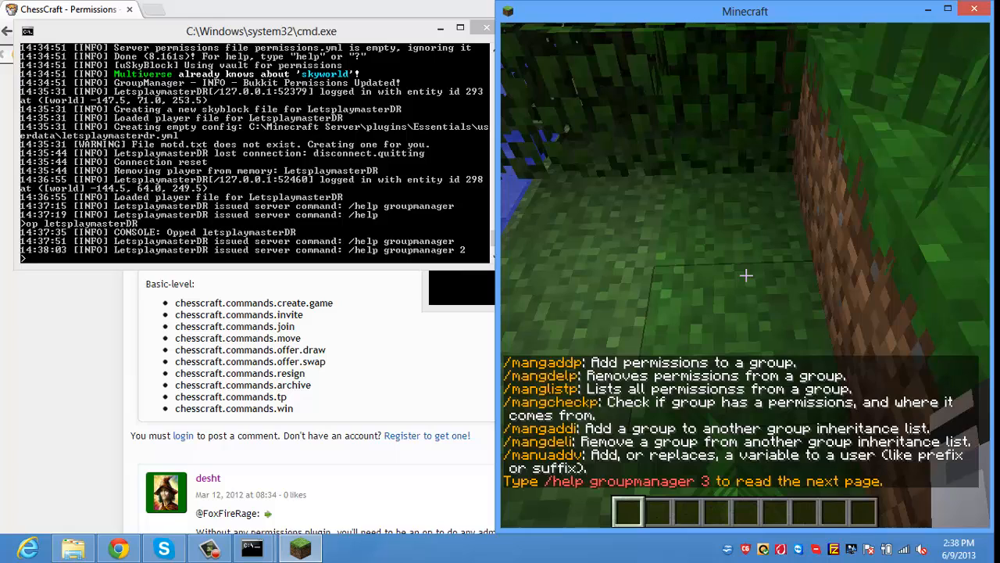
pyautogui.press('t')
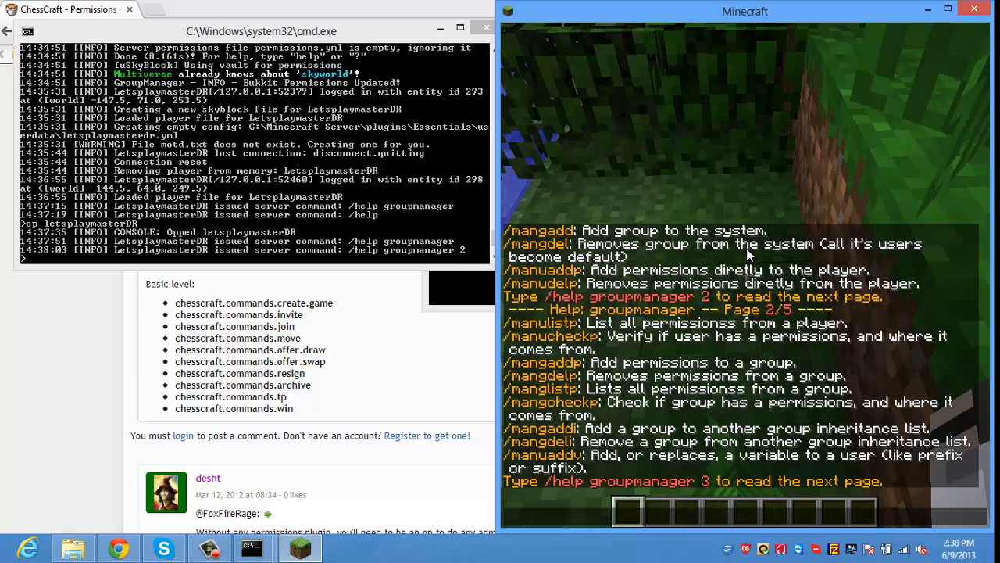
pyautogui.click(387, 140)
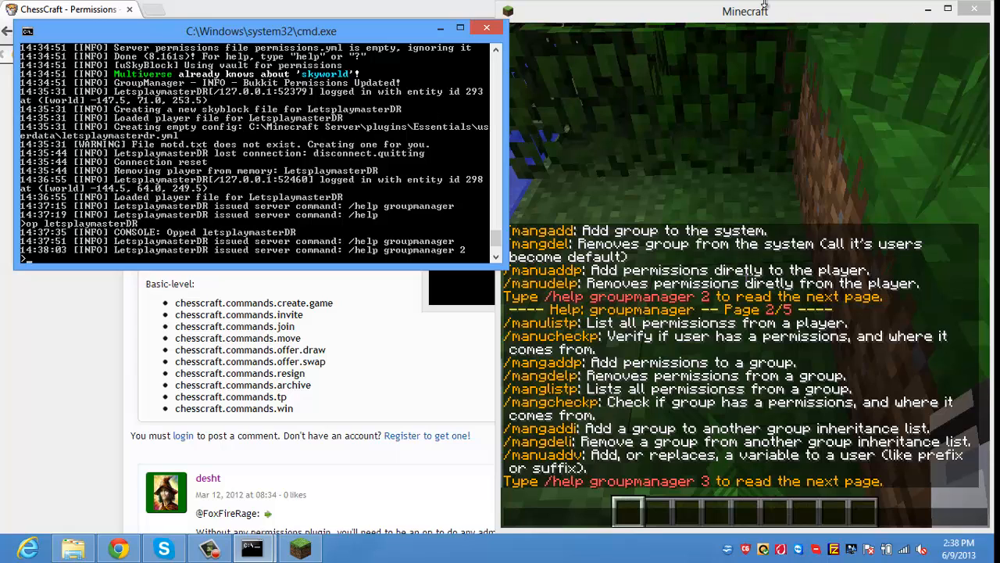
# Step: Run mangaddp chestcraft.commands.create.game default, which fails, then recall it for editing
pyautogui.click(925, 11)
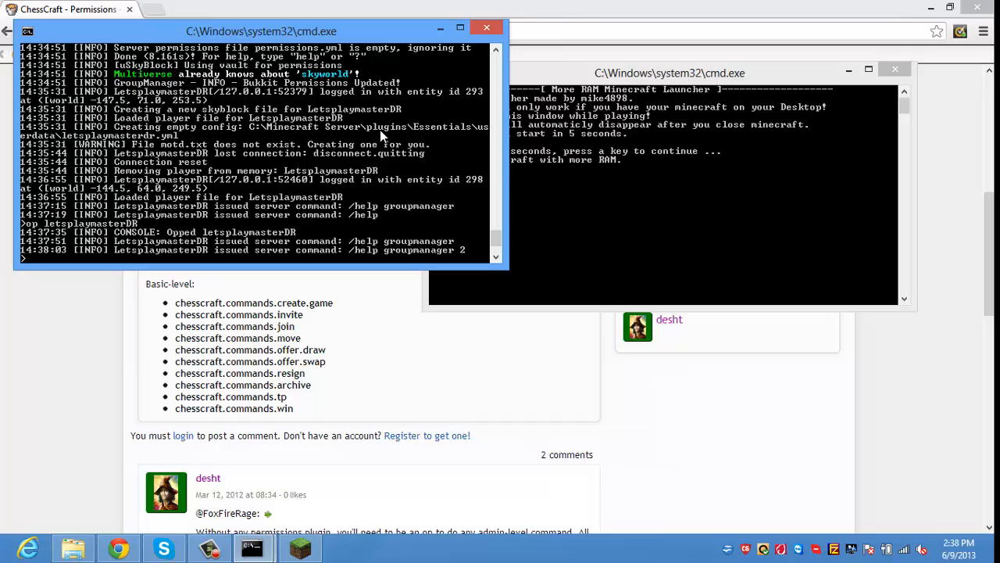
pyautogui.write('mangaddp chestcraft.command')
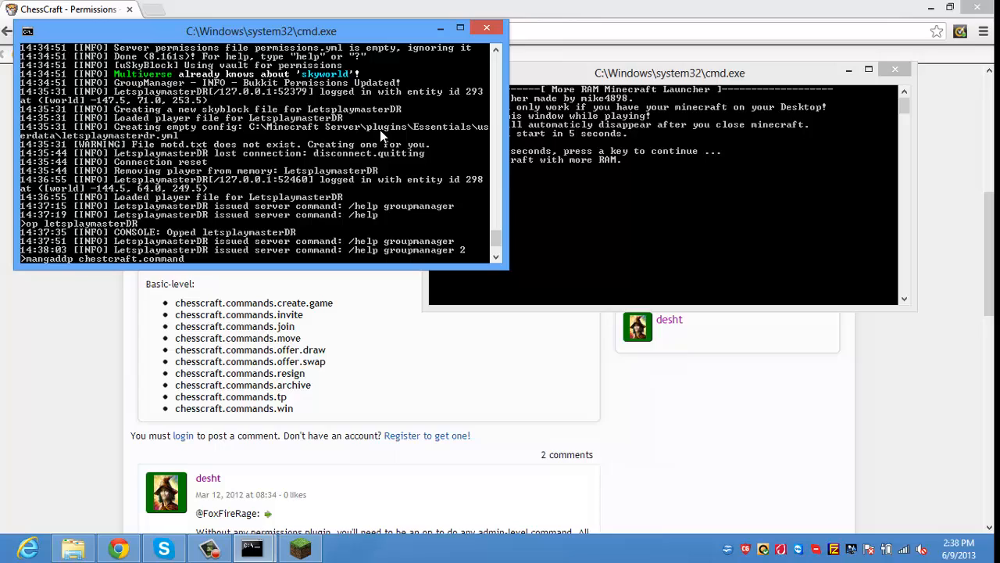
pyautogui.write('s.crd')
pyautogui.press('BackSpace')
pyautogui.write('eate.game default')
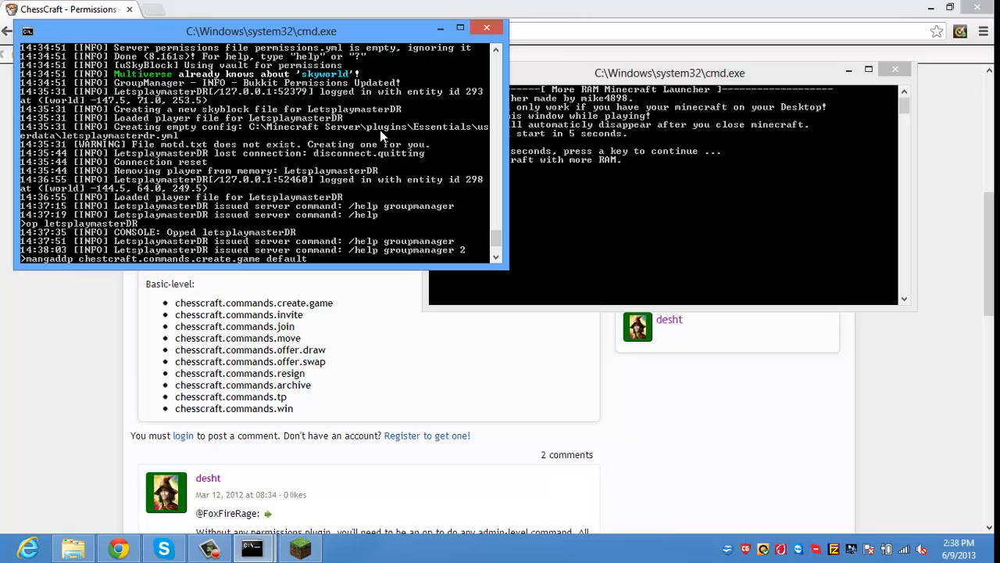
pyautogui.press('Return')
pyautogui.press('Up')
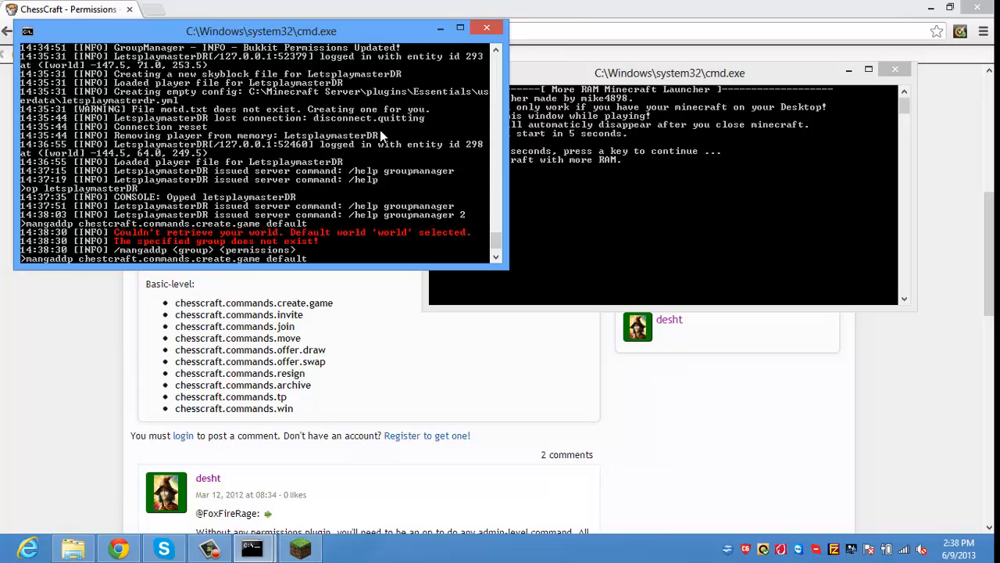
pyautogui.press('BackSpace')
pyautogui.press('BackSpace')
pyautogui.press('BackSpace')
pyautogui.press('BackSpace')
pyautogui.press('BackSpace')
pyautogui.press('BackSpace')
# Step: Run mangaddp default chestcraft.commands.create.game and dock the ChessCraft permissions page on the right
pyautogui.click(461, 28)
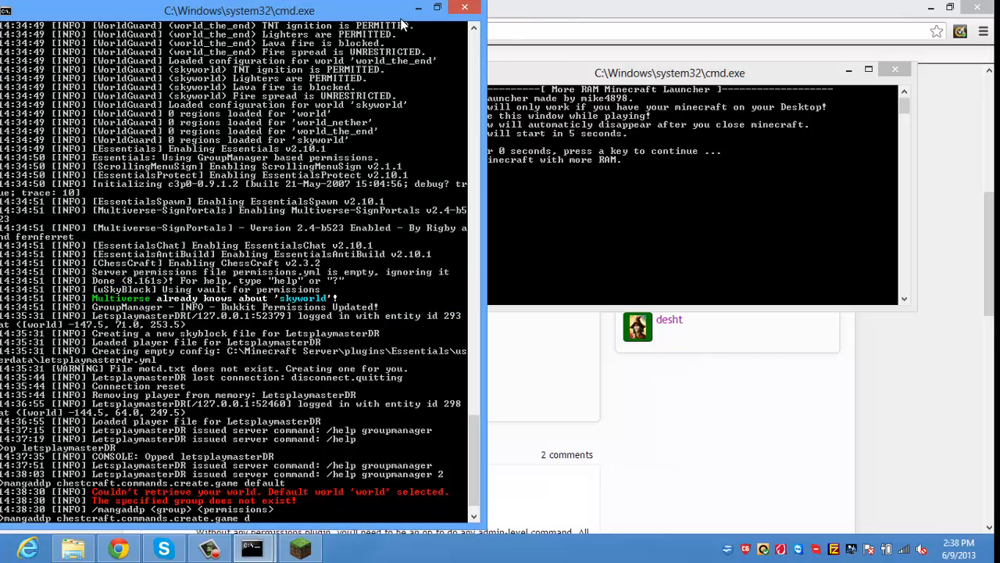
pyautogui.press('Left')
pyautogui.press('Left')
pyautogui.press('Left')
pyautogui.press('Left')
pyautogui.press('Left')
pyautogui.press('Left')
pyautogui.press('Left')
pyautogui.press('Left')
pyautogui.press('Left')
pyautogui.press('Left')
pyautogui.press('Left')
pyautogui.press('Left')
pyautogui.press('Left')
pyautogui.press('Left')
pyautogui.press('Left')
pyautogui.press('Left')
pyautogui.press('Left')
pyautogui.press('Left')
pyautogui.press('Left')
pyautogui.press('Left')
pyautogui.press('Left')
pyautogui.press('Left')
pyautogui.press('Left')
pyautogui.press('Left')
pyautogui.press('Left')
pyautogui.press('Left')
pyautogui.press('Left')
pyautogui.press('Left')
pyautogui.press('Left')
pyautogui.press('Left')
pyautogui.press('Left')
pyautogui.press('Left')
pyautogui.press('Left')
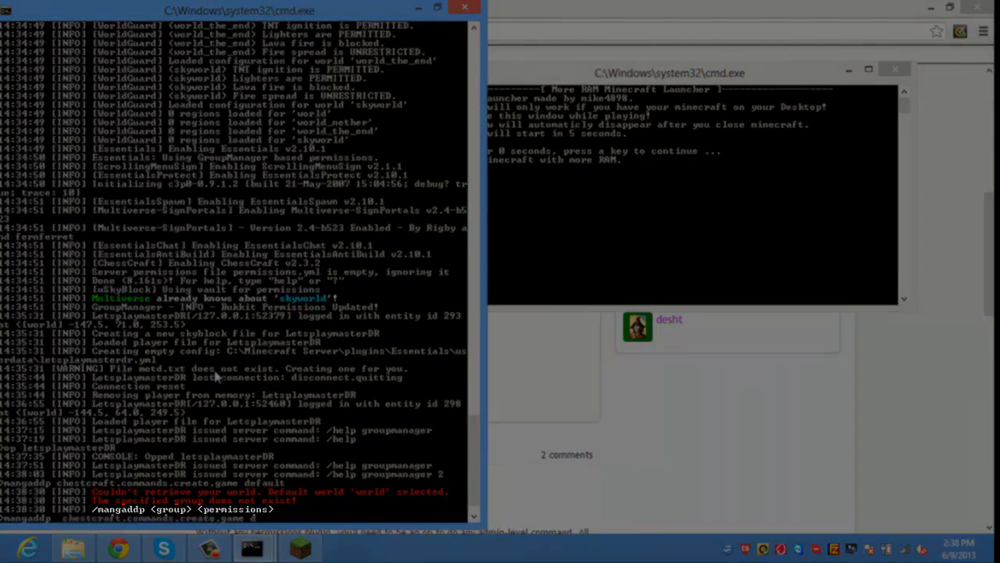
pyautogui.write('d')
pyautogui.write('efault')
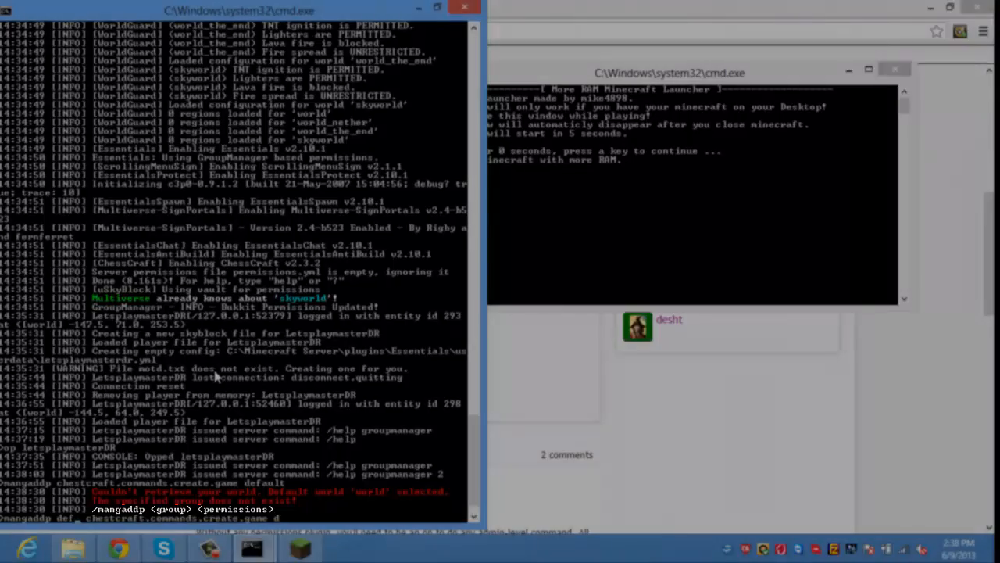
pyautogui.press('Delete')
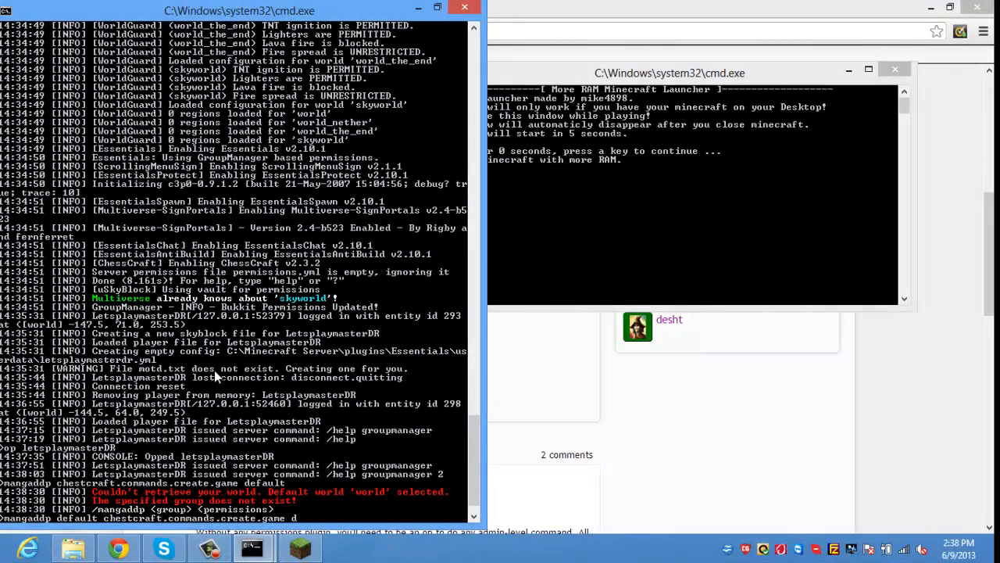
pyautogui.press('Right')
pyautogui.press('Right')
pyautogui.press('Right')
pyautogui.press('Right')
pyautogui.press('Right')
pyautogui.press('Right')
pyautogui.press('Right')
pyautogui.press('Right')
pyautogui.press('Right')
pyautogui.press('Right')
pyautogui.press('Right')
pyautogui.press('Right')
pyautogui.press('Right')
pyautogui.press('Right')
pyautogui.press('Right')
pyautogui.press('Right')
pyautogui.press('Right')
pyautogui.press('Right')
pyautogui.press('Right')
pyautogui.press('Right')
pyautogui.press('BackSpace')
pyautogui.press('BackSpace')
pyautogui.press('Return')
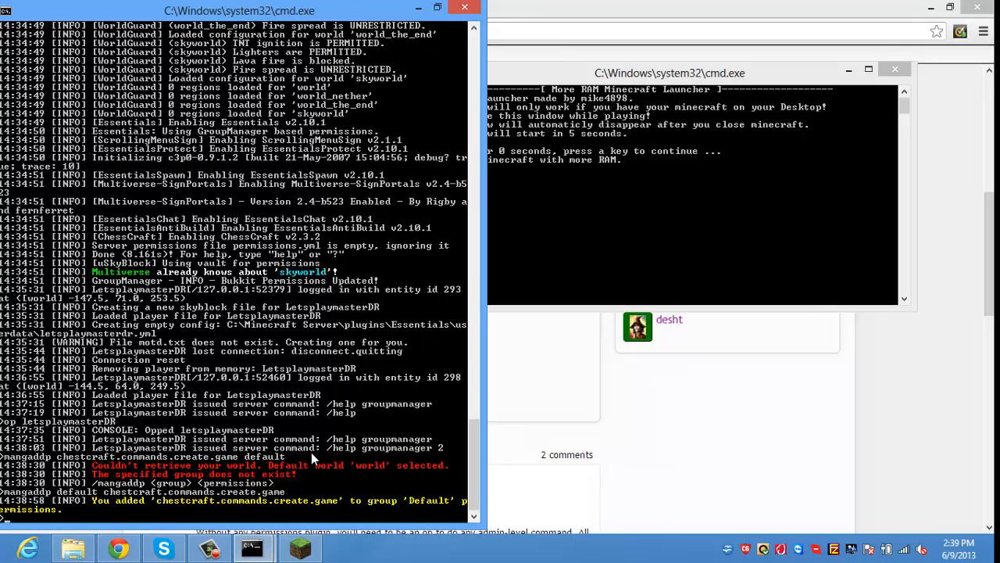
pyautogui.moveTo(640, 22); pyautogui.dragTo(999, 49)
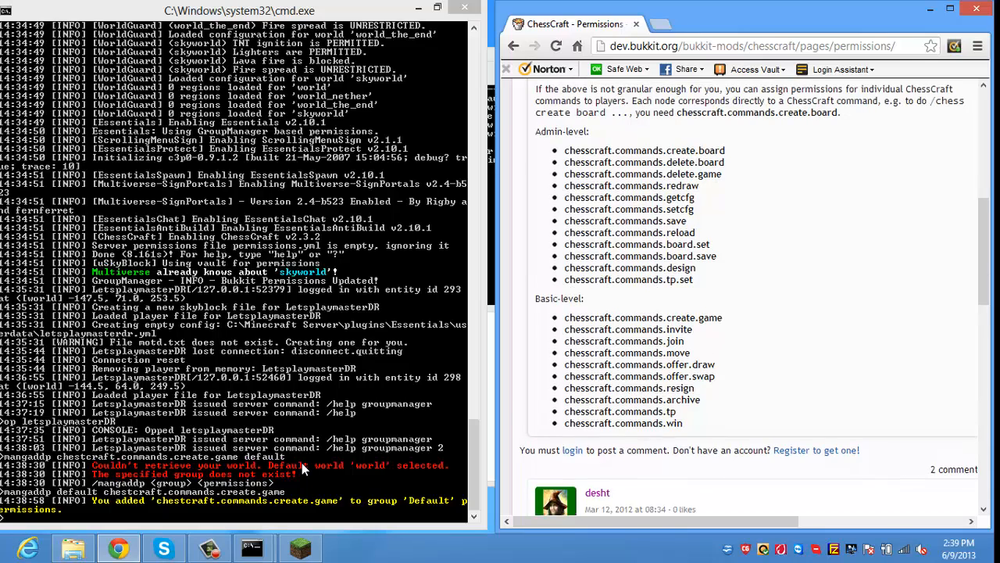
# Step: Add the ChessCraft invite and join permissions to the Default group with mangaddp
pyautogui.scroll(1, 302, 462)
pyautogui.click(302, 463)
pyautogui.press('Up')
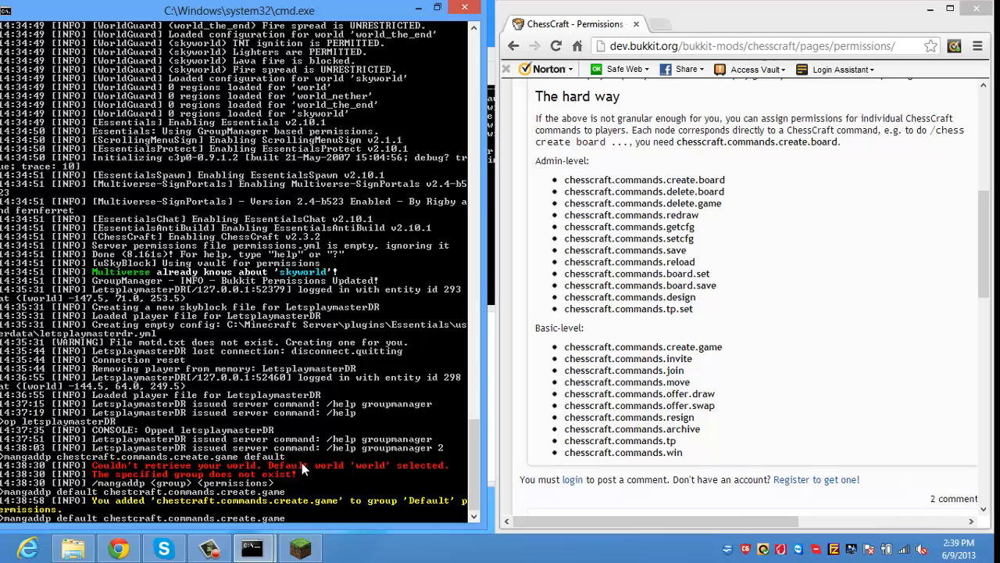
pyautogui.press('BackSpace')
pyautogui.press('BackSpace')
pyautogui.press('BackSpace')
pyautogui.press('BackSpace')
pyautogui.press('BackSpace')
pyautogui.press('BackSpace')
pyautogui.press('BackSpace')
pyautogui.press('BackSpace')
pyautogui.press('BackSpace')
pyautogui.press('BackSpace')
pyautogui.press('BackSpace')
pyautogui.write('invite')
pyautogui.press('Return')
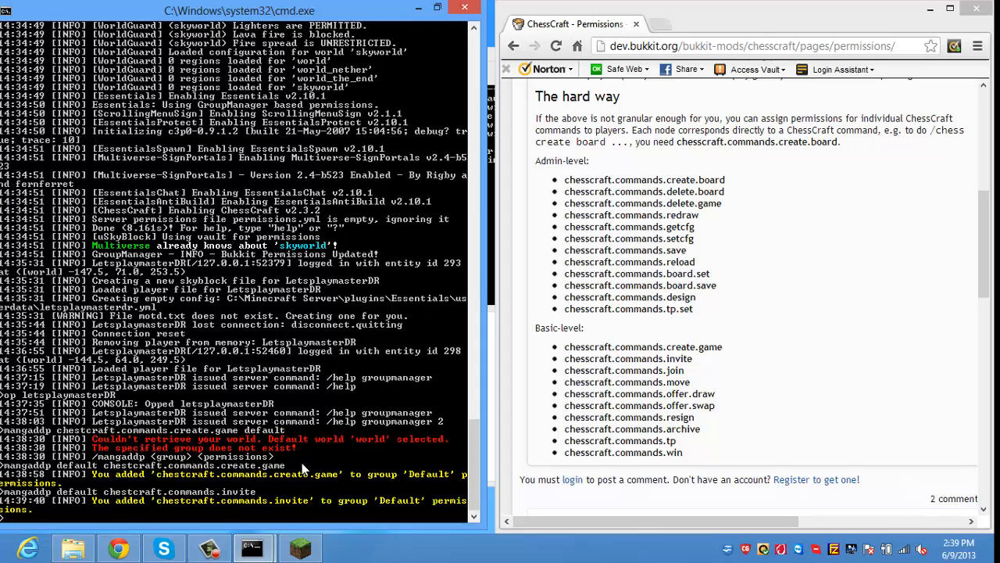
pyautogui.press('Up')
pyautogui.press('BackSpace')
pyautogui.press('BackSpace')
pyautogui.press('BackSpace')
pyautogui.press('BackSpace')
pyautogui.press('BackSpace')
pyautogui.press('BackSpace')
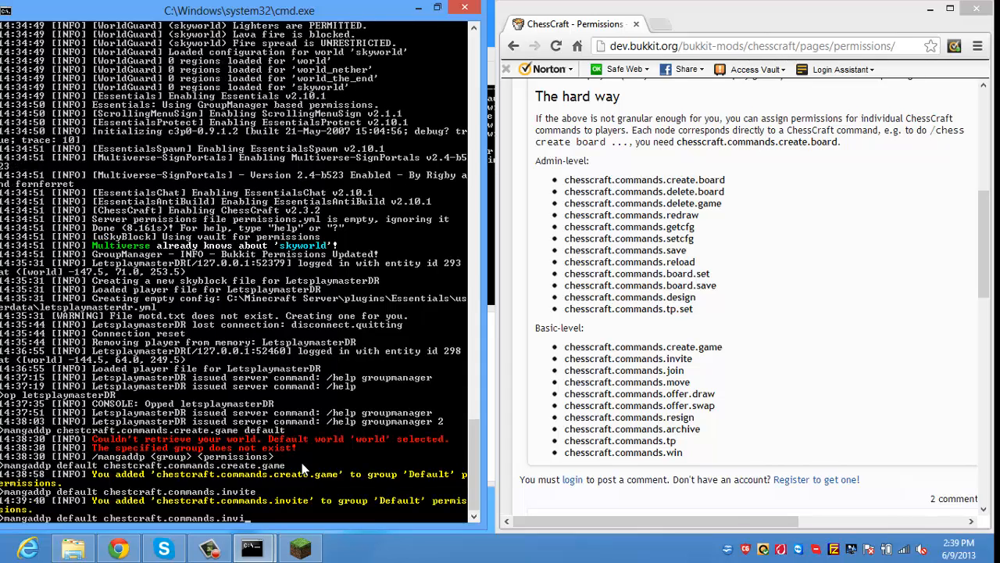
pyautogui.write('join')
pyautogui.press('Return')
# Step: Add the move, offer.draw and offer.swap permissions to Default
pyautogui.press('Up')
pyautogui.press('BackSpace')
pyautogui.press('BackSpace')
pyautogui.press('BackSpace')
pyautogui.press('BackSpace')
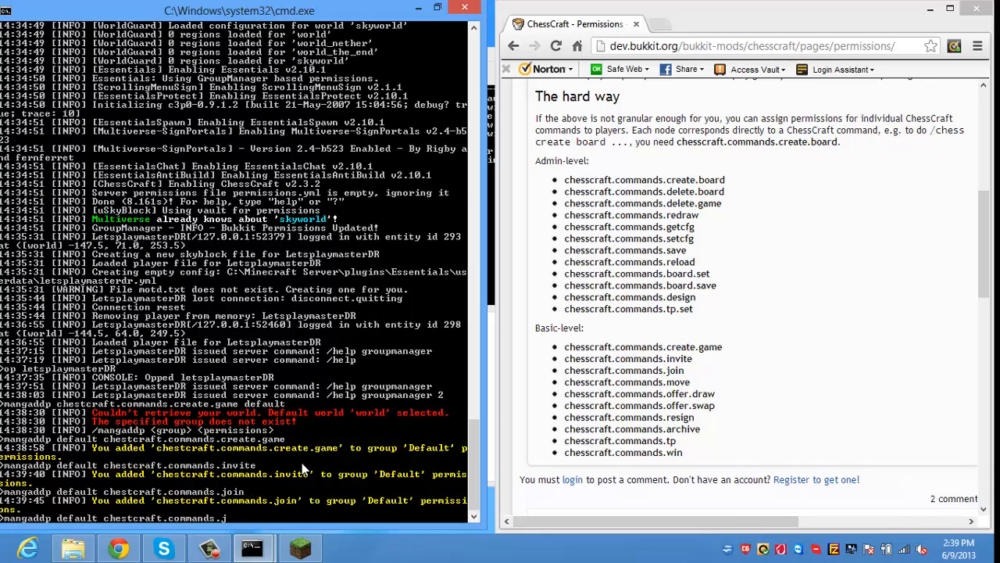
pyautogui.write('move')
pyautogui.press('Return')
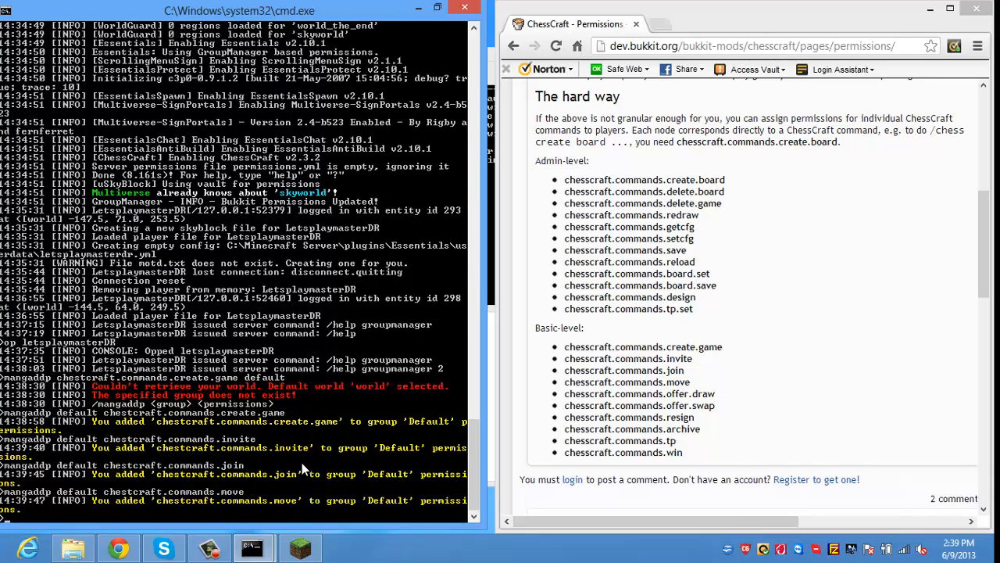
pyautogui.press('Up')
pyautogui.press('BackSpace')
pyautogui.press('BackSpace')
pyautogui.press('BackSpace')
pyautogui.press('BackSpace')
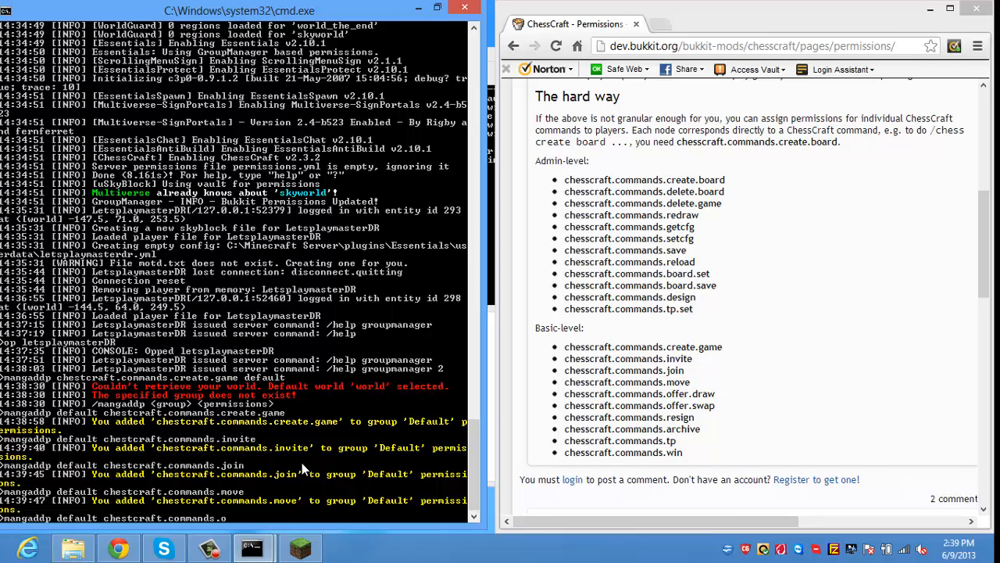
pyautogui.write('offer.draw')
pyautogui.press('Return')
pyautogui.press('Up')
pyautogui.press('BackSpace')
pyautogui.press('BackSpace')
pyautogui.press('BackSpace')
pyautogui.press('BackSpace')
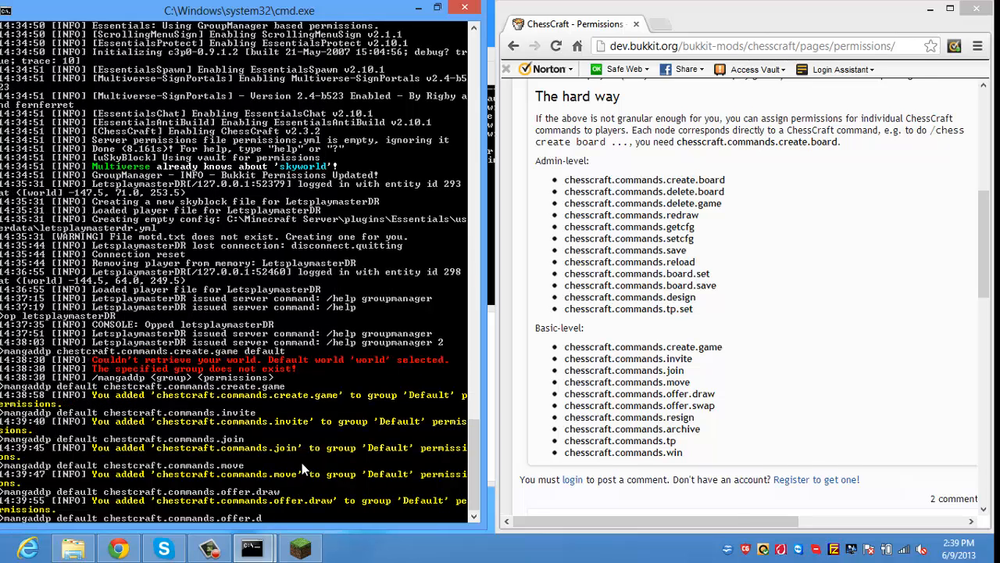
pyautogui.write('swap')
pyautogui.press('Return')
# Step: Add the resign, archive and tp permissions to Default
pyautogui.press('Up')
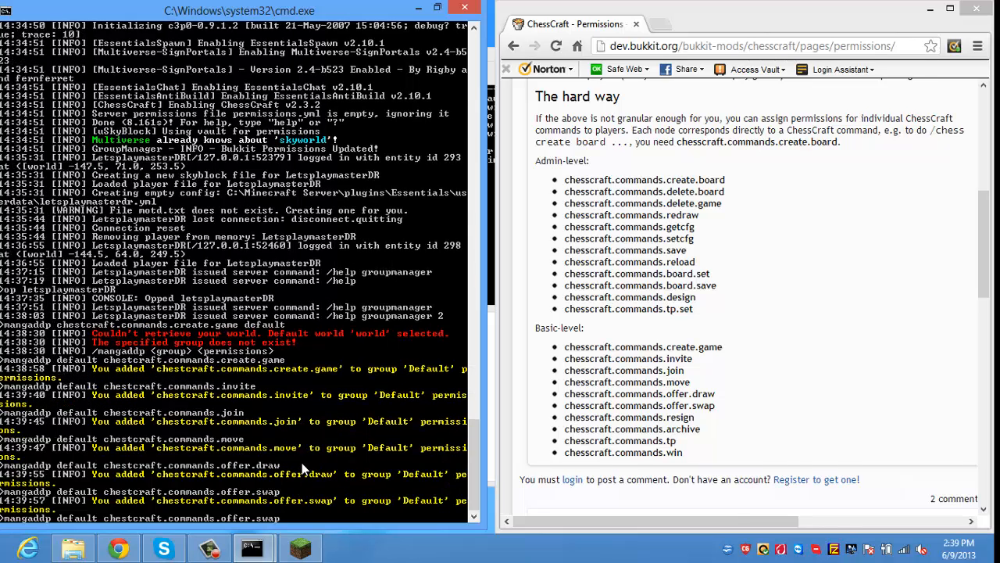
pyautogui.press('BackSpace')
pyautogui.press('BackSpace')
pyautogui.press('BackSpace')
pyautogui.press('BackSpace')
pyautogui.press('BackSpace')
pyautogui.press('BackSpace')
pyautogui.press('BackSpace')
pyautogui.press('BackSpace')
pyautogui.press('BackSpace')
pyautogui.press('BackSpace')
pyautogui.write('resign')
pyautogui.press('Return')
pyautogui.press('Up')
pyautogui.press('BackSpace')
pyautogui.press('BackSpace')
pyautogui.press('BackSpace')
pyautogui.press('BackSpace')
pyautogui.press('BackSpace')
pyautogui.press('BackSpace')
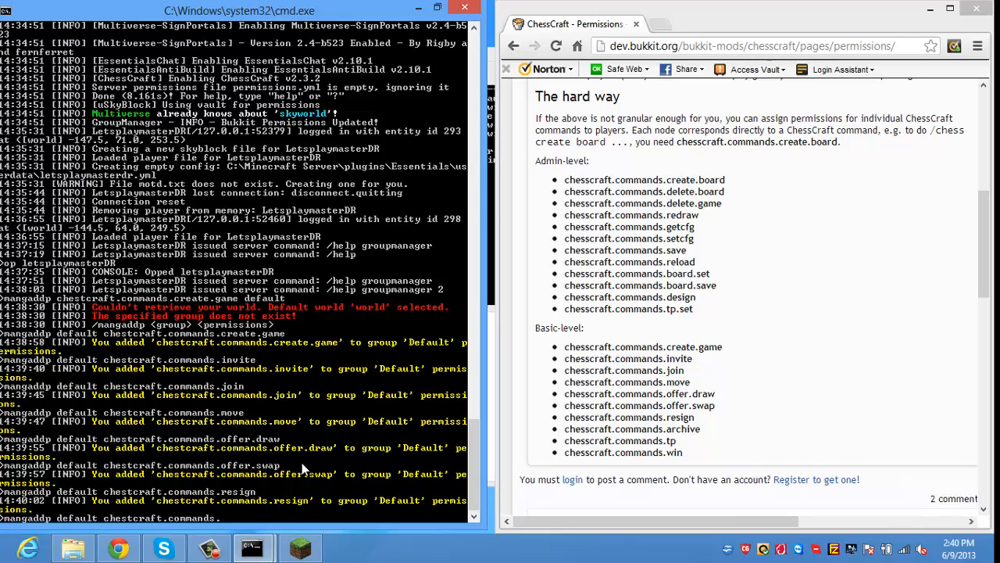
pyautogui.write('archive')
pyautogui.press('Return')
pyautogui.press('Up')
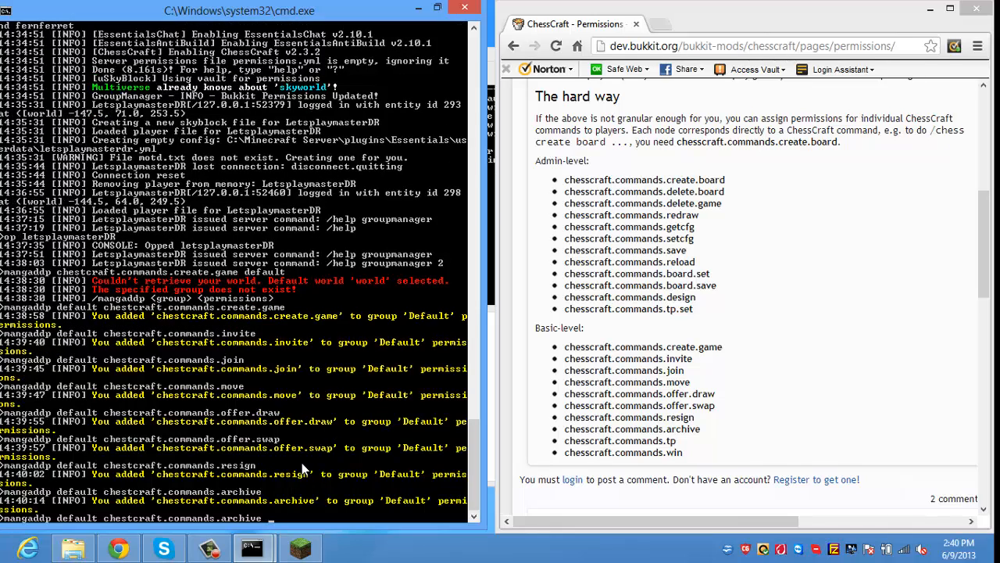
pyautogui.press('BackSpace')
pyautogui.press('BackSpace')
pyautogui.press('BackSpace')
pyautogui.press('BackSpace')
pyautogui.press('BackSpace')
pyautogui.press('BackSpace')
pyautogui.press('BackSpace')
pyautogui.write('tp')
pyautogui.press('Return')
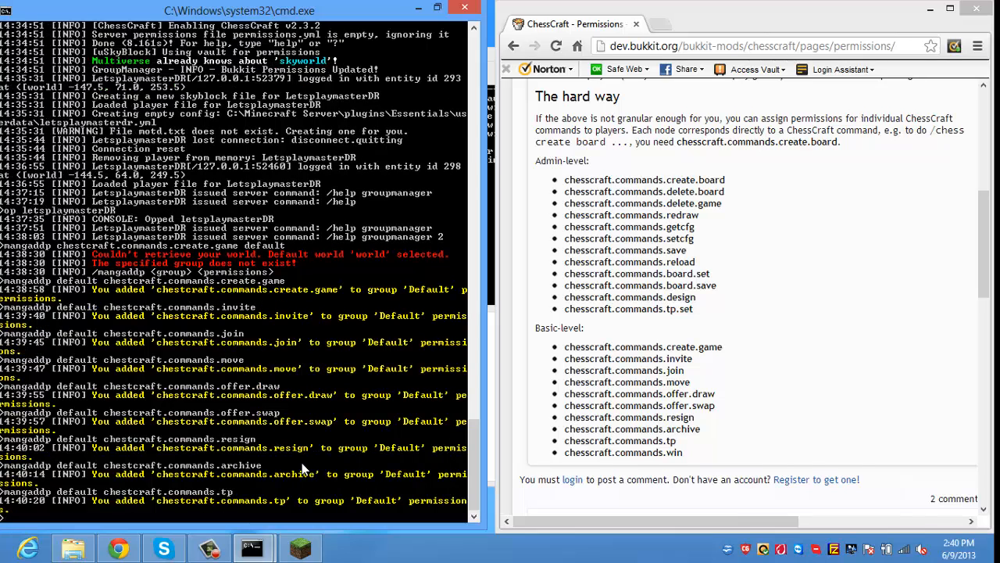
# Step: Add the win permission to Default, then recall the command and remove the group name
pyautogui.press('Up')
pyautogui.press('BackSpace')
pyautogui.press('BackSpace')
pyautogui.write('win')
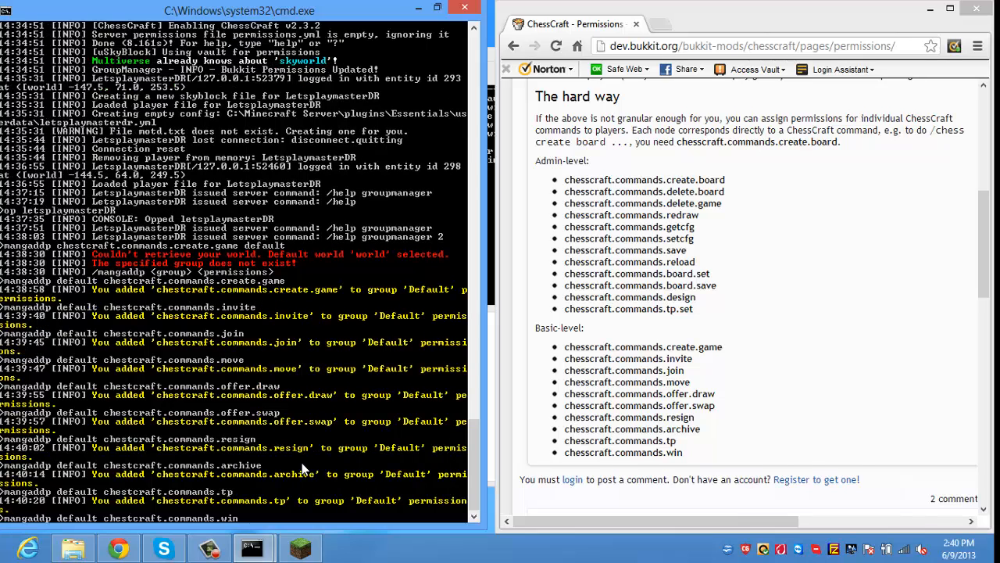
pyautogui.press('Return')
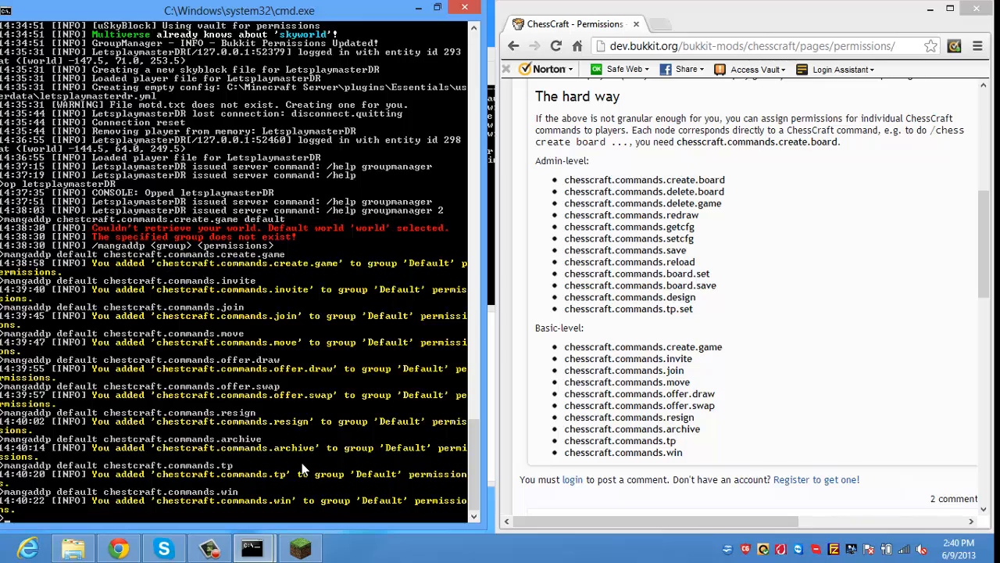
pyautogui.press('Up')
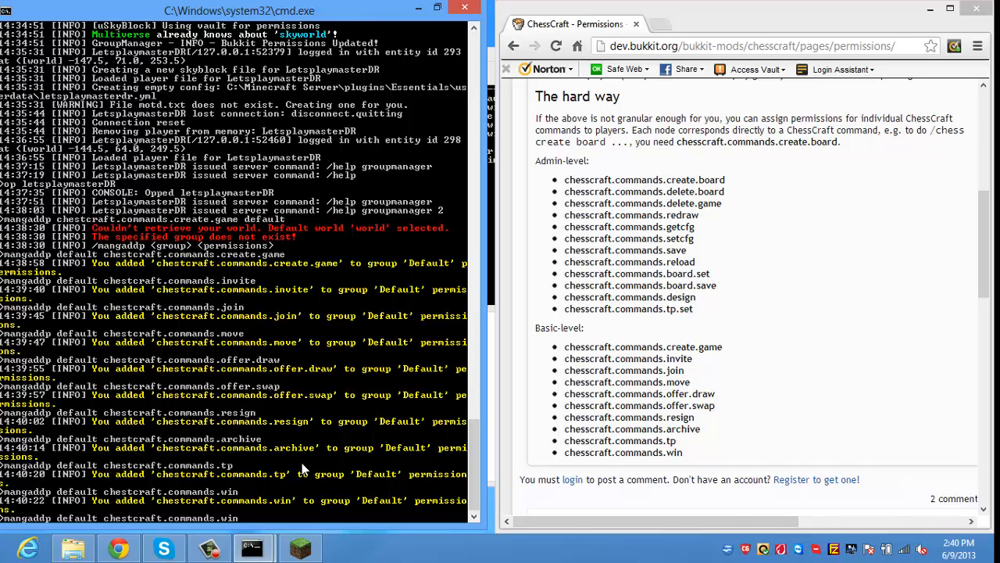
pyautogui.press('Left')
pyautogui.press('Left')
pyautogui.press('Left')
pyautogui.press('Left')
pyautogui.press('Left')
pyautogui.press('Left')
pyautogui.press('Left')
pyautogui.press('Left')
pyautogui.press('Left')
pyautogui.press('Left')
pyautogui.press('Left')
pyautogui.press('Left')
pyautogui.press('Left')
pyautogui.press('Left')
pyautogui.press('Left')
pyautogui.press('Left')
pyautogui.press('Left')
pyautogui.press('Left')
pyautogui.press('Left')
pyautogui.press('Left')
pyautogui.press('BackSpace')
pyautogui.press('BackSpace')
pyautogui.press('BackSpace')
pyautogui.press('BackSpace')
pyautogui.press('BackSpace')
pyautogui.press('BackSpace')
pyautogui.press('BackSpace')
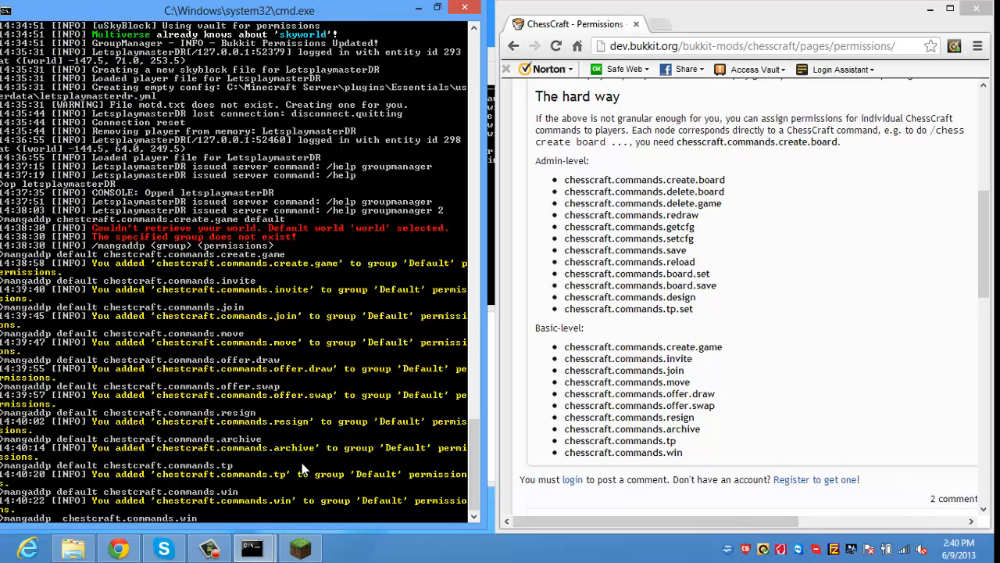
# Step: Switch the recalled command to Moderator and add chestcraft.commands.create.board
pyautogui.write('Moderator')
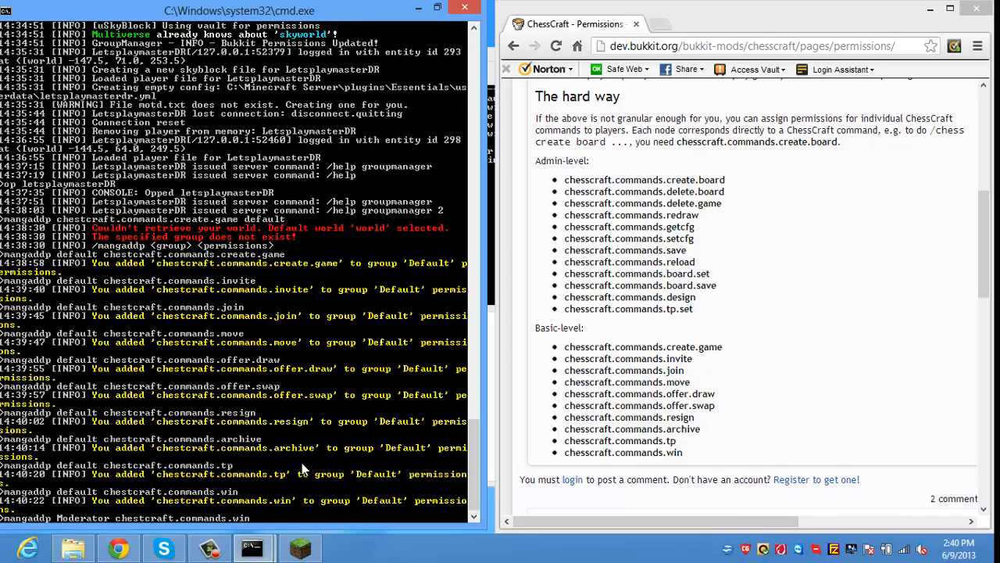
pyautogui.press('Right')
pyautogui.press('Right')
pyautogui.press('Right')
pyautogui.press('Right')
pyautogui.press('BackSpace')
pyautogui.press('BackSpace')
pyautogui.press('BackSpace')
pyautogui.write('create.board')
pyautogui.press('Return')
# Step: Add the delete.board and delete.game ChessCraft permissions to Moderator
pyautogui.press('Up')
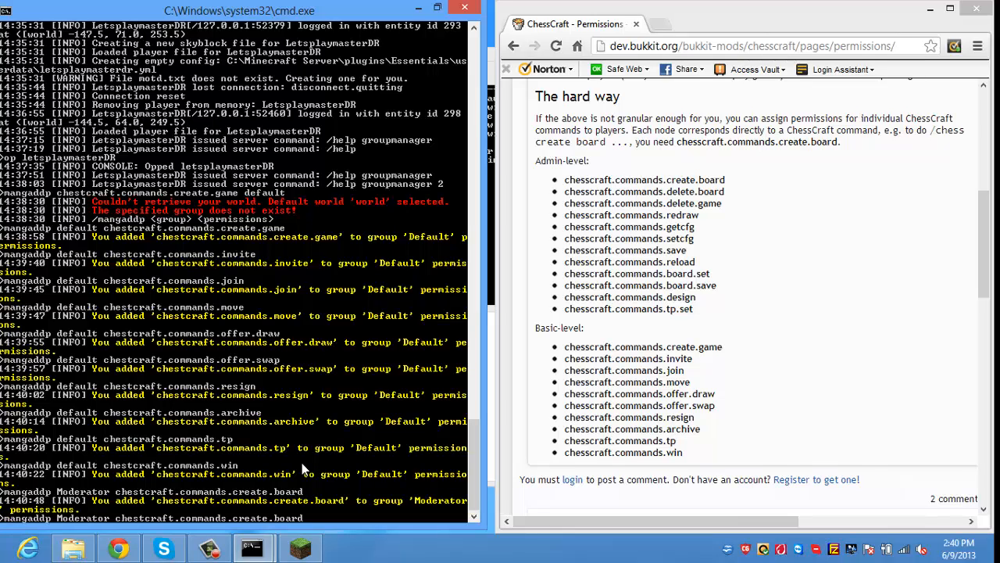
pyautogui.press('BackSpace')
pyautogui.press('BackSpace')
pyautogui.press('BackSpace')
pyautogui.press('BackSpace')
pyautogui.press('BackSpace')
pyautogui.press('BackSpace')
pyautogui.press('BackSpace')
pyautogui.press('BackSpace')
pyautogui.press('BackSpace')
pyautogui.press('BackSpace')
pyautogui.press('BackSpace')
pyautogui.write('delete.board')
pyautogui.press('Return')
pyautogui.press('Up')
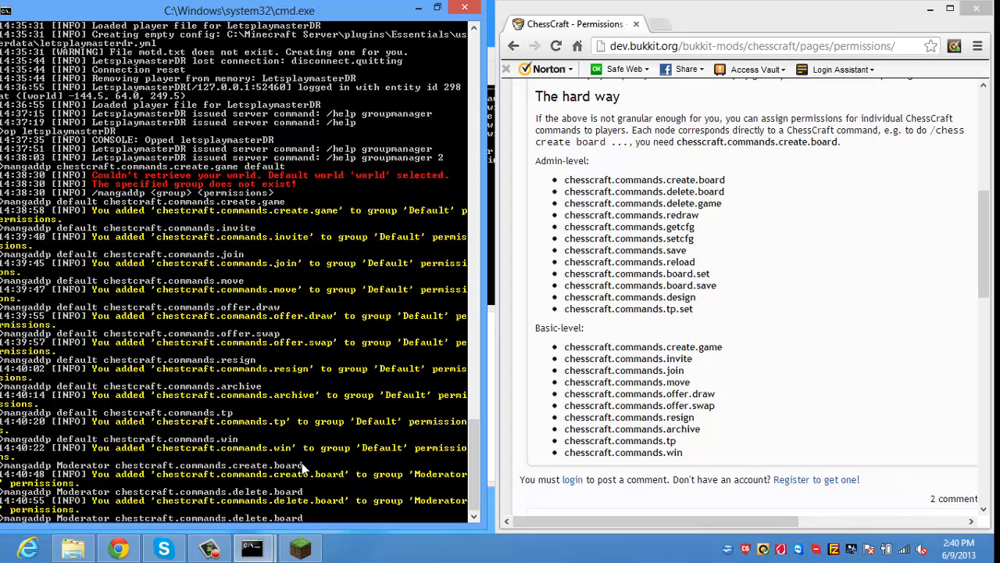
pyautogui.press('BackSpace')
pyautogui.press('BackSpace')
pyautogui.press('BackSpace')
pyautogui.press('BackSpace')
# Step: Add the redraw and getcfg ChessCraft permissions to Moderator
pyautogui.press('BackSpace')
pyautogui.write('game')
pyautogui.press('Return')
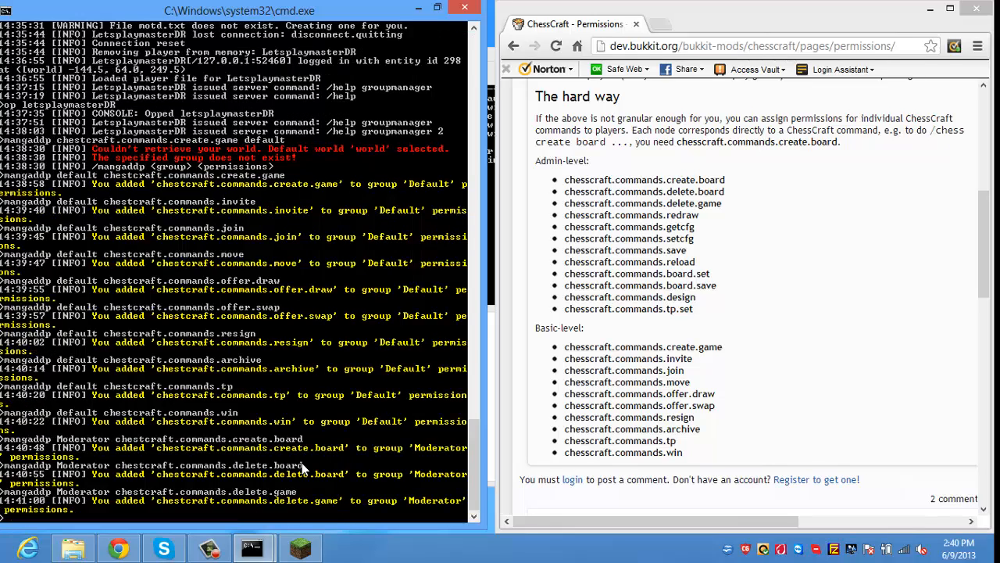
pyautogui.press('Up')
pyautogui.press('BackSpace')
pyautogui.press('BackSpace')
pyautogui.press('BackSpace')
pyautogui.press('BackSpace')
pyautogui.press('BackSpace')
pyautogui.press('BackSpace')
pyautogui.press('BackSpace')
pyautogui.press('BackSpace')
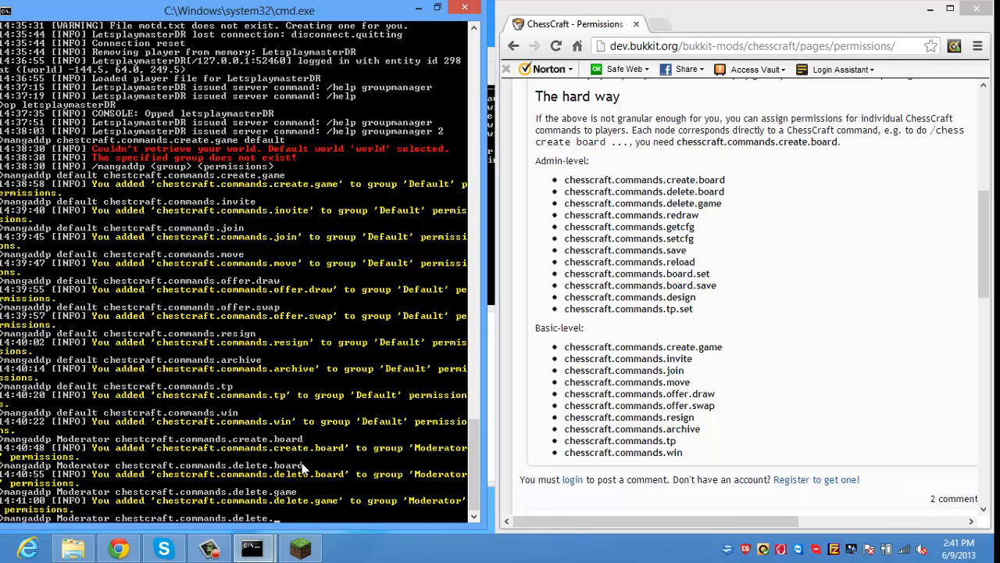
pyautogui.press('BackSpace')
pyautogui.press('BackSpace')
pyautogui.press('BackSpace')
pyautogui.write('redraw')
pyautogui.press('Return')
pyautogui.press('Up')
pyautogui.press('BackSpace')
pyautogui.press('BackSpace')
pyautogui.press('BackSpace')
pyautogui.press('BackSpace')
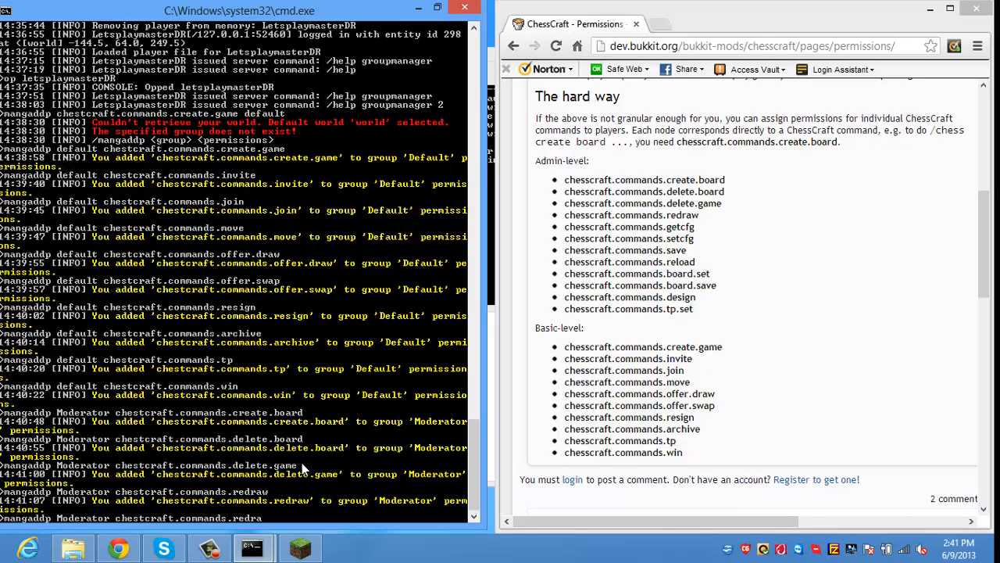
# Step: Recall the last command and change its permission to setcfg without running it
pyautogui.press('BackSpace')
pyautogui.press('BackSpace')
pyautogui.write('getcfg')
pyautogui.press('Return')
pyautogui.press('Up')
pyautogui.press('BackSpace')
pyautogui.press('BackSpace')
pyautogui.press('BackSpace')
pyautogui.press('BackSpace')
pyautogui.press('BackSpace')
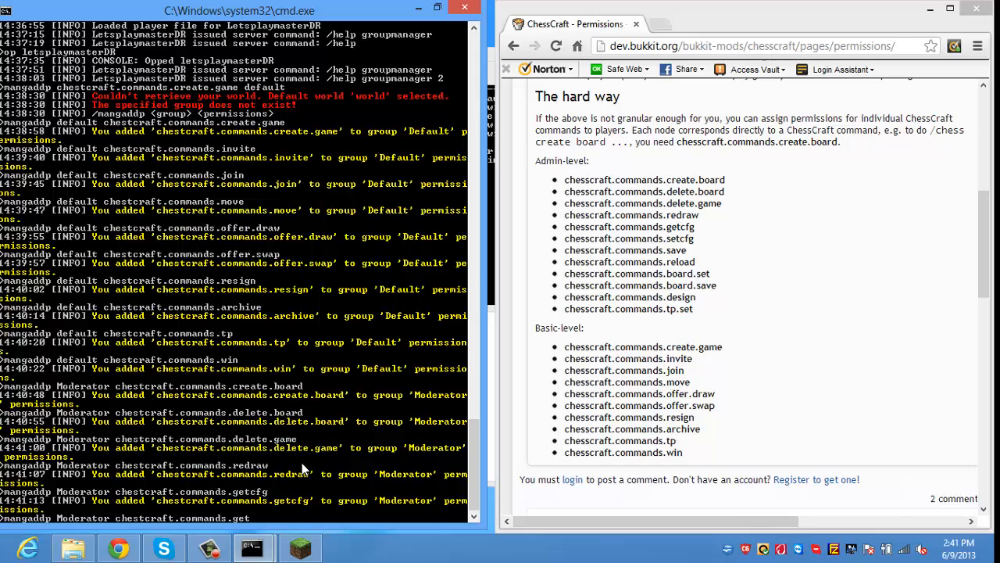
pyautogui.press('BackSpace')
pyautogui.write('setccf')
pyautogui.press('BackSpace')
pyautogui.press('BackSpace')
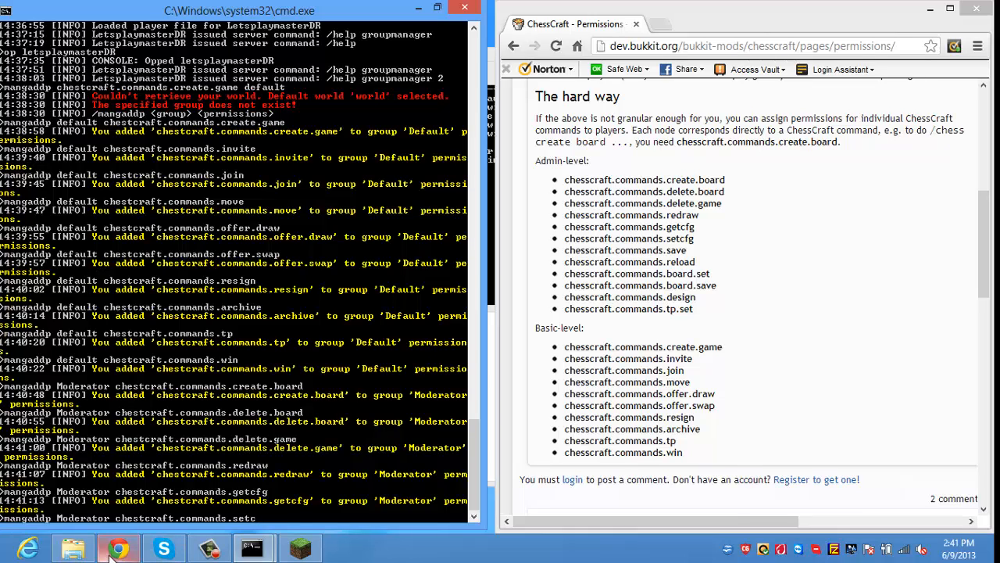
pyautogui.write('fg')
pyautogui.moveTo(123, 545)
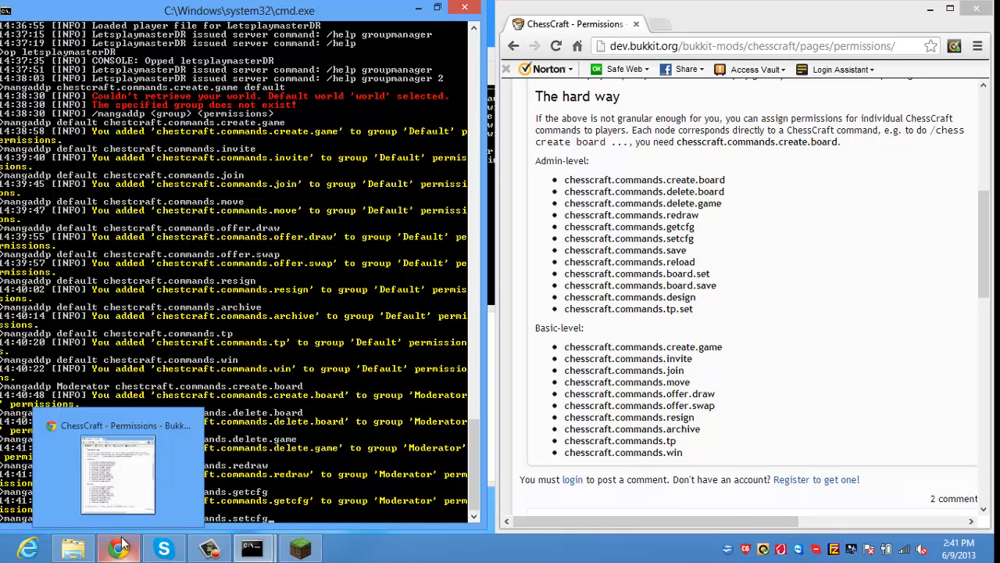
pyautogui.click(73, 548)
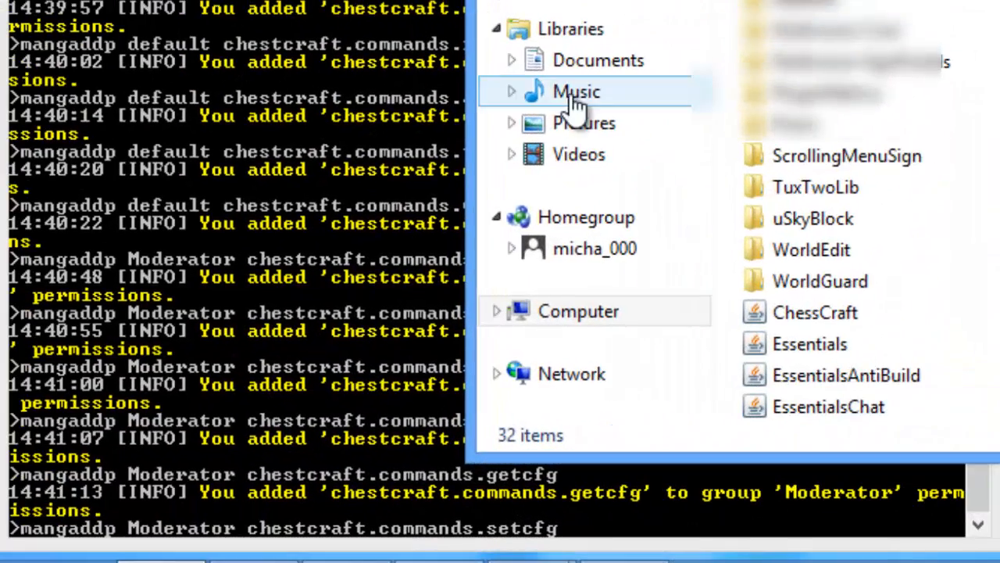
pyautogui.click(573, 100)
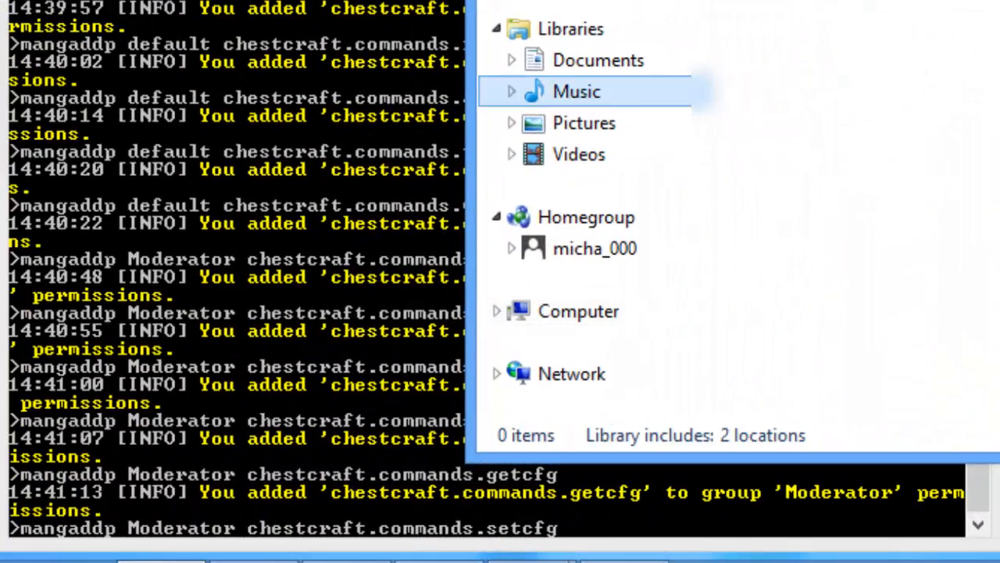
pyautogui.click(626, 64)
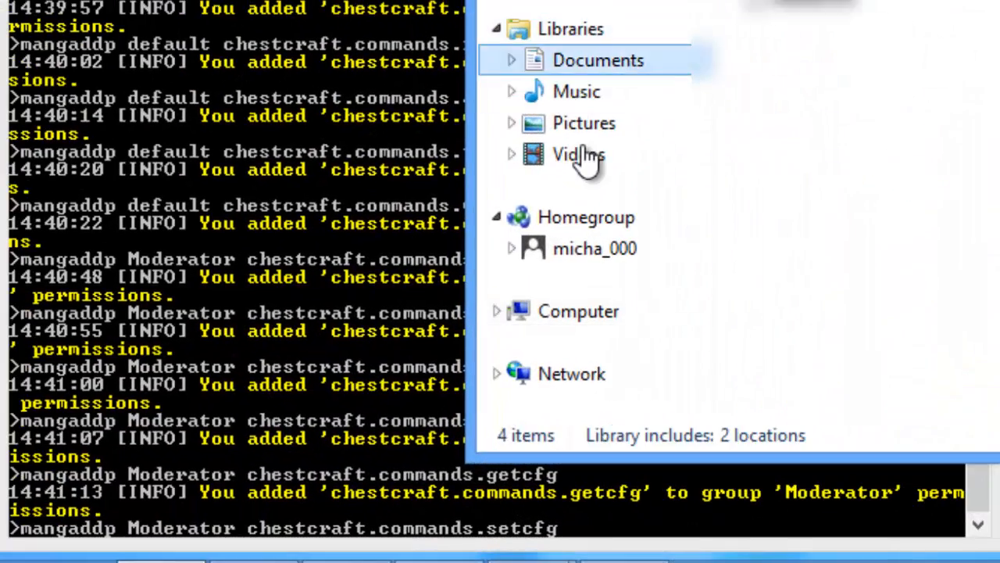
pyautogui.click(583, 154)
pyautogui.rightClick(787, 8)
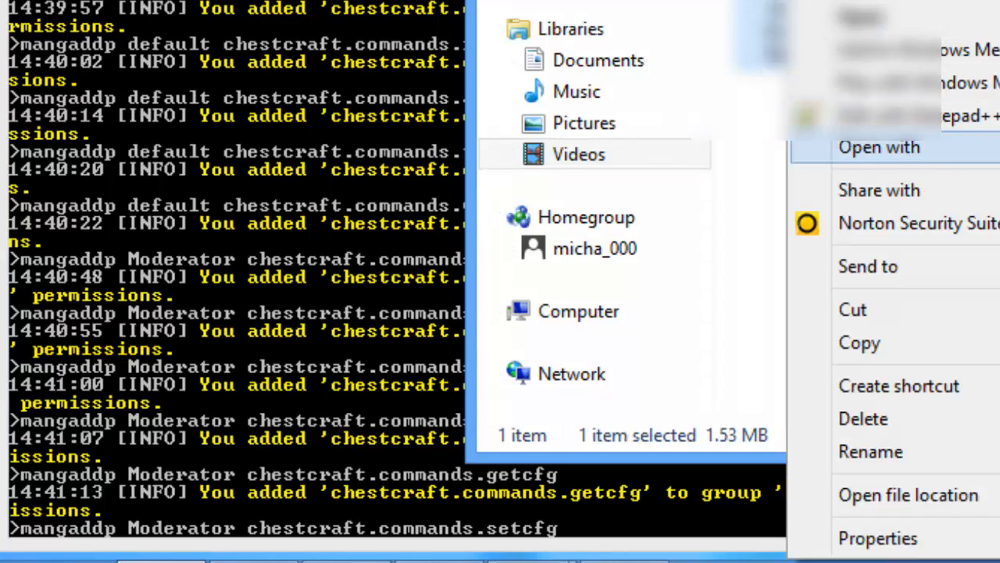
pyautogui.press('Escape')
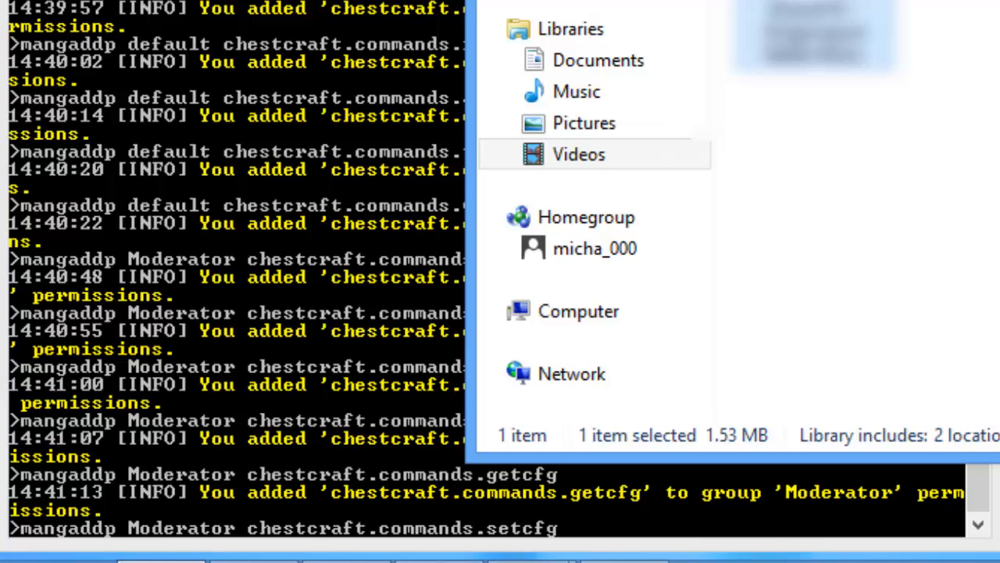
pyautogui.press('super+Down')
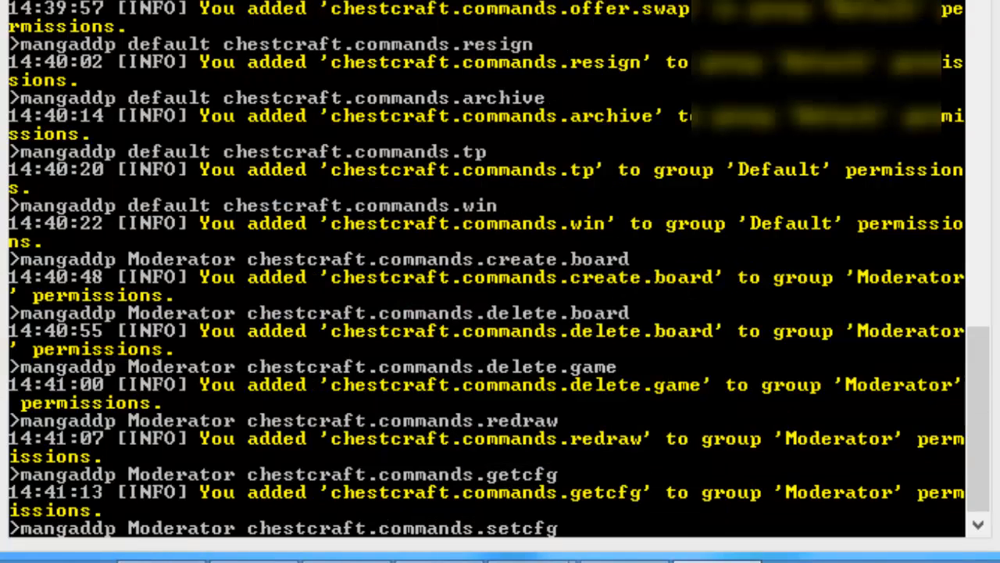
# Step: Add chestcraft.commands.setcfg to the Moderator group
pyautogui.click(636, 520)
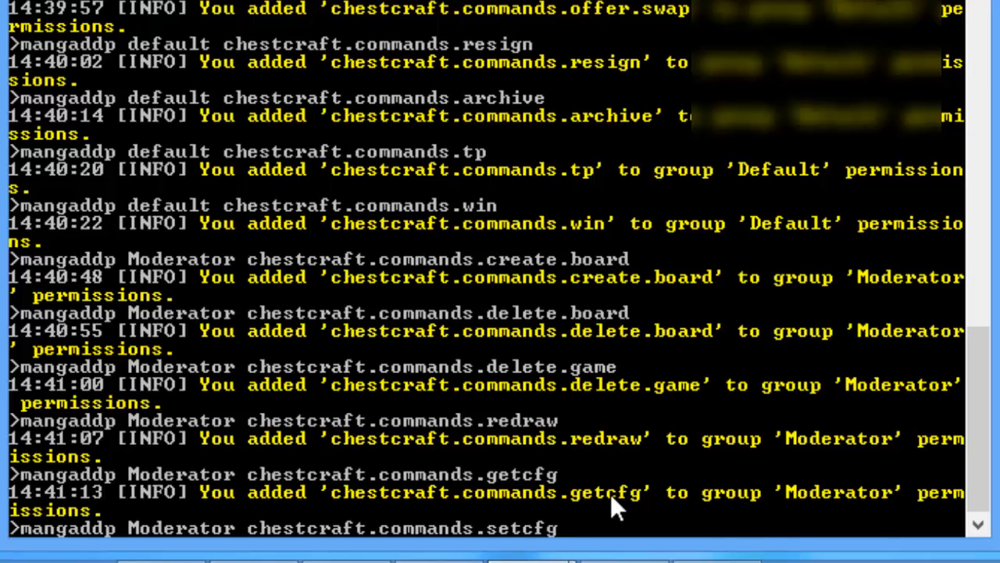
pyautogui.press('BackSpace')
pyautogui.press('BackSpace')
pyautogui.press('BackSpace')
pyautogui.press('BackSpace')
pyautogui.press('BackSpace')
pyautogui.write('avecf')
pyautogui.press('BackSpace')
pyautogui.press('BackSpace')
pyautogui.press('BackSpace')
pyautogui.press('BackSpace')
pyautogui.press('BackSpace')
pyautogui.write('etconfig')
pyautogui.press('BackSpace')
pyautogui.press('BackSpace')
pyautogui.press('BackSpace')
pyautogui.press('BackSpace')
pyautogui.press('BackSpace')
pyautogui.press('BackSpace')
pyautogui.write('cfg')
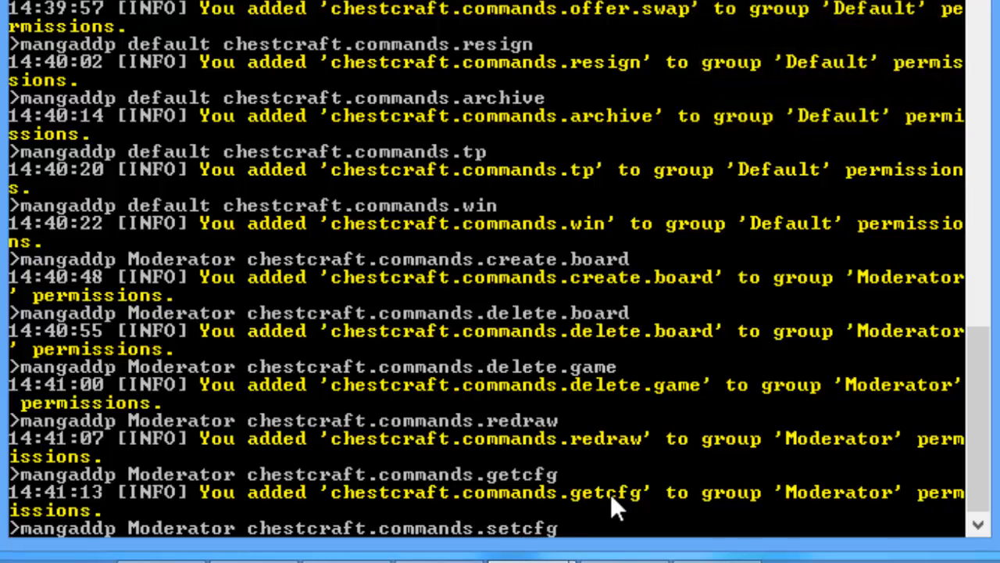
pyautogui.press('Return')
# Step: Add the save and reload ChessCraft permissions to Moderator
pyautogui.press('Up')
pyautogui.press('BackSpace')
pyautogui.press('BackSpace')
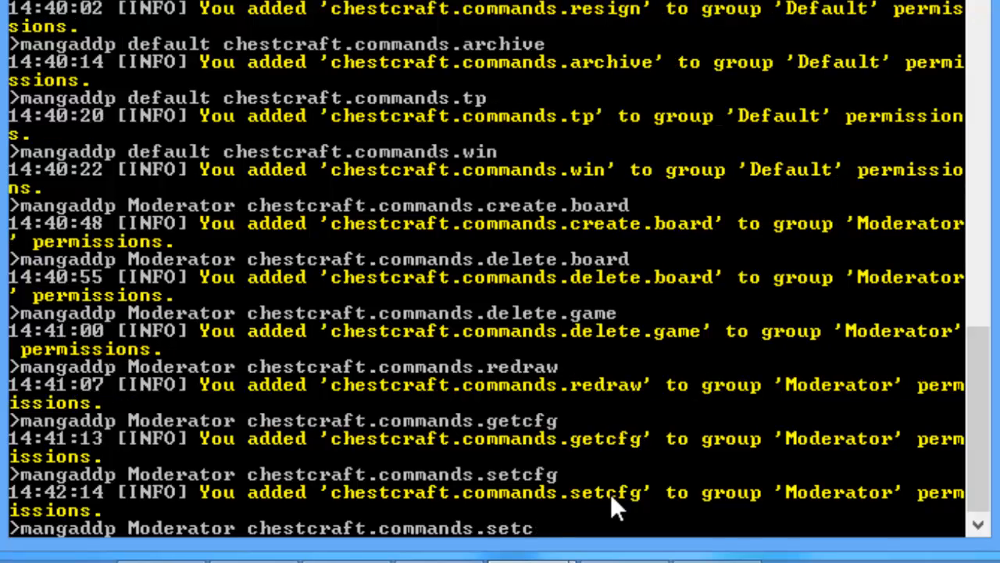
pyautogui.press('BackSpace')
pyautogui.press('BackSpace')
pyautogui.press('BackSpace')
pyautogui.write('ave')
pyautogui.press('Return')
pyautogui.press('Up')
pyautogui.press('BackSpace')
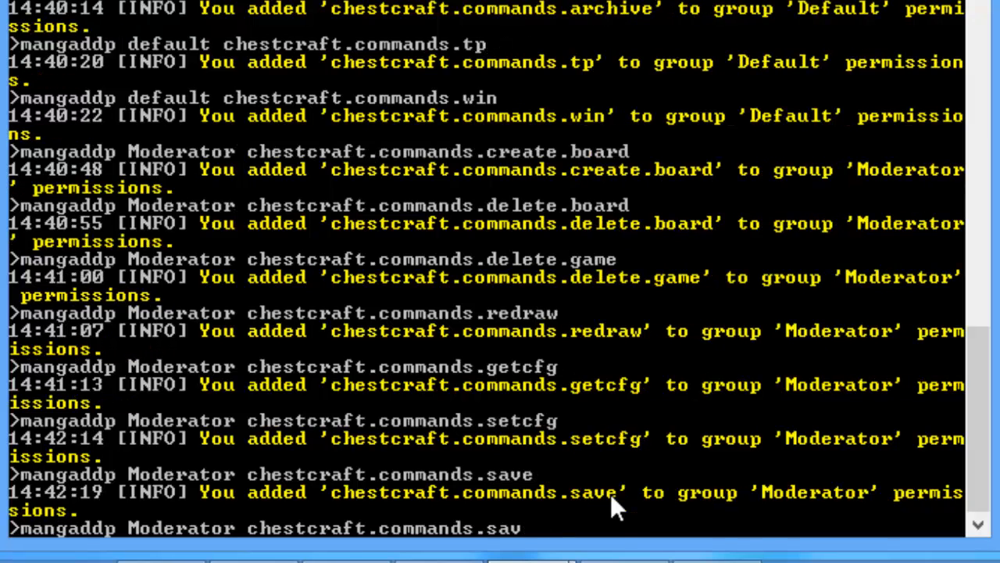
pyautogui.rightClick(621, 556)
pyautogui.click(612, 516)
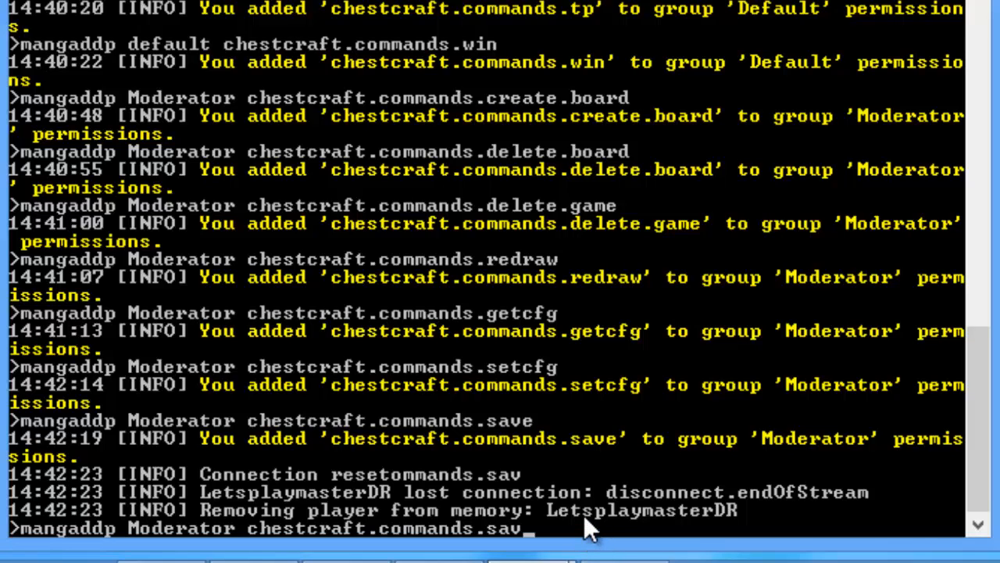
pyautogui.press('BackSpace')
pyautogui.press('BackSpace')
pyautogui.press('BackSpace')
pyautogui.write('reload')
pyautogui.press('Return')
# Step: Add the board.set and board.save ChessCraft permissions to Moderator
pyautogui.press('Up')
pyautogui.press('BackSpace')
pyautogui.press('BackSpace')
pyautogui.press('BackSpace')
pyautogui.press('BackSpace')
pyautogui.press('BackSpace')
pyautogui.press('BackSpace')
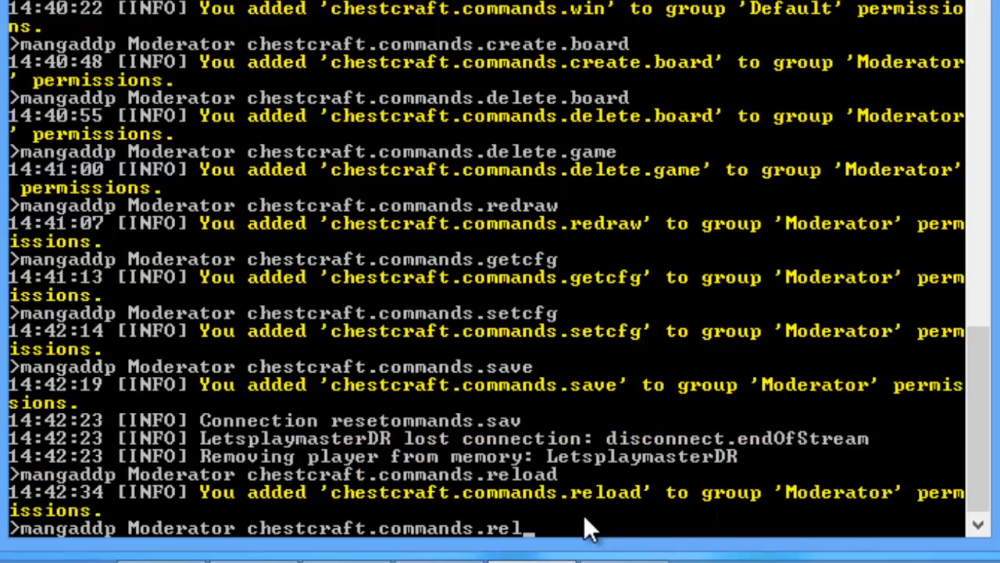
pyautogui.write('board')
pyautogui.press('BackSpace')
pyautogui.write('d.set')
pyautogui.press('Return')
pyautogui.press('Up')
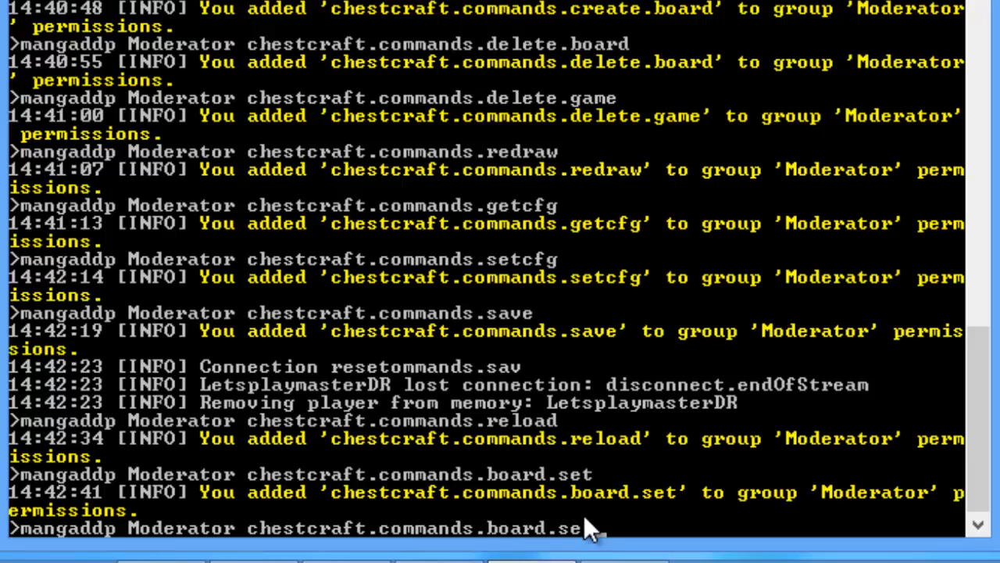
pyautogui.write('ve')
pyautogui.press('Return')
# Step: Add the design and tp.set ChessCraft permissions to Moderator
pyautogui.press('Up')
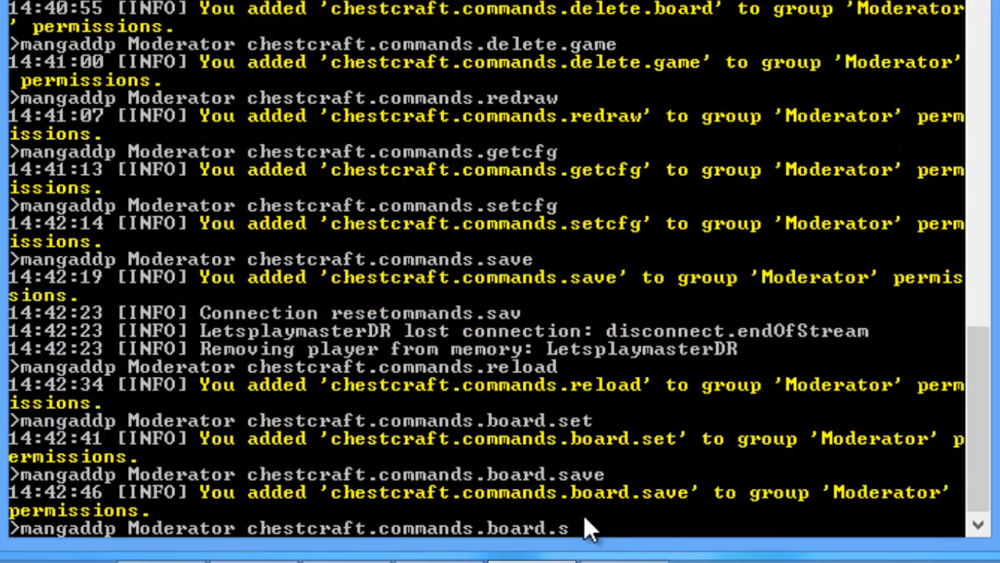
pyautogui.press('BackSpace')
pyautogui.press('BackSpace')
pyautogui.press('BackSpace')
pyautogui.press('BackSpace')
pyautogui.press('BackSpace')
pyautogui.press('BackSpace')
pyautogui.press('BackSpace')
pyautogui.write('design')
pyautogui.press('Return')
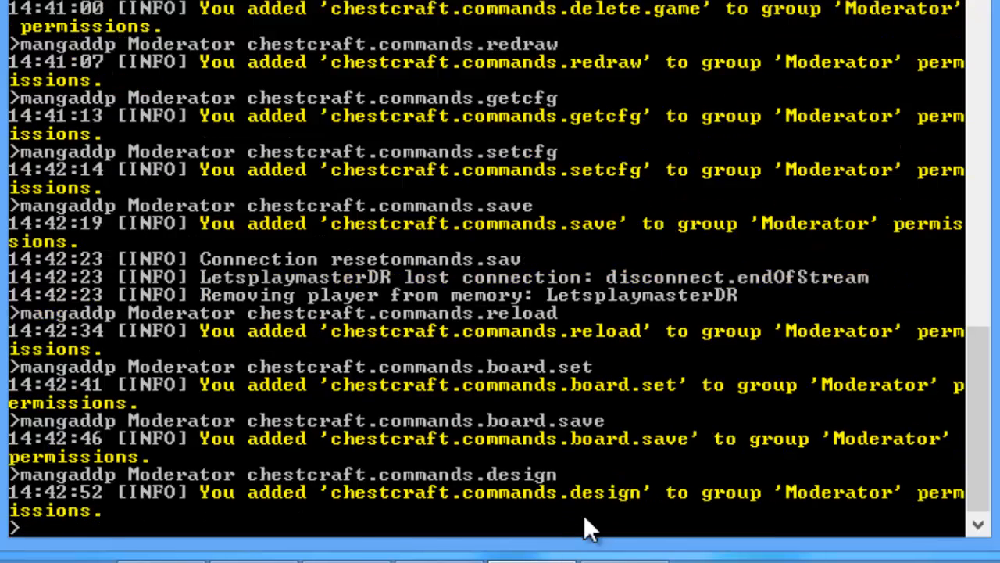
pyautogui.press('Up')
pyautogui.press('BackSpace')
pyautogui.press('BackSpace')
pyautogui.press('BackSpace')
pyautogui.press('BackSpace')
pyautogui.press('BackSpace')
pyautogui.press('BackSpace')
pyautogui.write('tp')
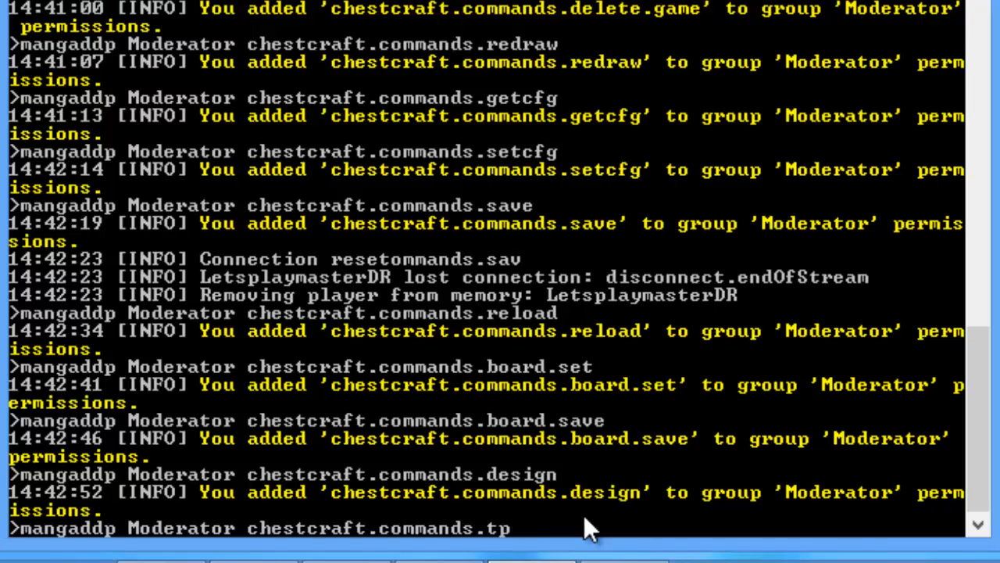
pyautogui.write('.set')
pyautogui.press('Return')
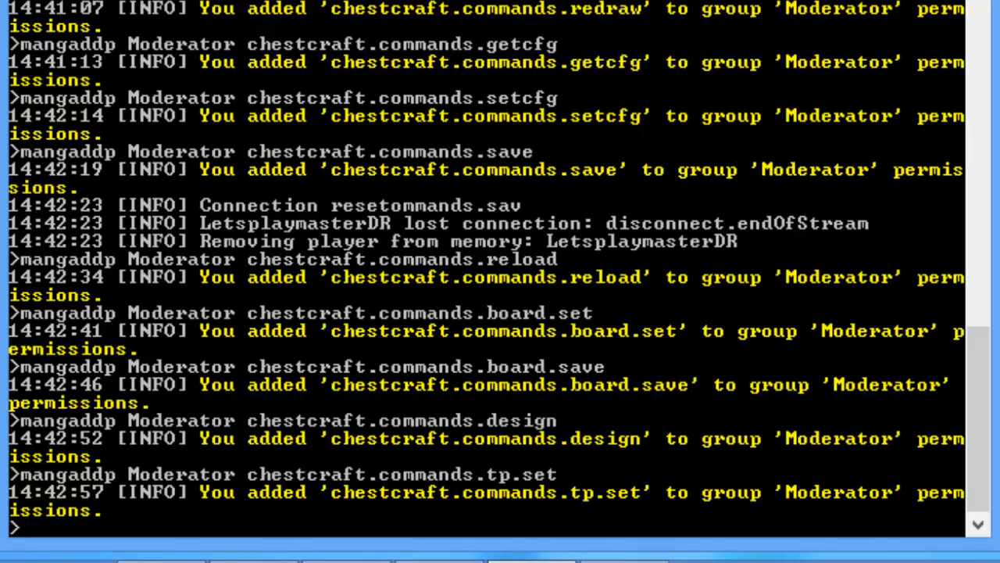
pyautogui.click(253, 558)
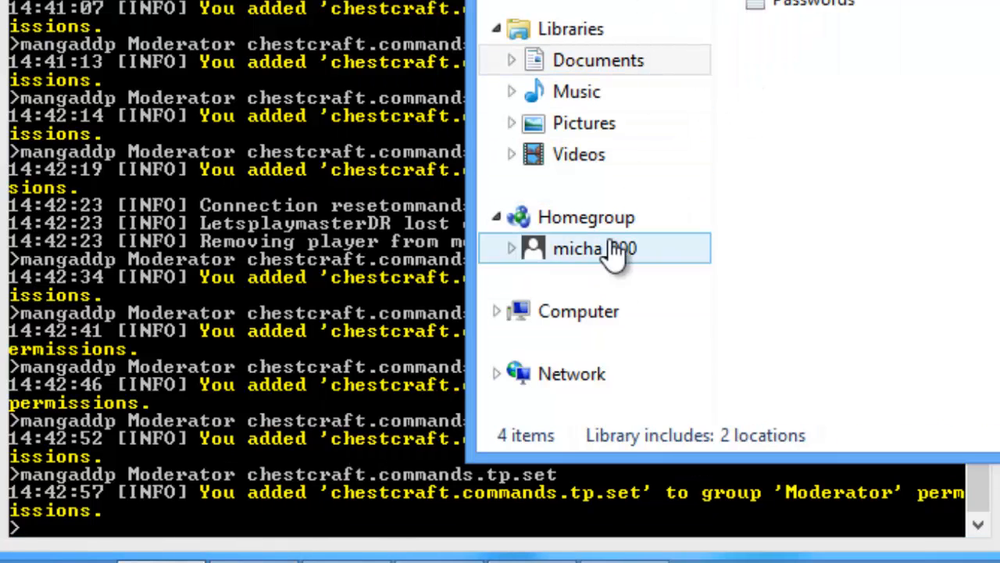
# Step: Navigate from Computer to C:\Minecraft Server\plugins
pyautogui.click(607, 312)
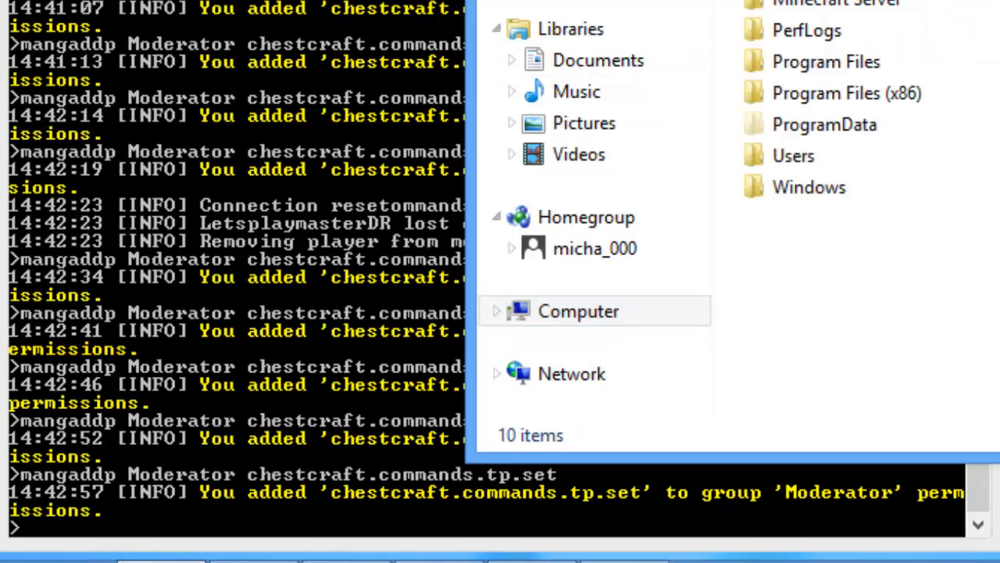
pyautogui.doubleClick(863, 93)
pyautogui.press('BackSpace')
pyautogui.press('m')
pyautogui.press('Return')
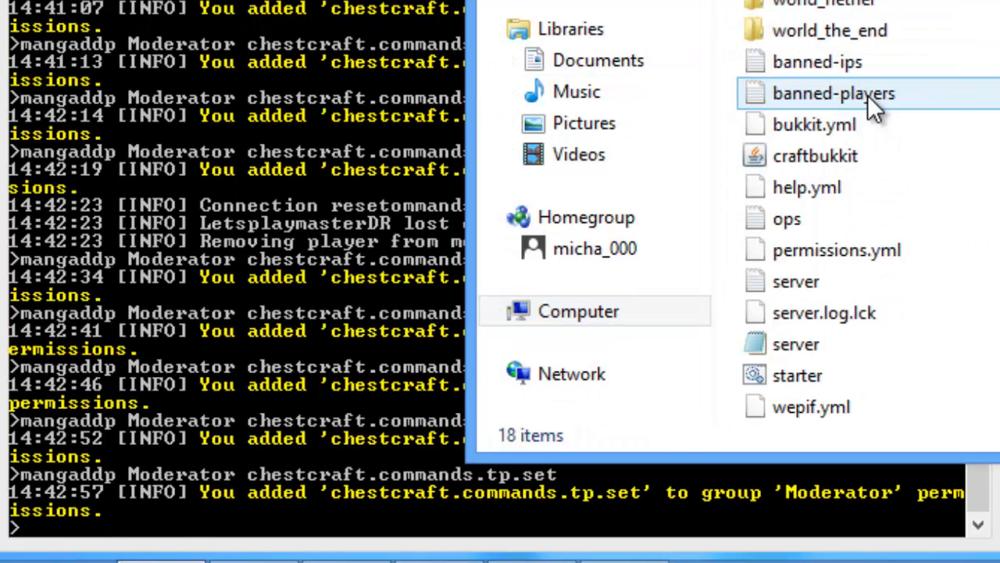
pyautogui.press('p')
pyautogui.press('Return')
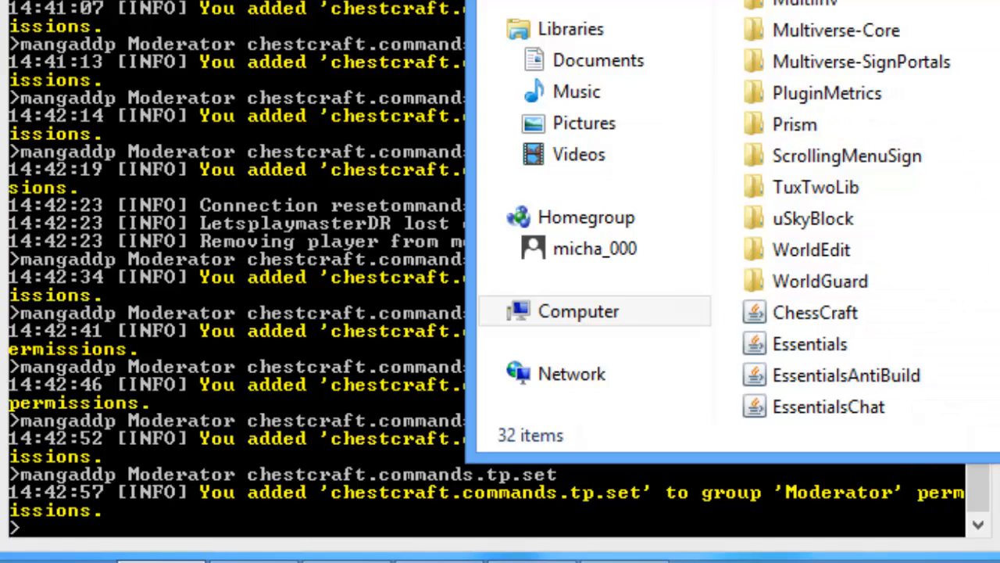
# Step: Scroll the plugins list and open the GroupManager folder
pyautogui.scroll(-2, 847, 209)
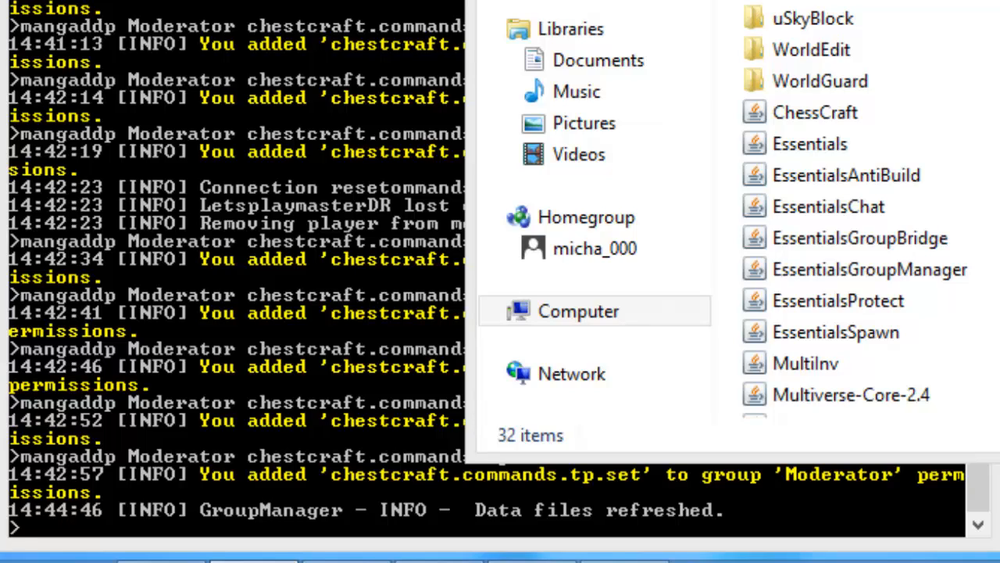
pyautogui.click(827, 1)
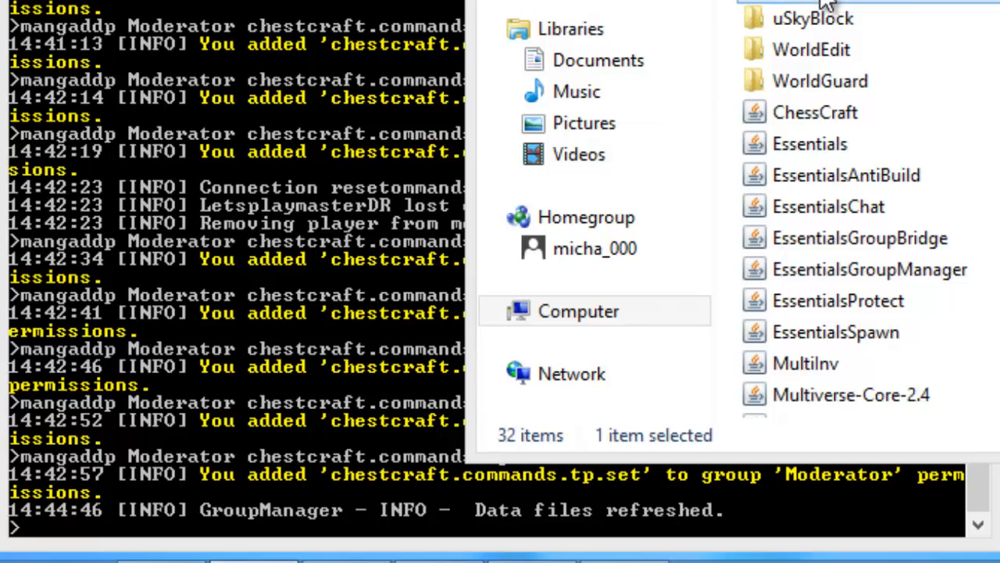
pyautogui.scroll(1, 827, 1)
pyautogui.scroll(2, 826, 2)
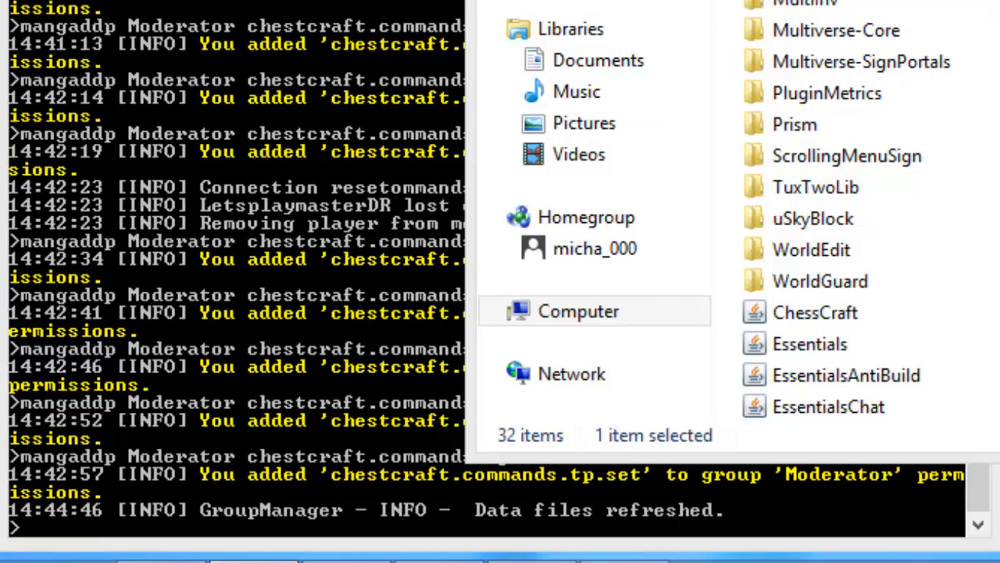
pyautogui.doubleClick(837, 5)
# Step: Open globalgroups.yml in Notepad++ via Edit with Notepad++
pyautogui.click(840, 7)
pyautogui.rightClick(840, 6)
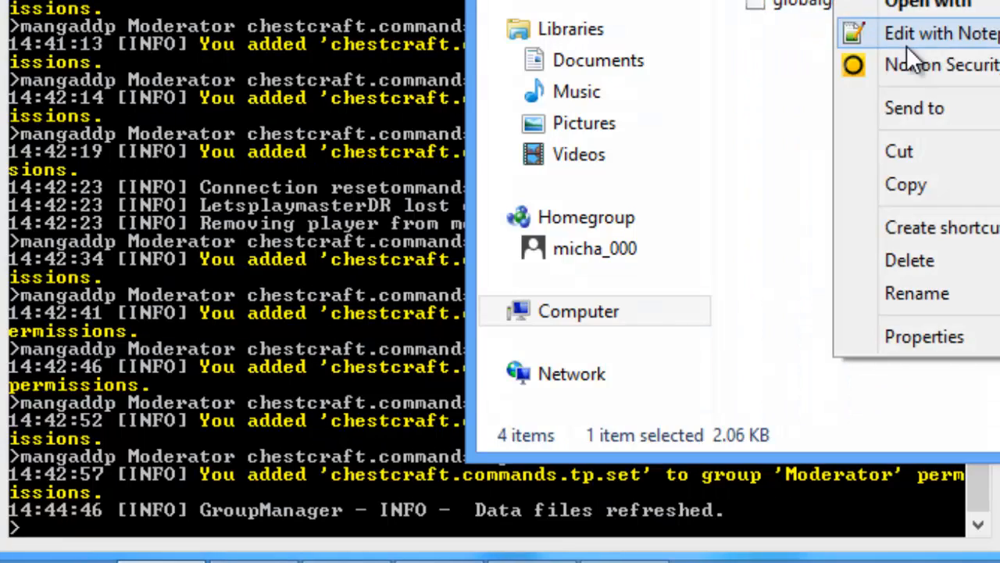
pyautogui.click(911, 35)
pyautogui.click(547, 114)
# Step: Read through the groupmanager, essentials and vanish permission nodes, then leave the file
pyautogui.hotkey('ctrl', 'End')
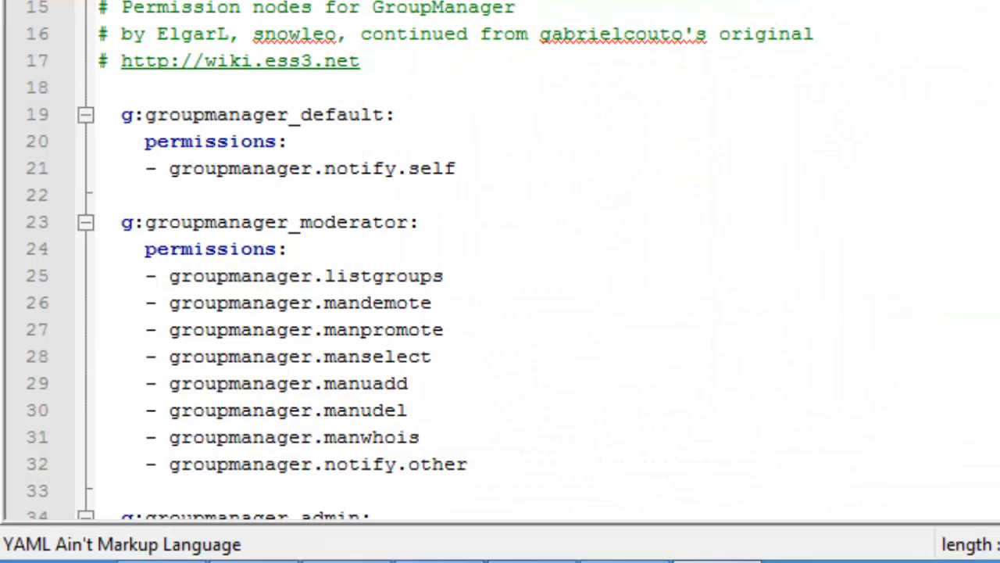
pyautogui.press('Down')
pyautogui.press('Down')
pyautogui.press('Down')
pyautogui.press('Down')
pyautogui.press('Down')
pyautogui.press('Down')
pyautogui.press('Down')
pyautogui.press('Down')
pyautogui.press('Down')
pyautogui.press('Down')
pyautogui.press('Down')
pyautogui.press('Down')
pyautogui.press('Down')
pyautogui.press('Down')
pyautogui.press('Down')
pyautogui.press('Down')
pyautogui.press('Down')
pyautogui.press('Down')
pyautogui.press('Down')
pyautogui.press('Down')
pyautogui.press('Up')
pyautogui.press('Up')
pyautogui.press('Up')
pyautogui.press('Up')
pyautogui.press('Up')
pyautogui.press('Up')
pyautogui.press('Up')
pyautogui.press('Up')
pyautogui.press('Up')
pyautogui.press('Up')
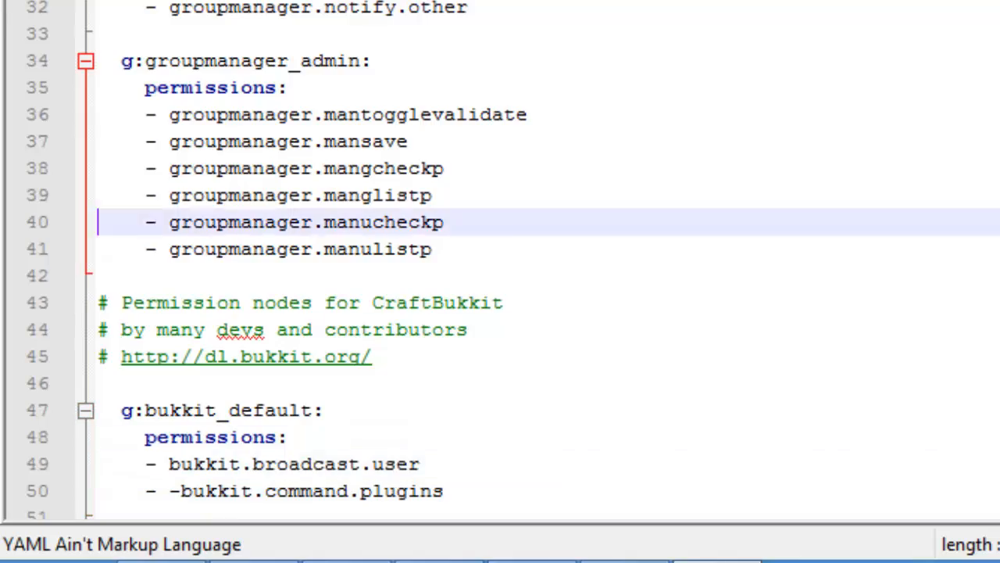
pyautogui.press('Up')
pyautogui.press('Down')
pyautogui.press('Down')
pyautogui.press('Down')
pyautogui.press('Down')
pyautogui.press('Down')
pyautogui.press('Down')
pyautogui.press('Down')
pyautogui.press('Down')
pyautogui.press('Down')
pyautogui.press('Down')
pyautogui.press('Down')
pyautogui.press('Down')
pyautogui.press('Down')
pyautogui.press('Down')
pyautogui.press('Down')
pyautogui.press('Down')
pyautogui.press('Down')
pyautogui.press('Down')
pyautogui.press('Down')
pyautogui.press('Down')
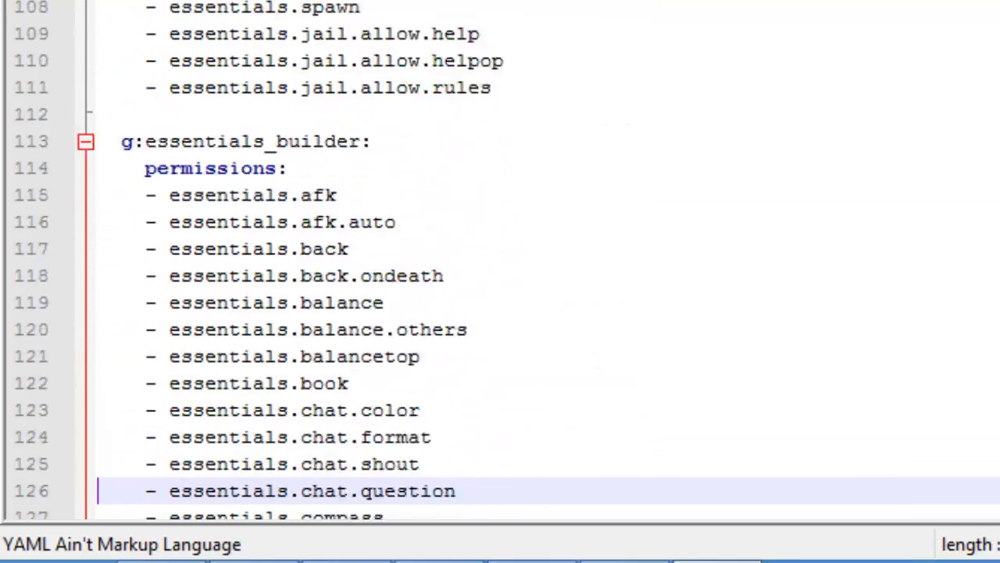
pyautogui.press('Down')
pyautogui.press('Down')
pyautogui.press('Down')
pyautogui.press('Down')
pyautogui.press('Down')
pyautogui.press('Down')
pyautogui.press('Down')
pyautogui.press('Down')
pyautogui.press('Down')
pyautogui.press('Down')
pyautogui.press('Down')
pyautogui.press('Down')
pyautogui.press('Down')
pyautogui.press('Down')
pyautogui.press('Down')
pyautogui.press('Down')
pyautogui.press('Down')
pyautogui.press('Down')
pyautogui.press('Down')
pyautogui.press('Down')
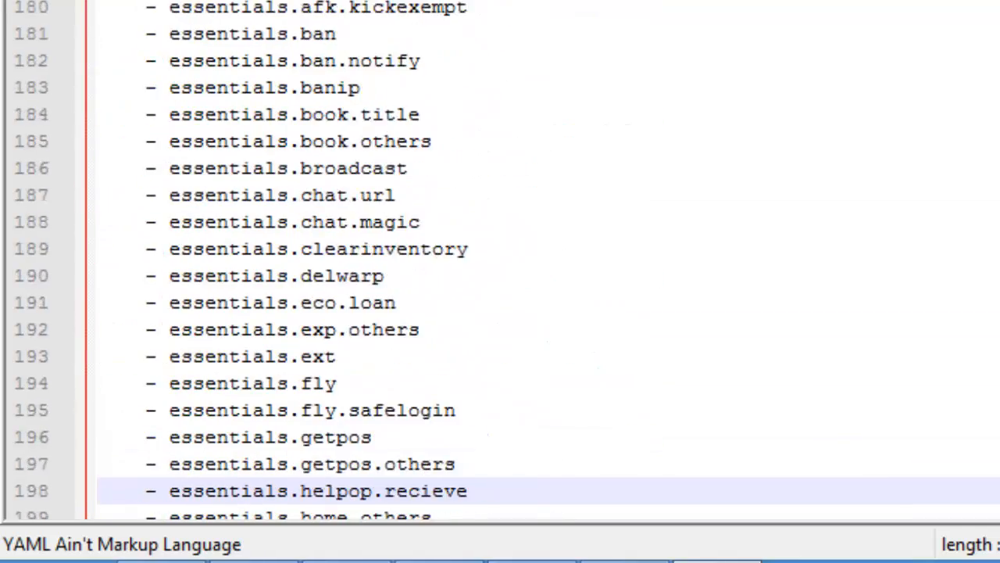
pyautogui.press('Down')
pyautogui.press('Down')
pyautogui.press('Down')
pyautogui.press('Down')
pyautogui.press('Down')
pyautogui.press('Down')
pyautogui.press('Down')
pyautogui.press('Down')
pyautogui.press('Down')
pyautogui.press('Down')
pyautogui.press('Down')
pyautogui.press('Down')
pyautogui.press('Down')
pyautogui.press('Down')
pyautogui.press('Down')
pyautogui.press('Down')
pyautogui.press('Down')
pyautogui.press('Down')
pyautogui.press('Down')
pyautogui.press('Down')
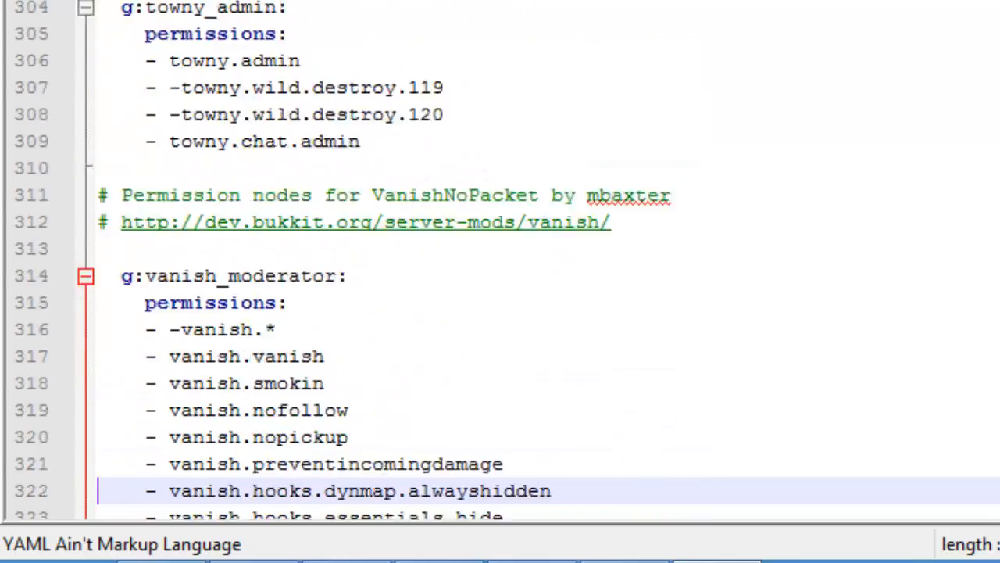
pyautogui.hotkey('ctrl', 'End')
pyautogui.hotkey('alt', 'Tab')
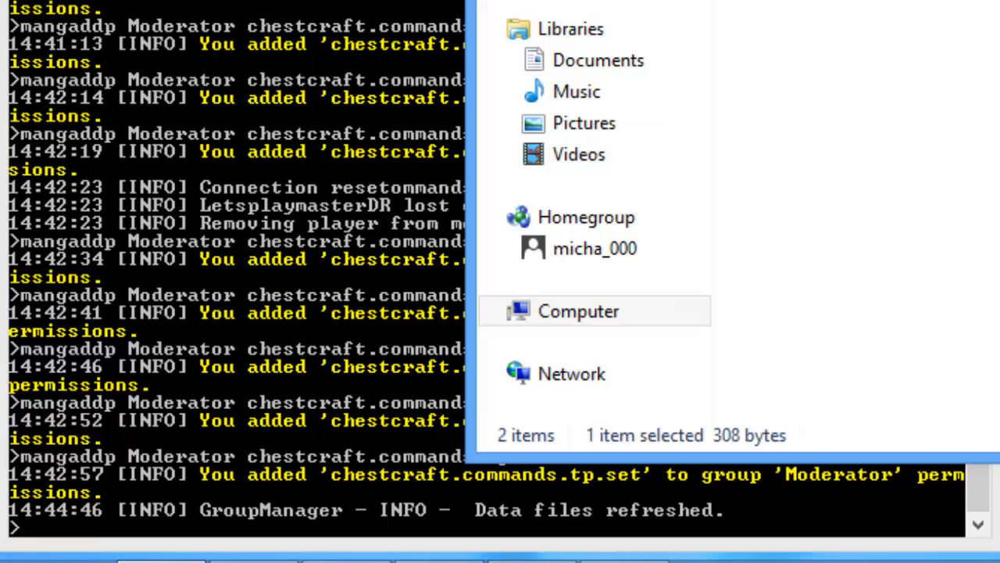
# Step: Check the Moderator group's ChessCraft permissions in the groups file
pyautogui.hotkey('alt', 'Tab')
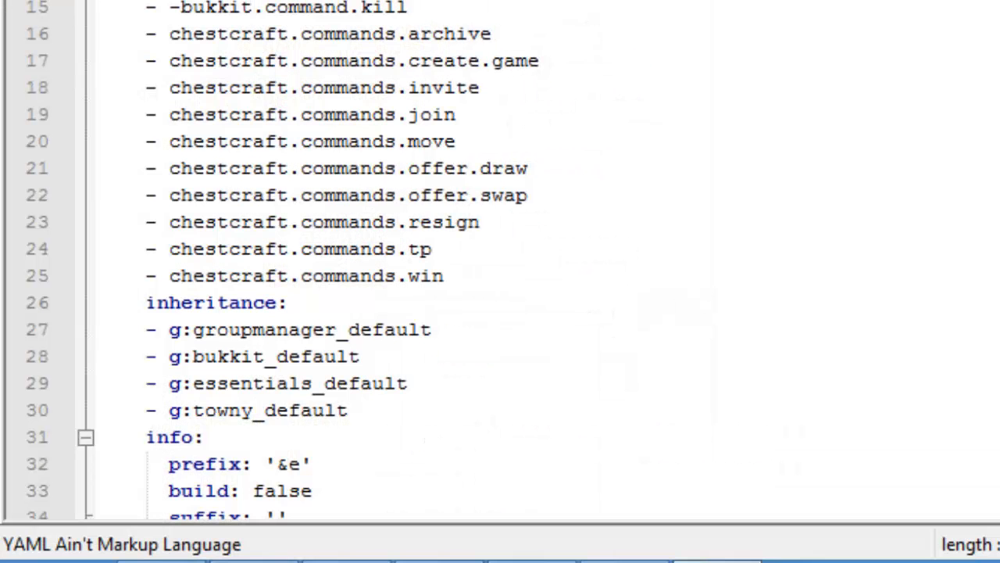
pyautogui.press('Down')
pyautogui.press('Down')
pyautogui.press('Down')
pyautogui.press('Down')
pyautogui.press('Down')
pyautogui.press('Down')
pyautogui.press('Down')
pyautogui.press('Down')
pyautogui.press('Down')
pyautogui.press('Down')
pyautogui.press('Down')
pyautogui.press('Down')
pyautogui.press('Down')
pyautogui.press('Down')
pyautogui.press('Down')
pyautogui.press('Down')
pyautogui.press('Down')
pyautogui.press('Down')
pyautogui.press('Down')
pyautogui.press('Down')
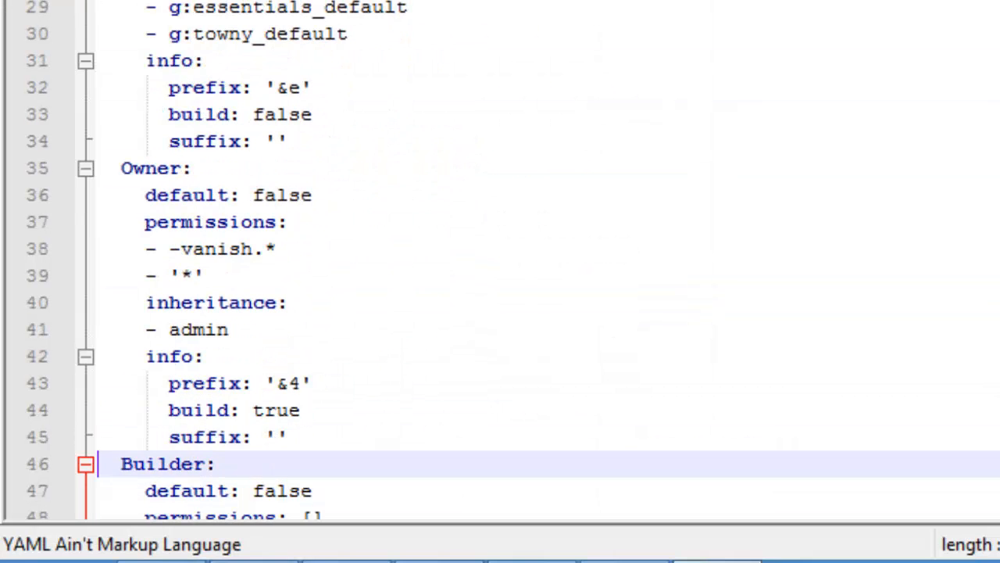
pyautogui.press('Up')
pyautogui.press('Up')
pyautogui.press('Up')
pyautogui.press('Up')
pyautogui.press('Up')
pyautogui.press('Up')
pyautogui.press('Up')
pyautogui.press('Up')
pyautogui.press('Up')
pyautogui.press('Up')
pyautogui.press('Up')
pyautogui.press('Up')
pyautogui.press('Up')
pyautogui.press('Up')
pyautogui.press('Up')
pyautogui.press('Up')
pyautogui.press('Up')
pyautogui.press('Up')
pyautogui.press('Up')
pyautogui.press('Up')
pyautogui.press('Up')
pyautogui.press('Down')
pyautogui.press('Down')
pyautogui.press('Down')
pyautogui.press('Down')
pyautogui.press('Down')
pyautogui.press('Down')
pyautogui.press('Down')
pyautogui.press('Down')
pyautogui.press('Down')
pyautogui.press('Down')
pyautogui.press('Down')
pyautogui.press('Down')
pyautogui.press('Down')
pyautogui.press('Down')
pyautogui.press('Down')
pyautogui.press('Down')
pyautogui.press('Down')
pyautogui.press('Down')
pyautogui.press('Down')
pyautogui.press('Down')
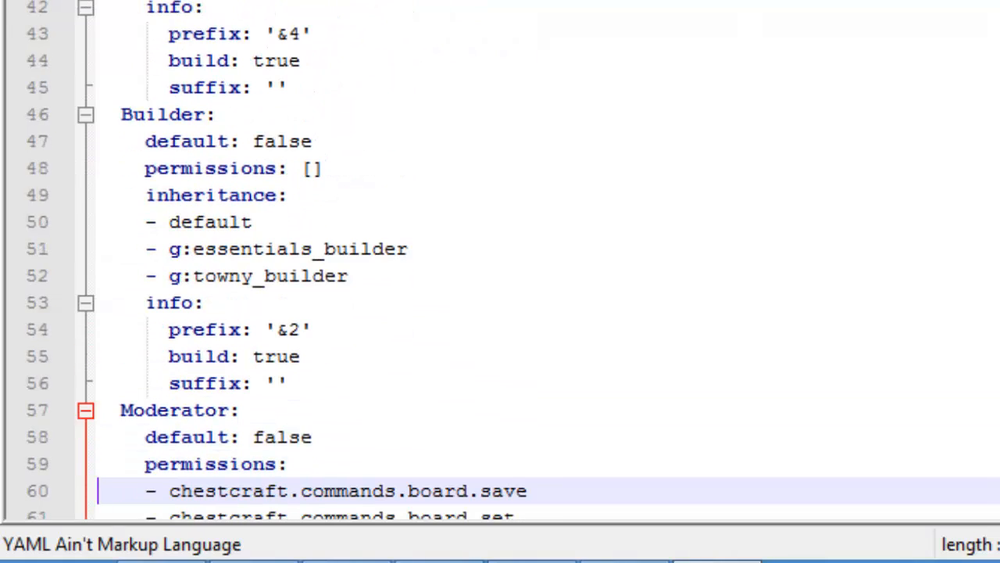
pyautogui.press('Down')
pyautogui.press('Down')
pyautogui.press('Down')
pyautogui.press('Up')
pyautogui.press('Up')
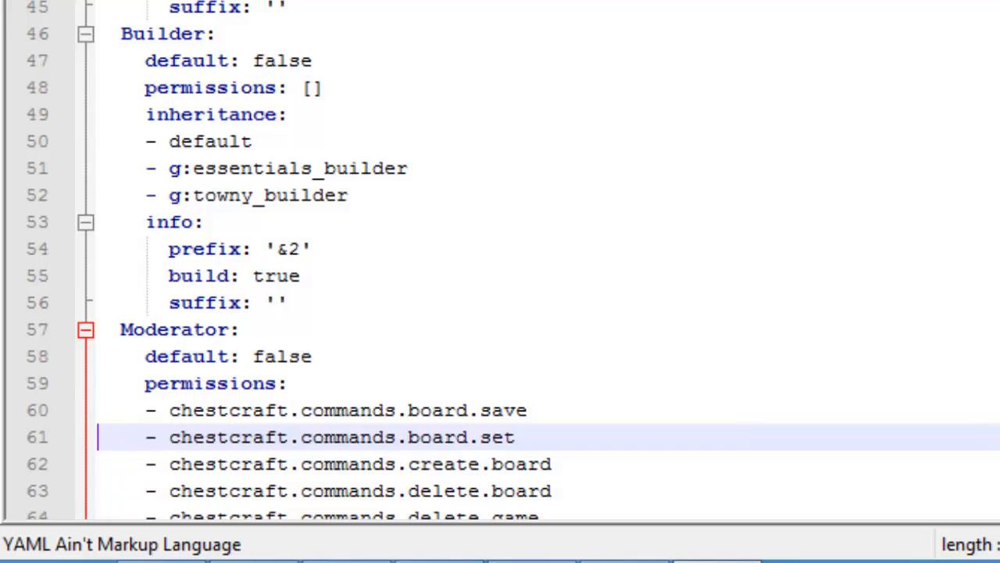
pyautogui.press('Up')
pyautogui.press('Up')
pyautogui.press('Up')
pyautogui.press('Down')
pyautogui.press('Down')
pyautogui.press('Down')
pyautogui.press('Down')
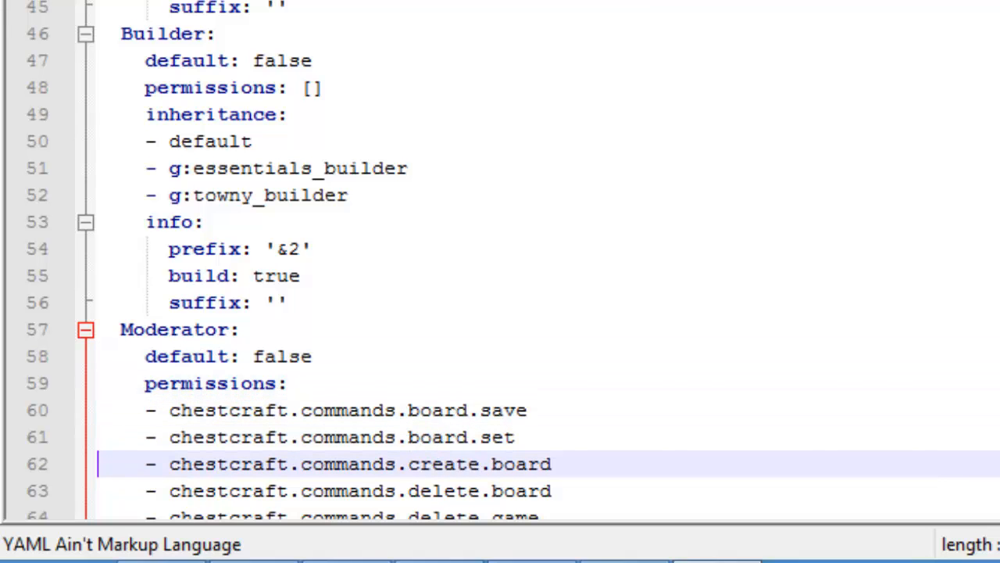
pyautogui.press('Up')
pyautogui.press('Up')
pyautogui.press('Up')
pyautogui.press('Up')
pyautogui.press('Up')
pyautogui.press('Up')
pyautogui.press('Up')
pyautogui.press('Up')
pyautogui.press('Up')
pyautogui.press('Up')
pyautogui.press('Up')
pyautogui.press('Up')
pyautogui.press('Up')
pyautogui.press('Up')
pyautogui.press('Up')
pyautogui.press('Up')
pyautogui.press('Up')
# Step: Review the default group's ChessCraft permissions, then close the file and return to the console
pyautogui.scroll(10, 500, 258)
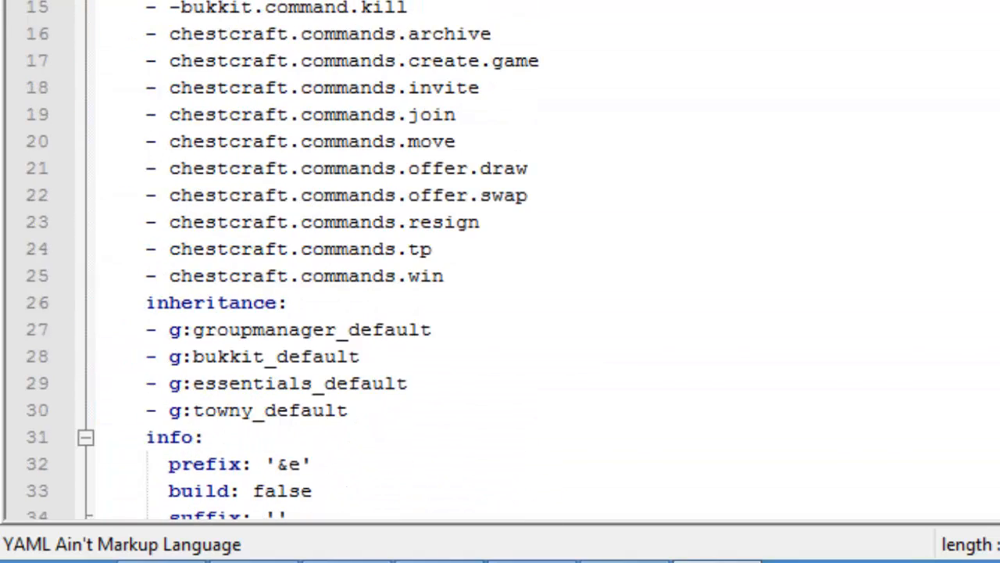
pyautogui.click(406, 8)
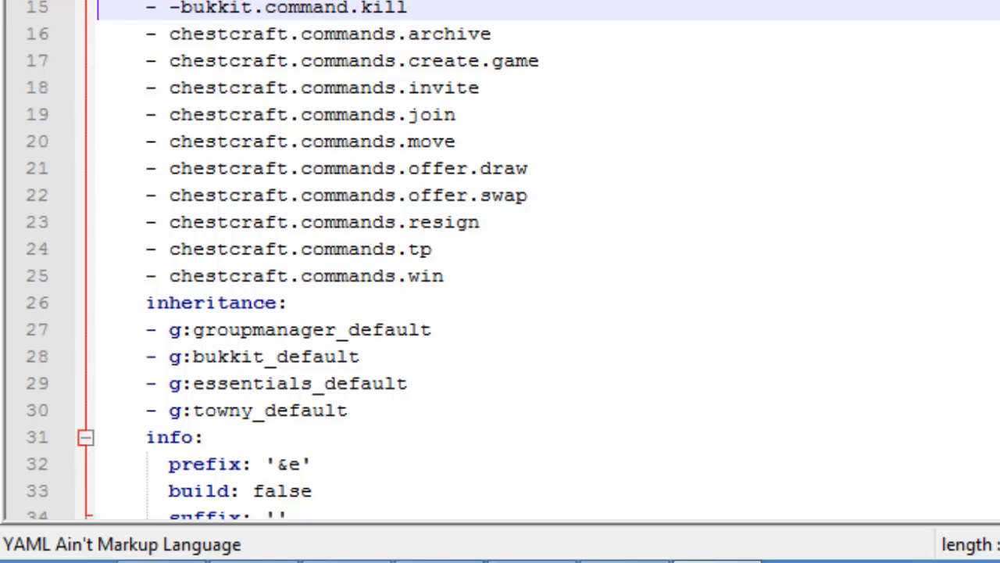
pyautogui.press('Down')
pyautogui.press('Down')
pyautogui.press('Down')
pyautogui.press('Down')
pyautogui.press('Down')
pyautogui.press('Down')
pyautogui.press('Down')
pyautogui.press('Down')
pyautogui.press('Down')
pyautogui.press('Down')
pyautogui.press('Down')
pyautogui.press('Down')
pyautogui.press('Down')
pyautogui.press('Down')
pyautogui.press('Down')
pyautogui.press('Down')
pyautogui.press('Down')
pyautogui.press('Down')
pyautogui.press('Down')
pyautogui.press('Down')
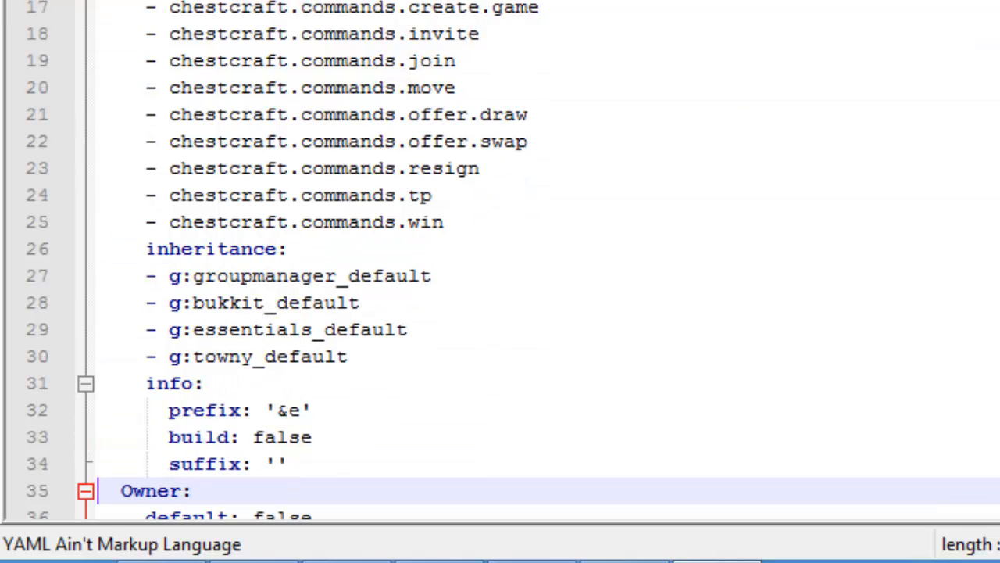
pyautogui.hotkey('alt', 'Tab')
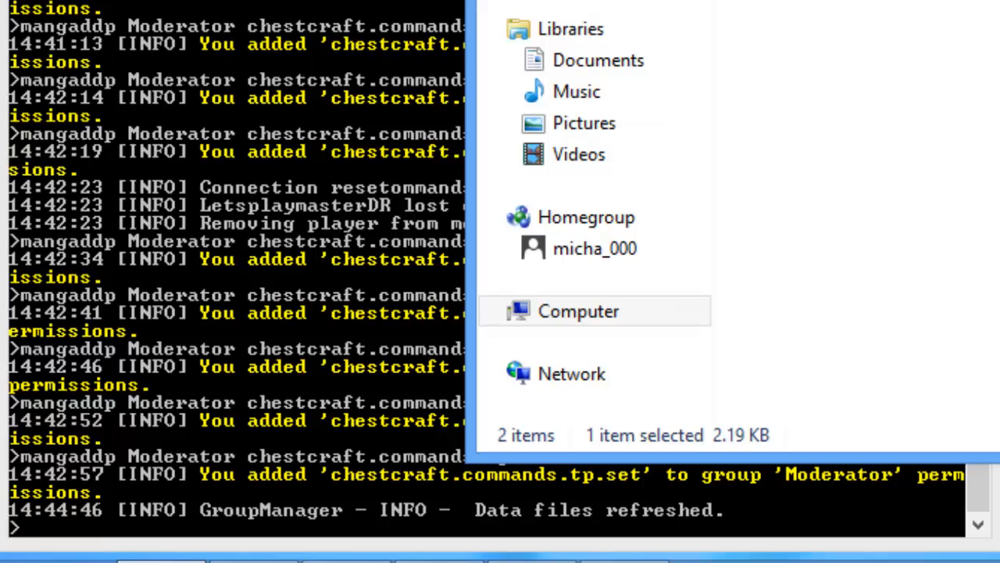
pyautogui.click(254, 561)
# Step: Look over the GroupManager folder in File Explorer, then bring the server console back to front
pyautogui.click(160, 561)
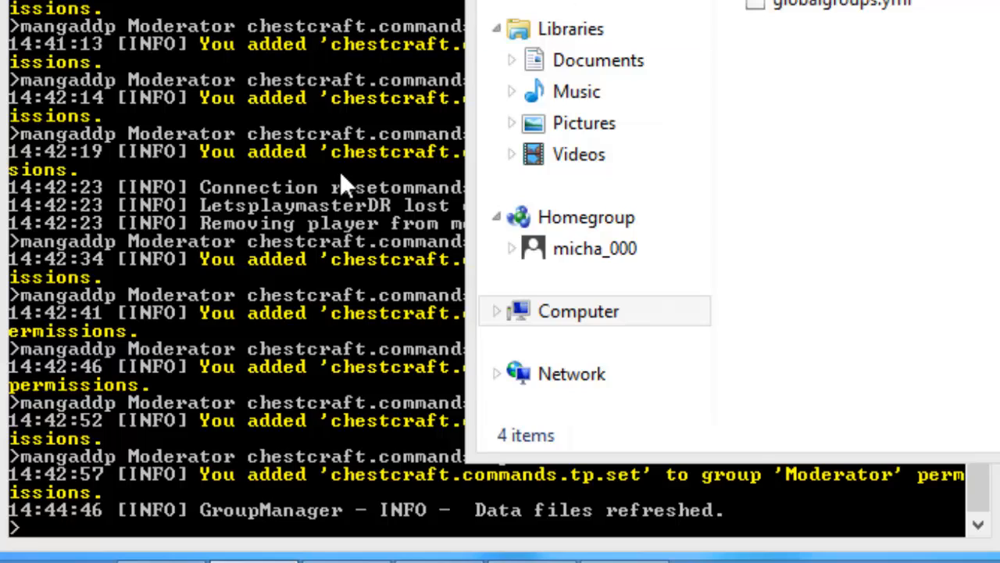
pyautogui.click(383, 133)
# Step: Type a mangaddp Moderator groupmanager.* command at the console prompt
pyautogui.write('manga')
pyautogui.press('Up')
pyautogui.press('BackSpace')
pyautogui.press('BackSpace')
pyautogui.press('BackSpace')
pyautogui.press('BackSpace')
pyautogui.press('BackSpace')
pyautogui.press('BackSpace')
pyautogui.press('BackSpace')
pyautogui.press('BackSpace')
pyautogui.press('BackSpace')
pyautogui.press('BackSpace')
pyautogui.press('BackSpace')
pyautogui.press('BackSpace')
pyautogui.press('BackSpace')
pyautogui.press('BackSpace')
pyautogui.press('BackSpace')
pyautogui.press('BackSpace')
pyautogui.press('BackSpace')
pyautogui.press('BackSpace')
pyautogui.press('BackSpace')
pyautogui.press('BackSpace')
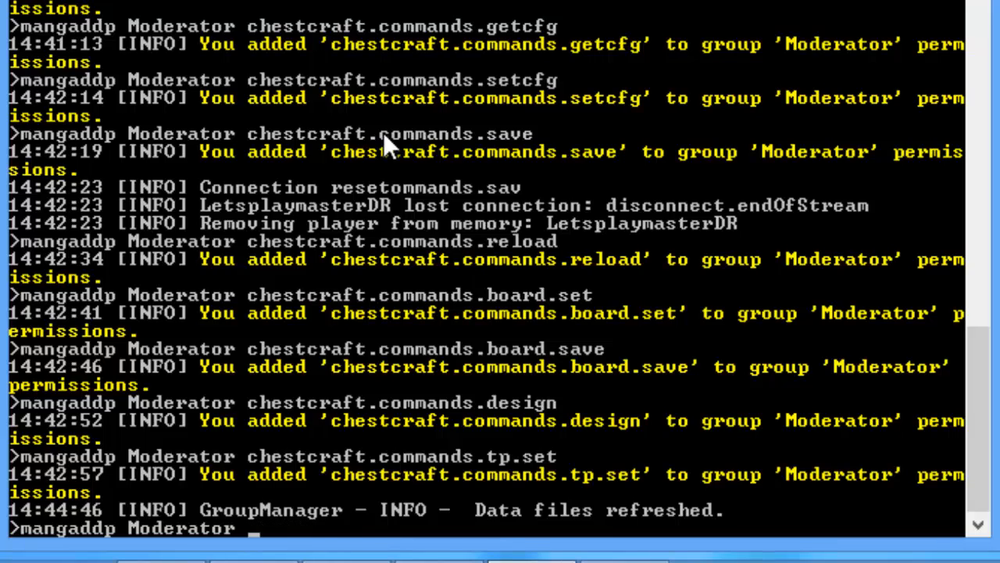
pyautogui.write('-groupm')
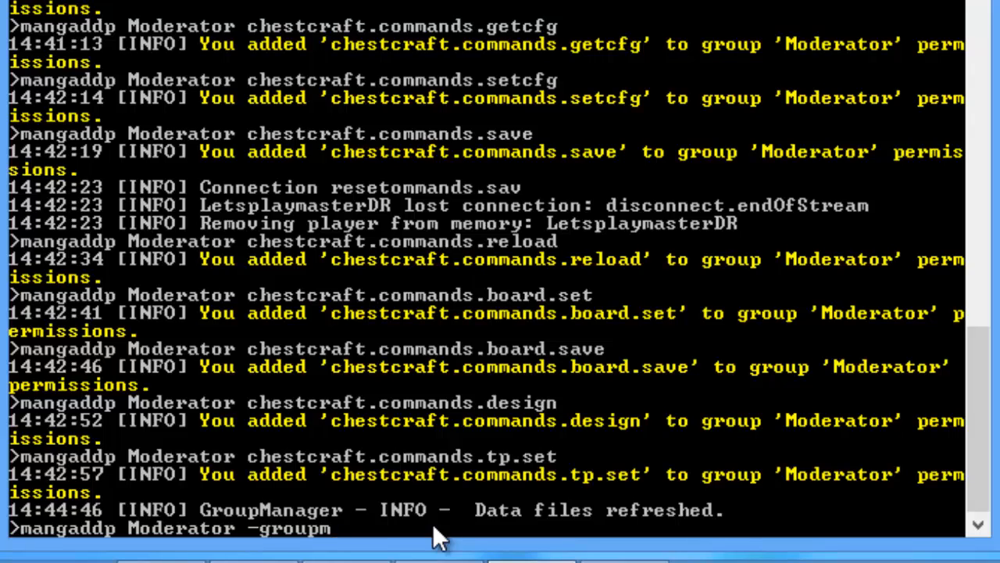
pyautogui.press('BackSpace')
pyautogui.press('BackSpace')
pyautogui.press('BackSpace')
pyautogui.press('BackSpace')
pyautogui.press('BackSpace')
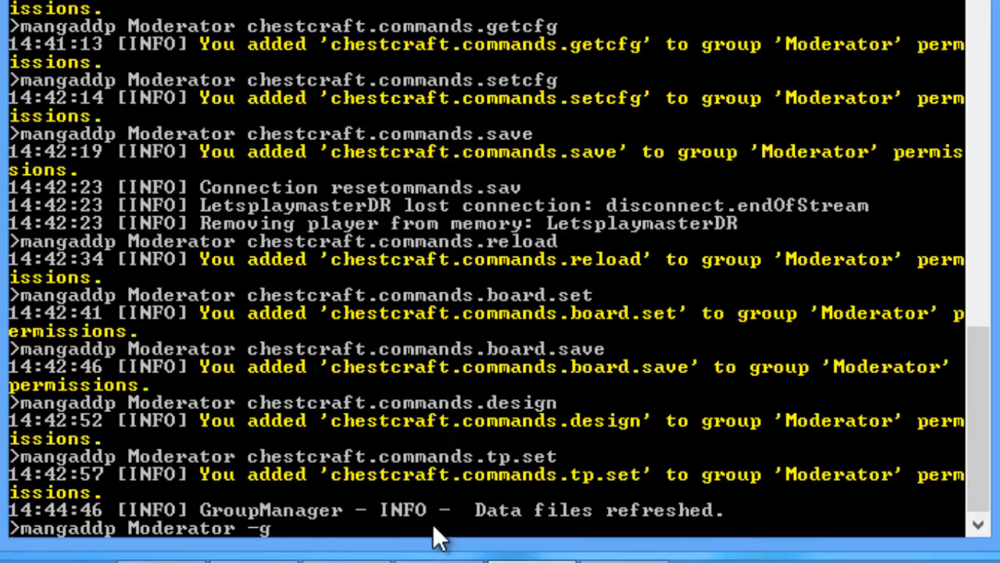
pyautogui.write('roup')
pyautogui.press('BackSpace')
pyautogui.press('BackSpace')
pyautogui.press('BackSpace')
pyautogui.press('BackSpace')
pyautogui.press('BackSpace')
pyautogui.press('BackSpace')
pyautogui.write('groupmanager.*')
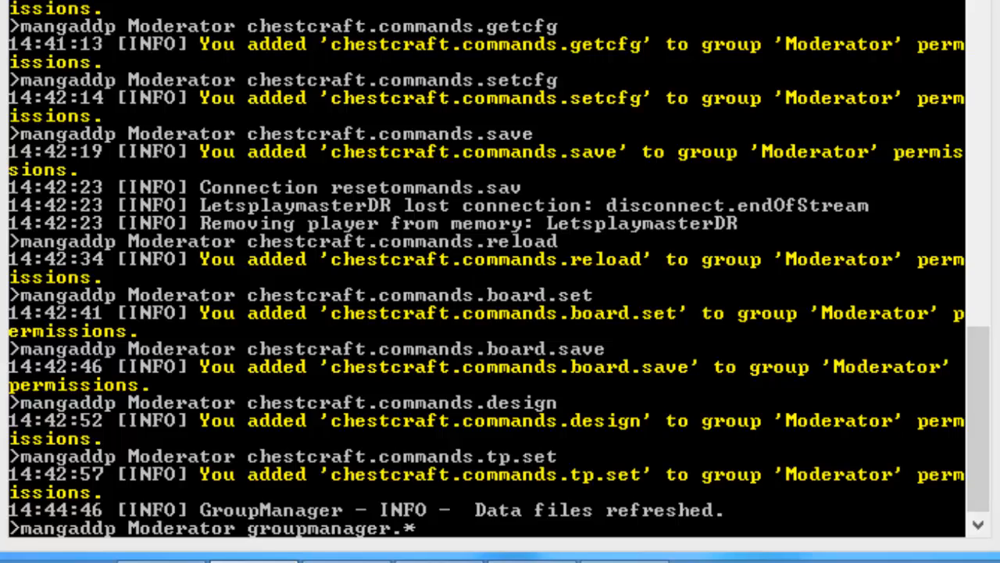
# Step: Check plugin names in Explorer, close it, and change the pending command to 'mangaddp default'
pyautogui.click(162, 561)
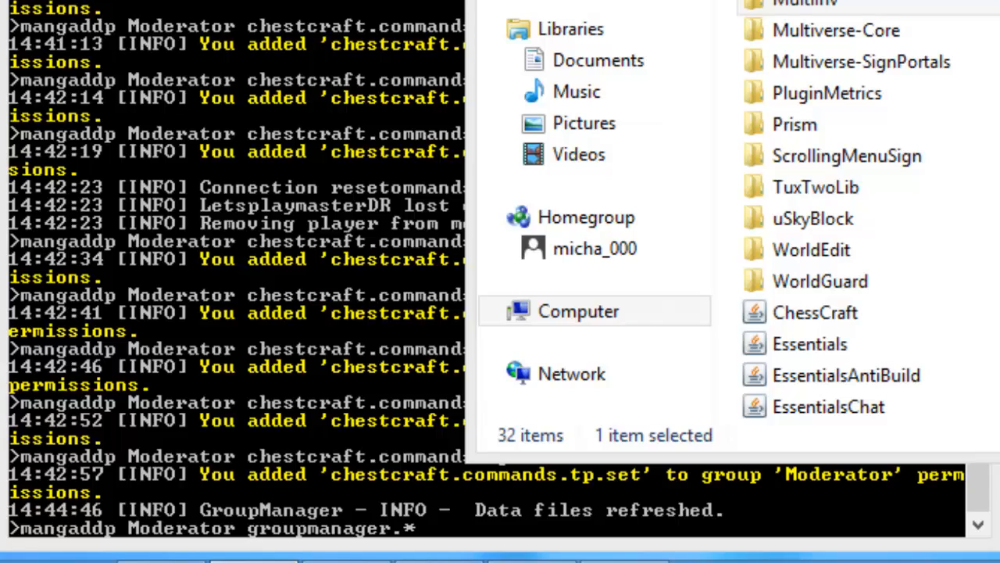
pyautogui.hotkey('alt', 'F4')
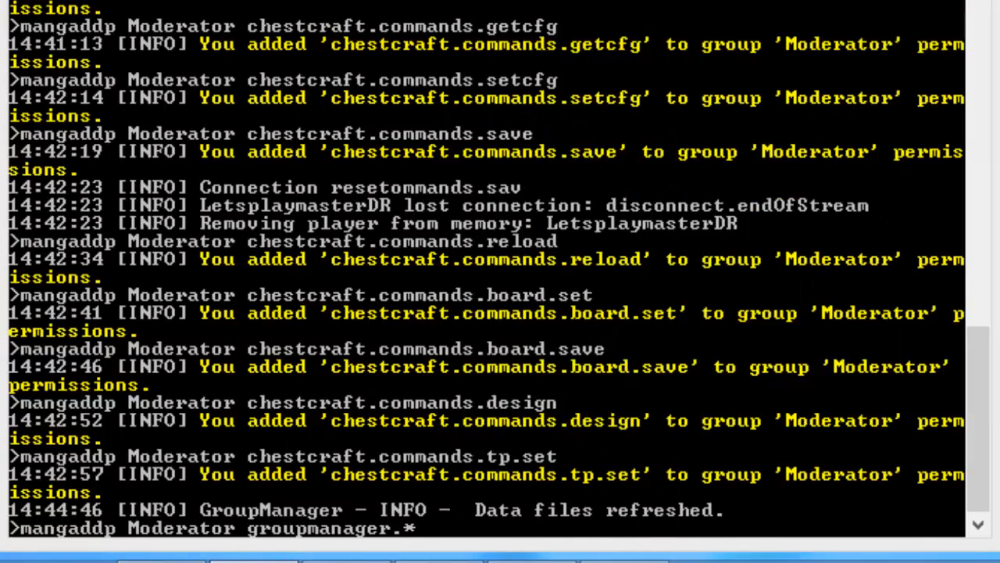
pyautogui.click(786, 504)
pyautogui.press('BackSpace')
pyautogui.press('BackSpace')
pyautogui.press('BackSpace')
pyautogui.press('BackSpace')
pyautogui.press('BackSpace')
pyautogui.press('BackSpace')
pyautogui.press('BackSpace')
pyautogui.press('BackSpace')
pyautogui.press('BackSpace')
pyautogui.press('BackSpace')
pyautogui.press('BackSpace')
pyautogui.press('BackSpace')
pyautogui.press('BackSpace')
pyautogui.press('BackSpace')
pyautogui.press('BackSpace')
pyautogui.press('BackSpace')
pyautogui.press('BackSpace')
pyautogui.press('BackSpace')
pyautogui.press('BackSpace')
pyautogui.press('BackSpace')
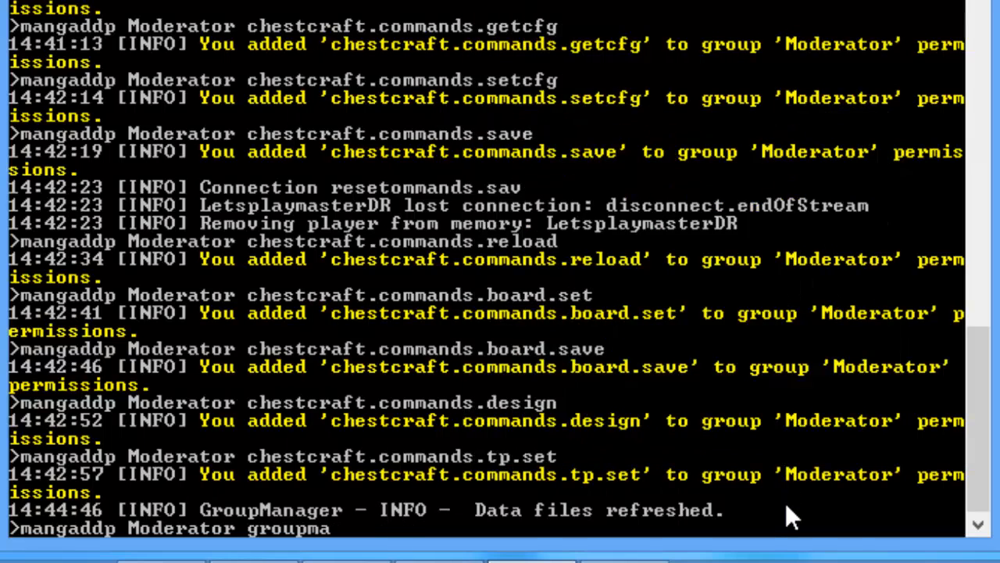
pyautogui.write('default')
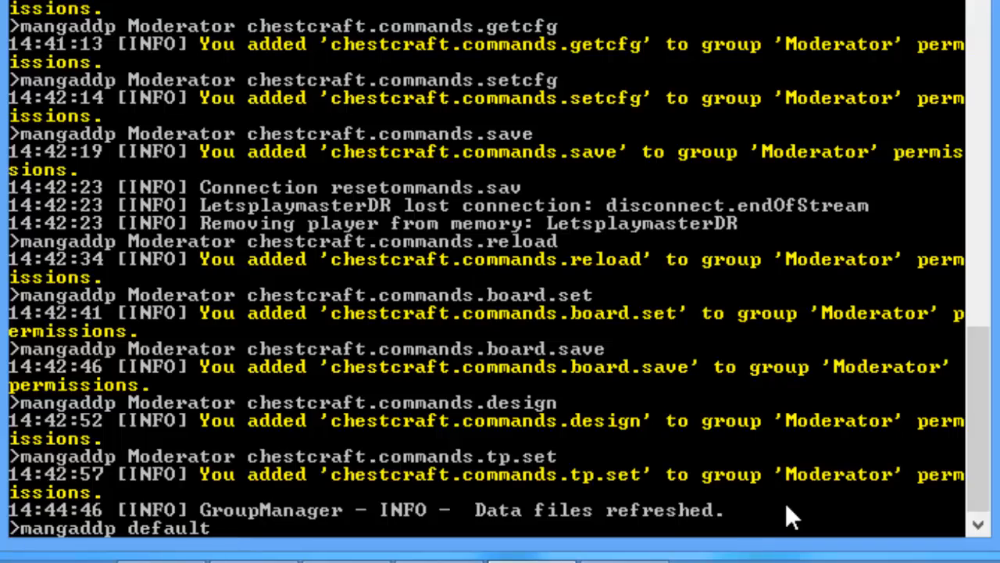
# Step: Run 'mangaddp moderator multiinv.*' to grant Moderator all MultiInv permissions
pyautogui.press('BackSpace')
pyautogui.press('BackSpace')
pyautogui.press('BackSpace')
pyautogui.press('BackSpace')
pyautogui.press('BackSpace')
pyautogui.press('BackSpace')
pyautogui.press('BackSpace')
pyautogui.press('BackSpace')
pyautogui.press('BackSpace')
pyautogui.press('BackSpace')
pyautogui.press('BackSpace')
pyautogui.press('BackSpace')
pyautogui.press('BackSpace')
pyautogui.press('BackSpace')
pyautogui.press('Up')
pyautogui.press('BackSpace')
pyautogui.press('BackSpace')
pyautogui.press('BackSpace')
pyautogui.press('BackSpace')
pyautogui.press('BackSpace')
pyautogui.press('BackSpace')
pyautogui.press('BackSpace')
pyautogui.press('BackSpace')
pyautogui.press('BackSpace')
pyautogui.press('BackSpace')
pyautogui.press('BackSpace')
pyautogui.press('BackSpace')
pyautogui.press('BackSpace')
pyautogui.press('BackSpace')
pyautogui.press('BackSpace')
pyautogui.press('BackSpace')
pyautogui.press('BackSpace')
pyautogui.press('BackSpace')
pyautogui.press('BackSpace')
pyautogui.press('BackSpace')
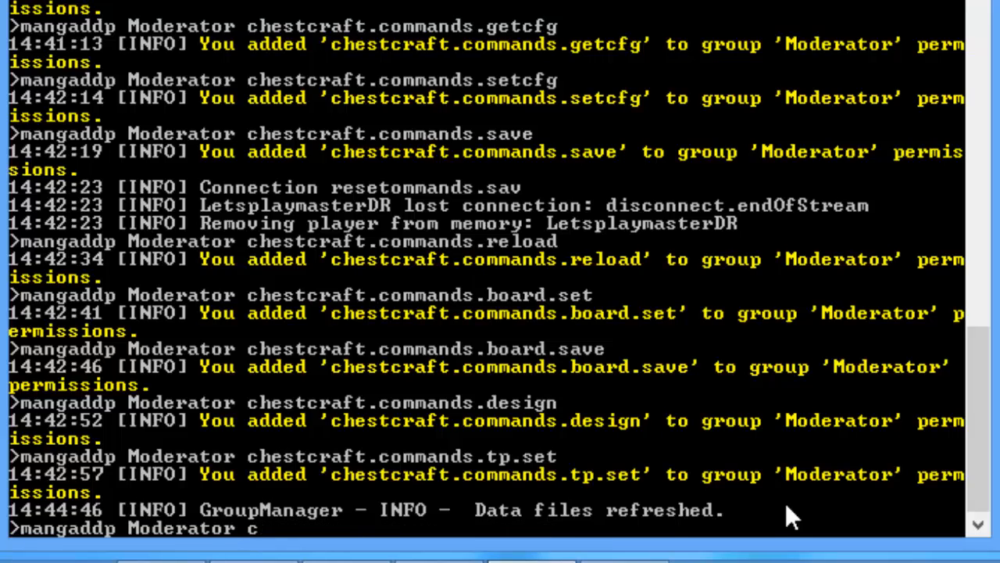
pyautogui.write('multiinv')
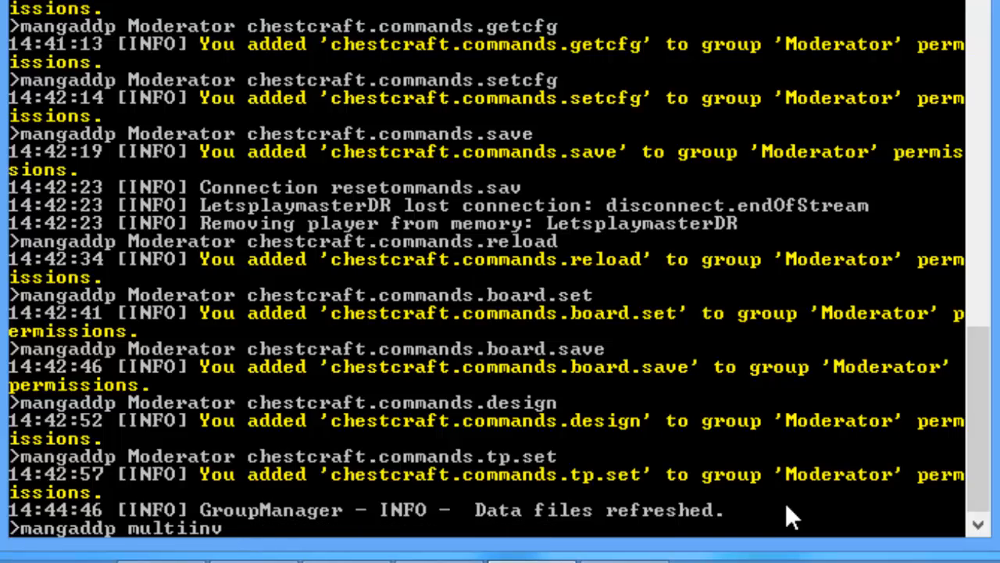
pyautogui.write('.reload')
pyautogui.press('Left')
pyautogui.press('Left')
pyautogui.press('Left')
pyautogui.press('Left')
pyautogui.press('Left')
pyautogui.press('Left')
pyautogui.press('Left')
pyautogui.press('Left')
pyautogui.press('Left')
pyautogui.press('Left')
pyautogui.press('Left')
pyautogui.press('Left')
pyautogui.press('Left')
pyautogui.press('Left')
pyautogui.press('Left')
pyautogui.press('Left')
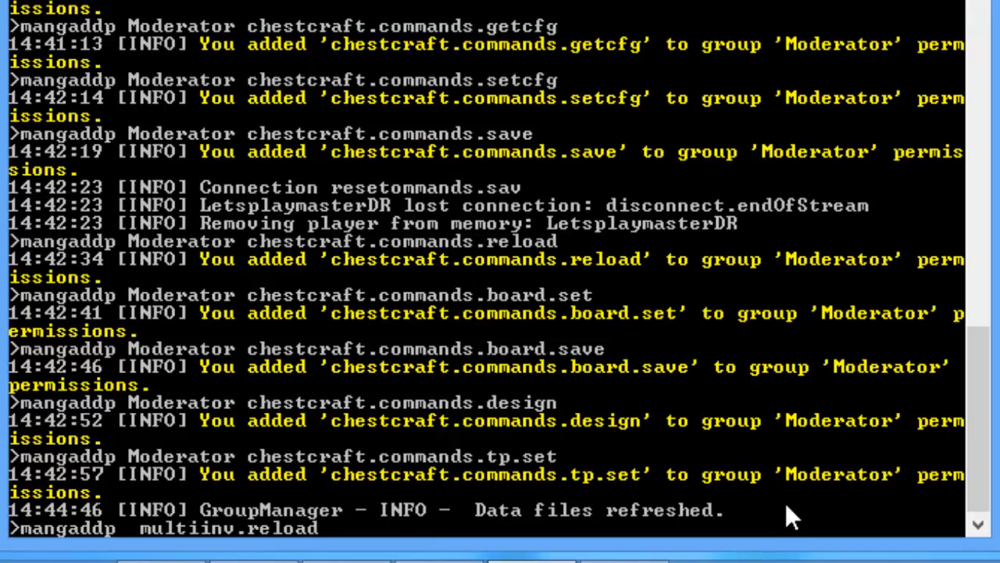
pyautogui.write('moderator')
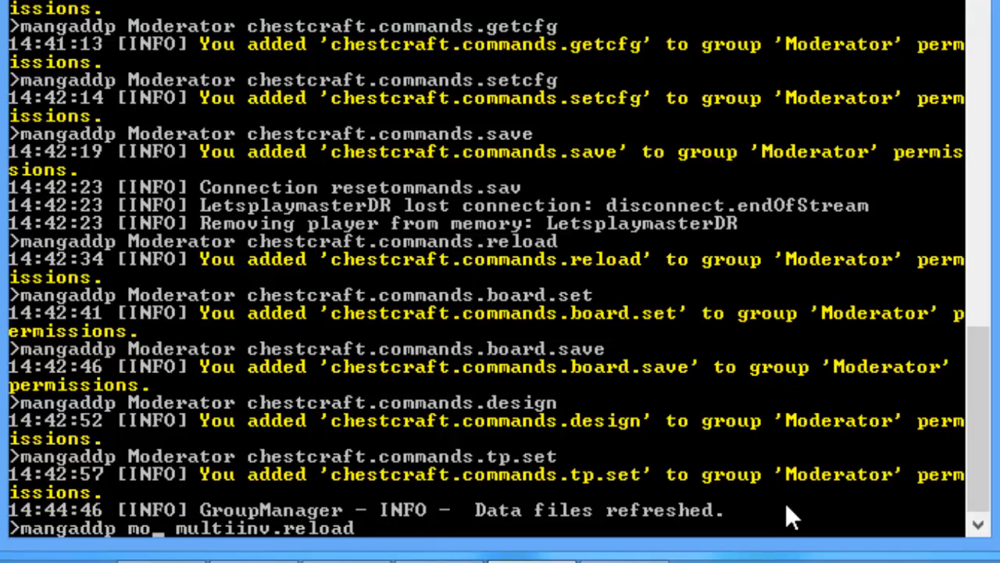
pyautogui.press('Delete')
pyautogui.press('Left')
pyautogui.press('Left')
pyautogui.press('Left')
pyautogui.press('Left')
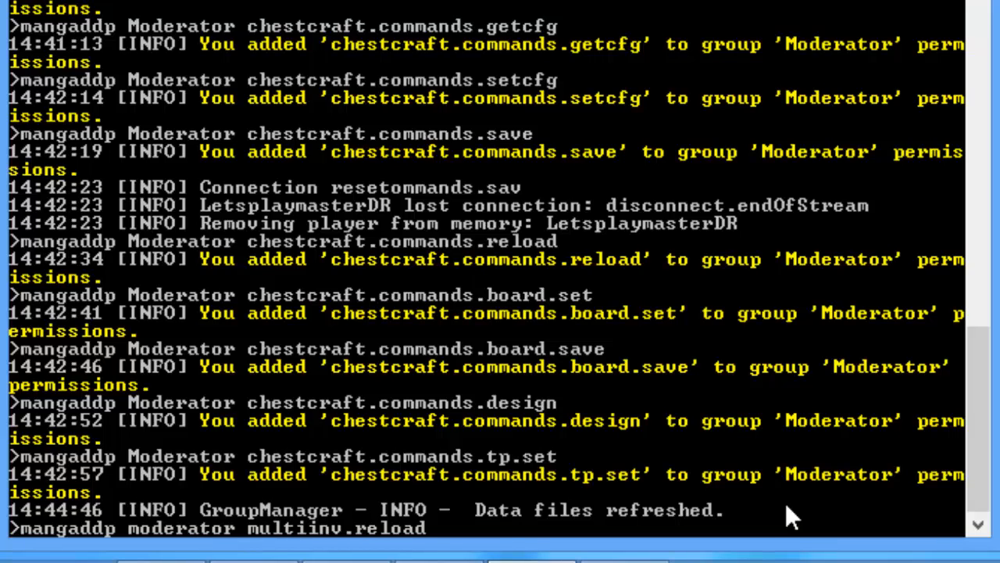
pyautogui.press('Right')
pyautogui.press('Right')
pyautogui.press('Right')
pyautogui.press('Right')
pyautogui.press('End')
pyautogui.press('BackSpace')
pyautogui.press('BackSpace')
pyautogui.press('BackSpace')
pyautogui.press('BackSpace')
pyautogui.press('BackSpace')
pyautogui.press('BackSpace')
pyautogui.write('*')
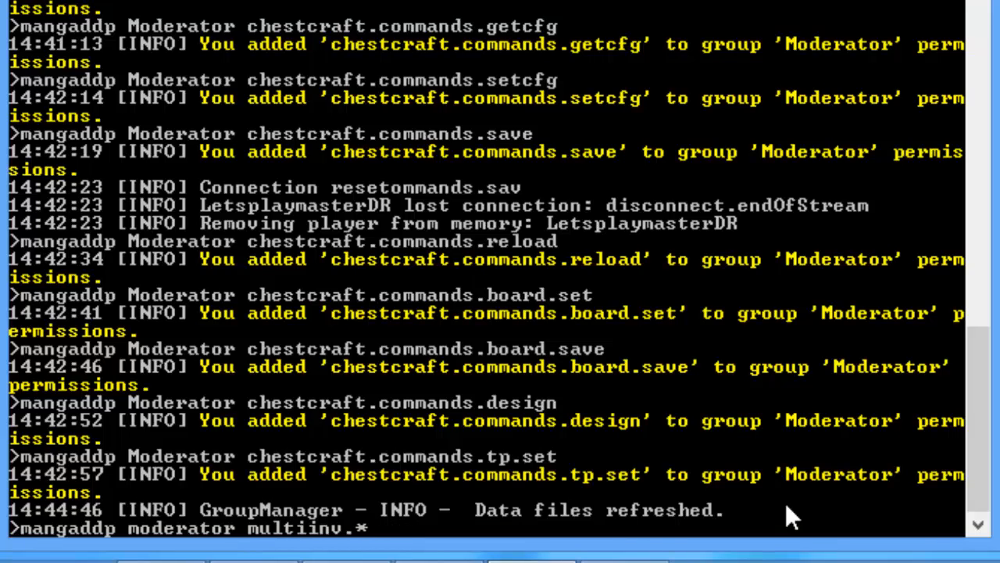
pyautogui.press('Return')
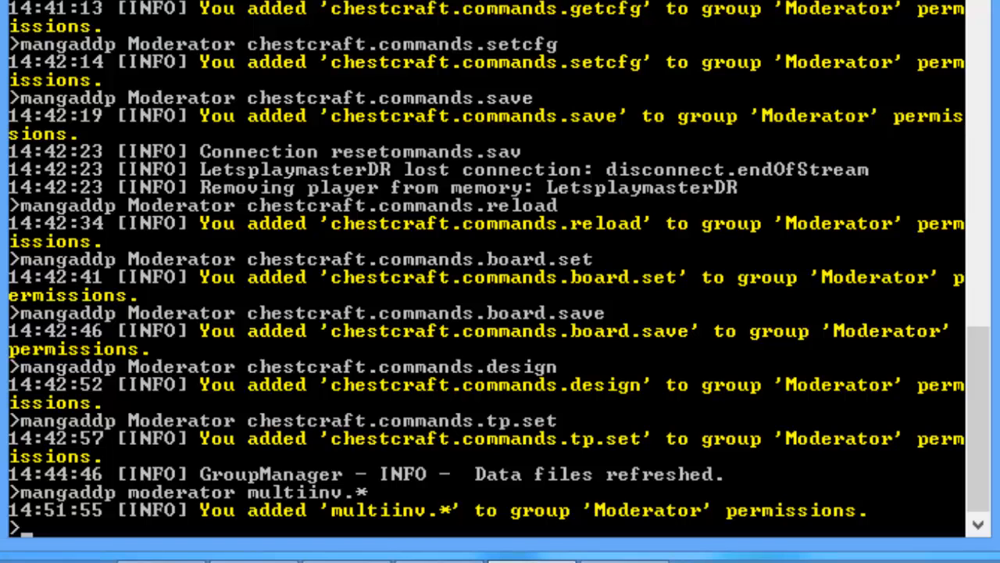
# Step: Glance at the plugins folder window, then return focus to the server console
pyautogui.click(163, 561)
pyautogui.click(162, 561)
pyautogui.click(254, 561)
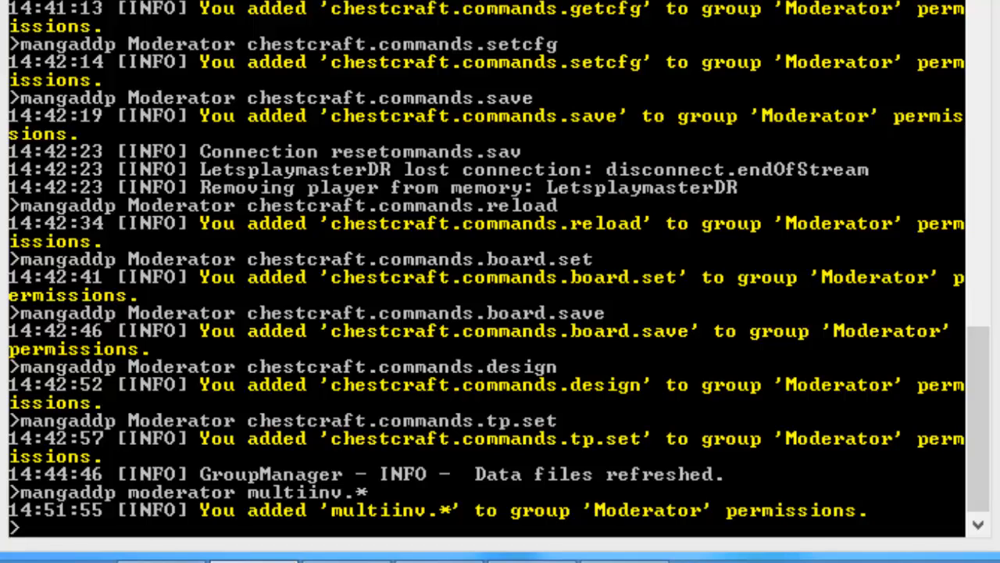
pyautogui.click(699, 56)
# Step: Grant the Admin group multiverse.access.* with 'mangaddp admin multiverse.access.*'
pyautogui.click(305, 517)
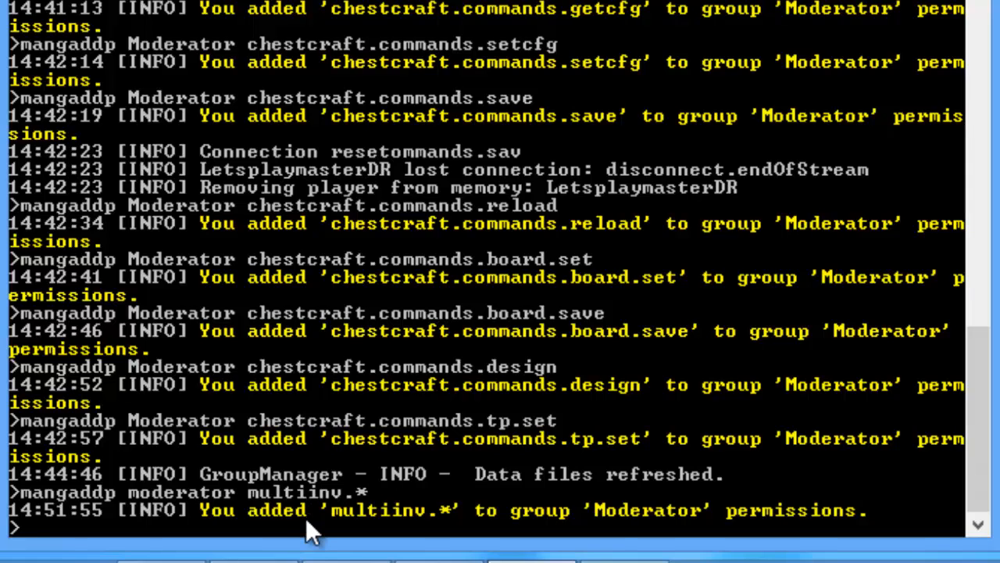
pyautogui.write('multiver')
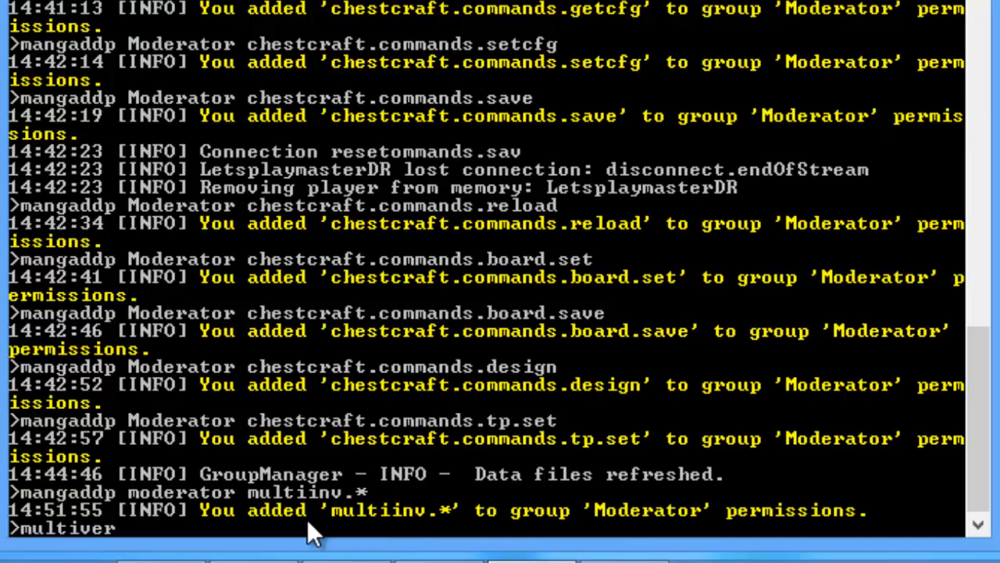
pyautogui.write('se.access.*')
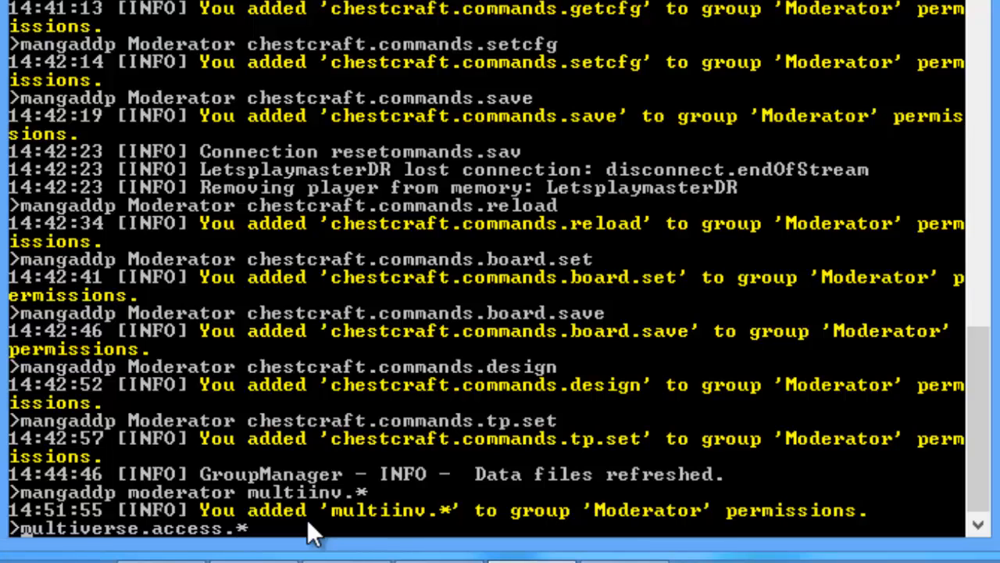
pyautogui.press('Home')
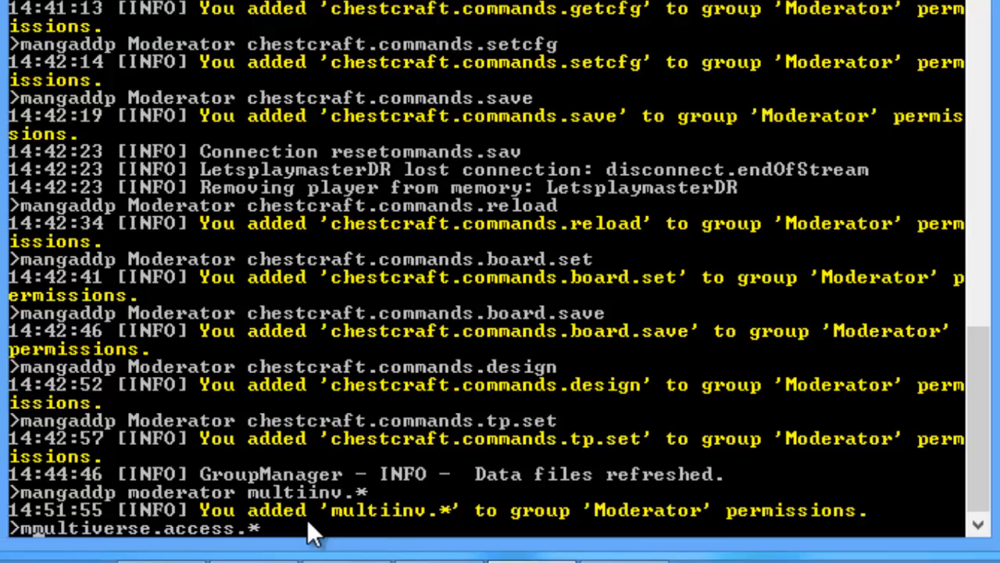
pyautogui.write('mangaddp admin')
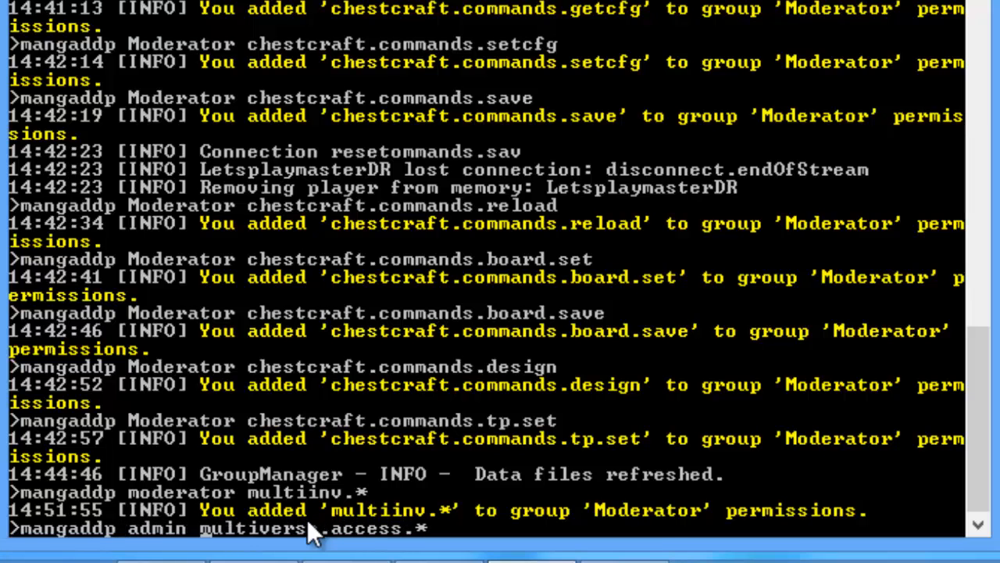
pyautogui.press('Return')
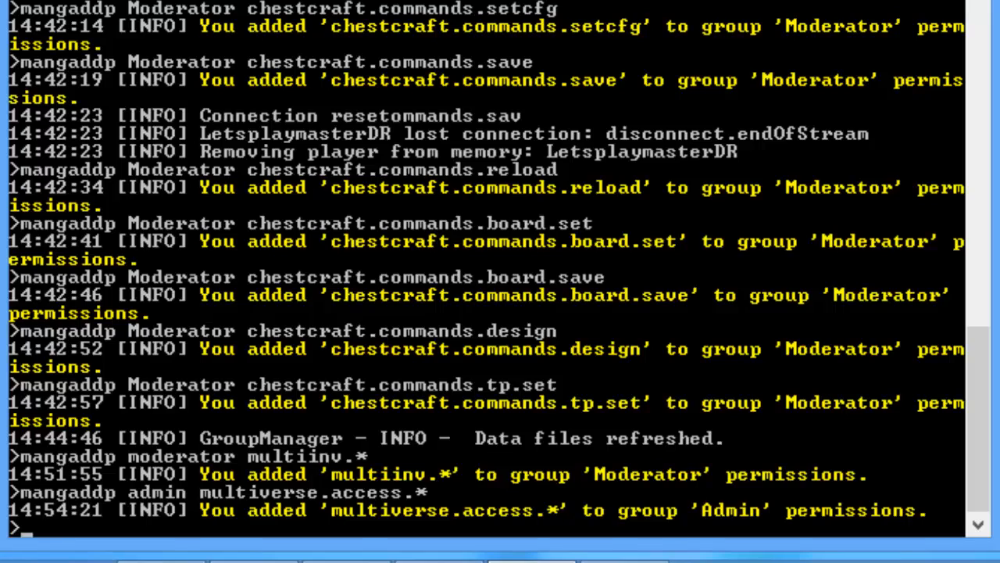
# Step: Edit the recalled command to 'mangaddp admin multiverse.*' and run it
pyautogui.hotkey('alt', 'Tab')
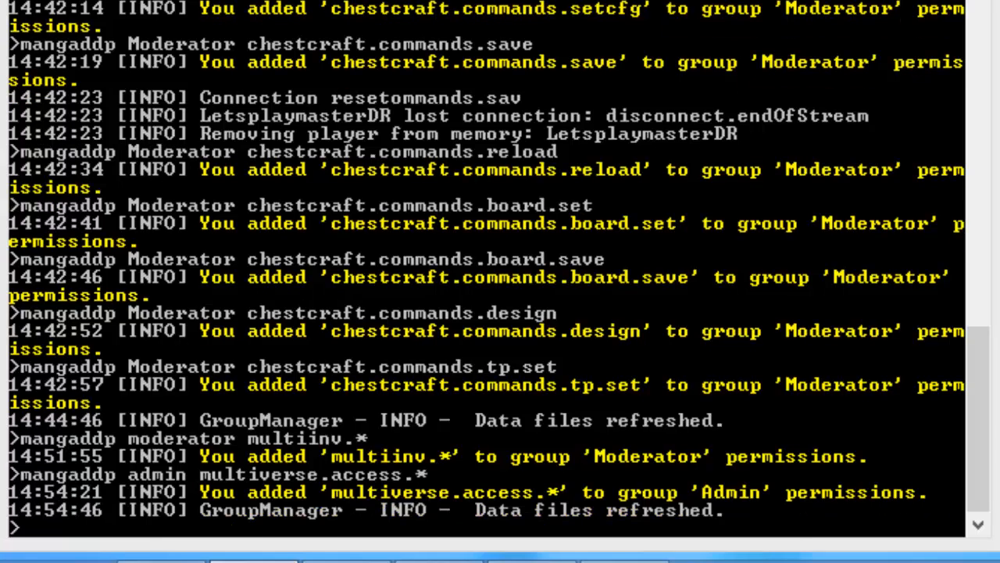
pyautogui.press('Up')
pyautogui.press('BackSpace')
pyautogui.press('BackSpace')
pyautogui.press('BackSpace')
pyautogui.press('BackSpace')
pyautogui.press('BackSpace')
pyautogui.press('BackSpace')
pyautogui.press('BackSpace')
pyautogui.press('BackSpace')
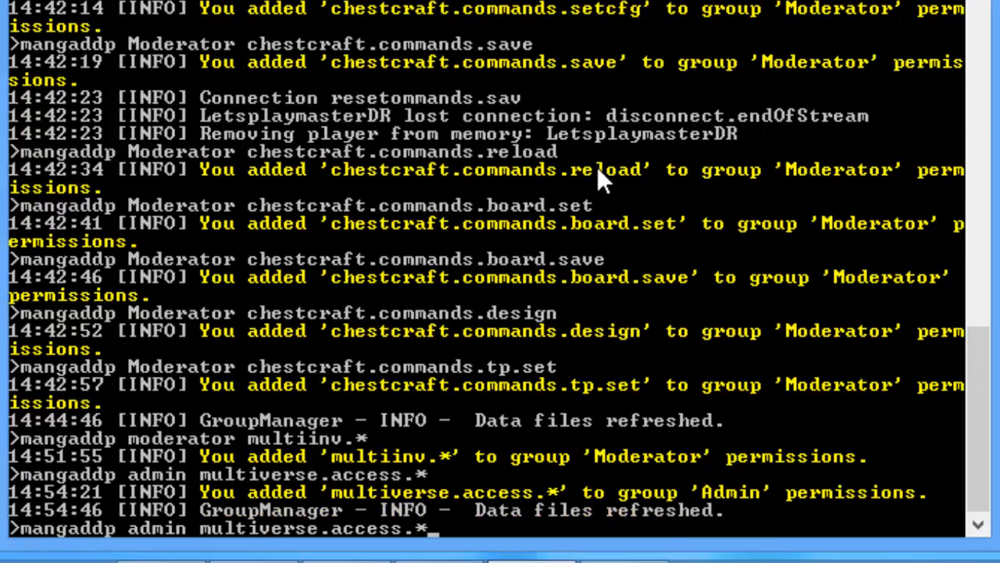
pyautogui.write('*')
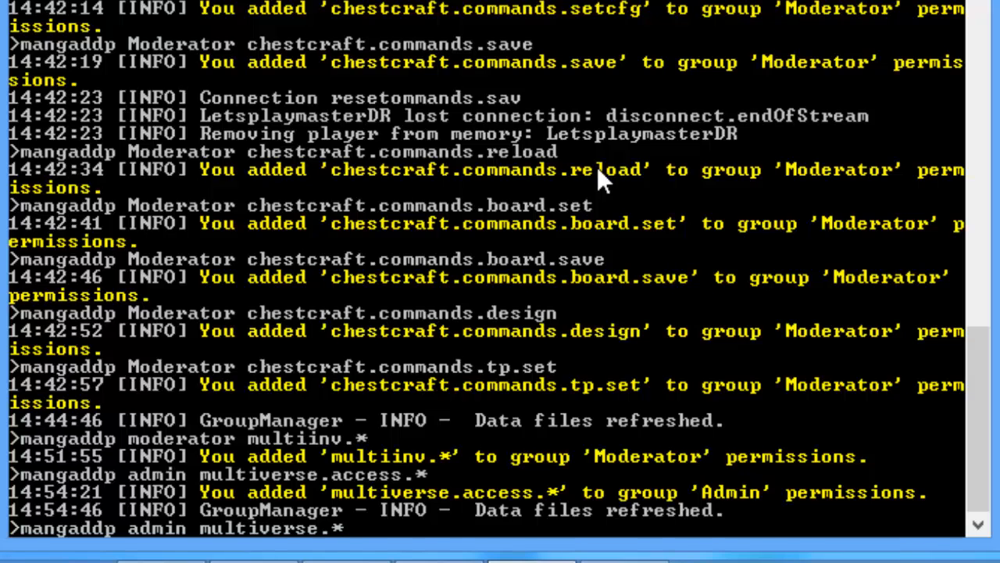
pyautogui.press('Return')
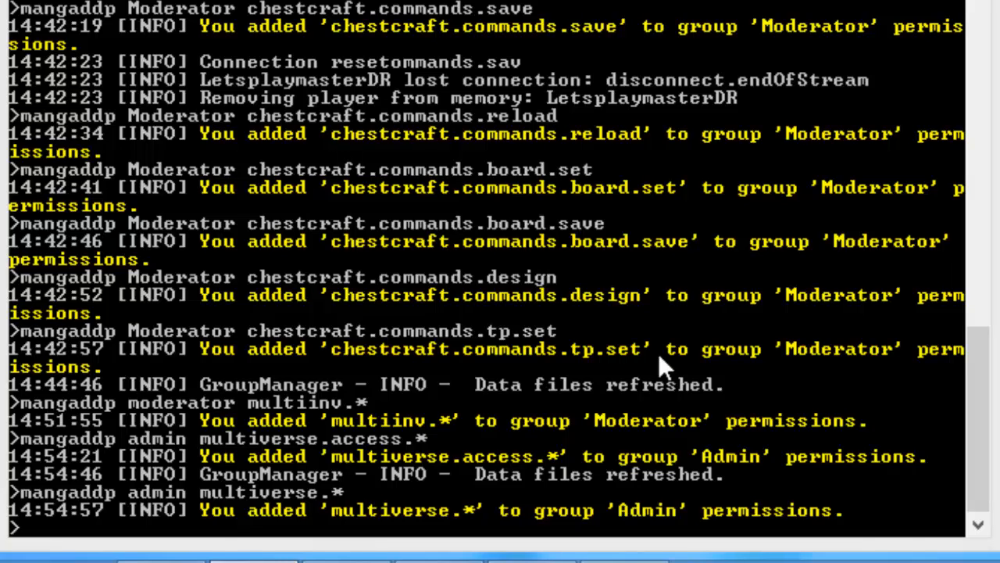
# Step: Close the plugins folder window and clear the recalled command in the server console
pyautogui.click(297, 497)
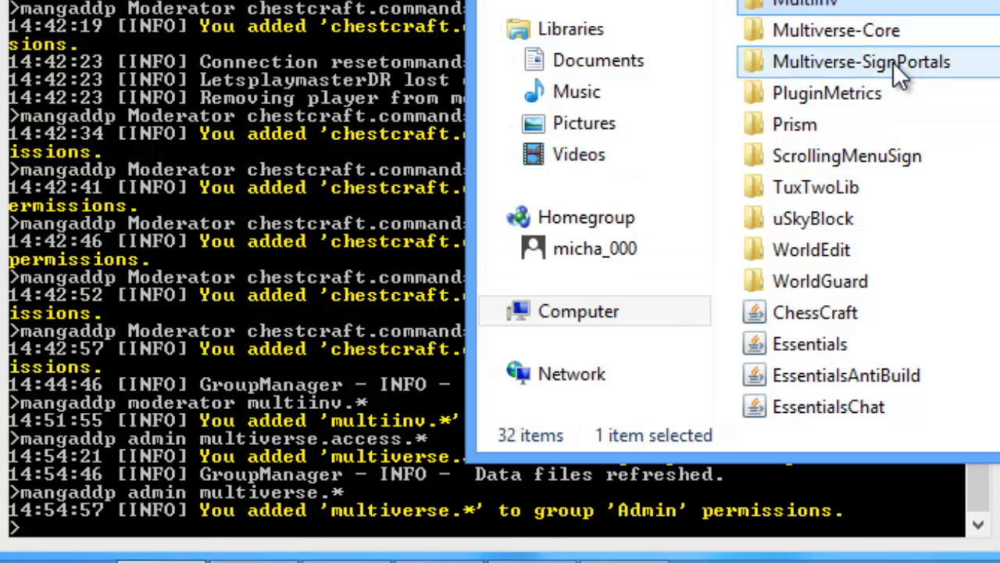
pyautogui.hotkey('alt', 'F4')
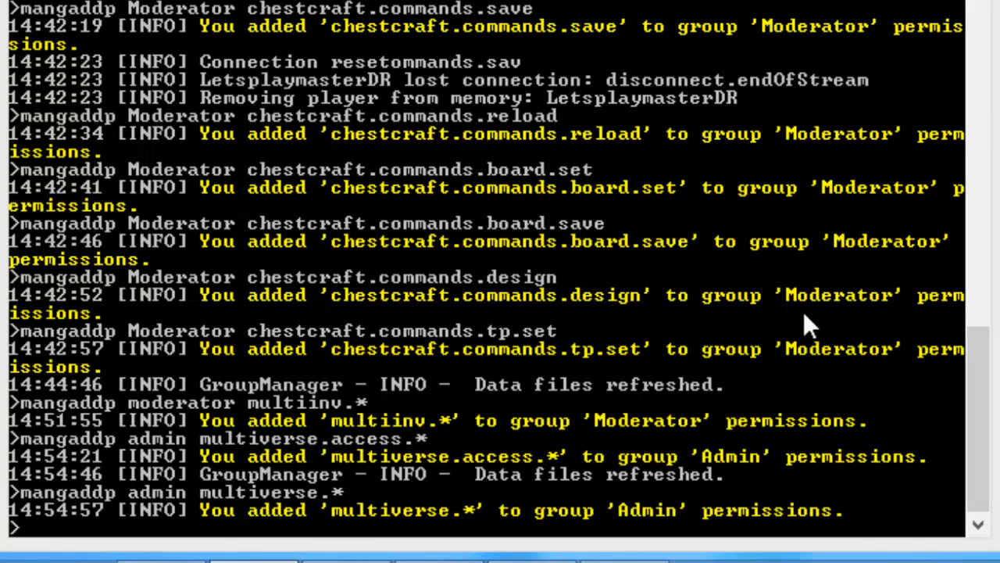
pyautogui.click(717, 450)
pyautogui.press('Up')
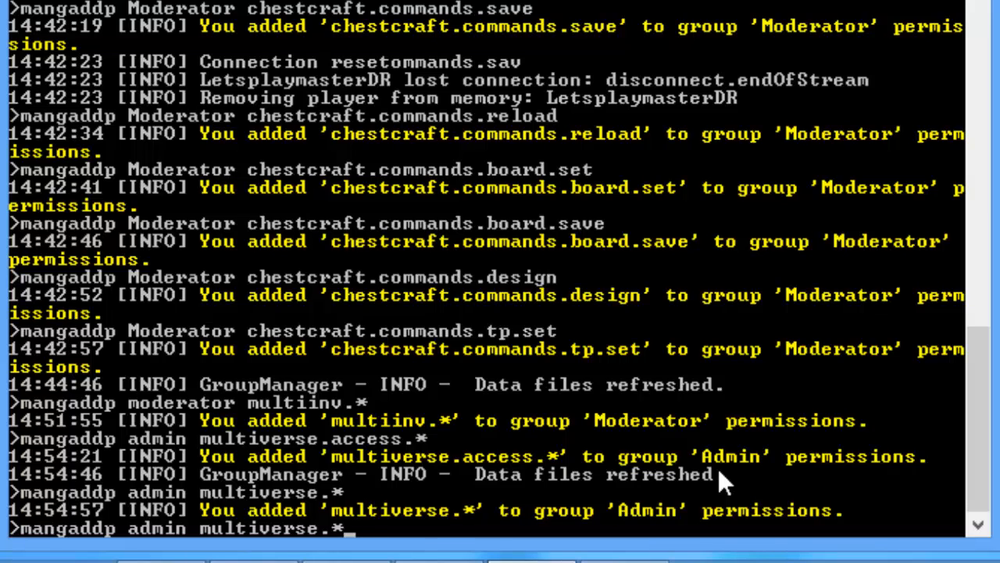
pyautogui.press('BackSpace')
pyautogui.press('BackSpace')
pyautogui.press('BackSpace')
pyautogui.press('BackSpace')
pyautogui.press('BackSpace')
pyautogui.press('BackSpace')
pyautogui.press('BackSpace')
pyautogui.press('BackSpace')
pyautogui.press('BackSpace')
pyautogui.press('BackSpace')
pyautogui.press('BackSpace')
pyautogui.press('BackSpace')
pyautogui.press('BackSpace')
pyautogui.press('BackSpace')
pyautogui.press('BackSpace')
pyautogui.press('BackSpace')
pyautogui.press('BackSpace')
pyautogui.press('BackSpace')
pyautogui.press('BackSpace')
pyautogui.press('BackSpace')
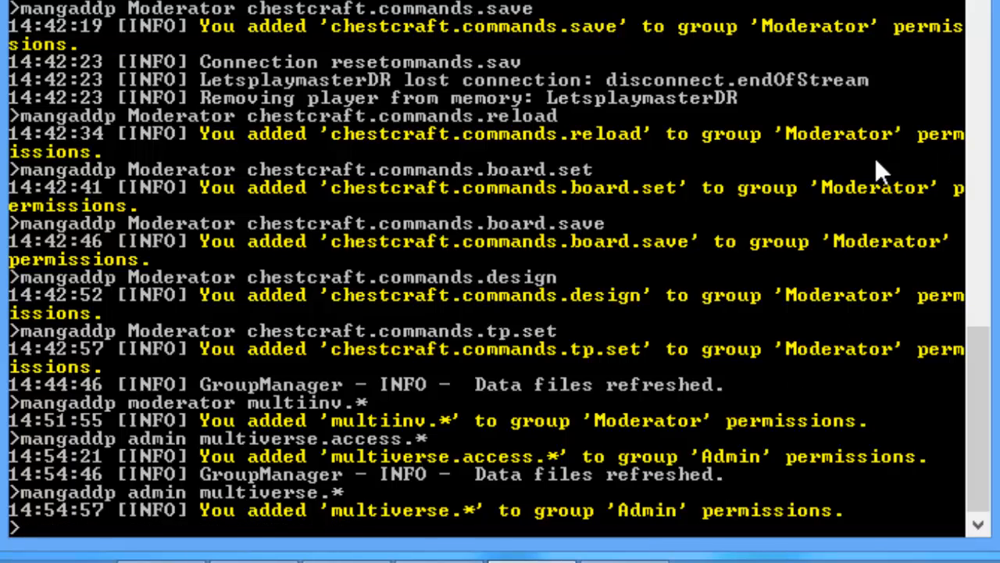
# Step: Look inside the Prism plugin folder, return to plugins, and minimise Explorer
pyautogui.click(161, 560)
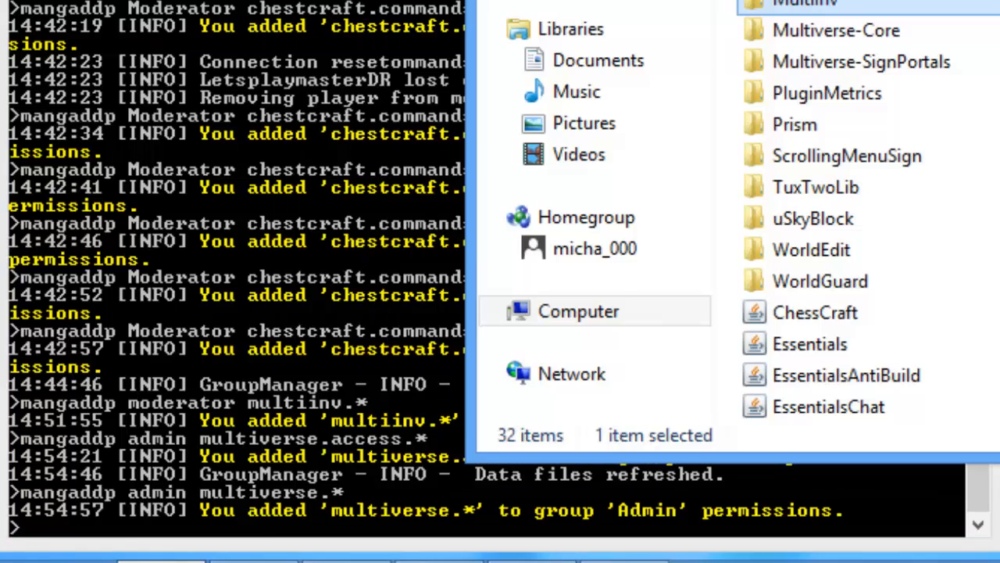
pyautogui.doubleClick(884, 118)
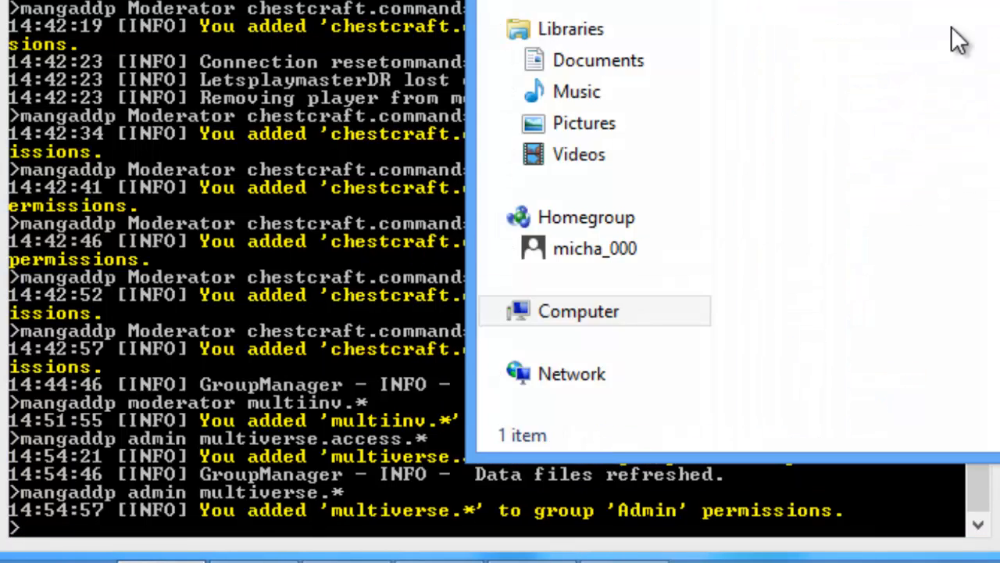
pyautogui.hotkey('alt', 'Left')
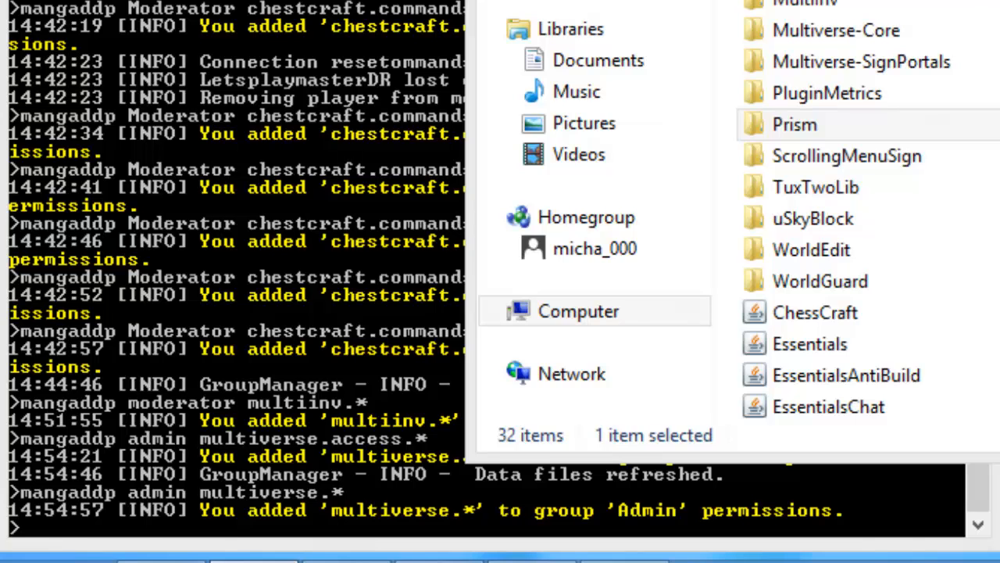
pyautogui.click(161, 561)
pyautogui.click(161, 560)
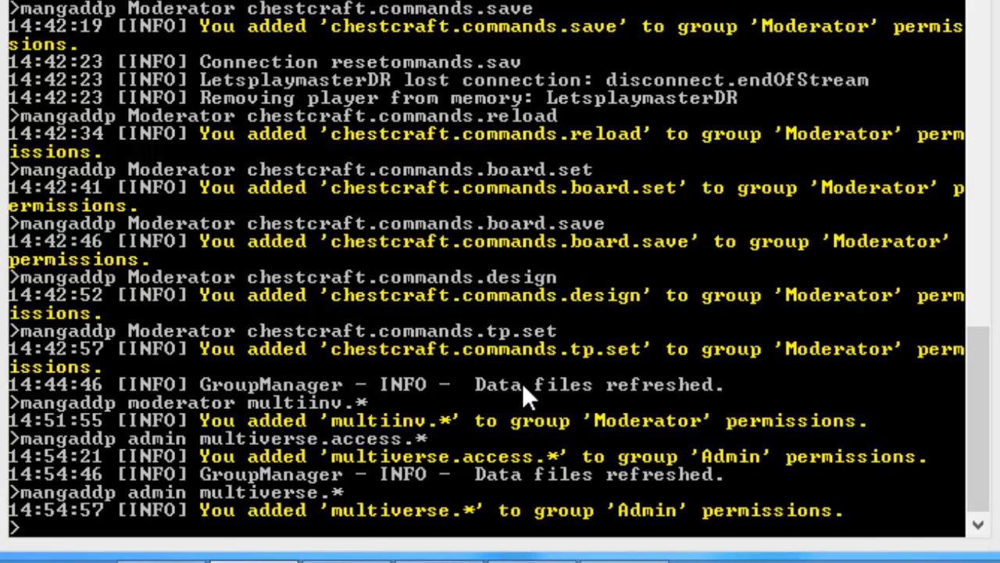
# Step: Deny Prism to the Default group with 'mangaddp default -prism.*'
pyautogui.hotkey('alt', 'Tab')
pyautogui.write('man')
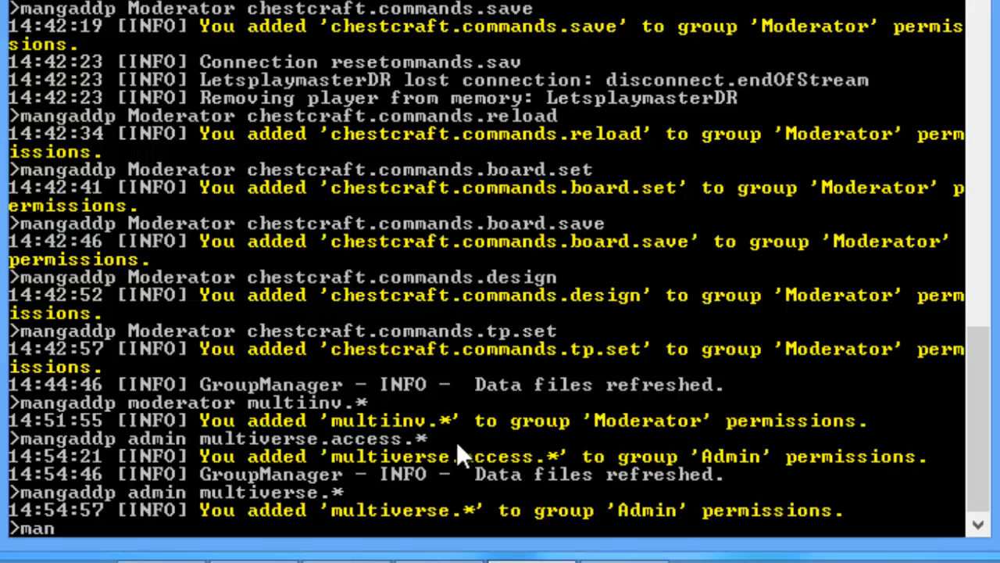
pyautogui.write('gaddp ')
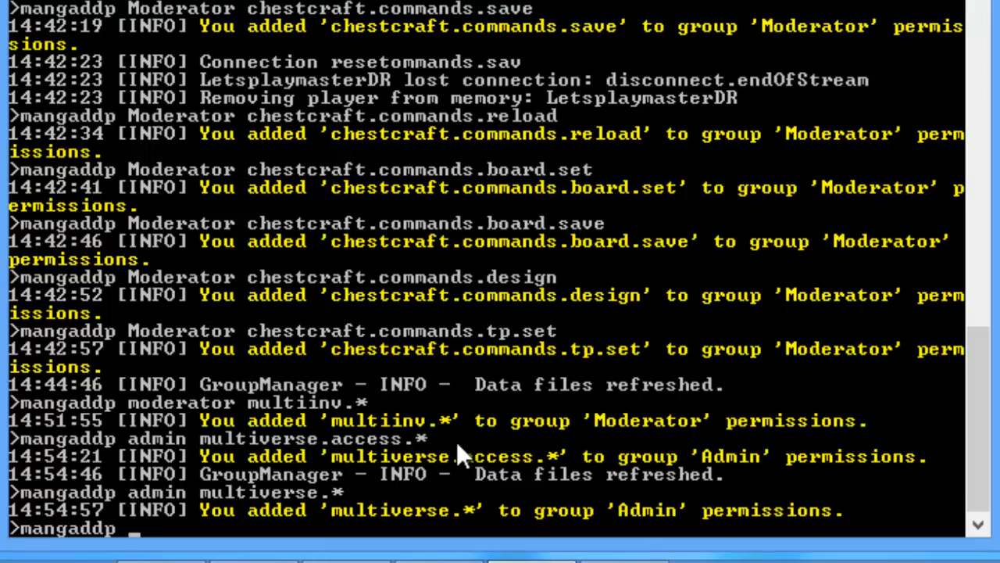
pyautogui.write('prism')
pyautogui.press('BackSpace')
pyautogui.press('BackSpace')
pyautogui.press('BackSpace')
pyautogui.press('BackSpace')
pyautogui.press('BackSpace')
pyautogui.press('BackSpace')
pyautogui.write('default')
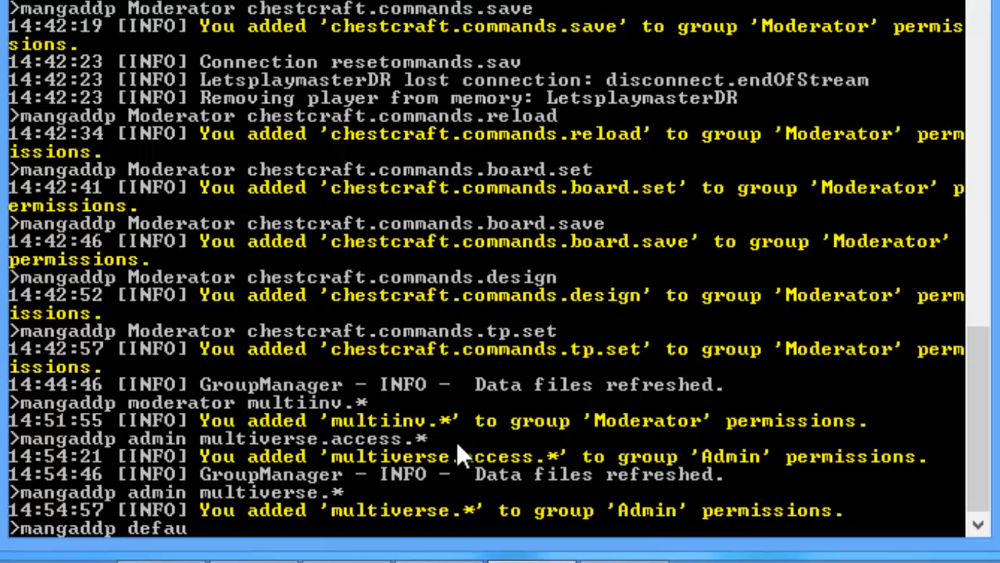
pyautogui.press('BackSpace')
pyautogui.press('BackSpace')
pyautogui.press('BackSpace')
pyautogui.press('BackSpace')
pyautogui.press('BackSpace')
pyautogui.write('fault -prism.*')
pyautogui.press('Return')
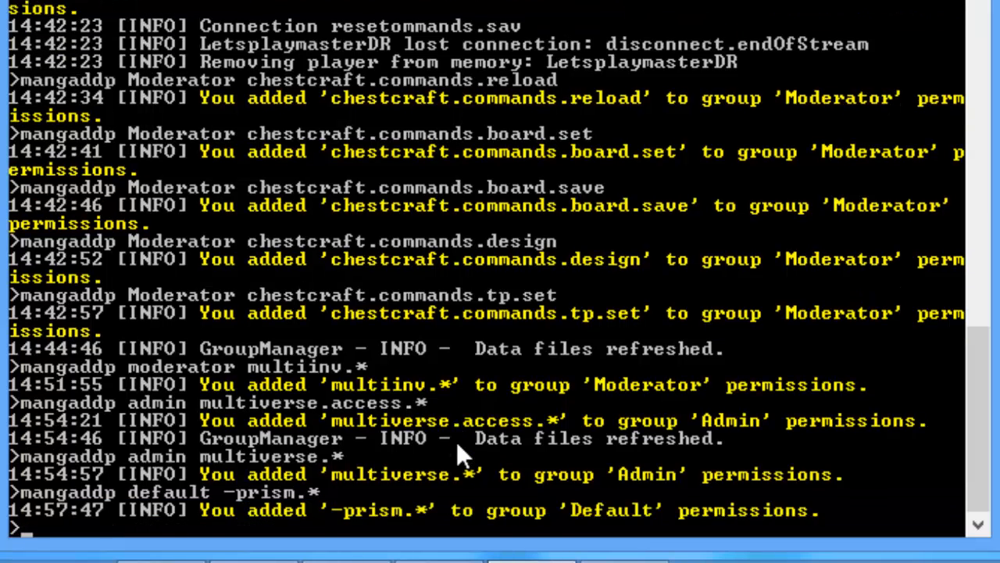
# Step: Edit the recalled command to 'mangaddp moderator prism.*' and run it
pyautogui.press('Up')
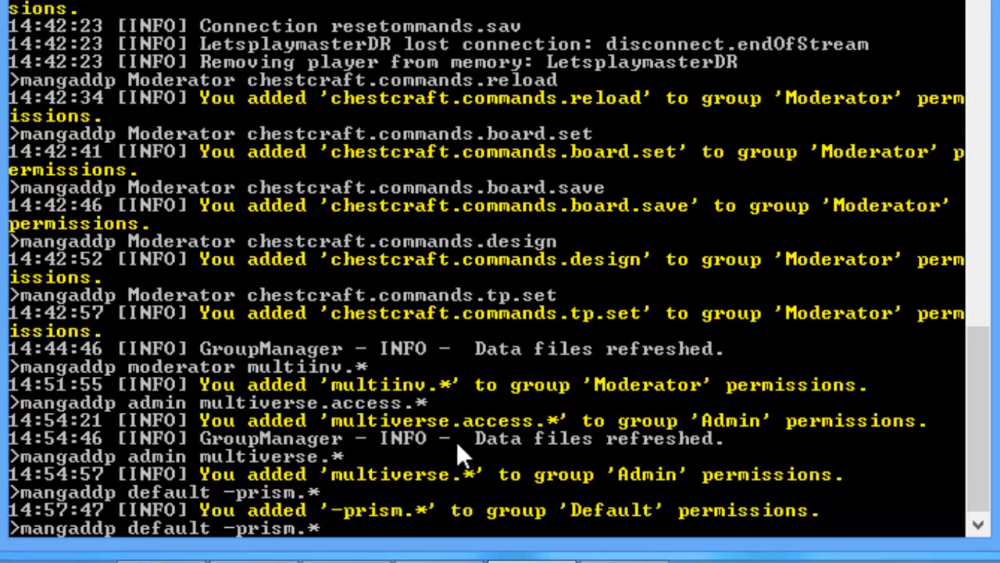
pyautogui.press('Left')
pyautogui.press('Left')
pyautogui.press('Left')
pyautogui.press('Left')
pyautogui.press('Left')
pyautogui.press('Left')
pyautogui.press('Left')
pyautogui.press('BackSpace')
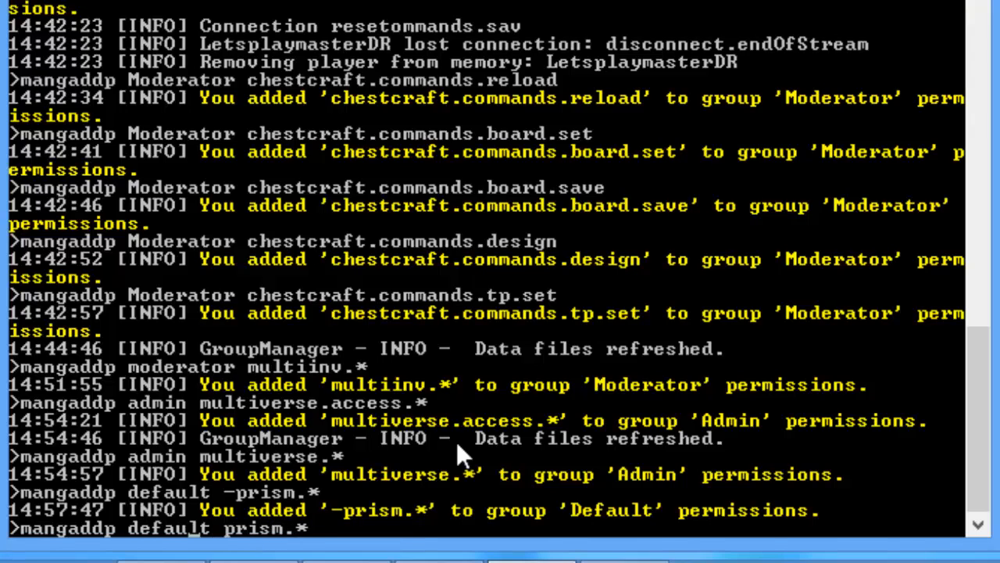
pyautogui.press('BackSpace')
pyautogui.press('BackSpace')
pyautogui.press('BackSpace')
pyautogui.press('BackSpace')
pyautogui.press('BackSpace')
pyautogui.press('BackSpace')
pyautogui.press('BackSpace')
pyautogui.write('moderator')
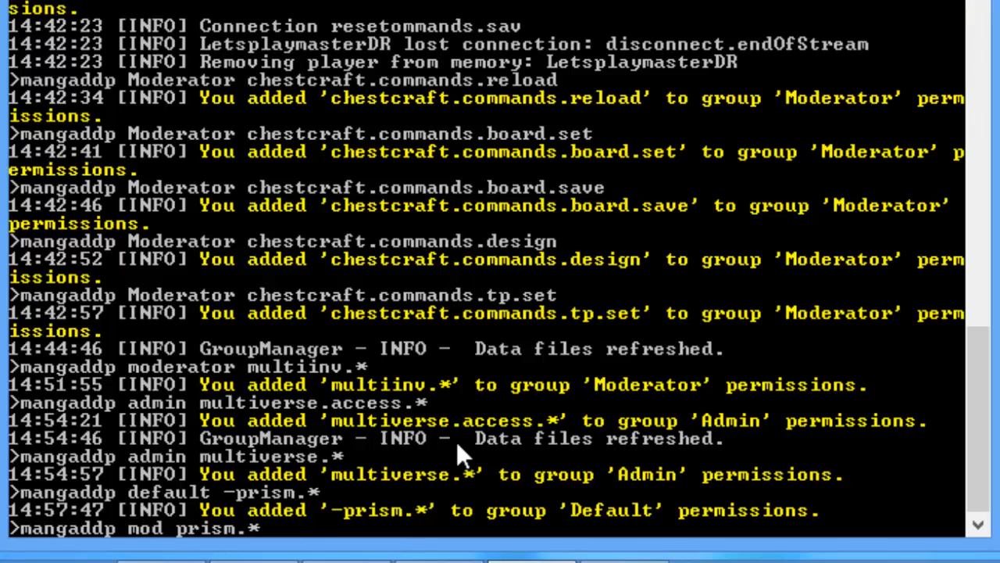
pyautogui.press('Return')
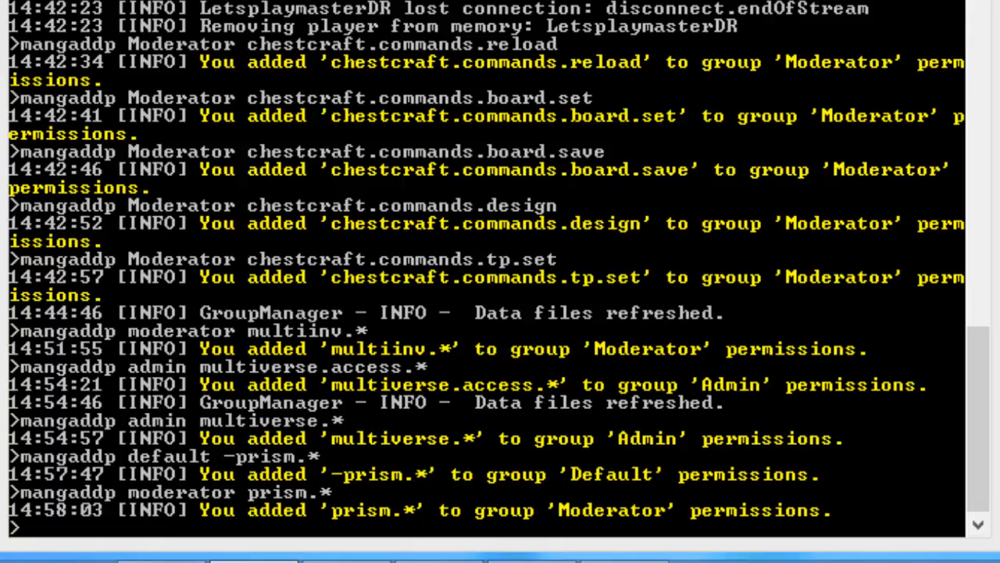
# Step: List the GroupManager commands with 'help groupmanager 2' and '? groupmanager'
pyautogui.click(576, 157)
pyautogui.write('help groupman')
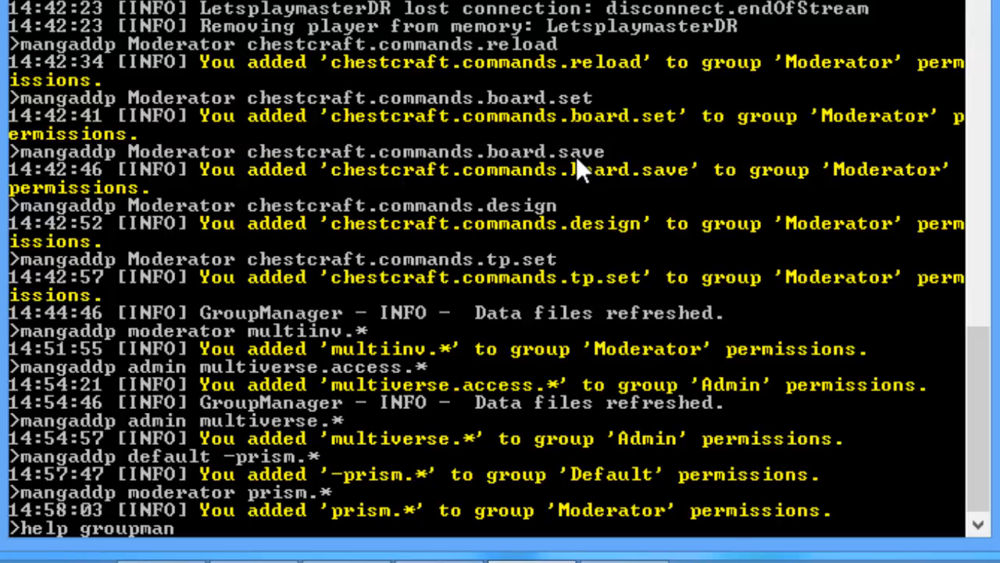
pyautogui.write('ager 2')
pyautogui.press('Return')
pyautogui.write('?')
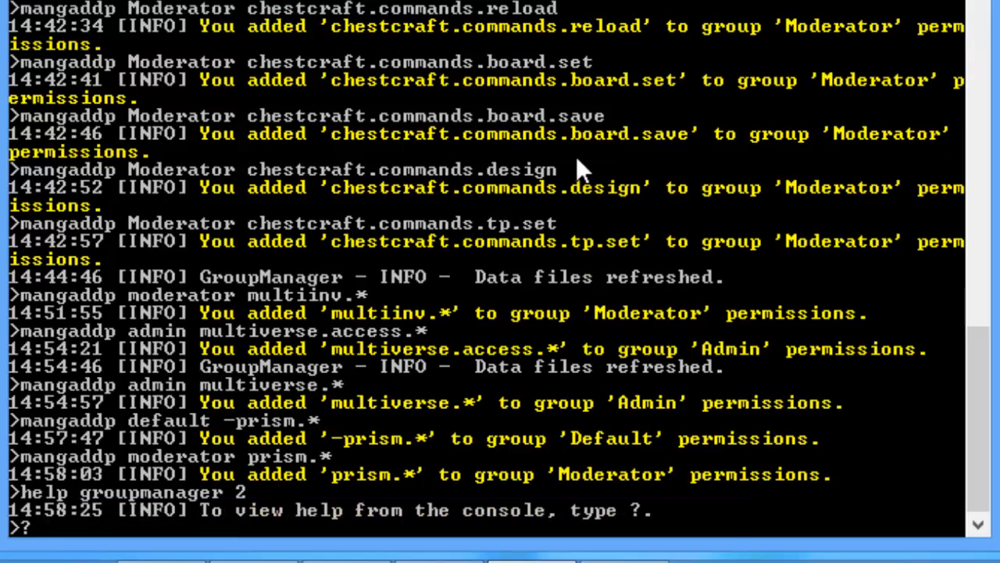
pyautogui.write(' groupmanager')
pyautogui.press('Return')
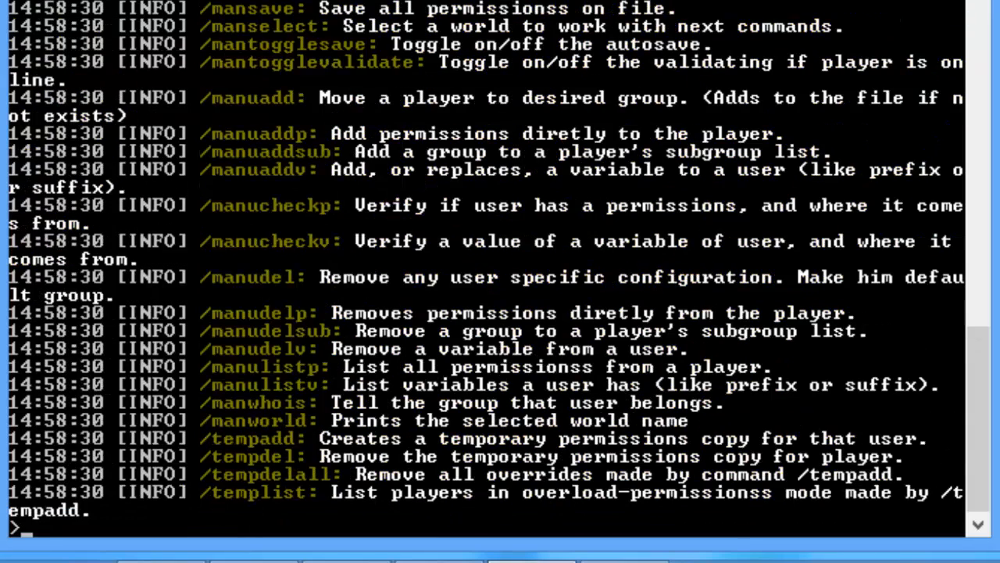
pyautogui.moveTo(983, 422); pyautogui.dragTo(986, 365)
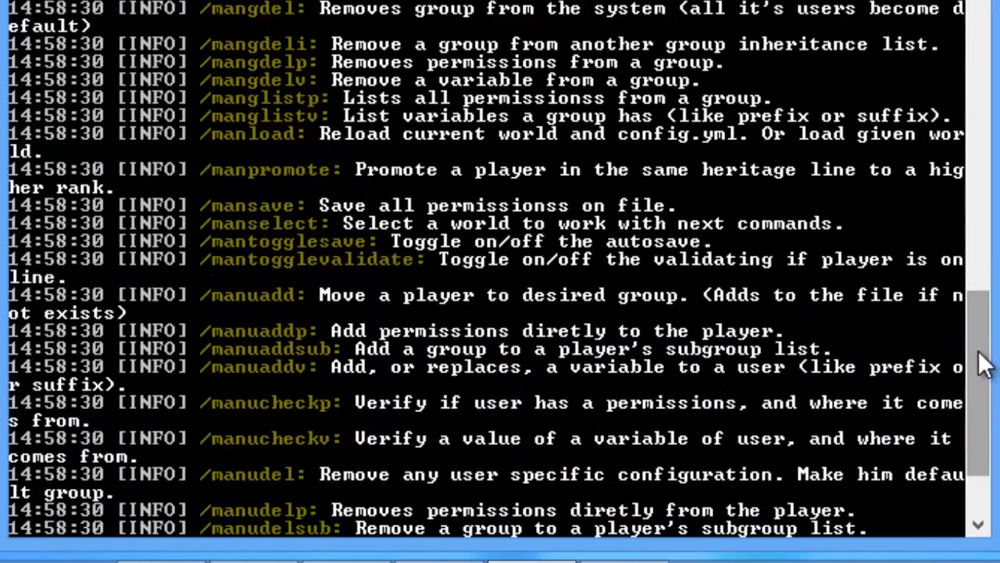
# Step: Verify Moderator has prism.* with 'mangcheckp moderator prism.*'
pyautogui.write('mang')
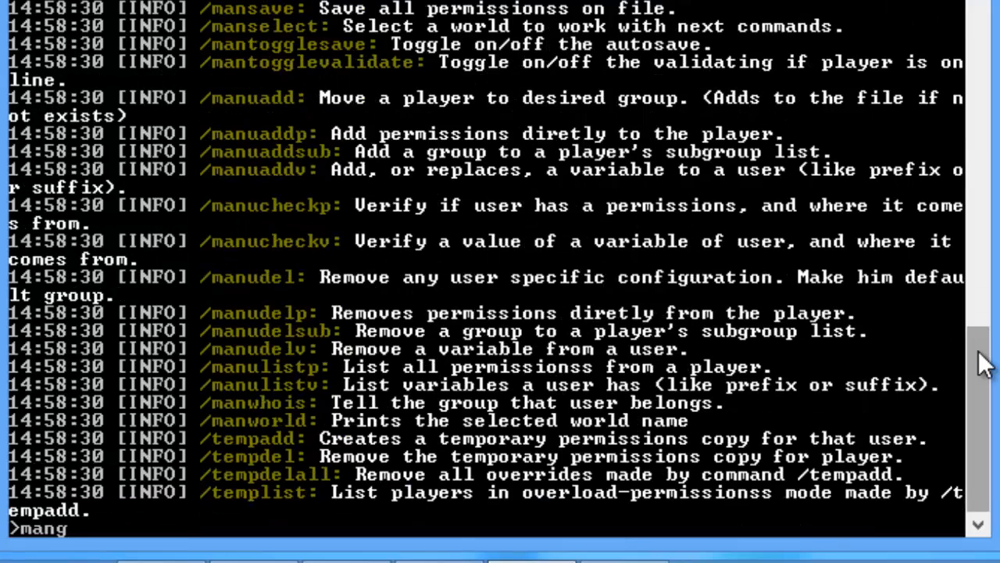
pyautogui.write('acheck')
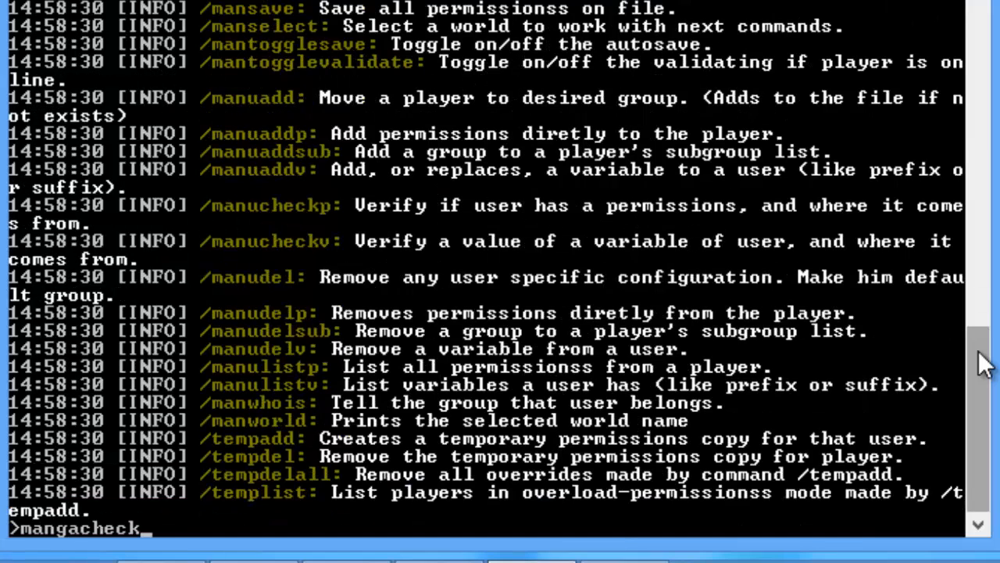
pyautogui.press('BackSpace')
pyautogui.press('BackSpace')
pyautogui.press('BackSpace')
pyautogui.press('BackSpace')
pyautogui.press('BackSpace')
pyautogui.press('BackSpace')
pyautogui.write('c')
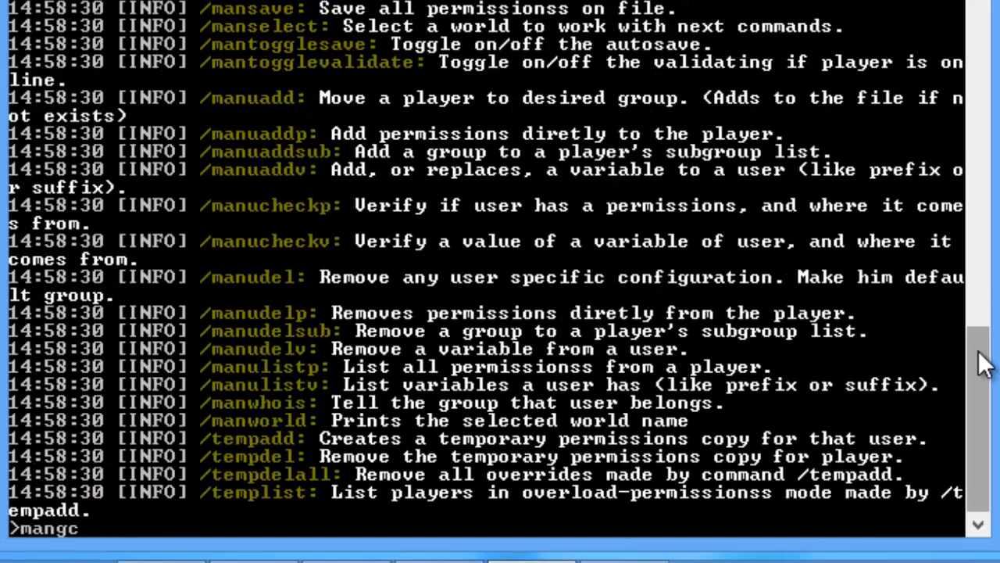
pyautogui.write('heckp prism.*')
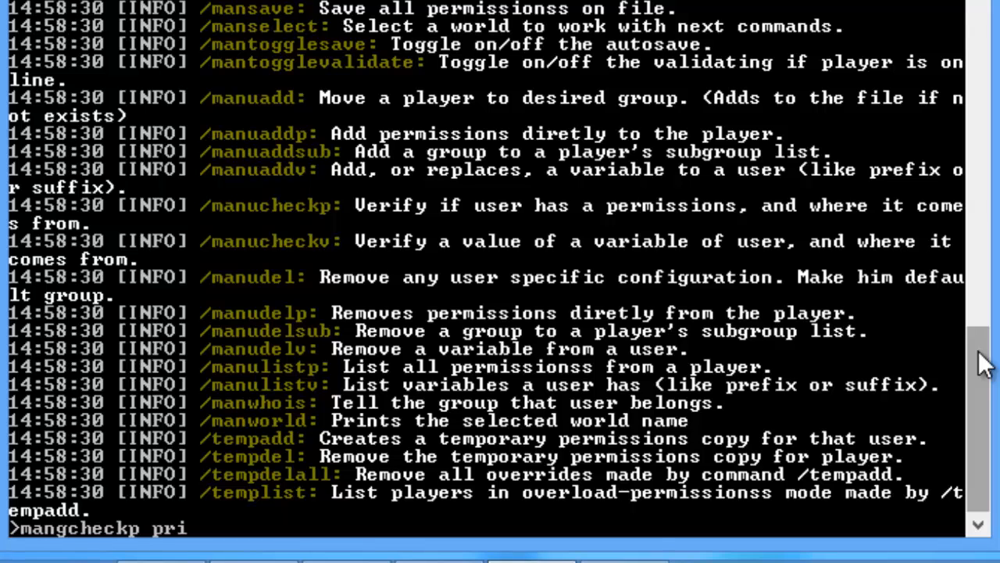
pyautogui.press('Return')
pyautogui.press('Up')
pyautogui.press('Left')
pyautogui.press('Left')
pyautogui.press('Left')
pyautogui.press('Left')
pyautogui.press('Left')
pyautogui.press('Left')
pyautogui.press('Left')
pyautogui.press('Left')
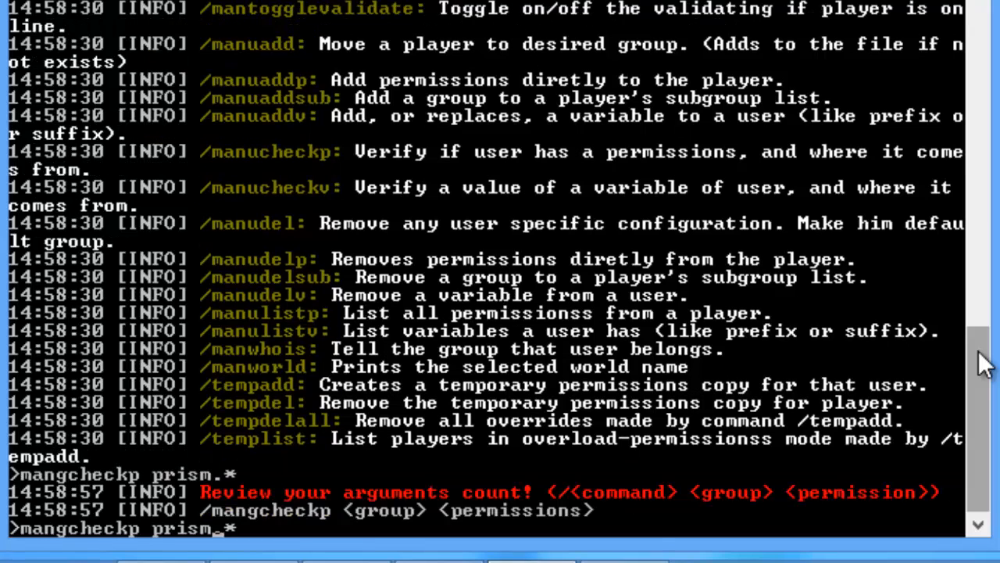
pyautogui.write('mo')
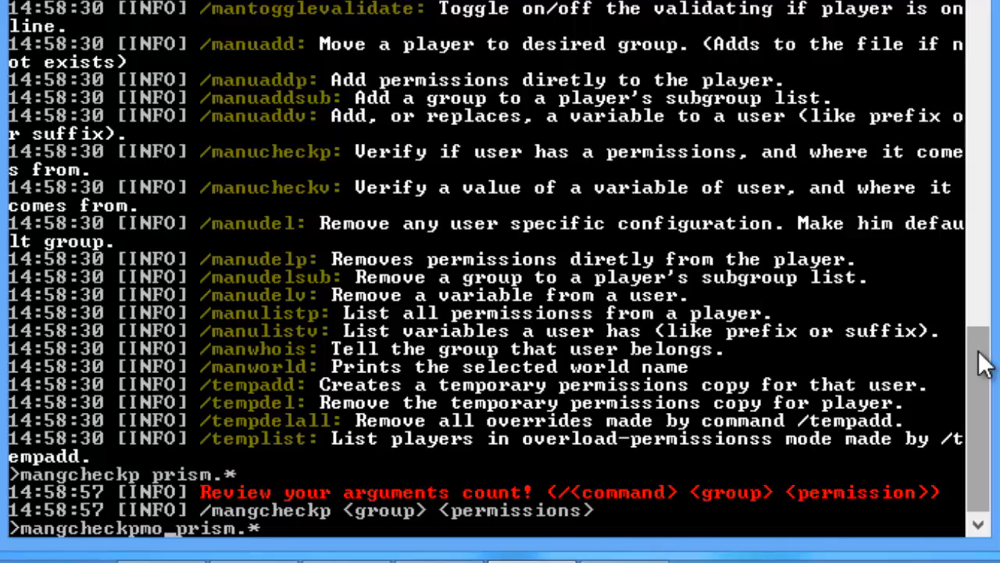
pyautogui.write('derator')
pyautogui.press('Return')
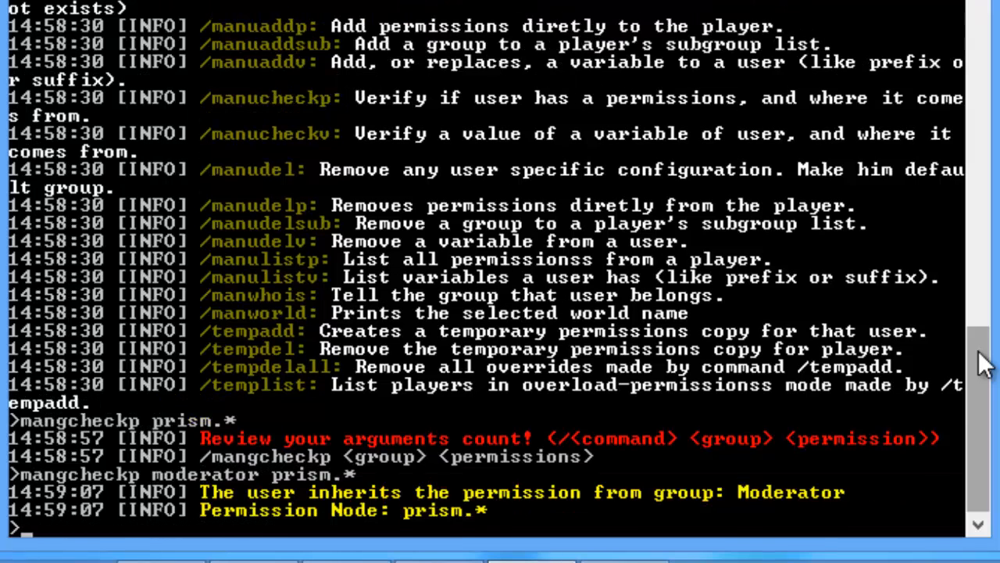
# Step: Check that Admin has prism.delete with 'mangcheckp admin prism.delete'
pyautogui.press('Up')
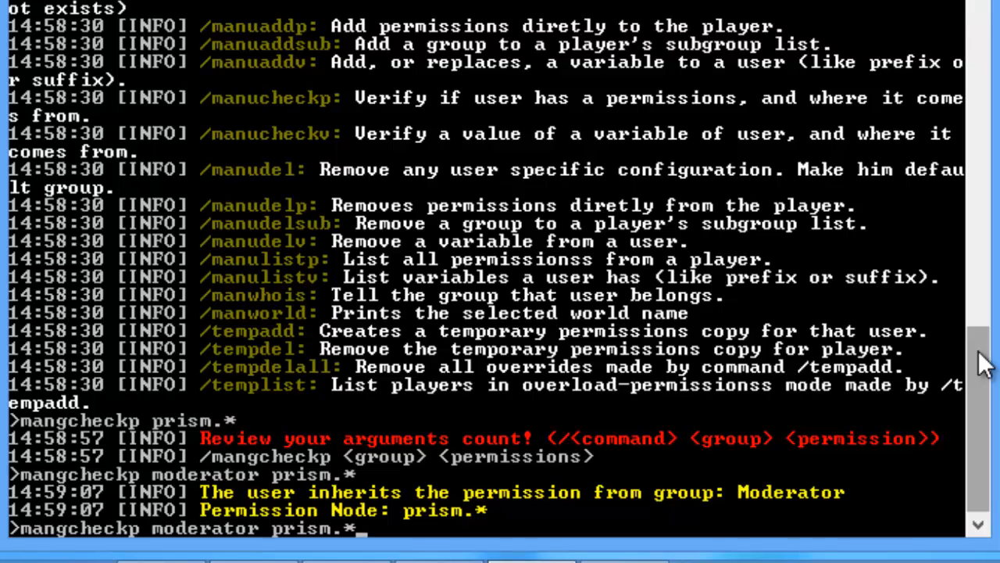
pyautogui.press('BackSpace')
pyautogui.press('BackSpace')
pyautogui.press('BackSpace')
pyautogui.press('BackSpace')
pyautogui.press('BackSpace')
pyautogui.press('BackSpace')
pyautogui.press('BackSpace')
pyautogui.press('BackSpace')
pyautogui.press('BackSpace')
pyautogui.press('BackSpace')
pyautogui.press('BackSpace')
pyautogui.press('BackSpace')
pyautogui.press('BackSpace')
pyautogui.press('BackSpace')
pyautogui.press('BackSpace')
pyautogui.press('BackSpace')
pyautogui.press('BackSpace')
pyautogui.press('BackSpace')
pyautogui.press('BackSpace')
pyautogui.press('BackSpace')
pyautogui.press('Up')
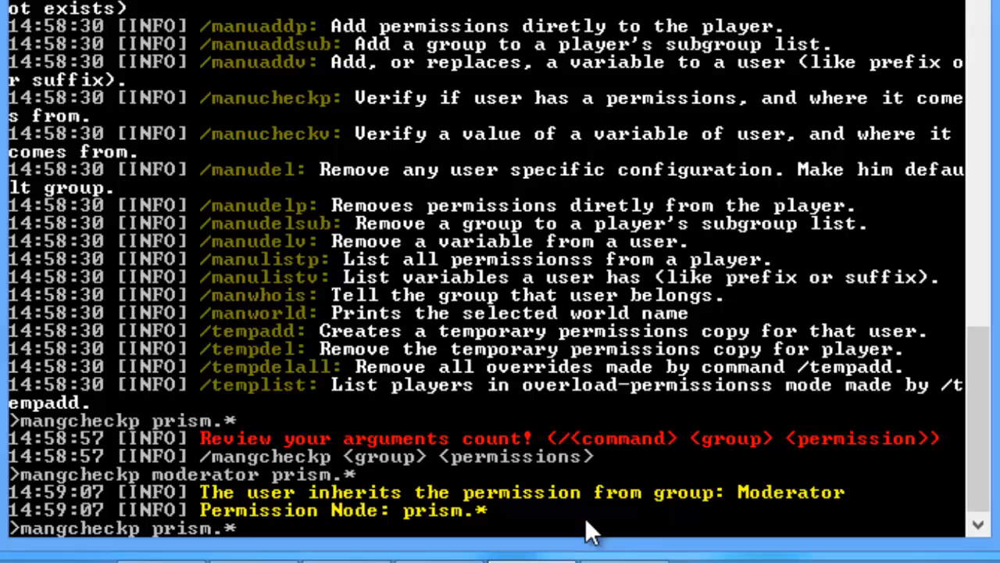
pyautogui.press('BackSpace')
pyautogui.press('BackSpace')
pyautogui.press('BackSpace')
pyautogui.press('BackSpace')
pyautogui.press('BackSpace')
pyautogui.press('BackSpace')
pyautogui.press('BackSpace')
pyautogui.write('admin')
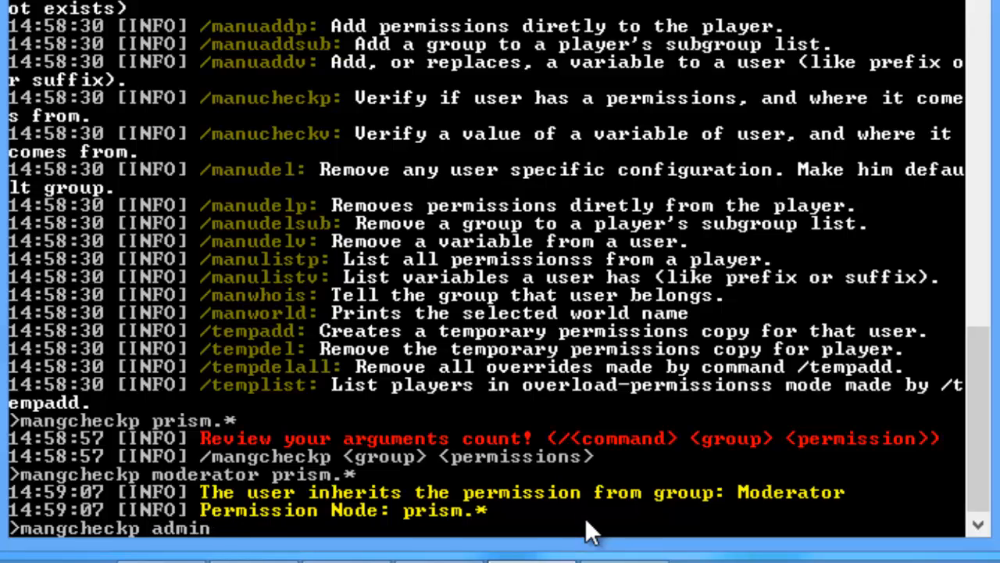
pyautogui.write(' prism.delete')
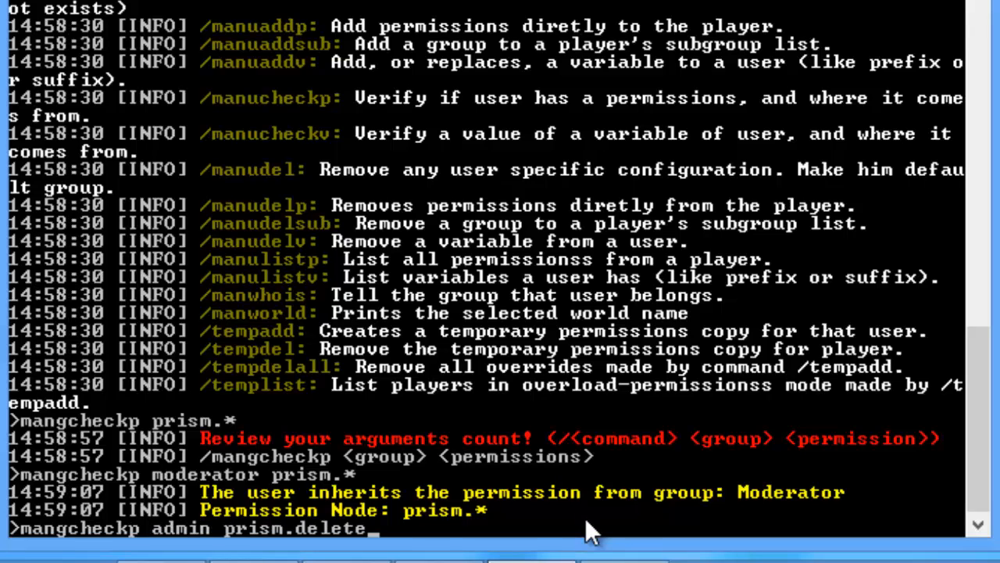
pyautogui.press('Return')
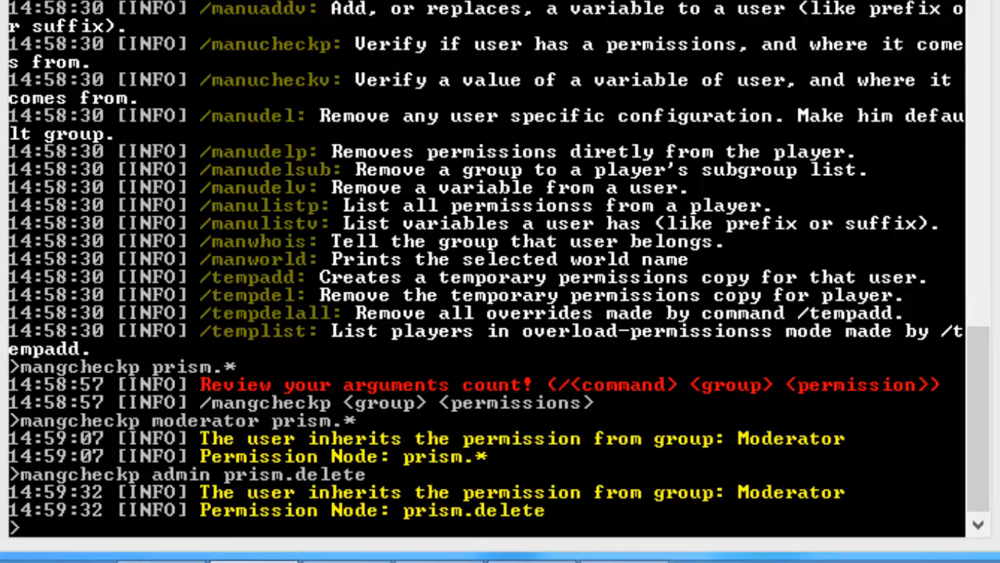
# Step: Peek into the ScrollingMenuSign plugin folder, return to plugins, then switch back to the console
pyautogui.click(161, 560)
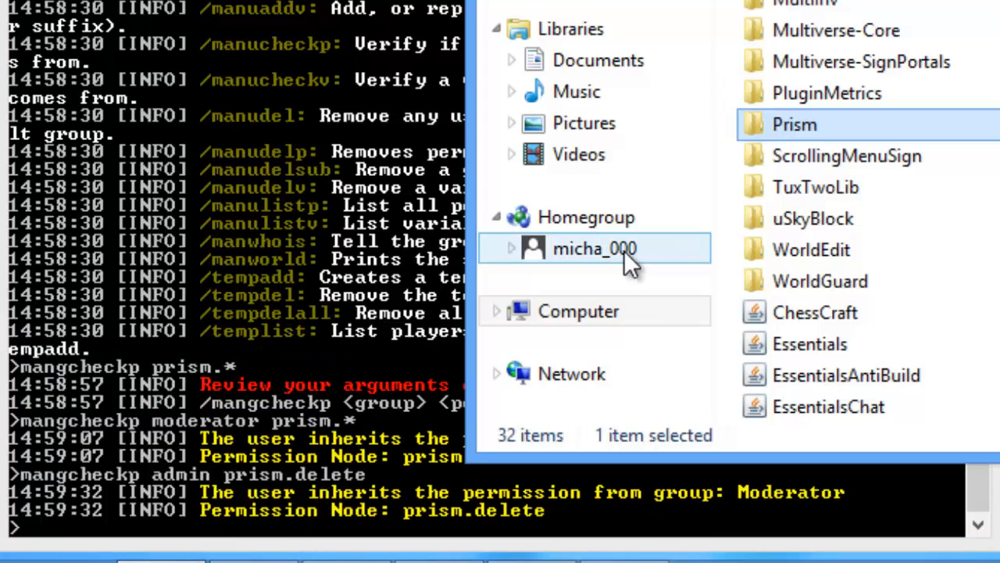
pyautogui.doubleClick(843, 166)
pyautogui.hotkey('alt', 'Left')
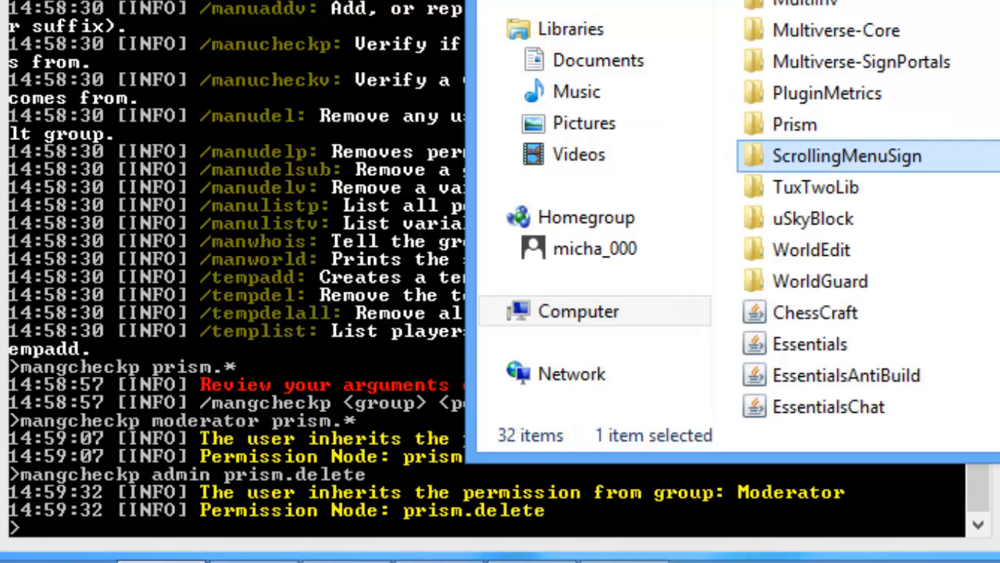
pyautogui.click(254, 559)
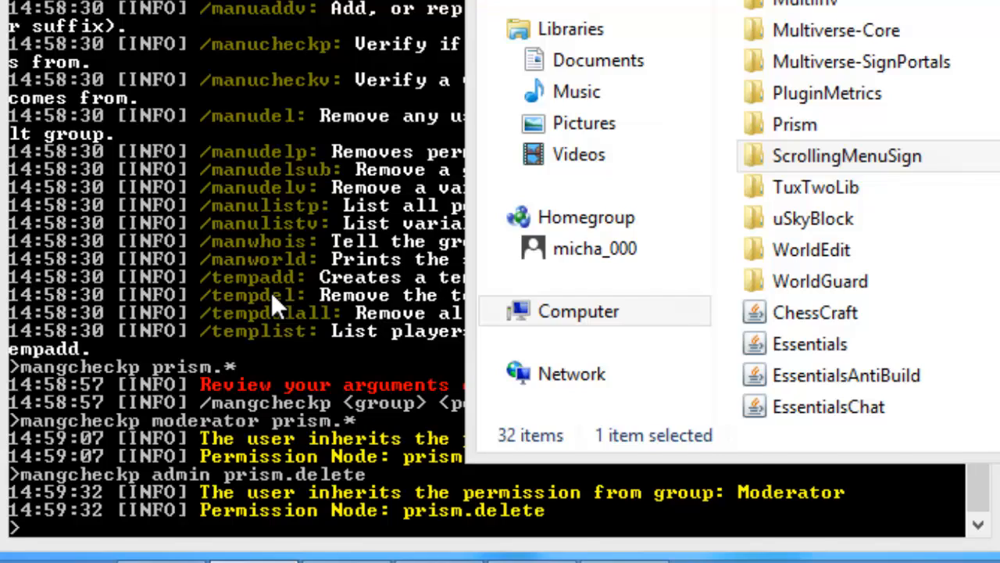
# Step: Add scrollingmenusign.limited_admin to the Moderator group, then remove it again with mangdelp
pyautogui.click(272, 292)
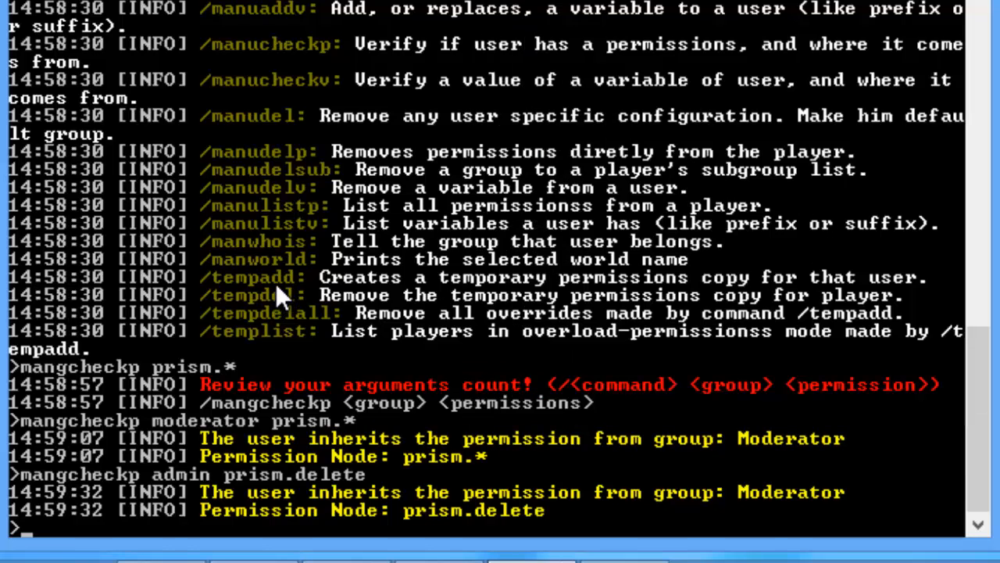
pyautogui.press('Up')
pyautogui.press('BackSpace')
pyautogui.press('BackSpace')
pyautogui.press('BackSpace')
pyautogui.press('BackSpace')
pyautogui.press('BackSpace')
pyautogui.press('BackSpace')
pyautogui.press('BackSpace')
pyautogui.press('BackSpace')
pyautogui.press('BackSpace')
pyautogui.press('BackSpace')
pyautogui.press('BackSpace')
pyautogui.press('BackSpace')
pyautogui.press('BackSpace')
pyautogui.press('BackSpace')
pyautogui.press('BackSpace')
pyautogui.press('BackSpace')
pyautogui.press('BackSpace')
pyautogui.press('BackSpace')
pyautogui.press('BackSpace')
pyautogui.press('BackSpace')
pyautogui.press('BackSpace')
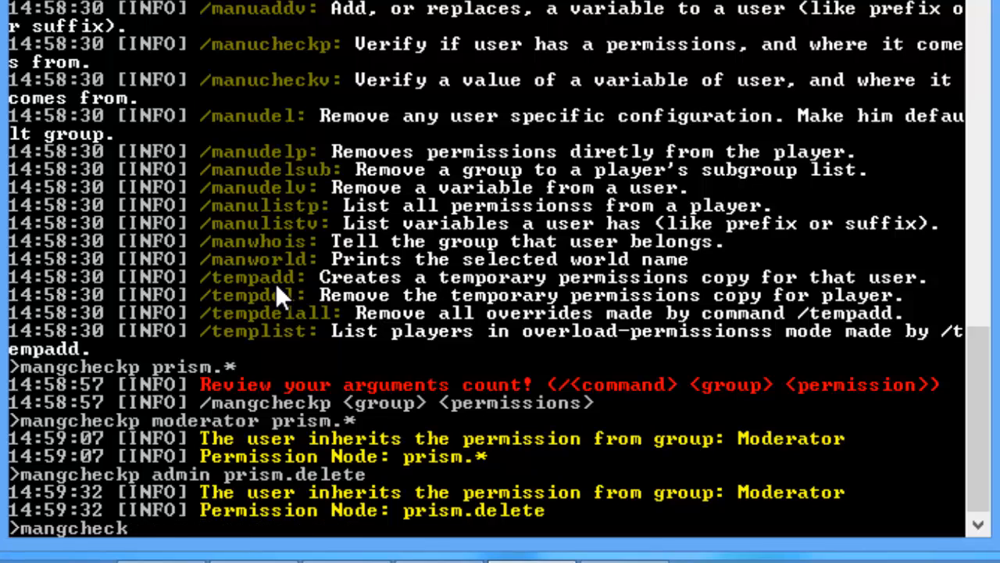
pyautogui.write('addp moder')
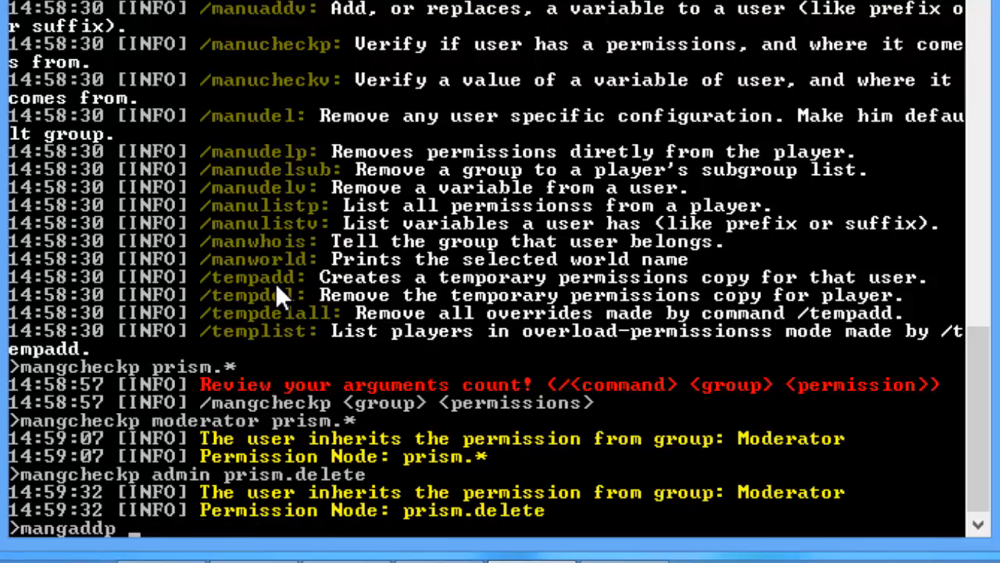
pyautogui.write('ator scrolling')
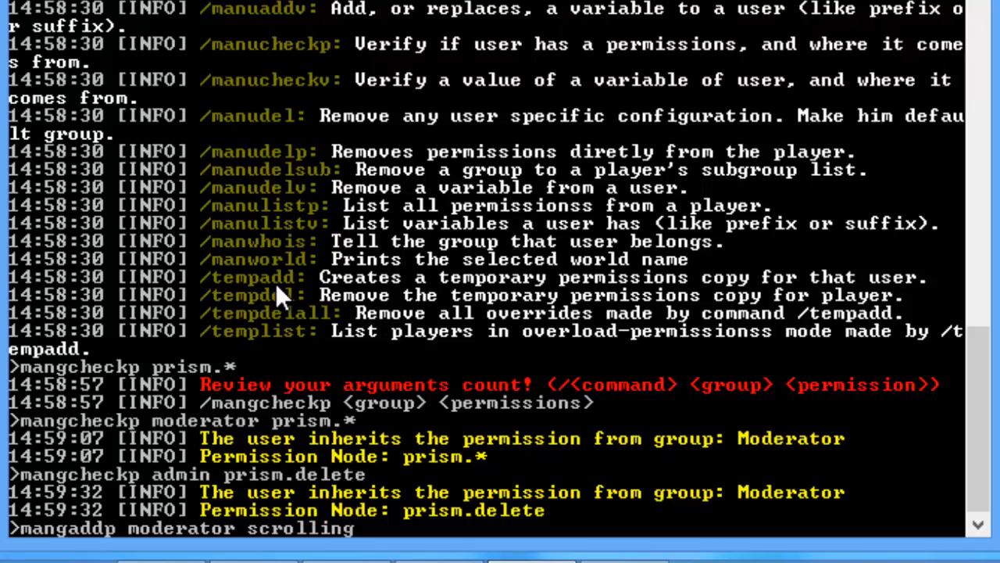
pyautogui.write('menusign.')
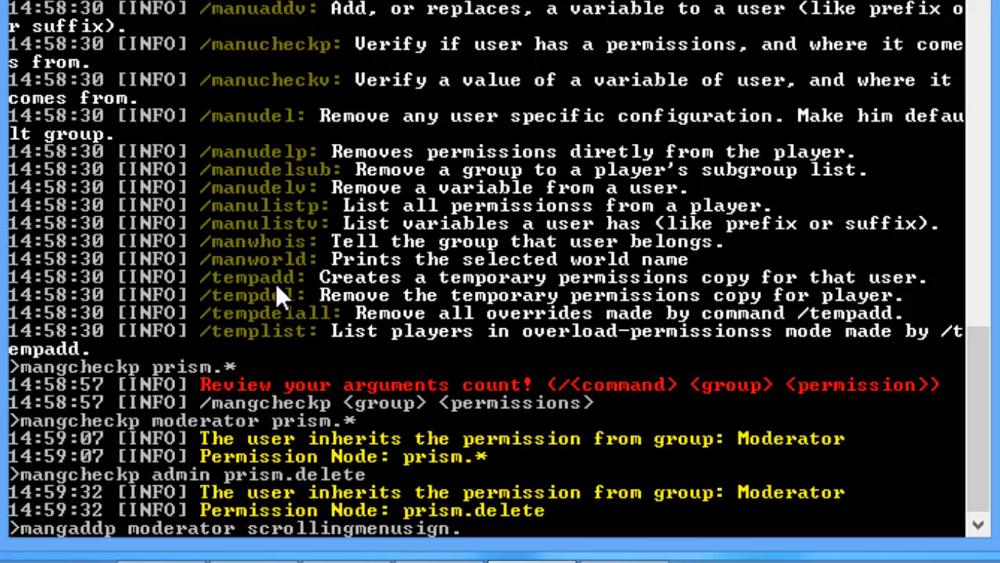
pyautogui.write('limited_admin')
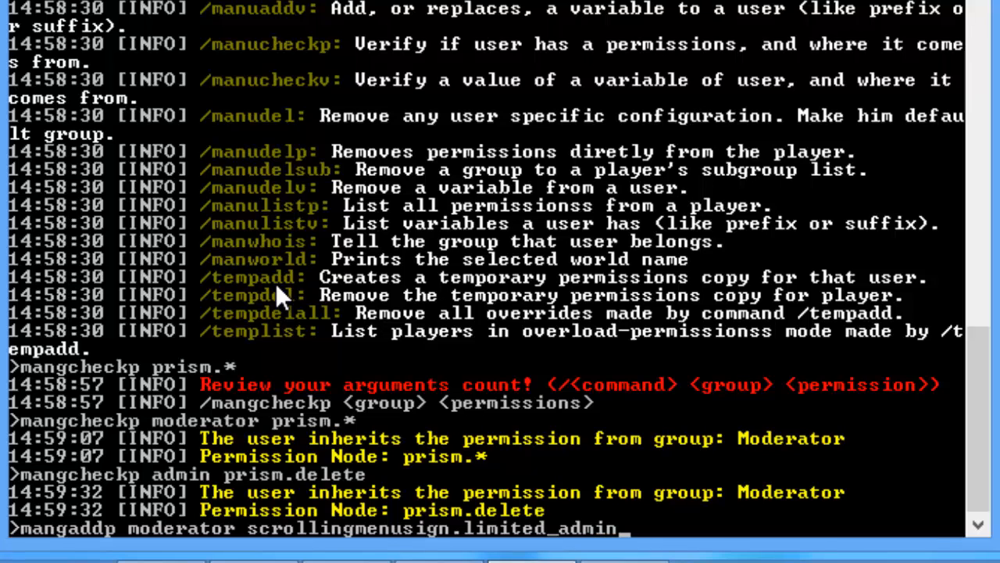
pyautogui.press('Return')
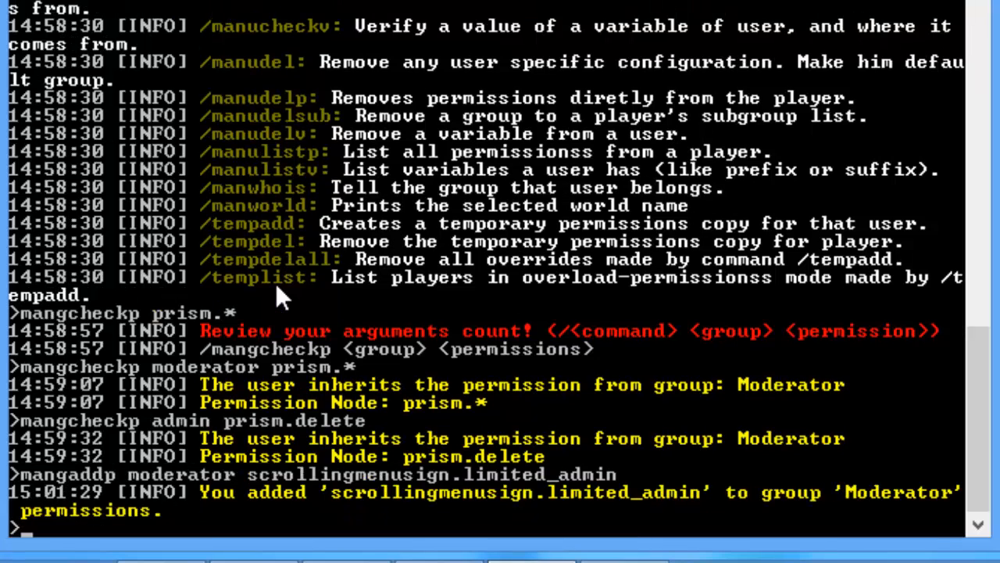
pyautogui.press('Up')
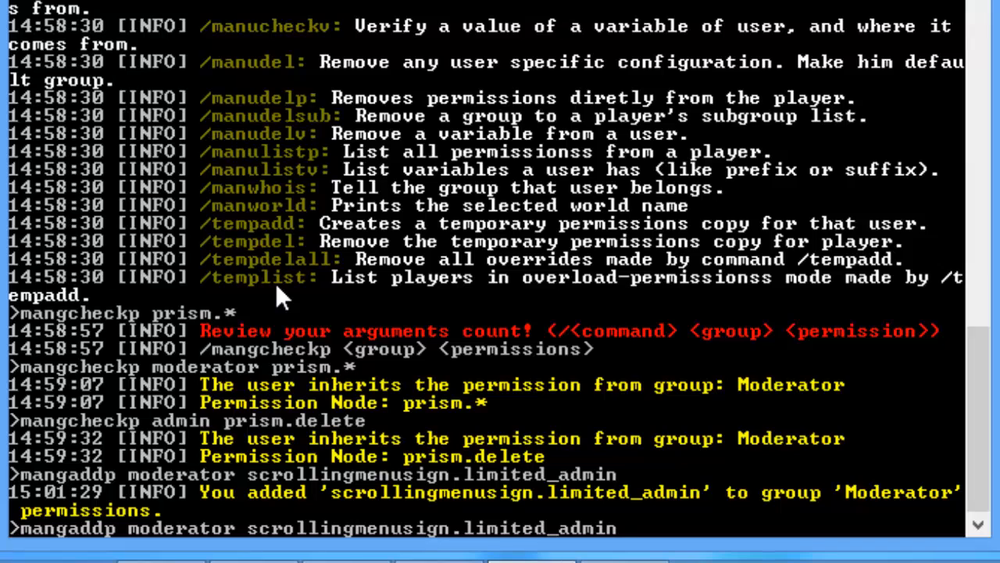
pyautogui.press('Left')
pyautogui.press('Left')
pyautogui.press('Left')
pyautogui.press('Left')
pyautogui.press('Left')
pyautogui.press('Left')
pyautogui.press('Left')
pyautogui.press('Left')
pyautogui.press('Left')
pyautogui.press('Left')
pyautogui.press('Left')
pyautogui.press('Left')
pyautogui.press('Left')
pyautogui.press('Left')
pyautogui.press('Left')
pyautogui.press('Left')
pyautogui.press('Left')
pyautogui.press('Left')
pyautogui.press('Left')
pyautogui.press('Left')
pyautogui.press('Left')
pyautogui.press('Left')
pyautogui.press('Left')
pyautogui.press('Left')
pyautogui.press('BackSpace')
pyautogui.press('BackSpace')
pyautogui.press('BackSpace')
pyautogui.write('del')
pyautogui.press('Return')
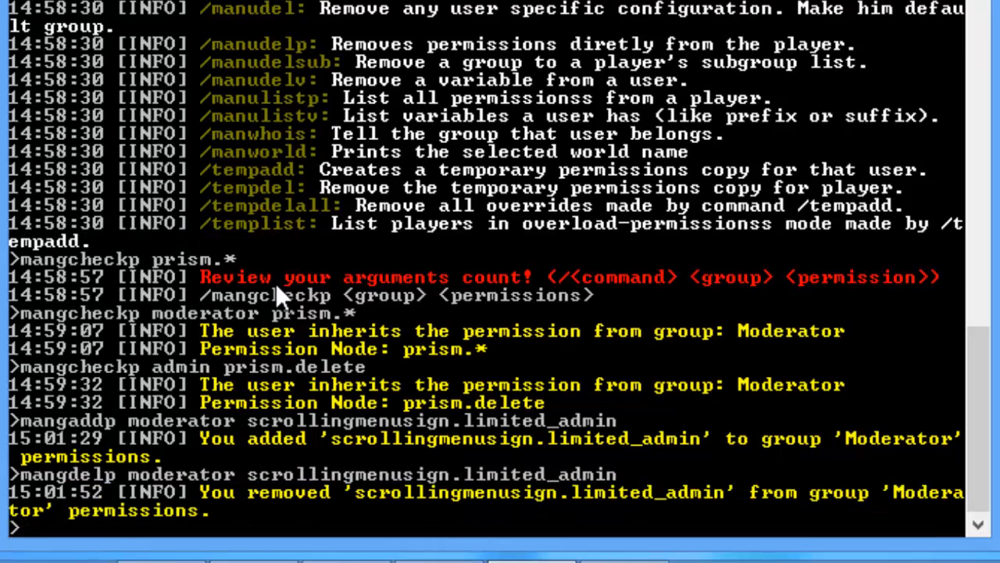
# Step: Give the Moderator group scrollingmenusign.poweruser with mangaddp
pyautogui.press('Up')
pyautogui.press('BackSpace')
pyautogui.press('BackSpace')
pyautogui.press('BackSpace')
pyautogui.press('BackSpace')
pyautogui.press('BackSpace')
pyautogui.press('BackSpace')
pyautogui.press('BackSpace')
pyautogui.press('BackSpace')
pyautogui.press('BackSpace')
pyautogui.press('BackSpace')
pyautogui.press('BackSpace')
pyautogui.press('BackSpace')
pyautogui.press('BackSpace')
pyautogui.press('BackSpace')
pyautogui.press('BackSpace')
pyautogui.press('BackSpace')
pyautogui.press('BackSpace')
pyautogui.press('BackSpace')
pyautogui.press('BackSpace')
pyautogui.press('BackSpace')
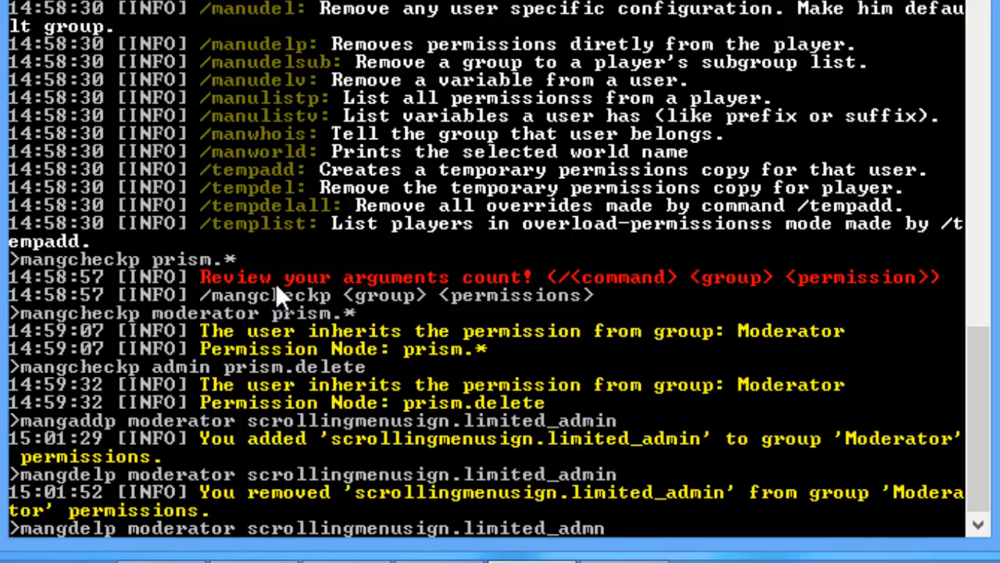
pyautogui.press('BackSpace')
pyautogui.press('BackSpace')
pyautogui.press('BackSpace')
pyautogui.press('BackSpace')
pyautogui.press('BackSpace')
pyautogui.press('BackSpace')
pyautogui.press('BackSpace')
pyautogui.press('BackSpace')
pyautogui.press('BackSpace')
pyautogui.press('BackSpace')
pyautogui.press('BackSpace')
pyautogui.press('BackSpace')
pyautogui.press('BackSpace')
pyautogui.press('BackSpace')
pyautogui.press('BackSpace')
pyautogui.press('BackSpace')
pyautogui.press('BackSpace')
pyautogui.write('add')
pyautogui.press('BackSpace')
pyautogui.press('BackSpace')
pyautogui.press('BackSpace')
pyautogui.press('BackSpace')
pyautogui.press('BackSpace')
pyautogui.press('BackSpace')
pyautogui.press('BackSpace')
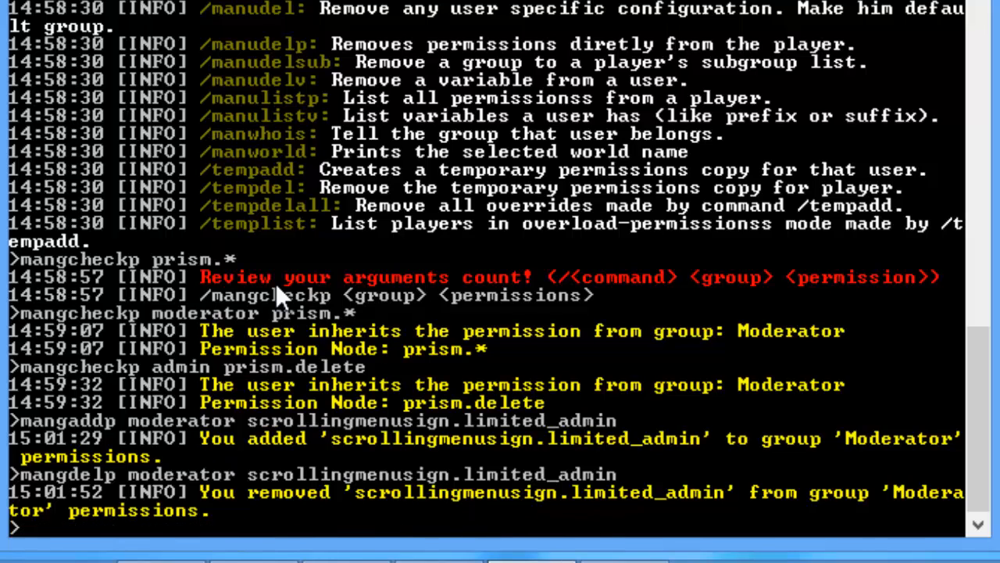
pyautogui.press('Up')
pyautogui.press('BackSpace')
pyautogui.press('BackSpace')
pyautogui.press('BackSpace')
pyautogui.press('BackSpace')
pyautogui.press('BackSpace')
pyautogui.press('BackSpace')
pyautogui.press('BackSpace')
pyautogui.press('BackSpace')
pyautogui.press('BackSpace')
pyautogui.press('BackSpace')
pyautogui.press('BackSpace')
pyautogui.press('BackSpace')
pyautogui.press('BackSpace')
pyautogui.press('BackSpace')
pyautogui.press('BackSpace')
pyautogui.press('BackSpace')
pyautogui.press('BackSpace')
pyautogui.press('BackSpace')
pyautogui.press('BackSpace')
pyautogui.press('BackSpace')
pyautogui.write('a')
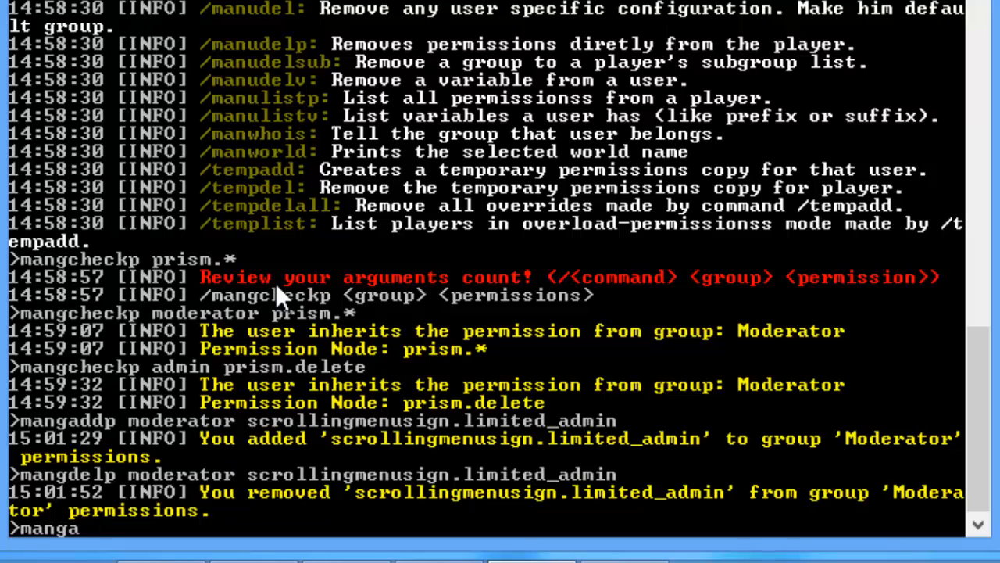
pyautogui.write('ddp moderator')
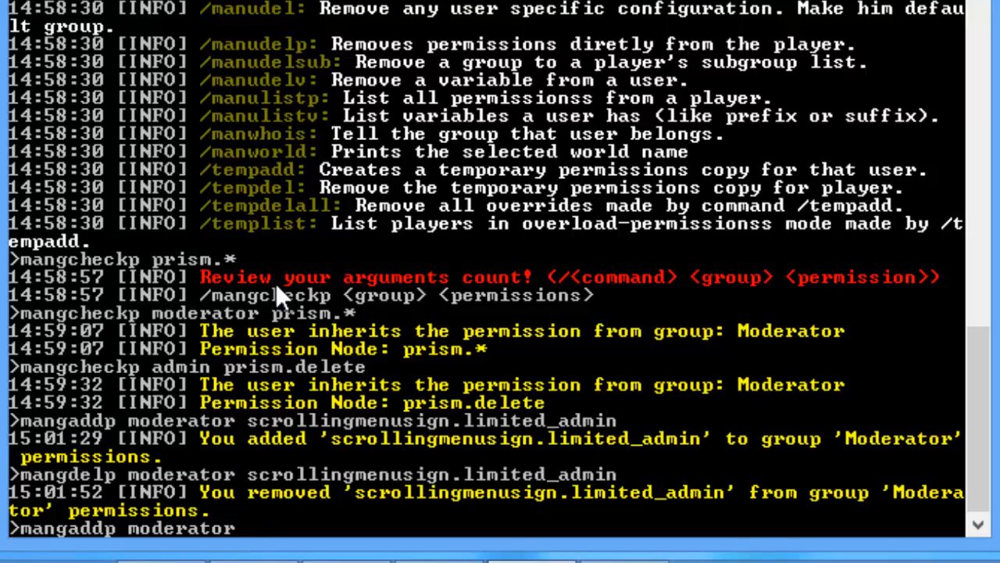
pyautogui.write(' scrollingmenusign.poweruser')
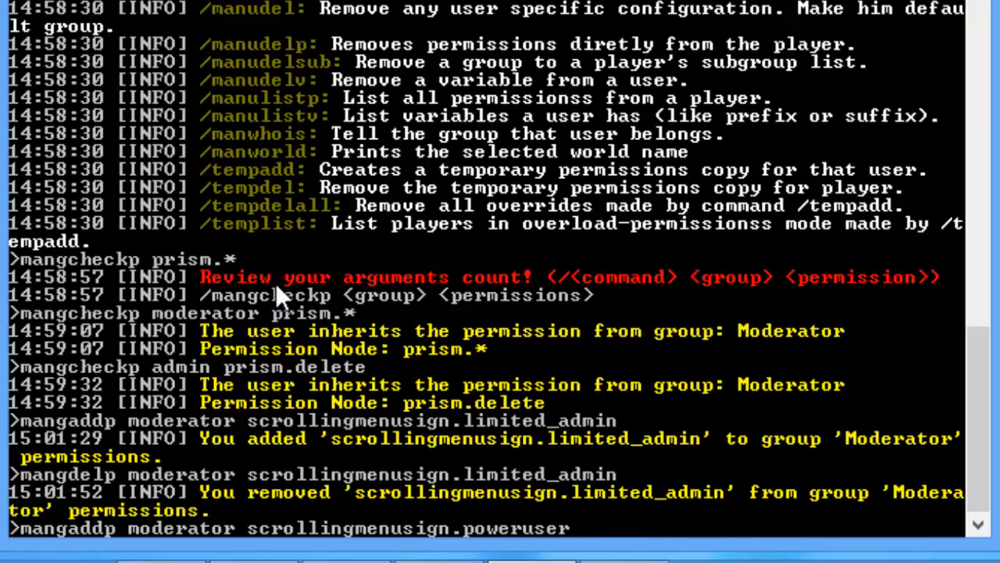
pyautogui.press('Return')
# Step: Give the Admin group scrollingmenusign.admin
pyautogui.press('Up')
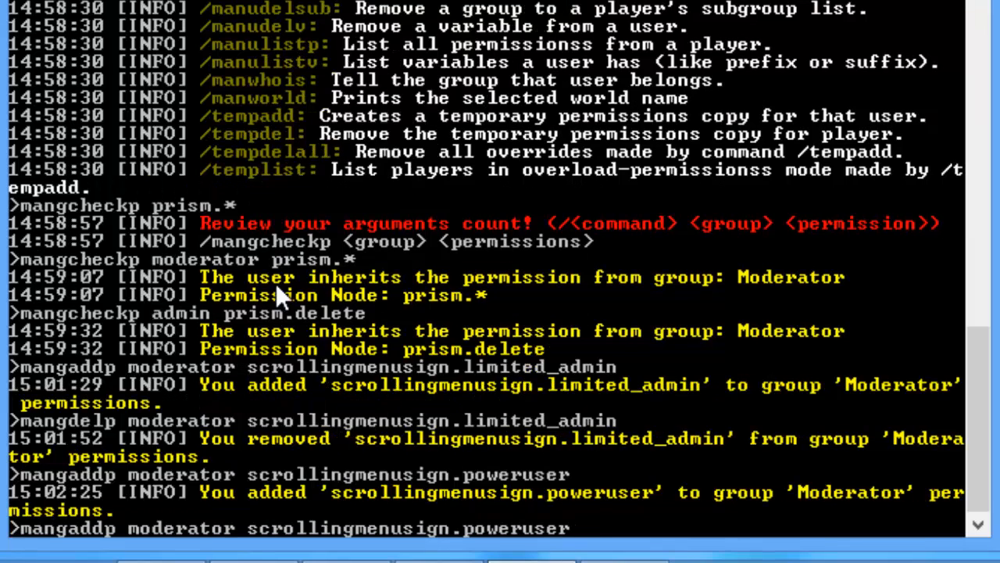
pyautogui.press('BackSpace')
pyautogui.press('BackSpace')
pyautogui.press('BackSpace')
pyautogui.press('BackSpace')
pyautogui.press('BackSpace')
pyautogui.press('BackSpace')
pyautogui.press('BackSpace')
pyautogui.press('BackSpace')
pyautogui.press('BackSpace')
pyautogui.write('admin')
pyautogui.press('Left')
pyautogui.press('Left')
pyautogui.press('Left')
pyautogui.press('Left')
pyautogui.press('Left')
pyautogui.press('Left')
pyautogui.press('Left')
pyautogui.press('Left')
pyautogui.press('Left')
pyautogui.press('Left')
pyautogui.press('Left')
pyautogui.press('Left')
pyautogui.press('Left')
pyautogui.press('Left')
pyautogui.press('Left')
pyautogui.press('Left')
pyautogui.press('Left')
pyautogui.press('Left')
pyautogui.press('Left')
pyautogui.press('Left')
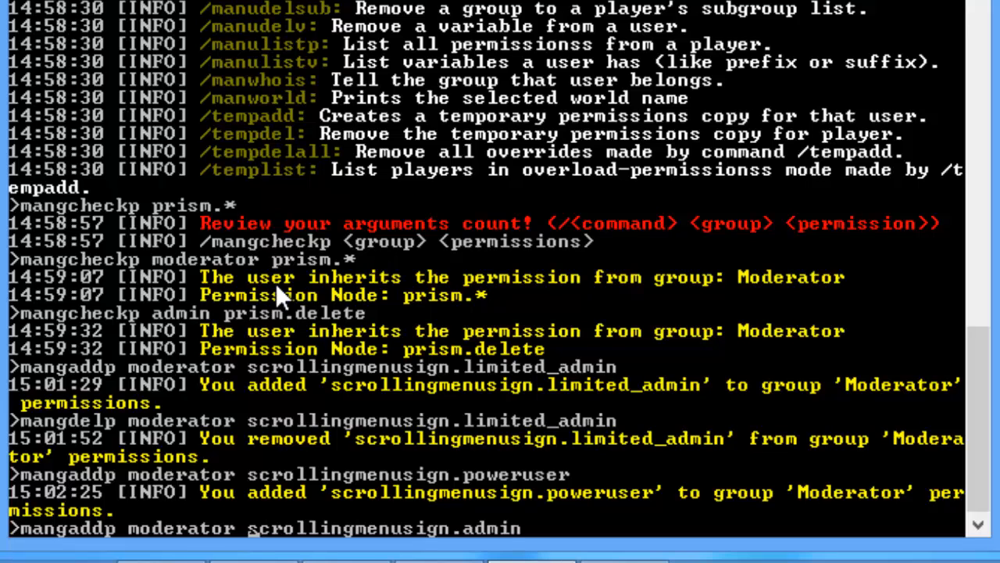
pyautogui.press('BackSpace')
pyautogui.press('BackSpace')
pyautogui.press('BackSpace')
pyautogui.press('BackSpace')
pyautogui.press('BackSpace')
pyautogui.press('BackSpace')
pyautogui.press('BackSpace')
pyautogui.press('BackSpace')
pyautogui.press('BackSpace')
pyautogui.press('BackSpace')
pyautogui.write('admin')
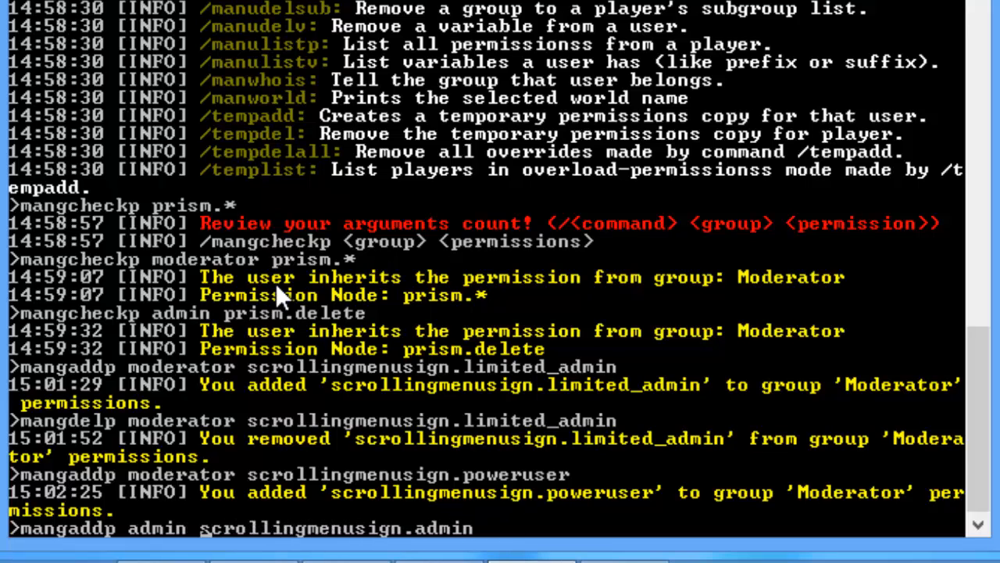
pyautogui.press('Return')
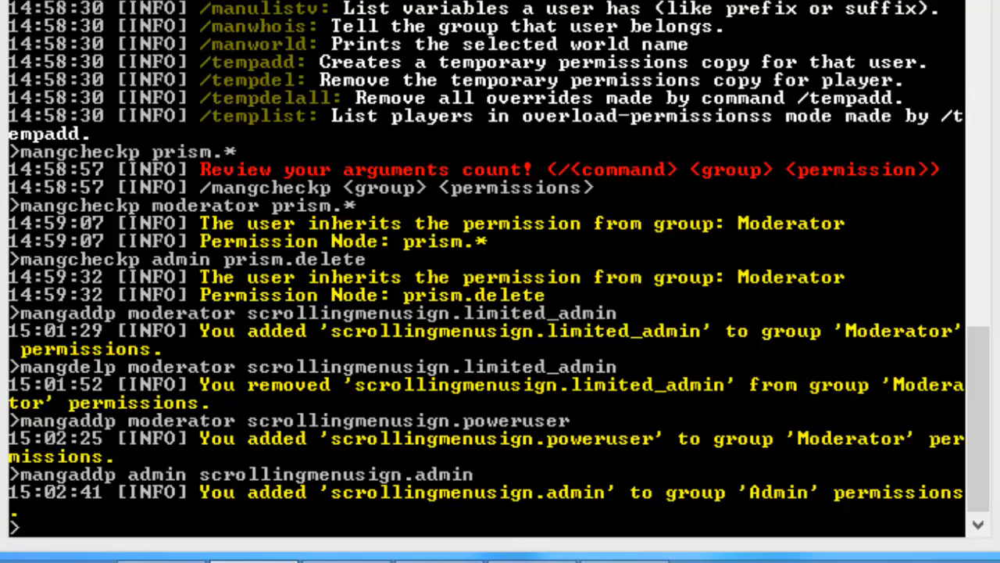
# Step: Add the negated -scrollingmenusign.poweruser to the Admin group, then bring up the plugins folder
pyautogui.write('mangadd')
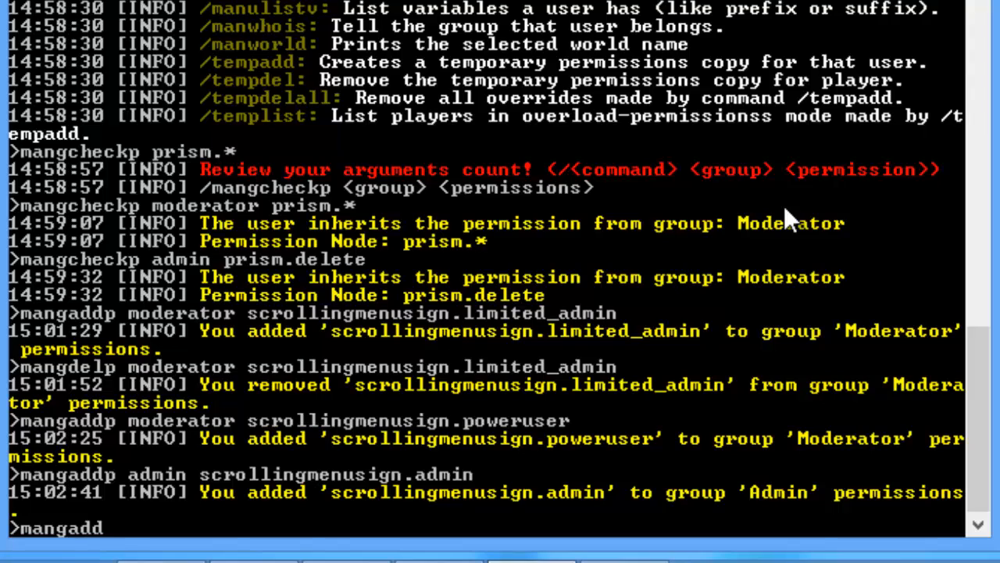
pyautogui.write('p admin -')
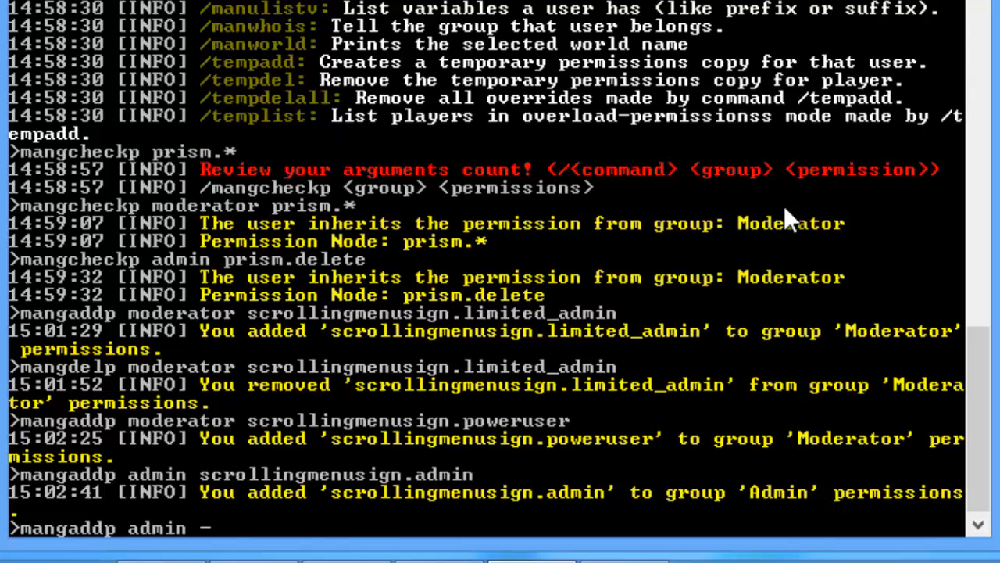
pyautogui.write('scrollingmen')
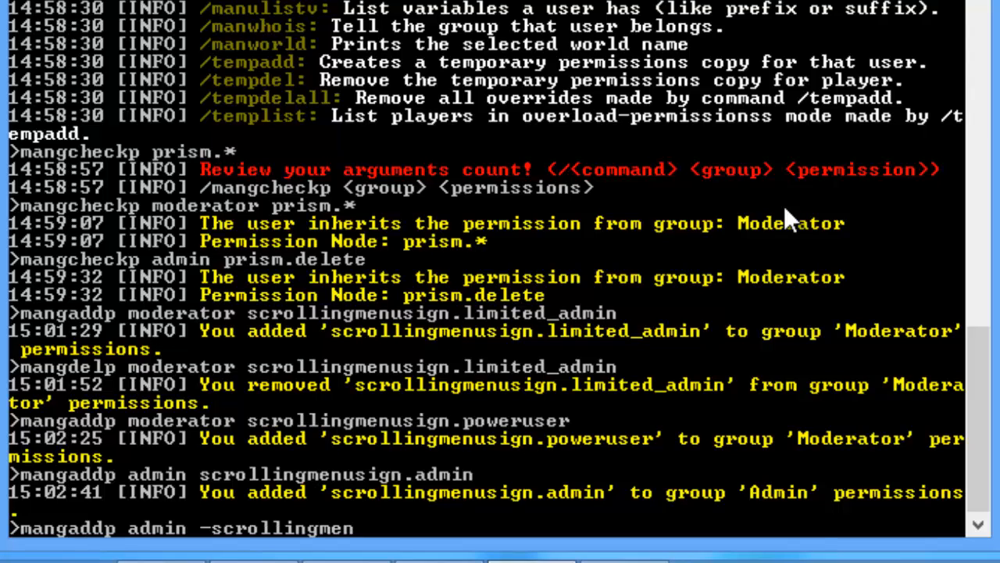
pyautogui.write('usign.')
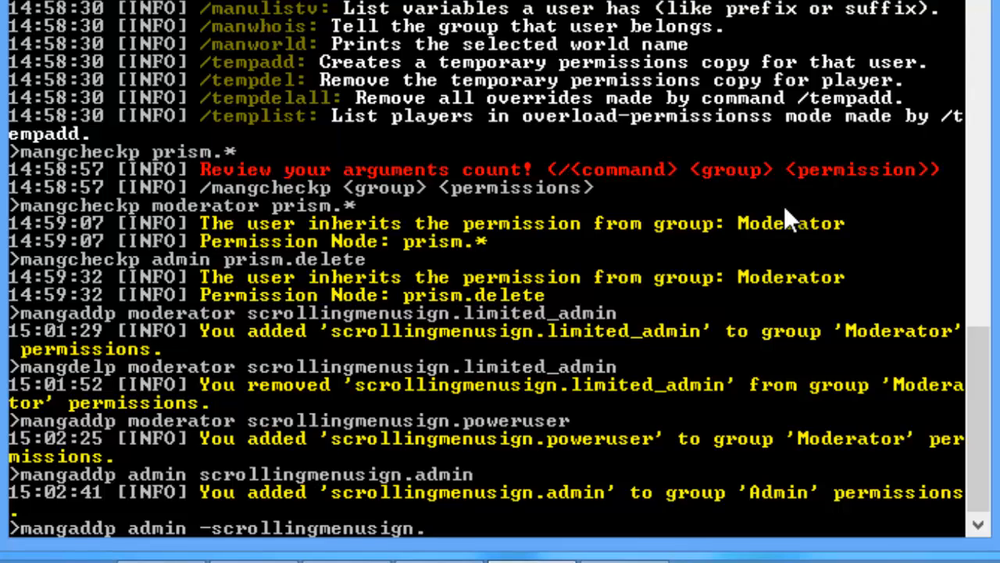
pyautogui.write('limited_admin')
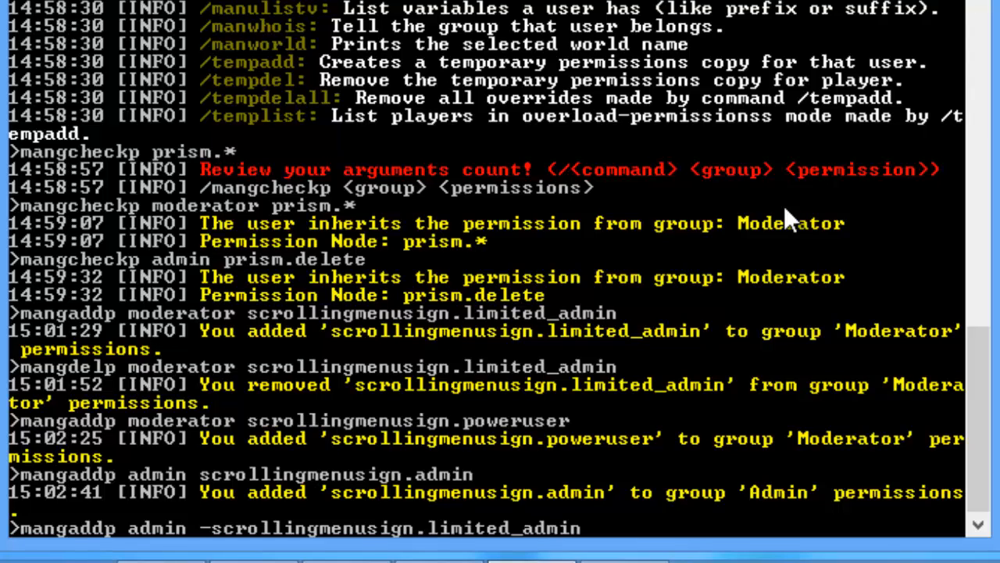
pyautogui.press('BackSpace')
pyautogui.press('BackSpace')
pyautogui.press('BackSpace')
pyautogui.press('BackSpace')
pyautogui.press('BackSpace')
pyautogui.press('BackSpace')
pyautogui.press('BackSpace')
pyautogui.press('BackSpace')
pyautogui.press('BackSpace')
pyautogui.press('BackSpace')
pyautogui.press('BackSpace')
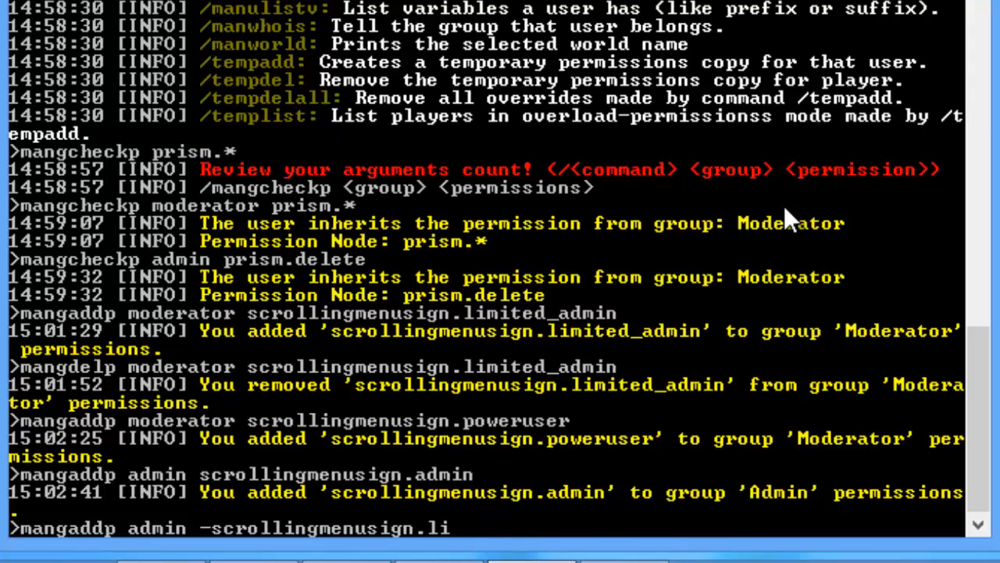
pyautogui.press('BackSpace')
pyautogui.press('BackSpace')
pyautogui.write('poweruser')
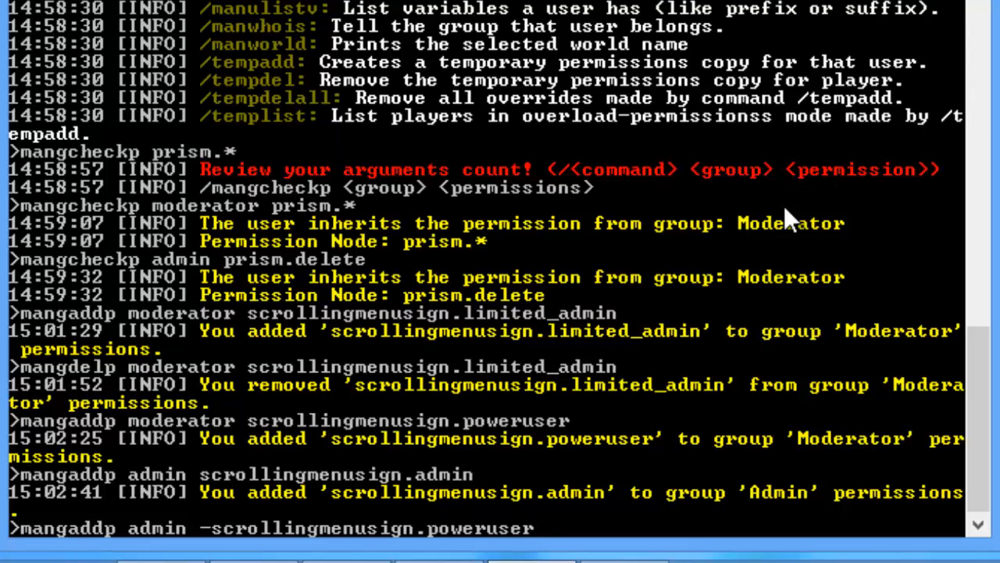
pyautogui.press('Return')
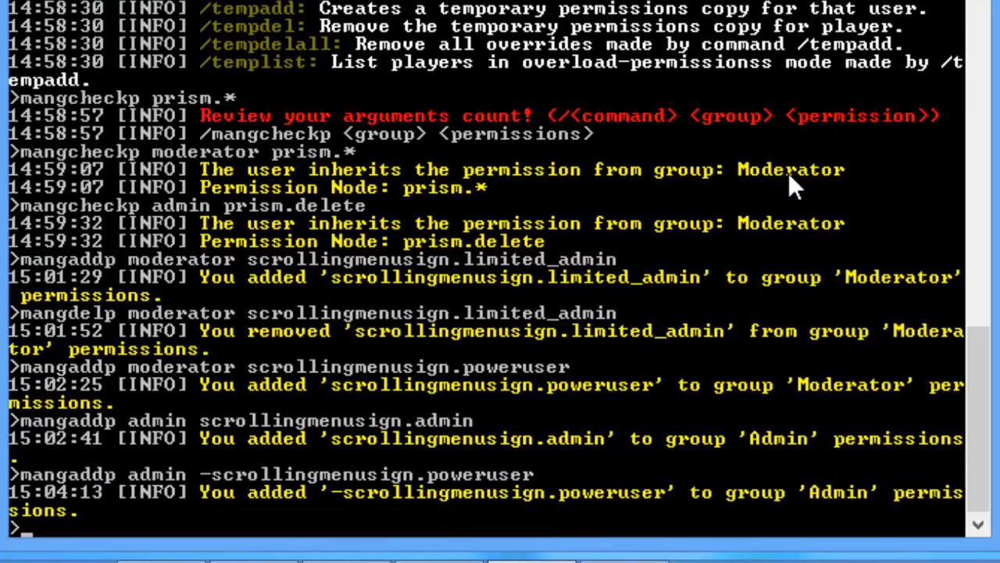
pyautogui.click(253, 561)
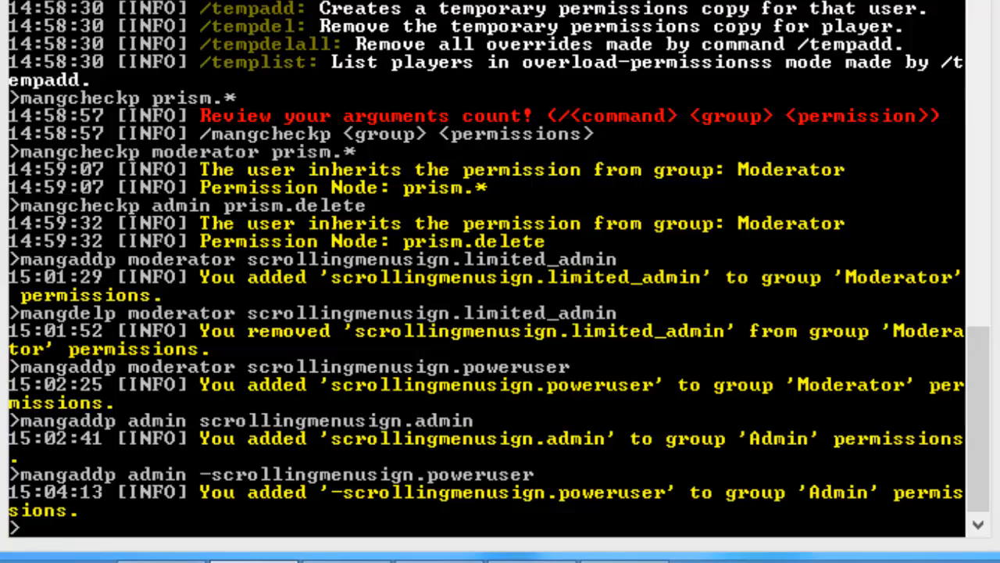
pyautogui.click(161, 559)
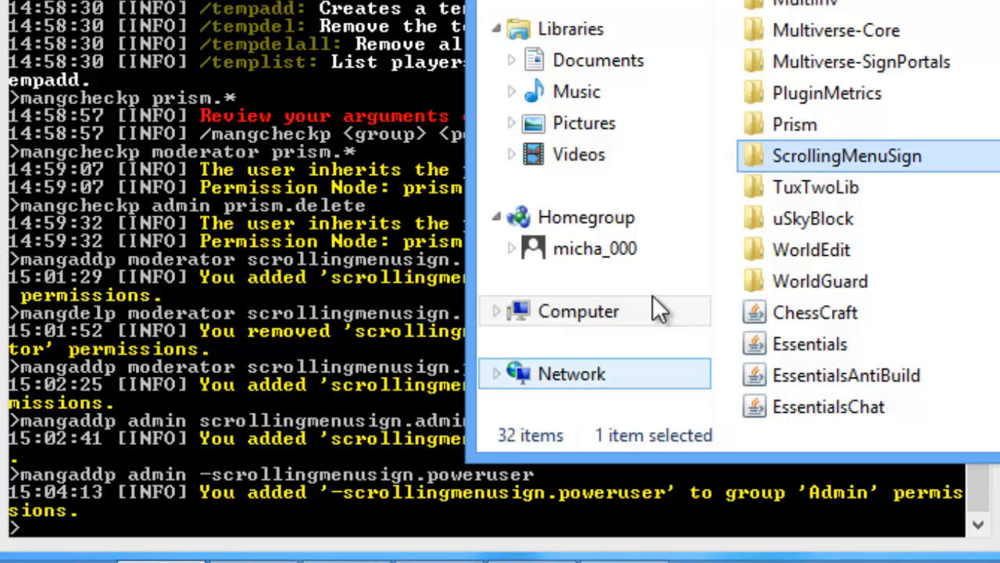
# Step: Peek into the TuxTwoLib folder, return to plugins, then visit the Music library
pyautogui.doubleClick(889, 196)
pyautogui.press('BackSpace')
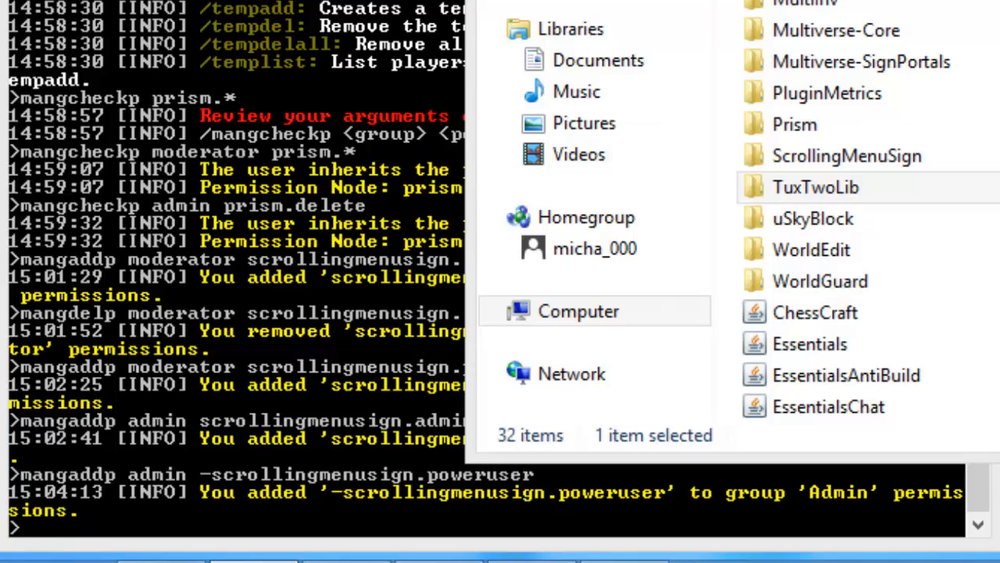
pyautogui.click(692, 341)
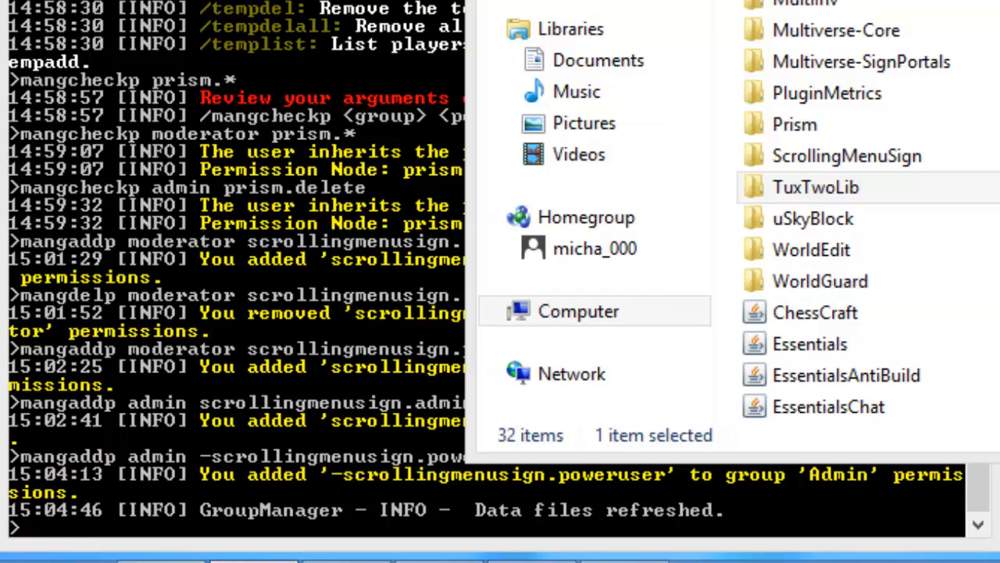
pyautogui.click(815, 188)
pyautogui.click(576, 92)
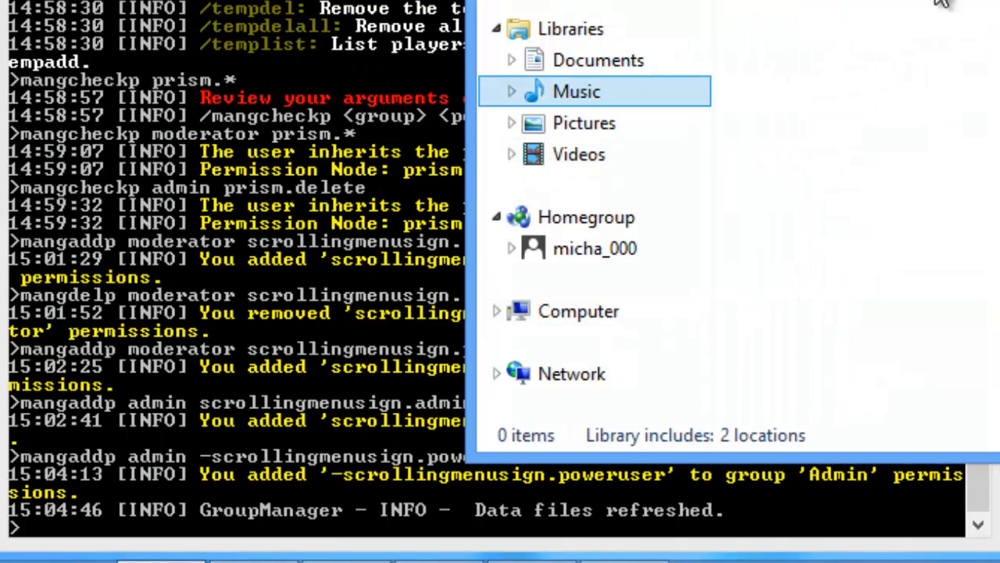
# Step: Switch back to the server console and focus its command prompt
pyautogui.click(625, 561)
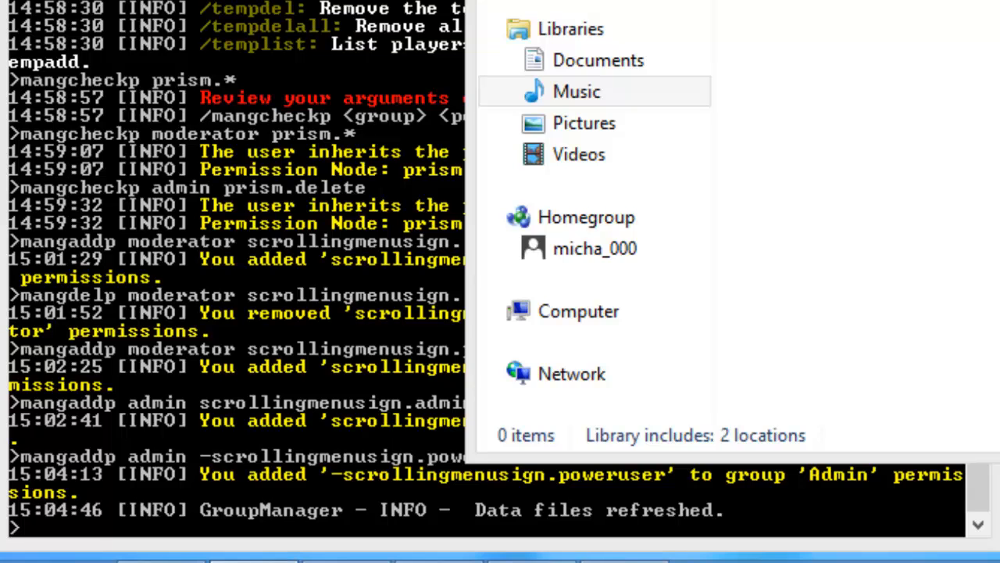
pyautogui.hotkey('alt', 'Tab')
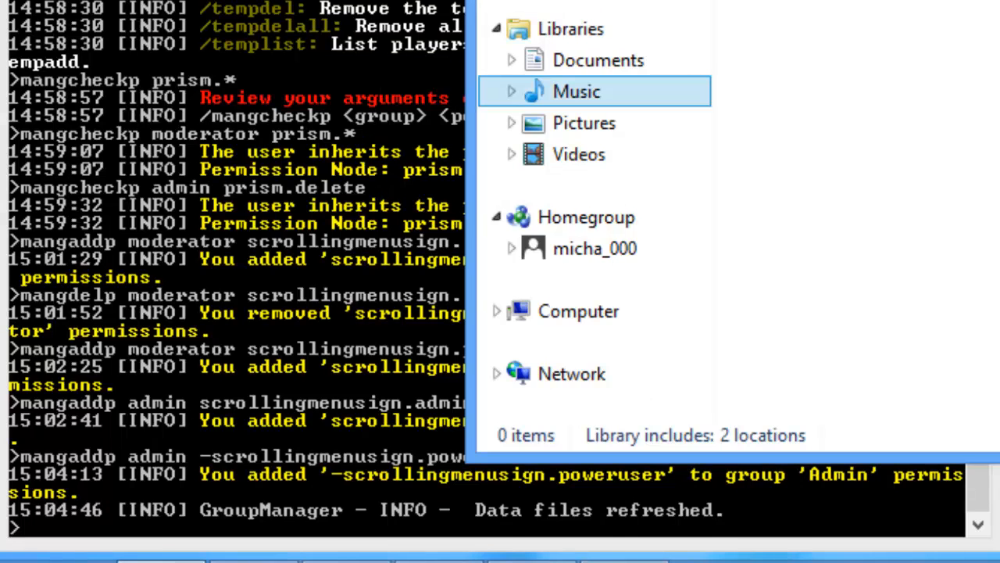
pyautogui.hotkey('alt', 'Tab')
pyautogui.click(631, 26)
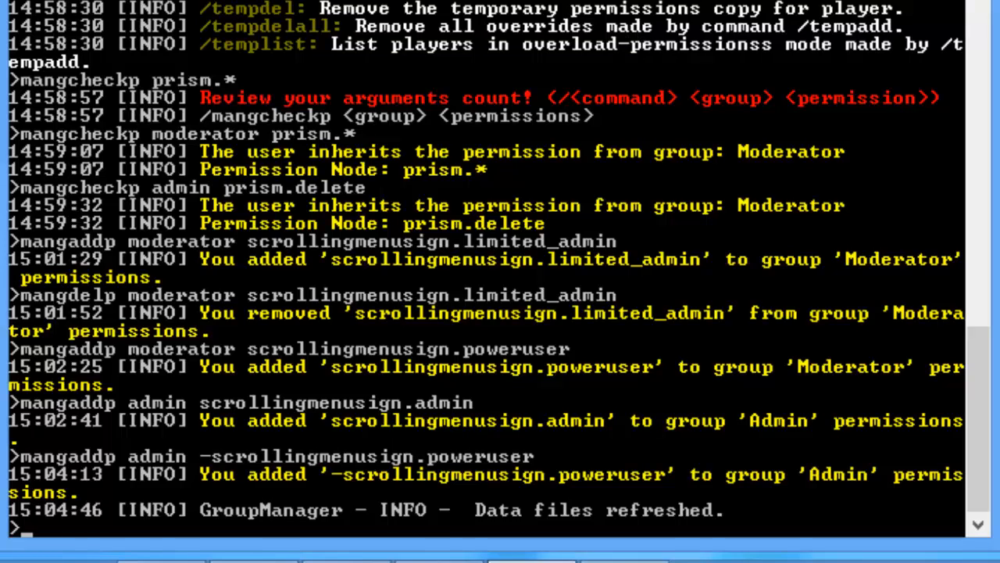
# Step: Add tuxtwolib.notices to the Moderator group with mangaddp
pyautogui.hotkey('alt', 'Tab')
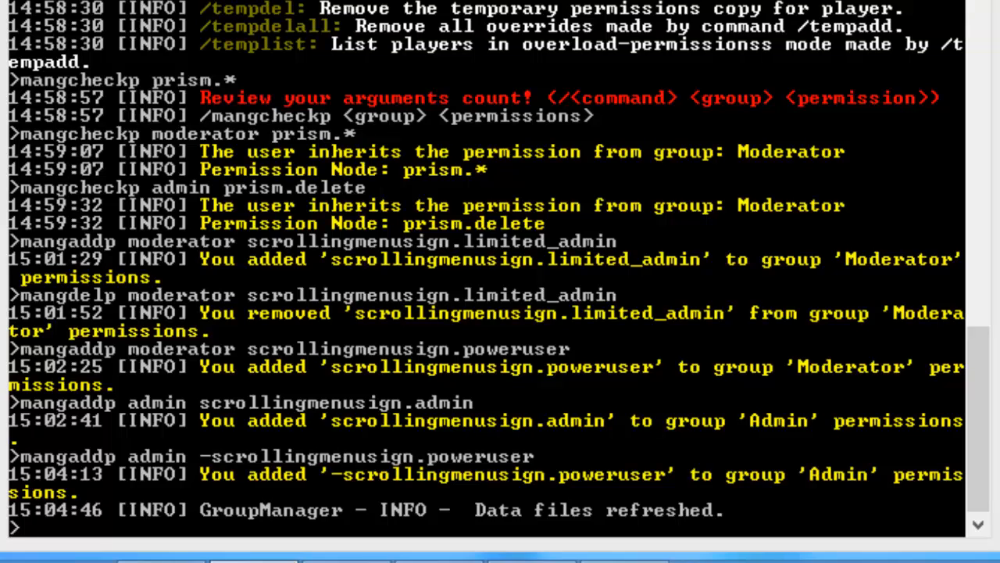
pyautogui.write('manga')
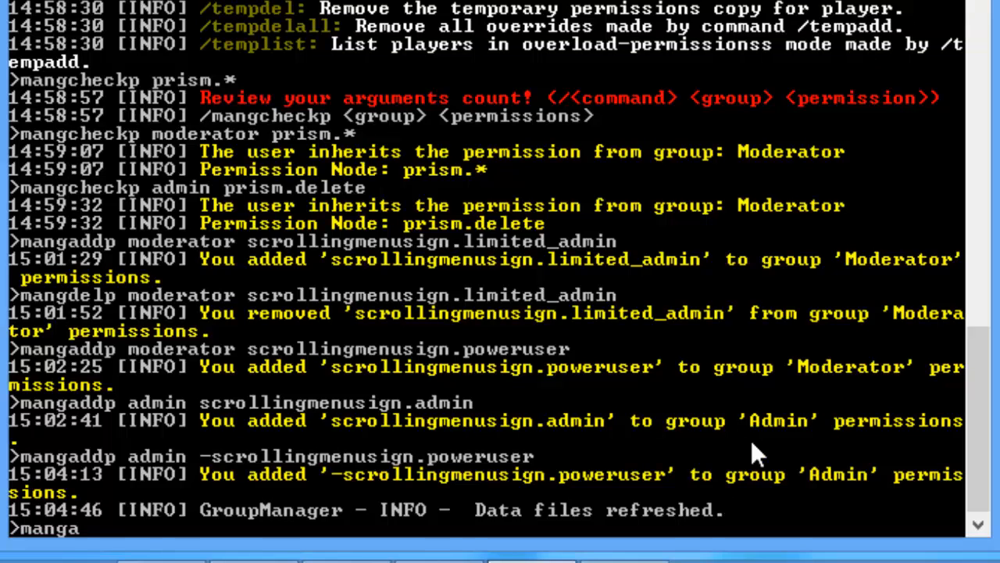
pyautogui.write('ddp')
pyautogui.write('tuxt')
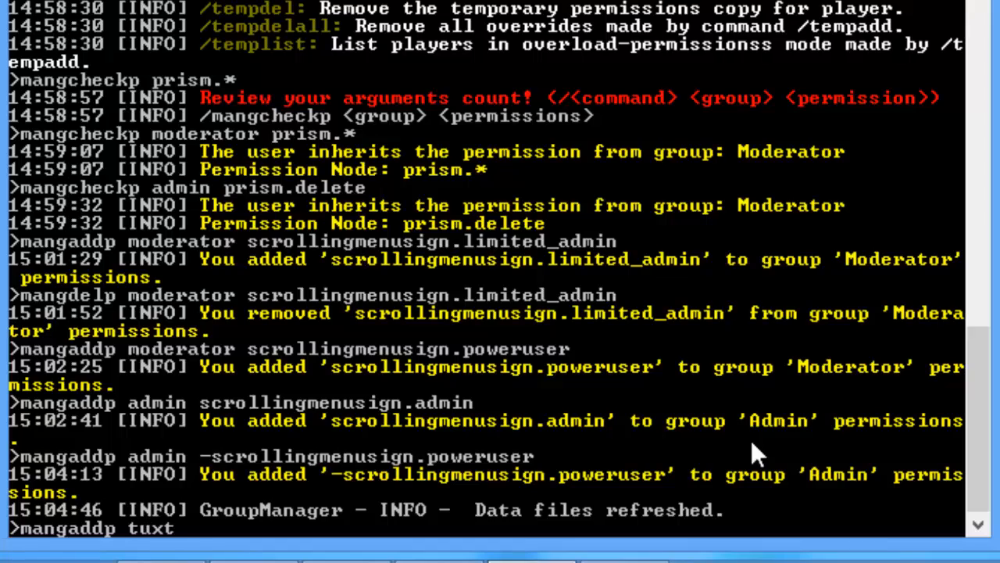
pyautogui.write('wolib.')
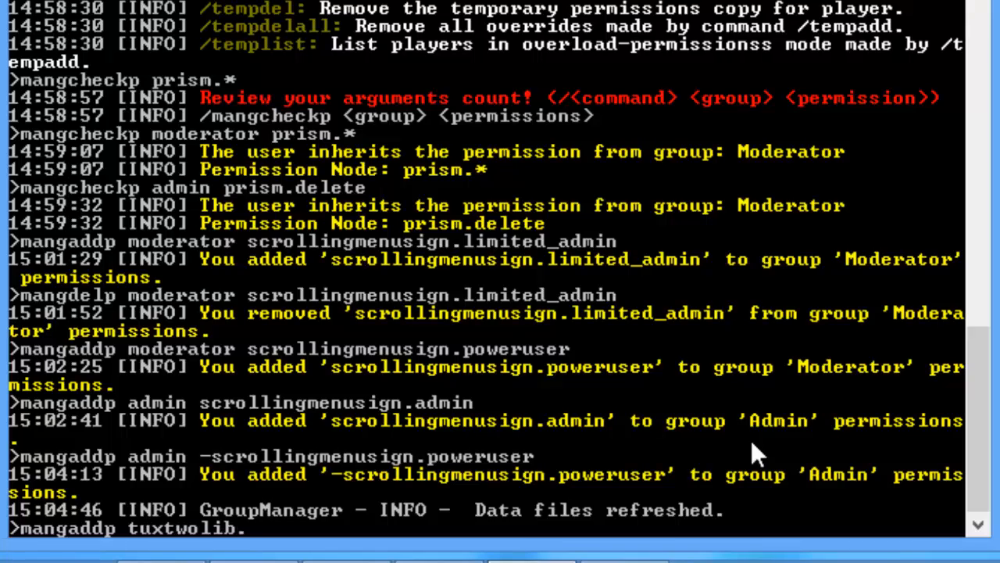
pyautogui.write('notices ')
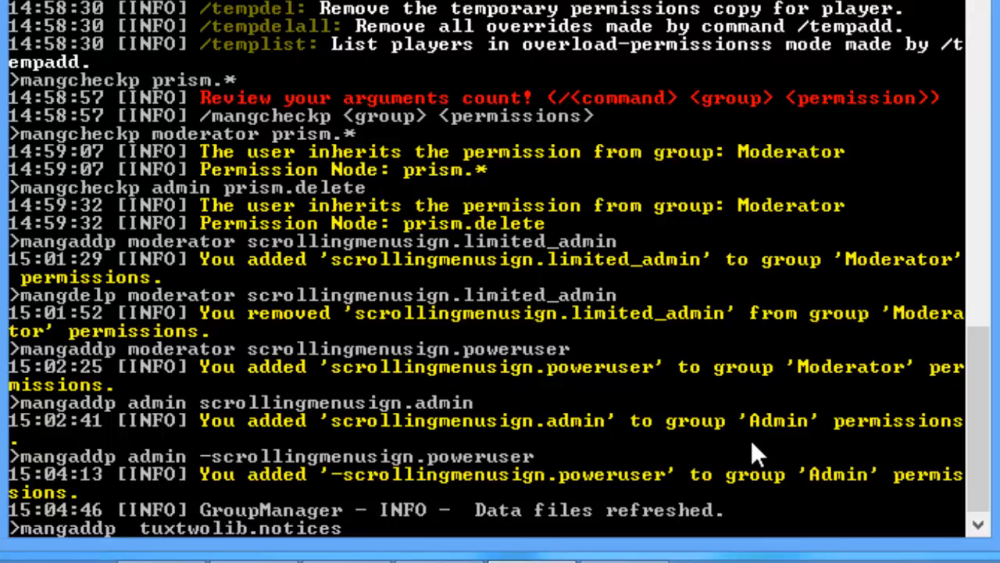
pyautogui.write(' moderator')
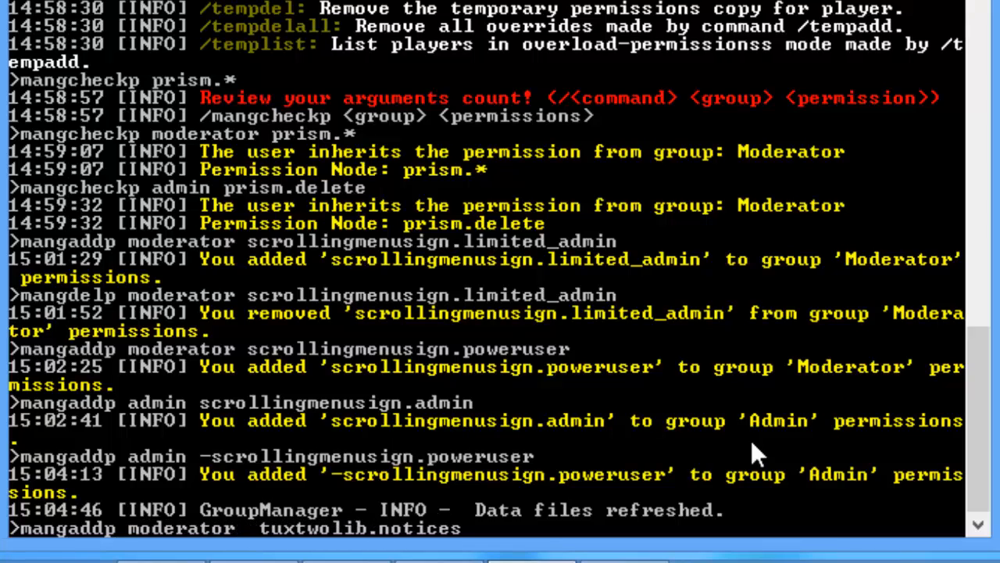
pyautogui.press('BackSpace')
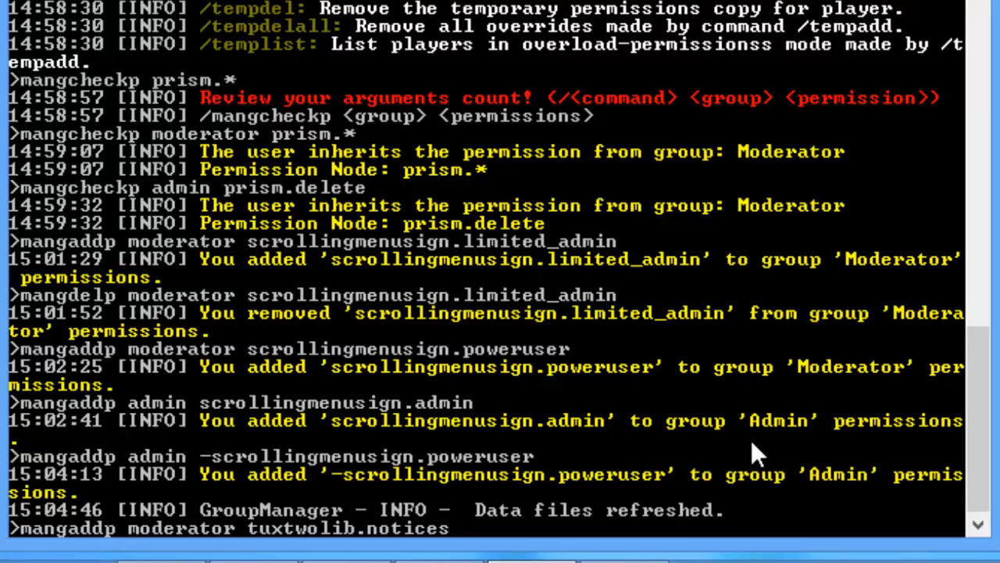
pyautogui.press('Return')
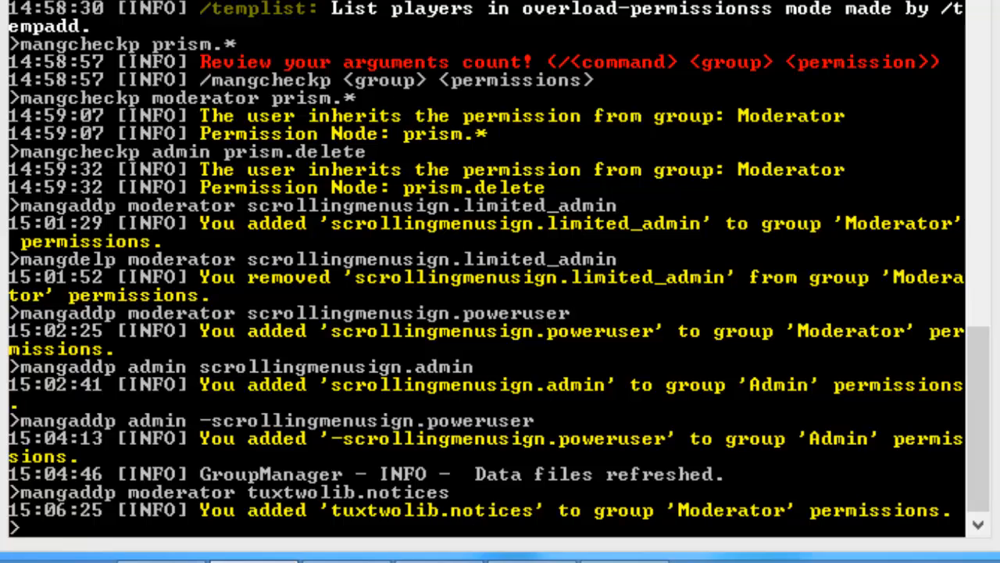
pyautogui.click(160, 558)
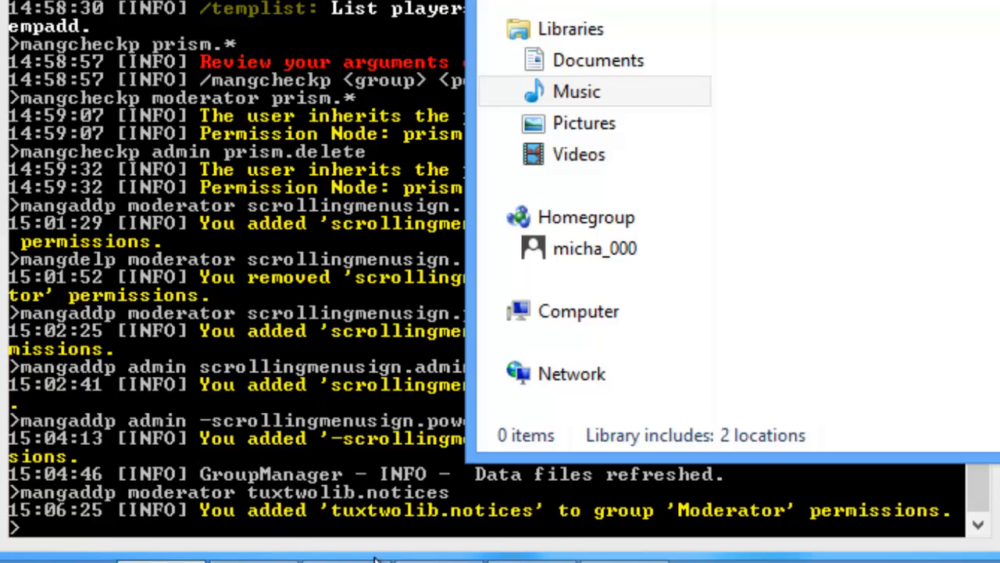
pyautogui.click(609, 155)
pyautogui.click(615, 75)
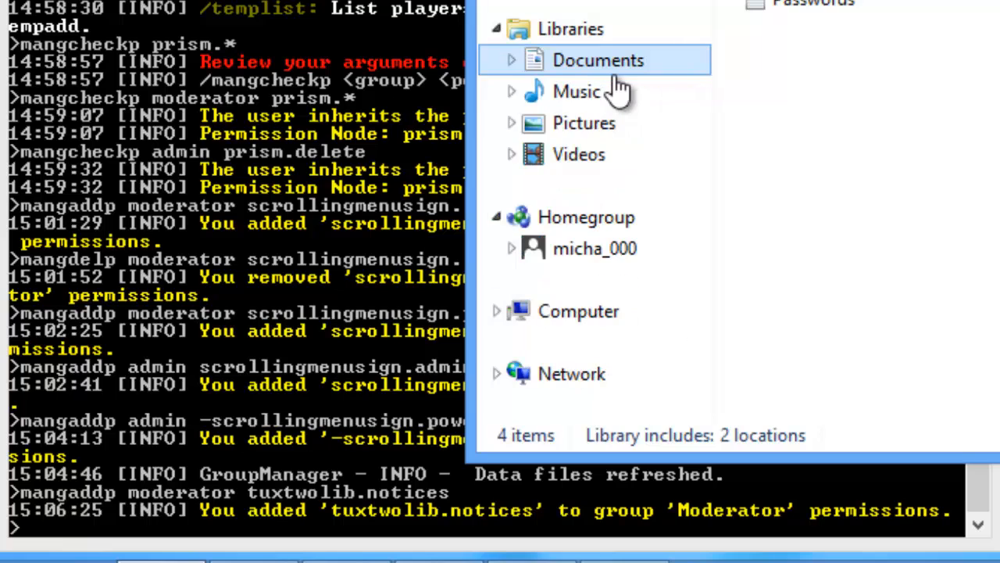
pyautogui.click(546, 311)
pyautogui.doubleClick(812, 12)
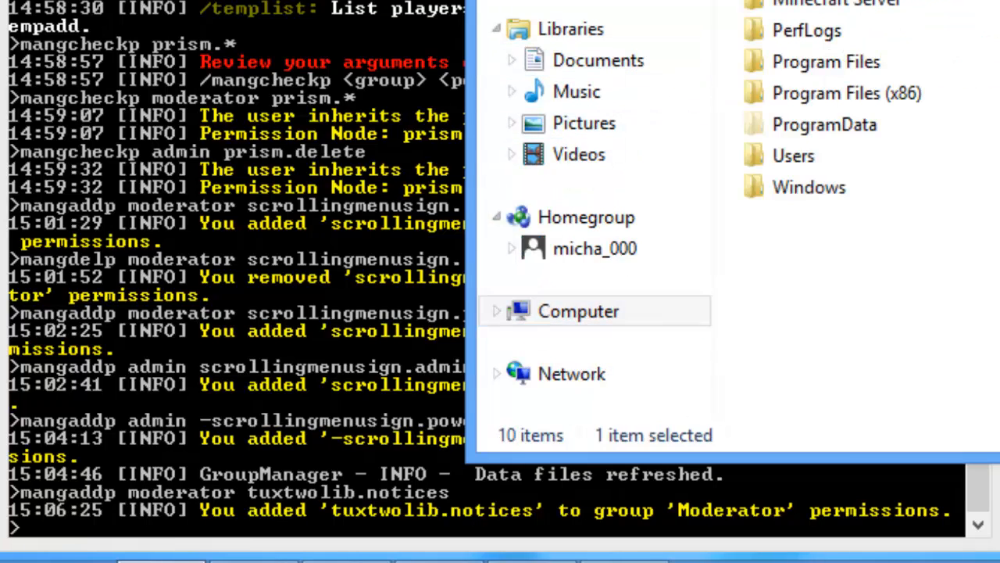
pyautogui.doubleClick(816, 6)
pyautogui.scroll(2, 823, 100)
pyautogui.doubleClick(823, 98)
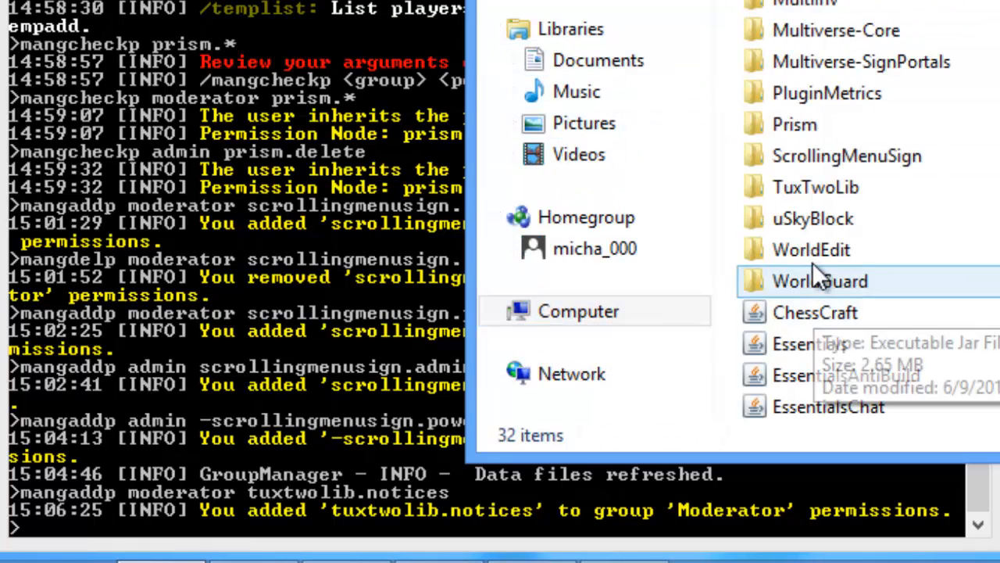
pyautogui.hotkey('alt', 'Tab')
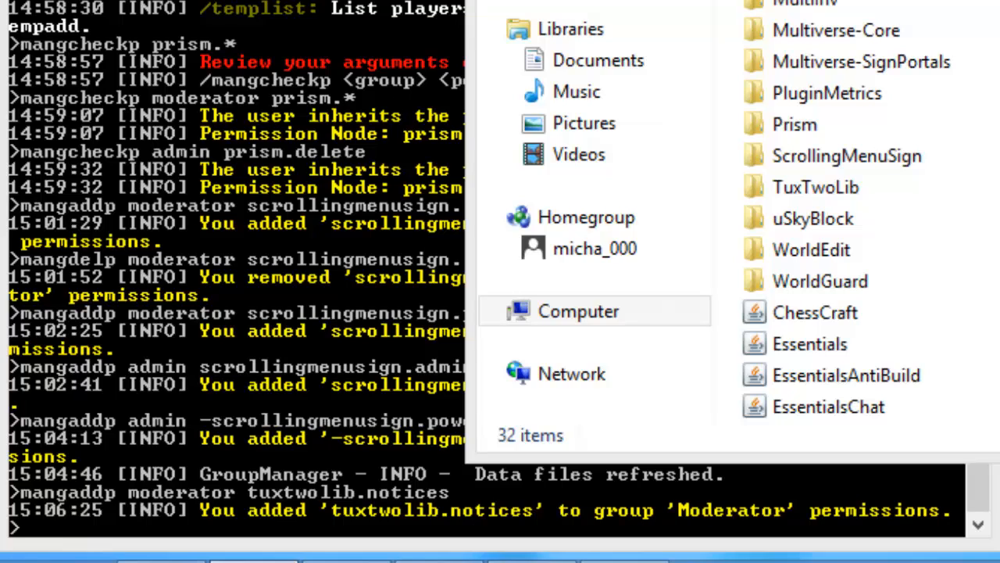
pyautogui.click(263, 413)
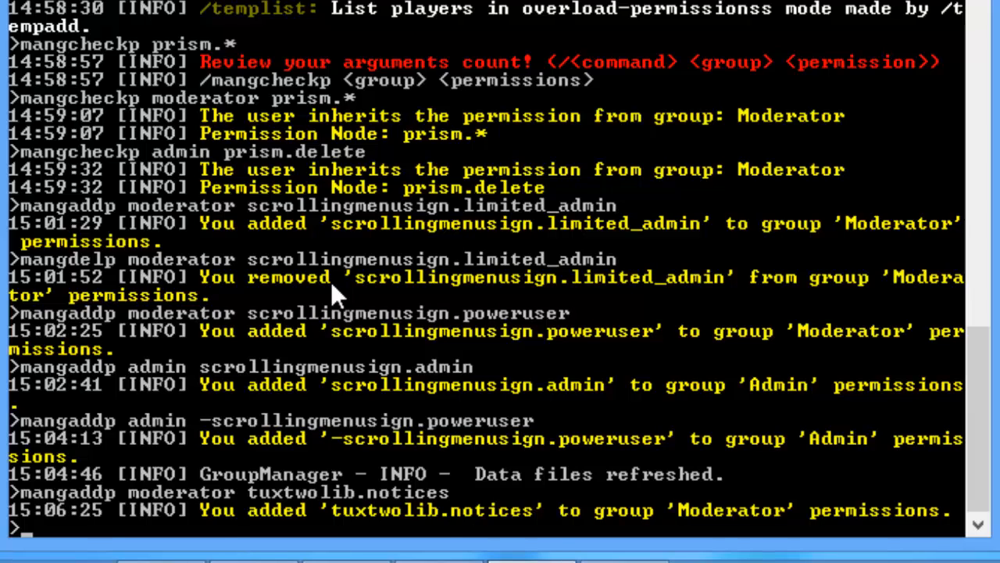
# Step: Grant the Default group usb.island.create and usb.island.sethome
pyautogui.press('Up')
pyautogui.press('BackSpace')
pyautogui.press('BackSpace')
pyautogui.press('BackSpace')
pyautogui.press('BackSpace')
pyautogui.press('BackSpace')
pyautogui.press('BackSpace')
pyautogui.press('BackSpace')
pyautogui.press('BackSpace')
pyautogui.press('BackSpace')
pyautogui.press('BackSpace')
pyautogui.press('BackSpace')
pyautogui.press('BackSpace')
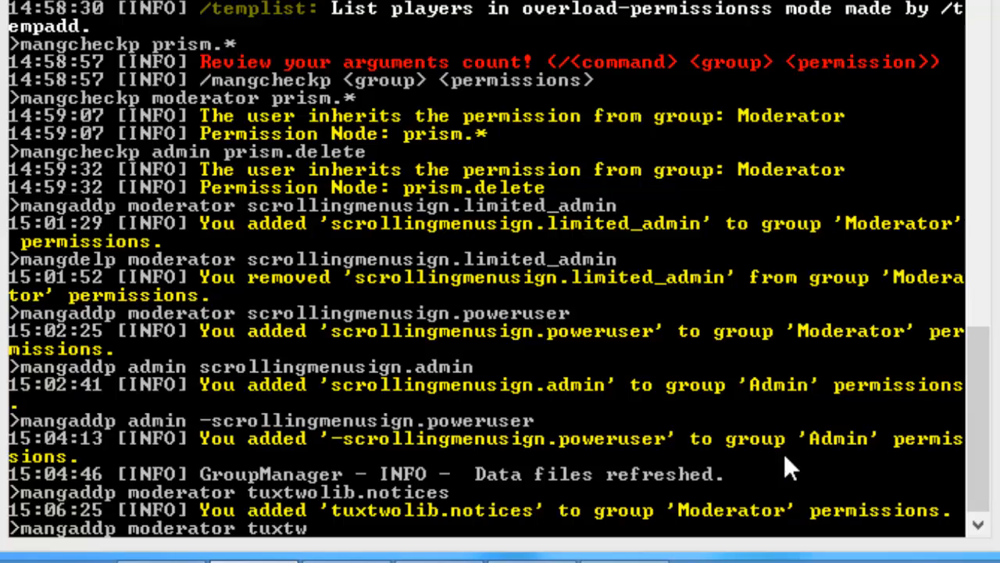
pyautogui.press('BackSpace')
pyautogui.press('BackSpace')
pyautogui.press('BackSpace')
pyautogui.press('BackSpace')
pyautogui.press('BackSpace')
pyautogui.press('BackSpace')
pyautogui.press('BackSpace')
pyautogui.press('BackSpace')
pyautogui.press('BackSpace')
pyautogui.press('BackSpace')
pyautogui.press('BackSpace')
pyautogui.press('BackSpace')
pyautogui.press('BackSpace')
pyautogui.press('BackSpace')
pyautogui.press('BackSpace')
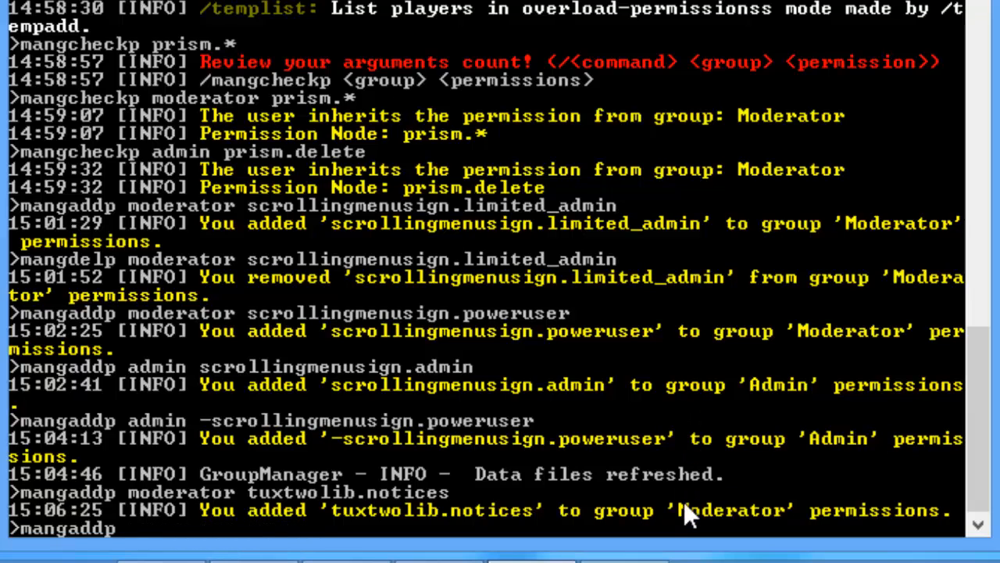
pyautogui.write('default usb')
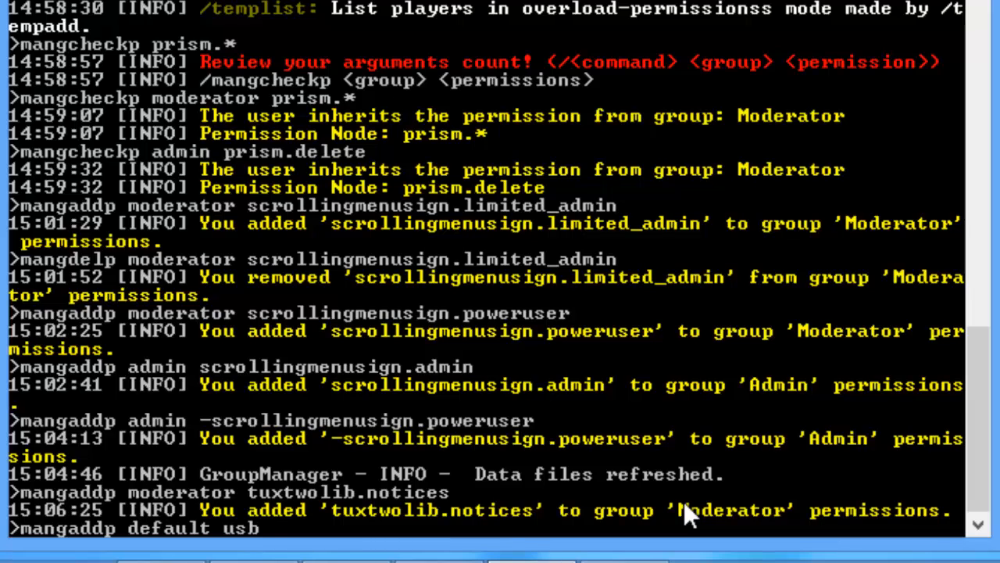
pyautogui.write('.island.create')
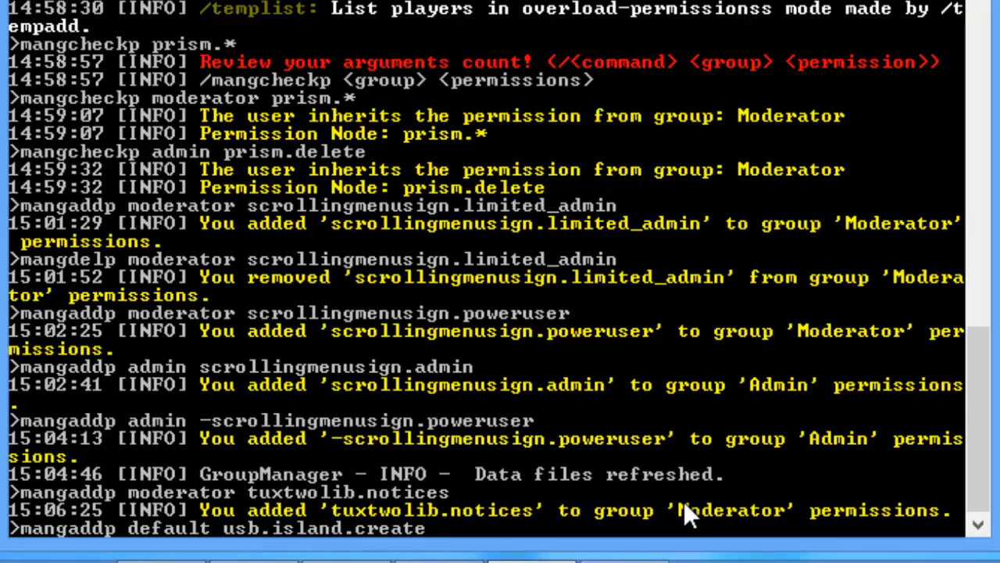
pyautogui.press('Return')
pyautogui.press('Up')
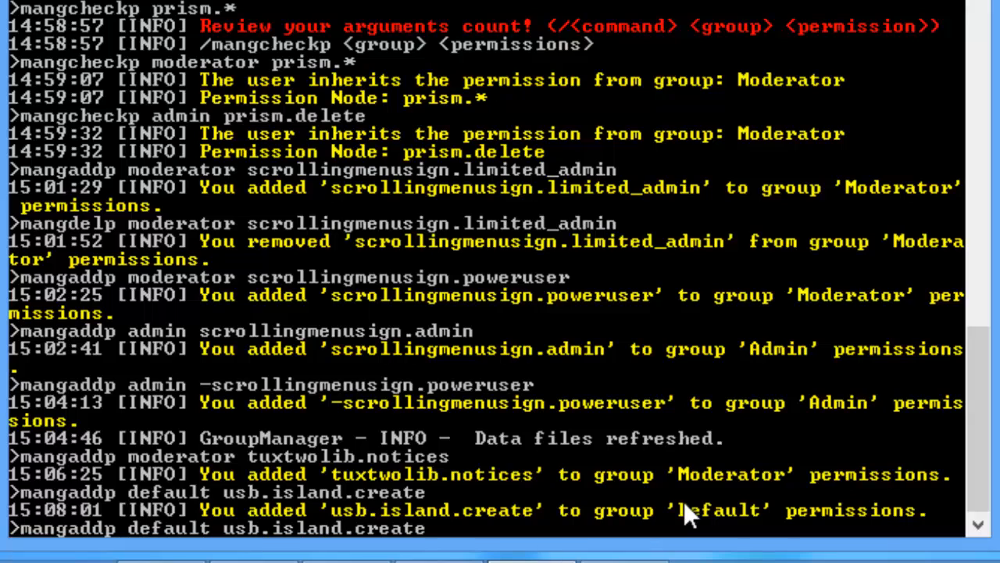
pyautogui.press('BackSpace')
pyautogui.press('BackSpace')
pyautogui.press('BackSpace')
pyautogui.press('BackSpace')
pyautogui.press('BackSpace')
pyautogui.press('BackSpace')
pyautogui.write('sethome')
pyautogui.press('Return')
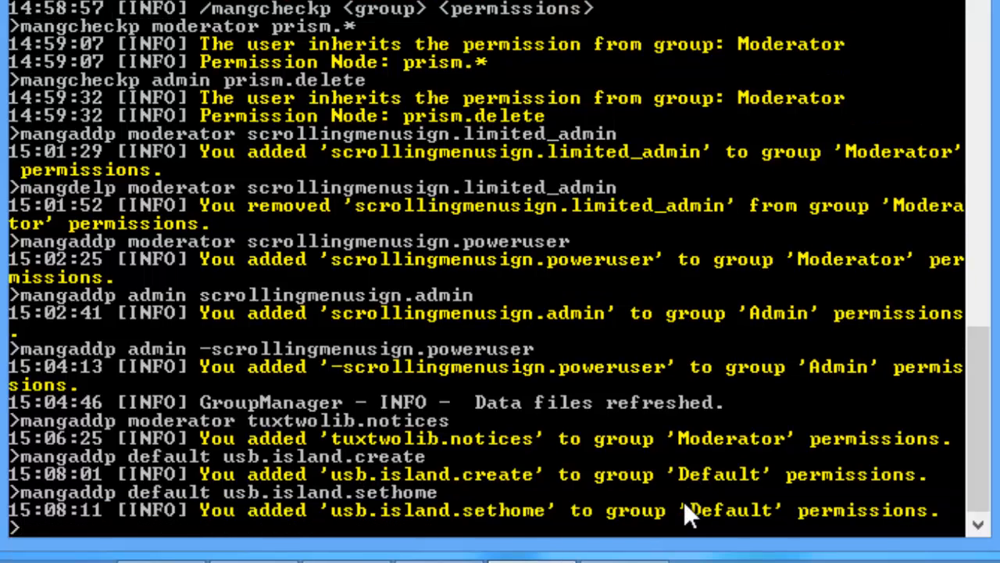
# Step: Grant the Default group usb.island.info, usb.island.topten and usb.lock
pyautogui.press('Up')
pyautogui.press('BackSpace')
pyautogui.press('BackSpace')
pyautogui.press('BackSpace')
pyautogui.press('BackSpace')
pyautogui.press('BackSpace')
pyautogui.press('BackSpace')
pyautogui.press('BackSpace')
pyautogui.write('info')
pyautogui.press('Return')
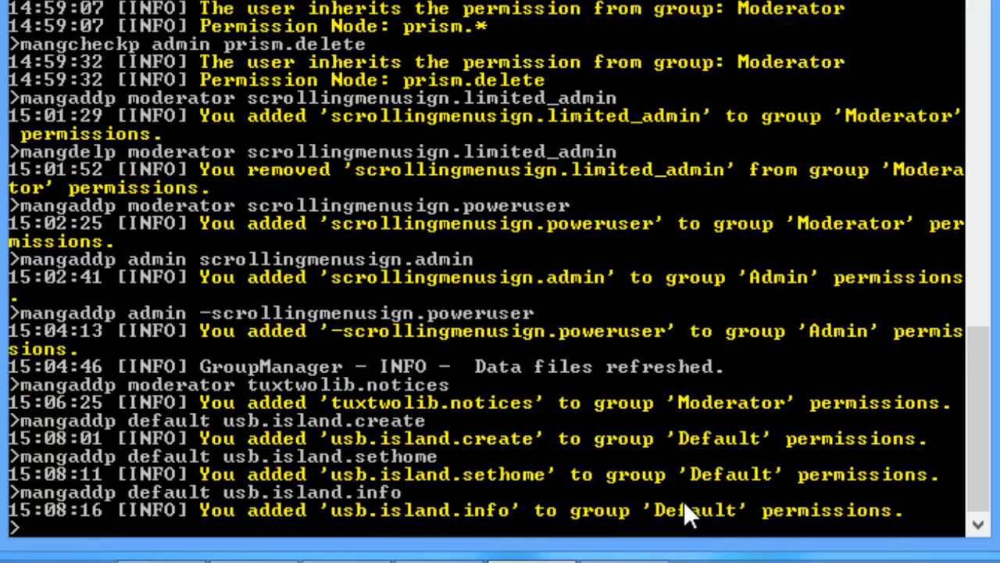
pyautogui.press('Up')
pyautogui.press('BackSpace')
pyautogui.press('BackSpace')
pyautogui.press('BackSpace')
pyautogui.press('BackSpace')
pyautogui.write('topten')
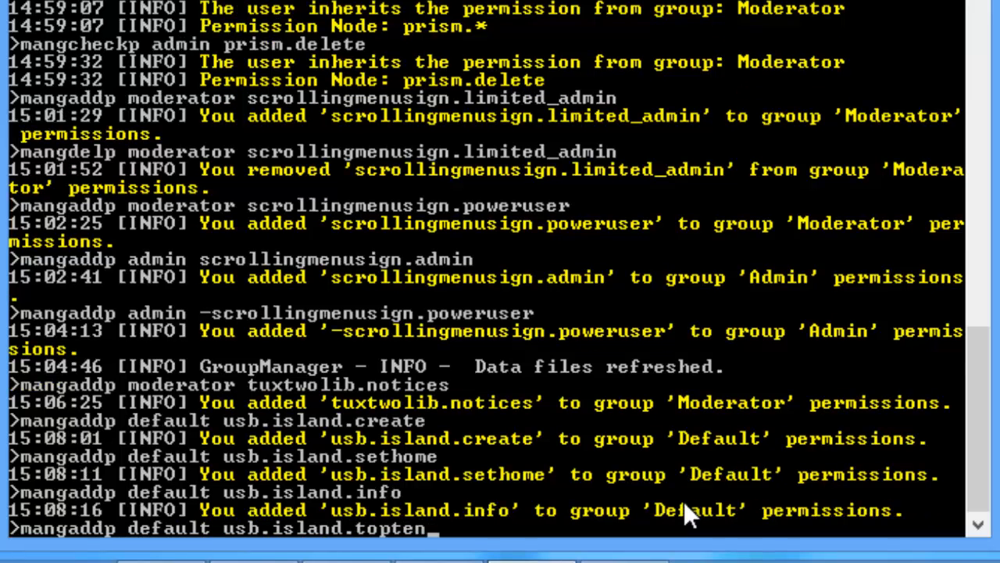
pyautogui.press('Return')
pyautogui.press('Up')
pyautogui.press('BackSpace')
pyautogui.press('BackSpace')
pyautogui.press('BackSpace')
pyautogui.press('BackSpace')
pyautogui.press('BackSpace')
pyautogui.press('BackSpace')
pyautogui.press('BackSpace')
pyautogui.press('BackSpace')
pyautogui.press('BackSpace')
pyautogui.press('BackSpace')
pyautogui.press('BackSpace')
pyautogui.press('BackSpace')
pyautogui.press('BackSpace')
pyautogui.write('lc')
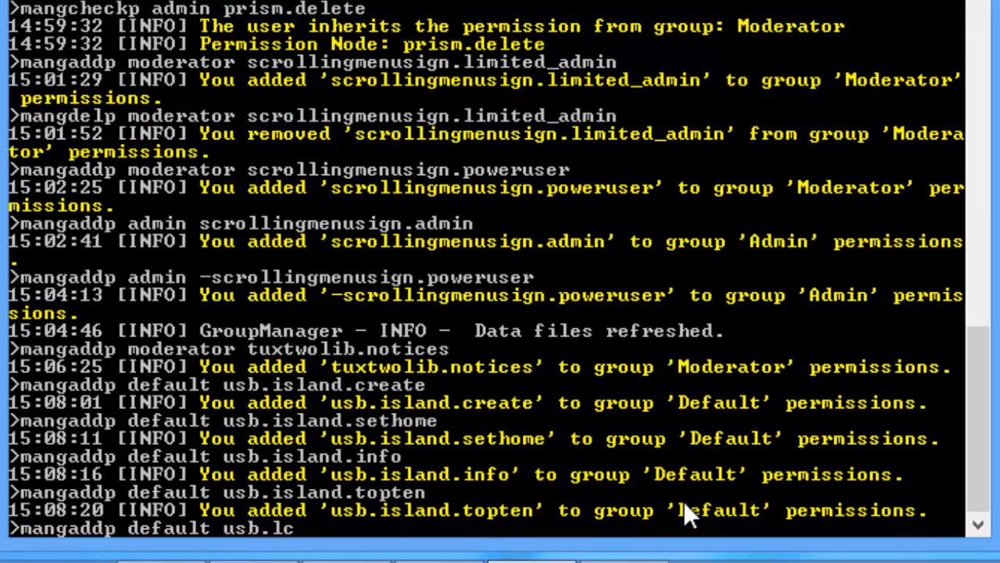
pyautogui.press('BackSpace')
pyautogui.write('ock')
pyautogui.press('Return')
# Step: Add usb.party.create and usb.party.kick to the Default group
pyautogui.press('Up')
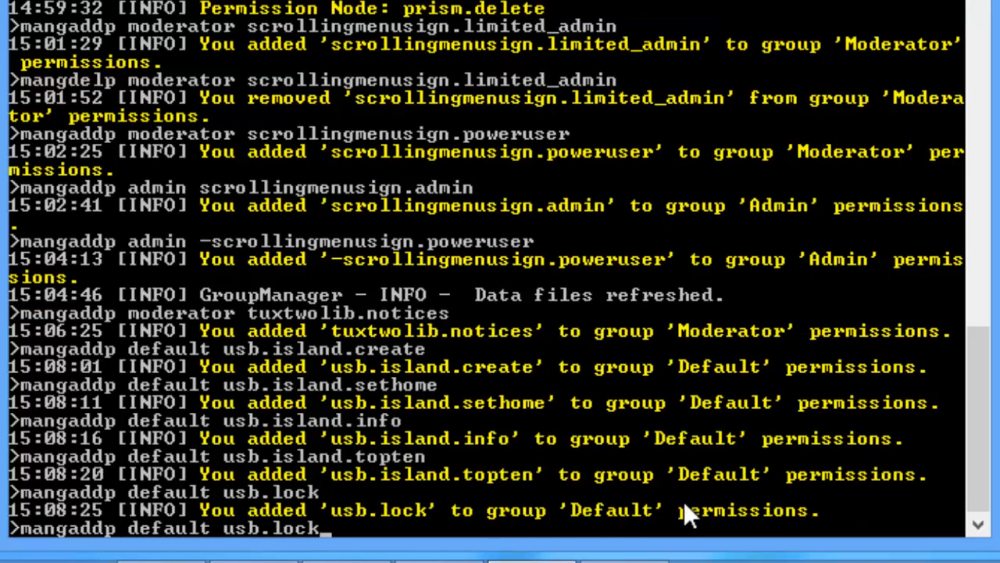
pyautogui.press('BackSpace')
pyautogui.press('BackSpace')
pyautogui.press('BackSpace')
pyautogui.press('BackSpace')
pyautogui.write('party')
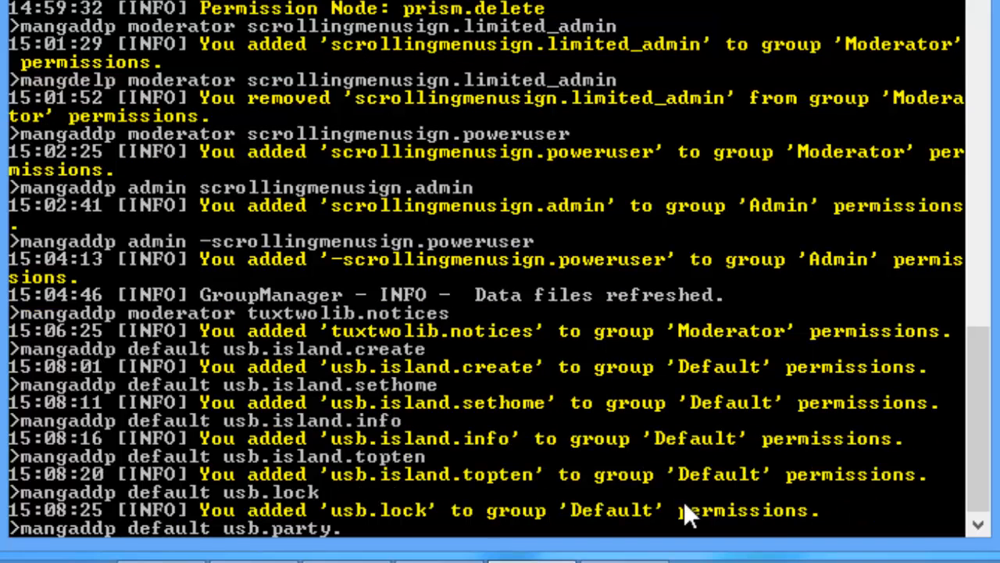
pyautogui.write('.create')
pyautogui.press('Return')
pyautogui.press('Up')
pyautogui.press('BackSpace')
pyautogui.press('BackSpace')
pyautogui.press('BackSpace')
pyautogui.press('BackSpace')
pyautogui.press('BackSpace')
pyautogui.press('BackSpace')
pyautogui.write('kc')
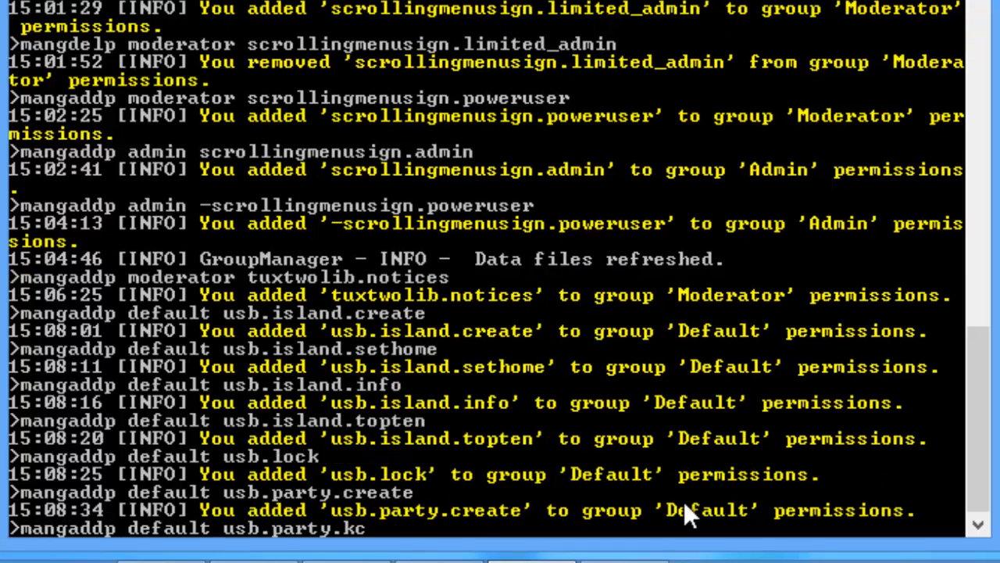
pyautogui.press('BackSpace')
pyautogui.write('ick')
pyautogui.press('Return')
# Step: Add usb.party.makeleader and usb.party.join to the Default group
pyautogui.press('Up')
pyautogui.press('BackSpace')
pyautogui.press('BackSpace')
pyautogui.press('BackSpace')
pyautogui.press('BackSpace')
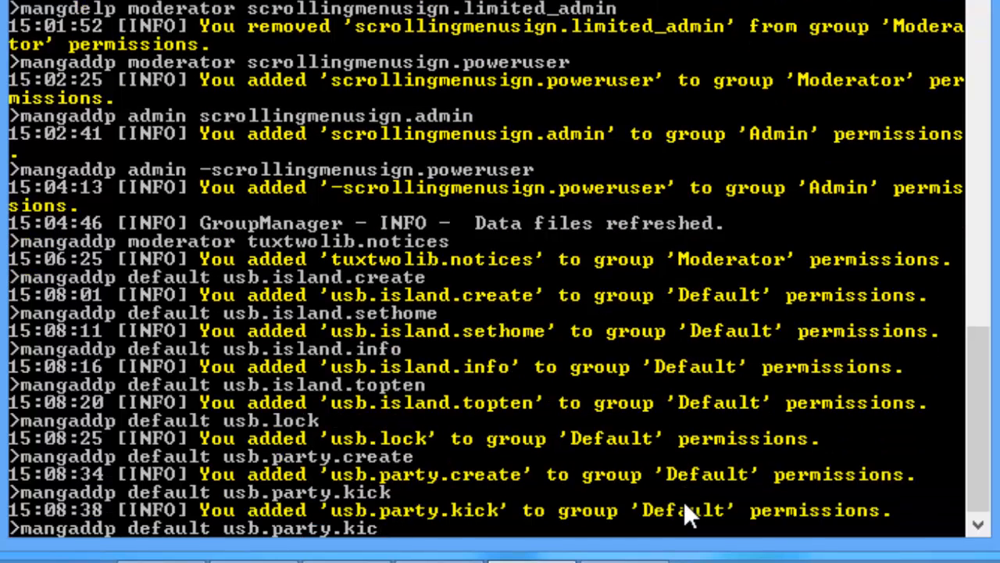
pyautogui.write('makeleader')
pyautogui.press('Return')
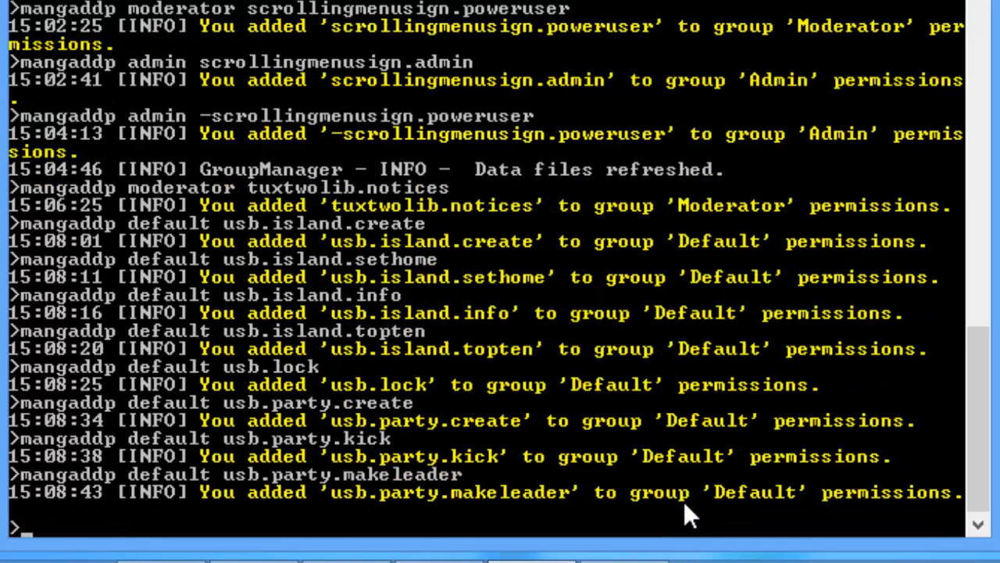
pyautogui.press('Up')
pyautogui.press('BackSpace')
pyautogui.press('BackSpace')
pyautogui.press('BackSpace')
pyautogui.press('BackSpace')
pyautogui.press('BackSpace')
pyautogui.press('BackSpace')
pyautogui.press('BackSpace')
pyautogui.press('BackSpace')
pyautogui.press('BackSpace')
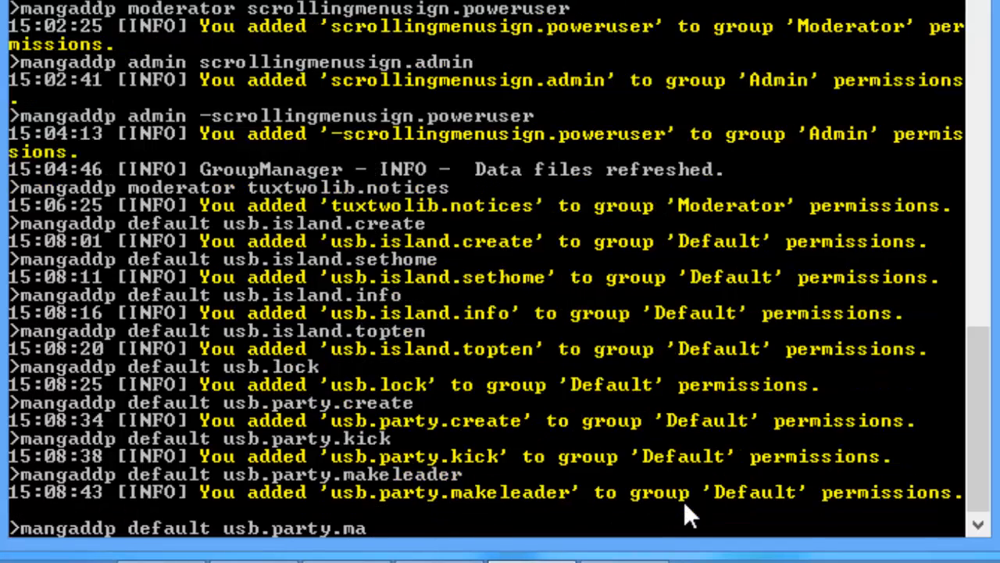
pyautogui.press('BackSpace')
pyautogui.write('join')
pyautogui.press('Return')
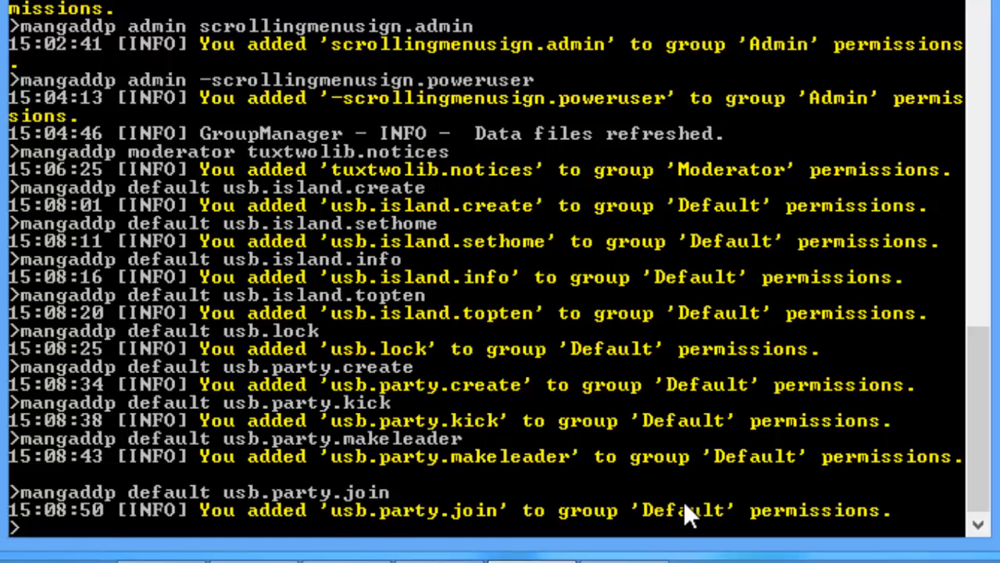
# Step: Give Moderator usb.mod.party and the Default group usb.island.challenges
pyautogui.press('Up')
pyautogui.press('BackSpace')
pyautogui.press('BackSpace')
pyautogui.press('BackSpace')
pyautogui.press('BackSpace')
pyautogui.press('BackSpace')
pyautogui.press('BackSpace')
pyautogui.press('BackSpace')
pyautogui.press('BackSpace')
pyautogui.press('BackSpace')
pyautogui.press('BackSpace')
pyautogui.press('BackSpace')
pyautogui.press('BackSpace')
pyautogui.press('BackSpace')
pyautogui.press('BackSpace')
pyautogui.press('BackSpace')
pyautogui.press('BackSpace')
pyautogui.press('BackSpace')
pyautogui.press('BackSpace')
pyautogui.press('BackSpace')
pyautogui.press('BackSpace')
pyautogui.write('mod')
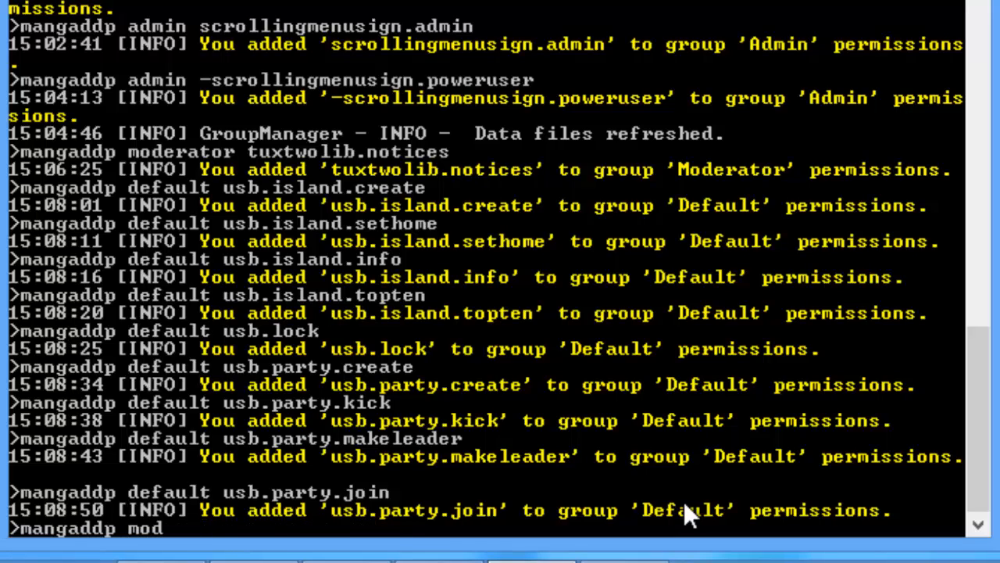
pyautogui.write('erator usb')
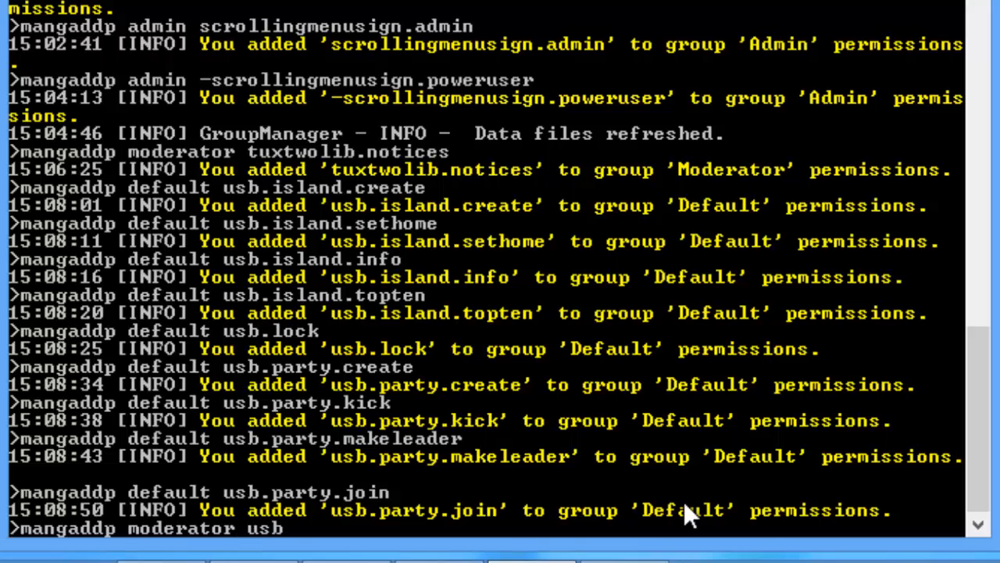
pyautogui.write('.mod.party')
pyautogui.press('Return')
pyautogui.press('Up')
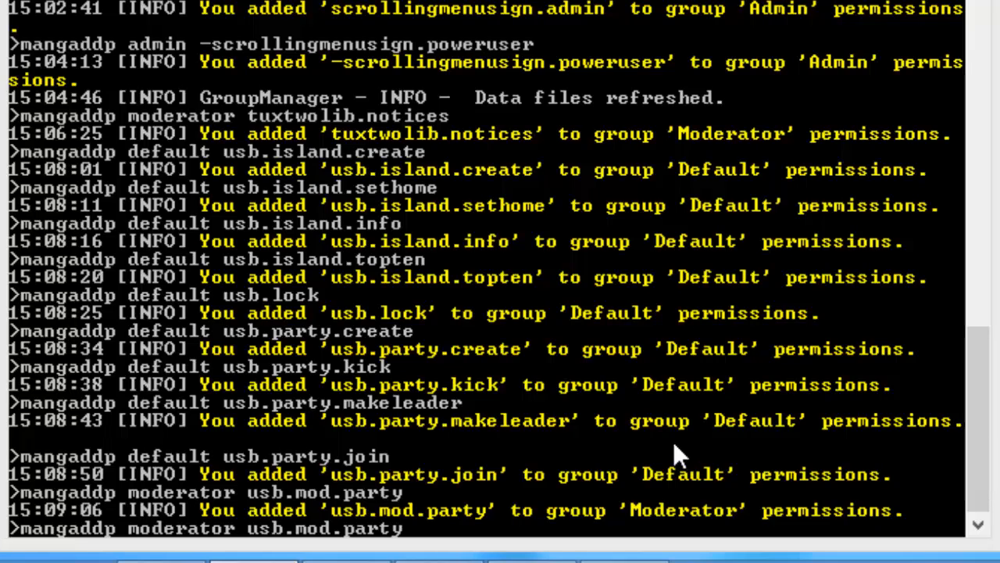
pyautogui.press('BackSpace')
pyautogui.press('BackSpace')
pyautogui.press('BackSpace')
pyautogui.press('BackSpace')
pyautogui.press('BackSpace')
pyautogui.press('BackSpace')
pyautogui.press('BackSpace')
pyautogui.press('BackSpace')
pyautogui.press('BackSpace')
pyautogui.press('BackSpace')
pyautogui.press('BackSpace')
pyautogui.press('BackSpace')
pyautogui.press('BackSpace')
pyautogui.press('BackSpace')
pyautogui.press('BackSpace')
pyautogui.press('BackSpace')
pyautogui.press('BackSpace')
pyautogui.press('BackSpace')
pyautogui.press('BackSpace')
pyautogui.press('BackSpace')
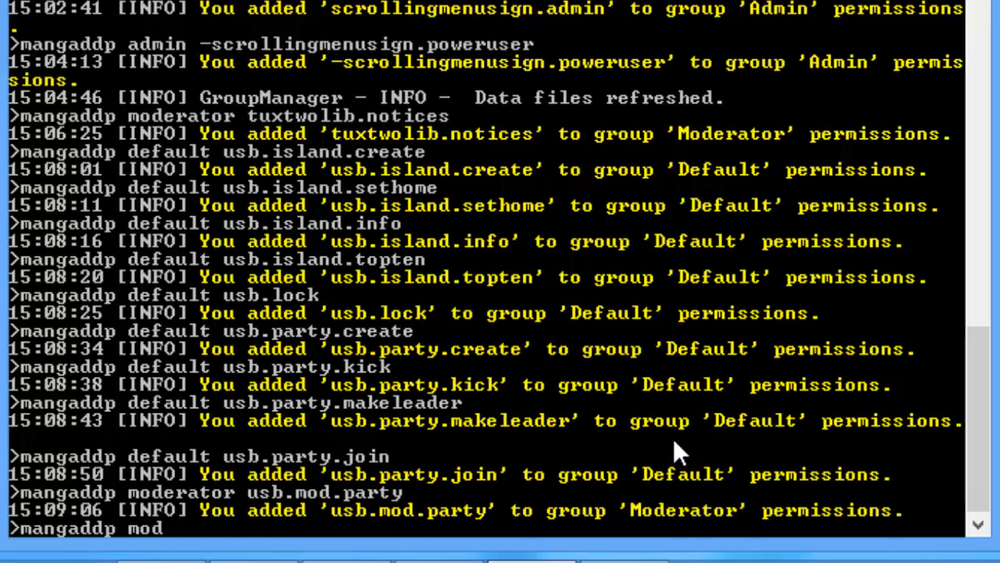
pyautogui.press('BackSpace')
pyautogui.press('BackSpace')
pyautogui.press('BackSpace')
pyautogui.write('default')
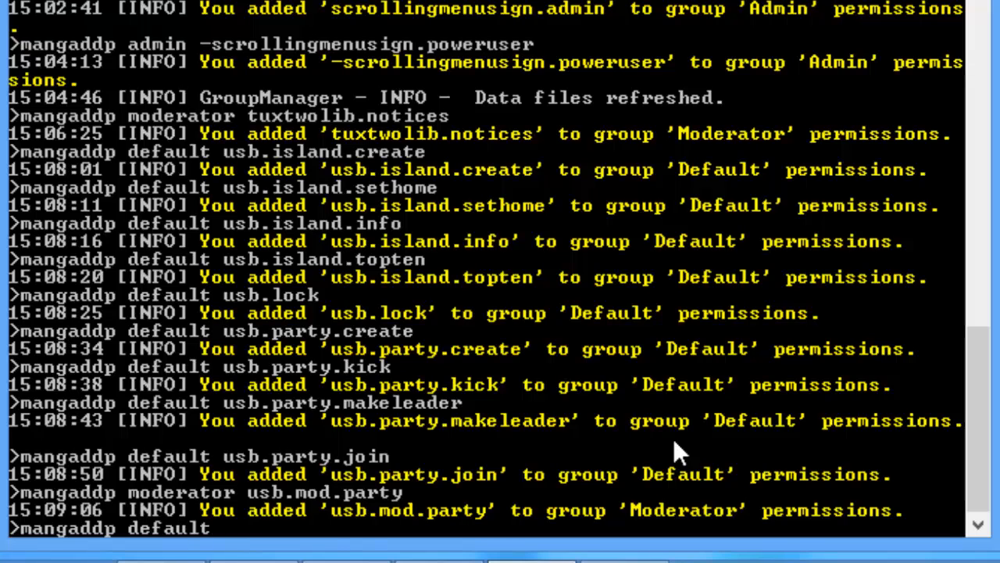
pyautogui.write(' usb.island.challenges')
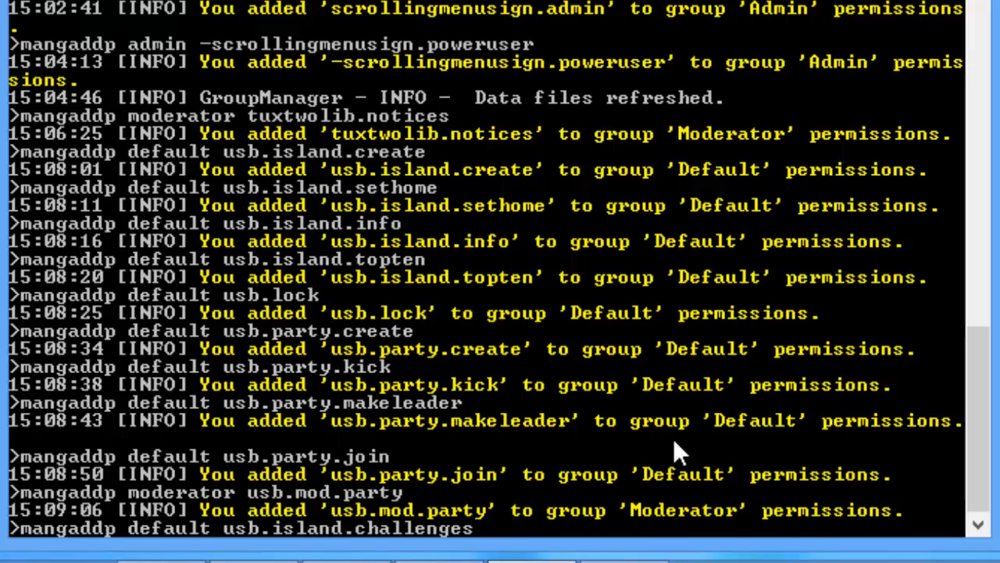
pyautogui.press('Return')
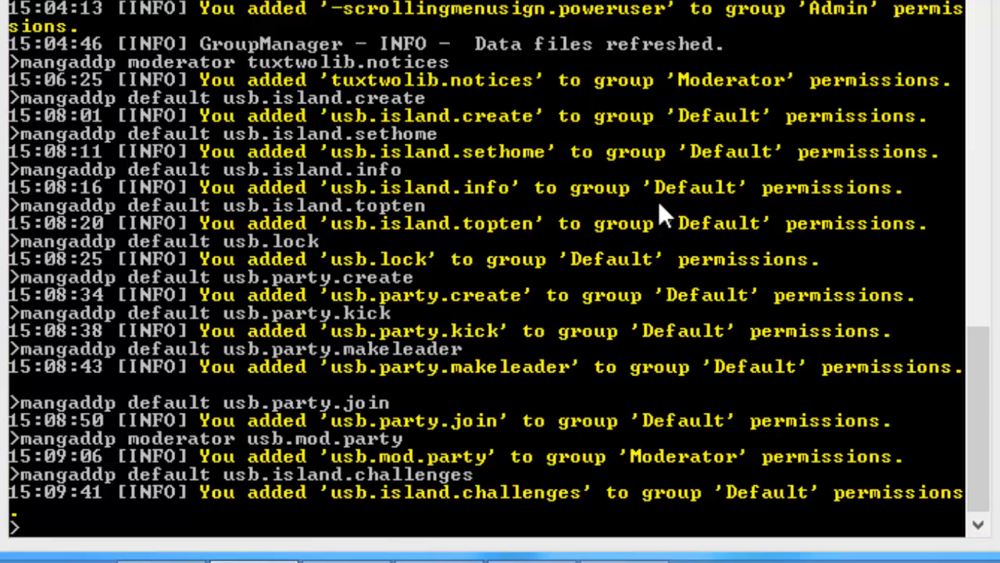
# Step: Add usb.mod.goto and usb.mod.protect to the Moderator group
pyautogui.press('Up')
pyautogui.press('Up')
pyautogui.press('BackSpace')
pyautogui.press('BackSpace')
pyautogui.press('BackSpace')
pyautogui.press('BackSpace')
pyautogui.press('BackSpace')
pyautogui.write('goto')
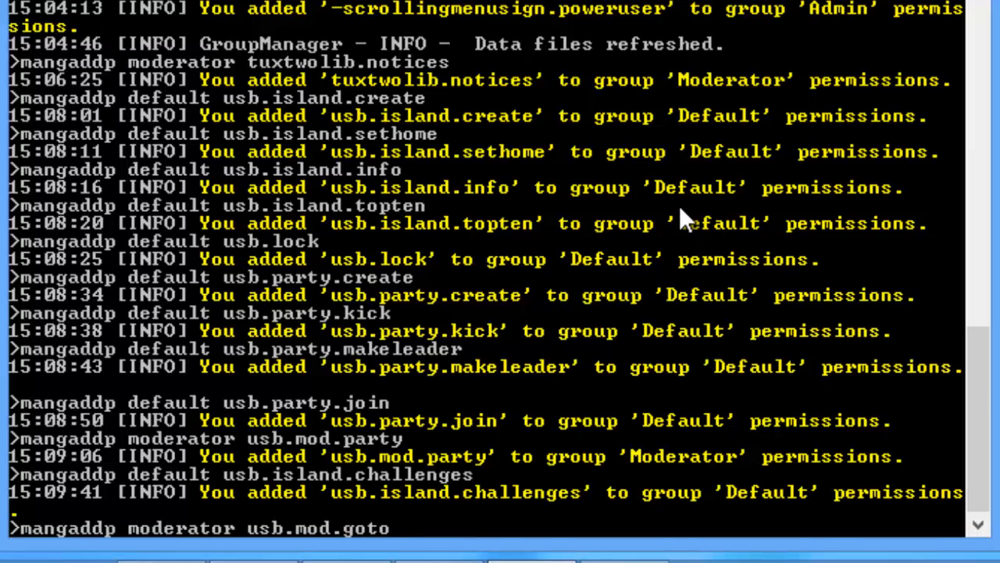
pyautogui.press('Return')
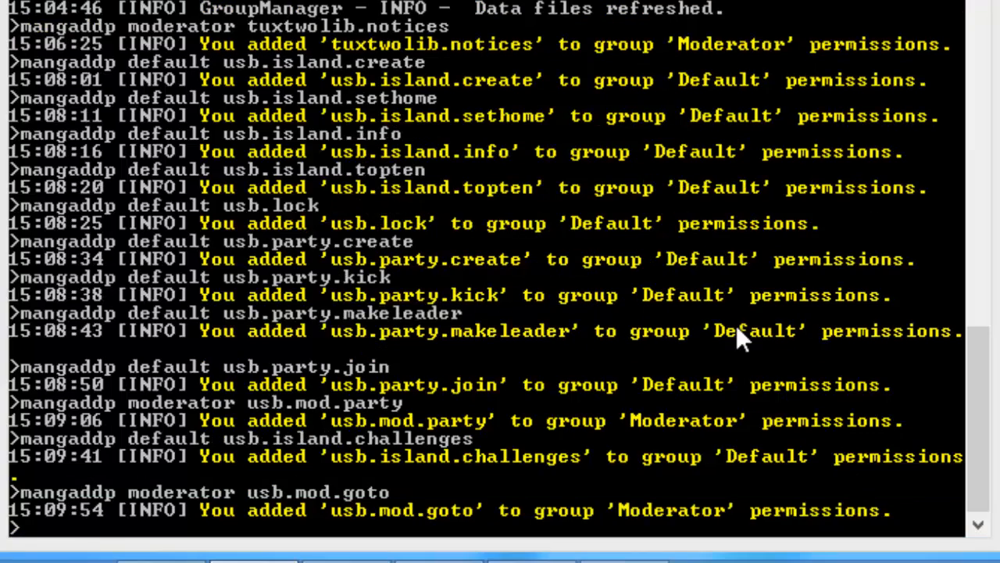
pyautogui.press('Up')
pyautogui.press('BackSpace')
pyautogui.press('BackSpace')
pyautogui.press('BackSpace')
pyautogui.press('BackSpace')
pyautogui.write('pro')
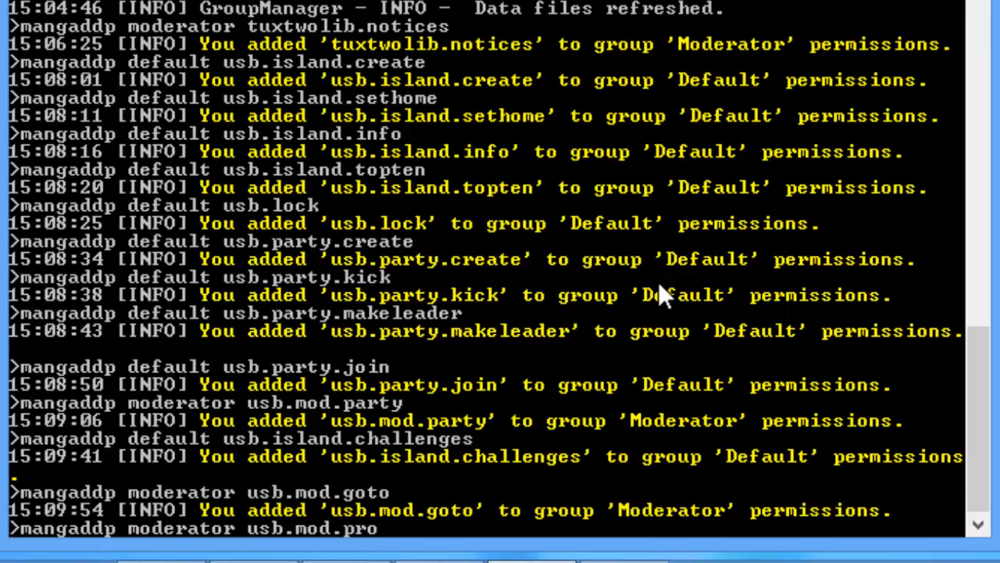
pyautogui.write('tect')
pyautogui.press('Return')
# Step: Add usb.mod.protectall and usb.mod.topten to the Moderator group
pyautogui.press('Up')
pyautogui.write('a')
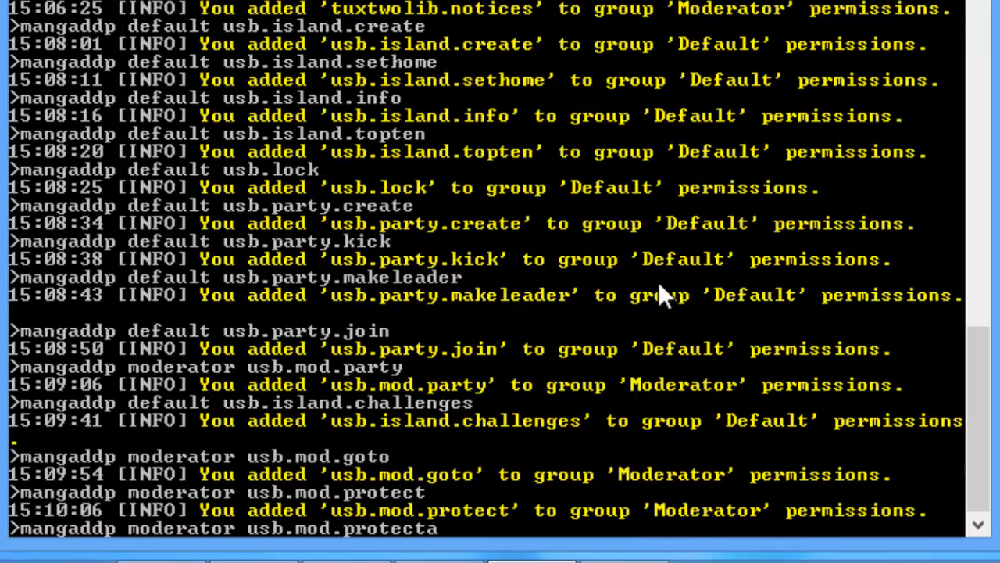
pyautogui.write('ll')
pyautogui.press('Return')
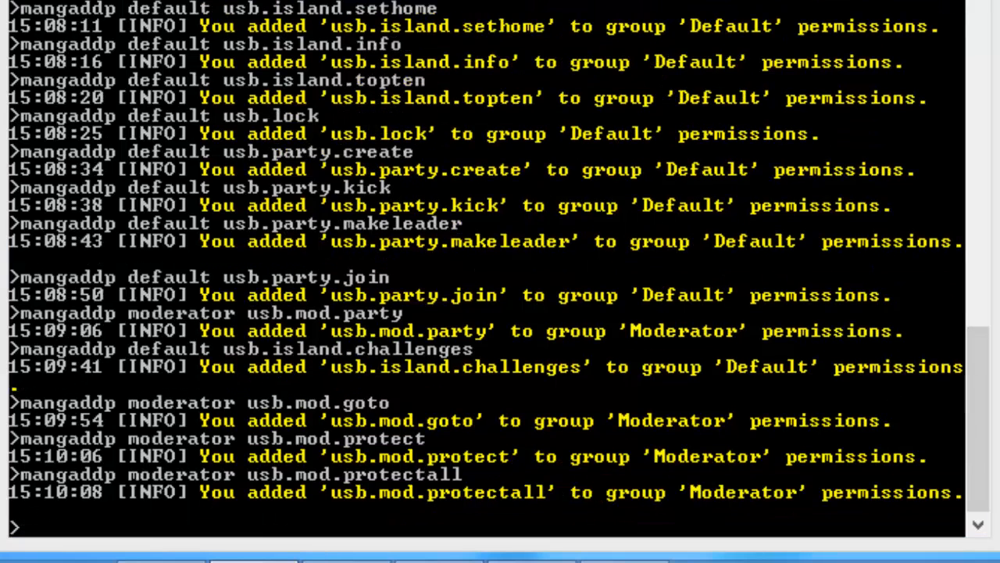
pyautogui.press('Up')
pyautogui.press('BackSpace')
pyautogui.press('BackSpace')
pyautogui.press('BackSpace')
pyautogui.press('BackSpace')
pyautogui.press('BackSpace')
pyautogui.press('BackSpace')
pyautogui.press('BackSpace')
pyautogui.press('BackSpace')
pyautogui.press('BackSpace')
pyautogui.press('BackSpace')
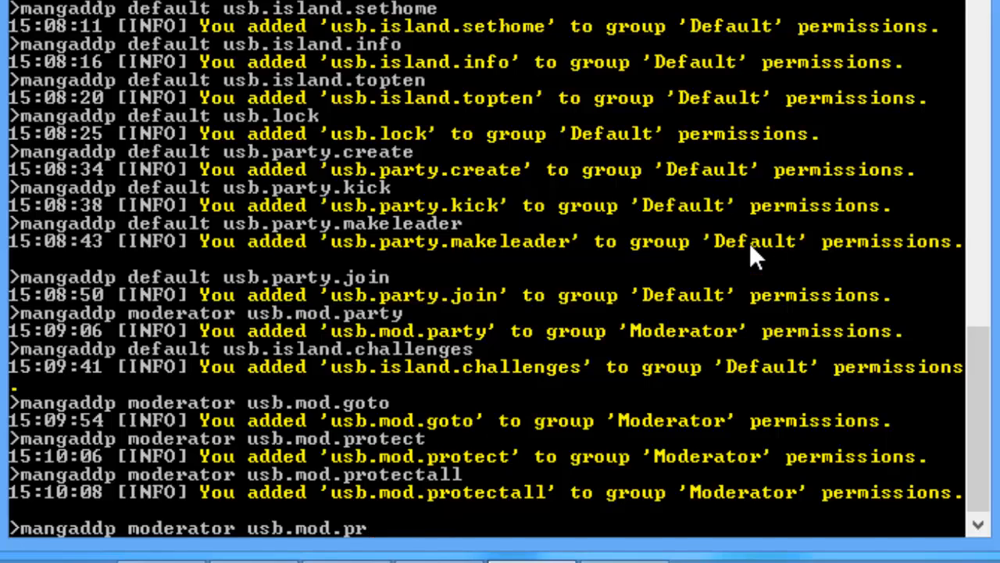
pyautogui.write('topten')
pyautogui.press('Return')
# Step: Give the Admin group usb.admin.reload and usb.admin.remove
pyautogui.press('Up')
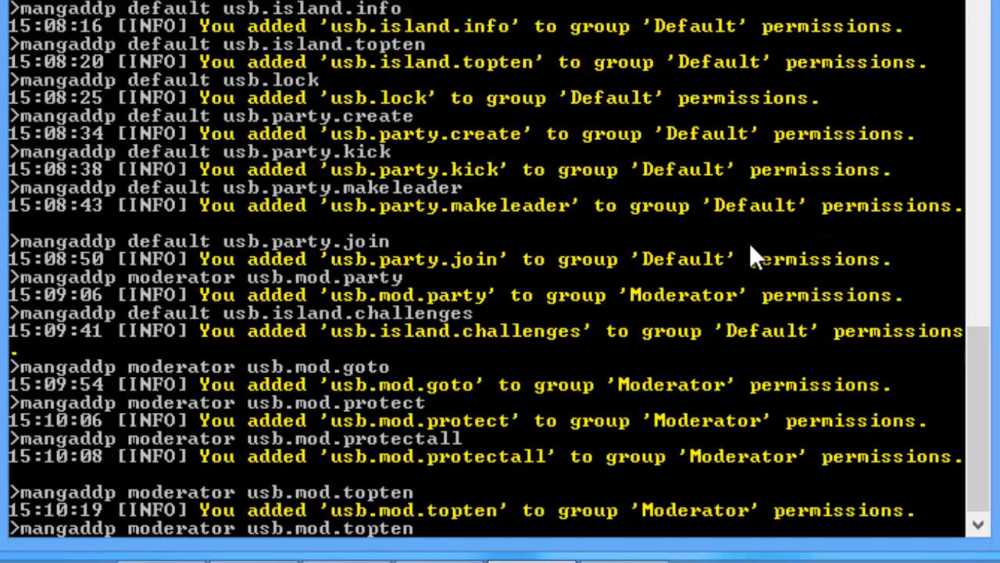
pyautogui.press('BackSpace')
pyautogui.press('BackSpace')
pyautogui.press('BackSpace')
pyautogui.press('BackSpace')
pyautogui.press('BackSpace')
pyautogui.press('BackSpace')
pyautogui.press('BackSpace')
pyautogui.press('BackSpace')
pyautogui.press('BackSpace')
pyautogui.press('BackSpace')
pyautogui.press('BackSpace')
pyautogui.press('BackSpace')
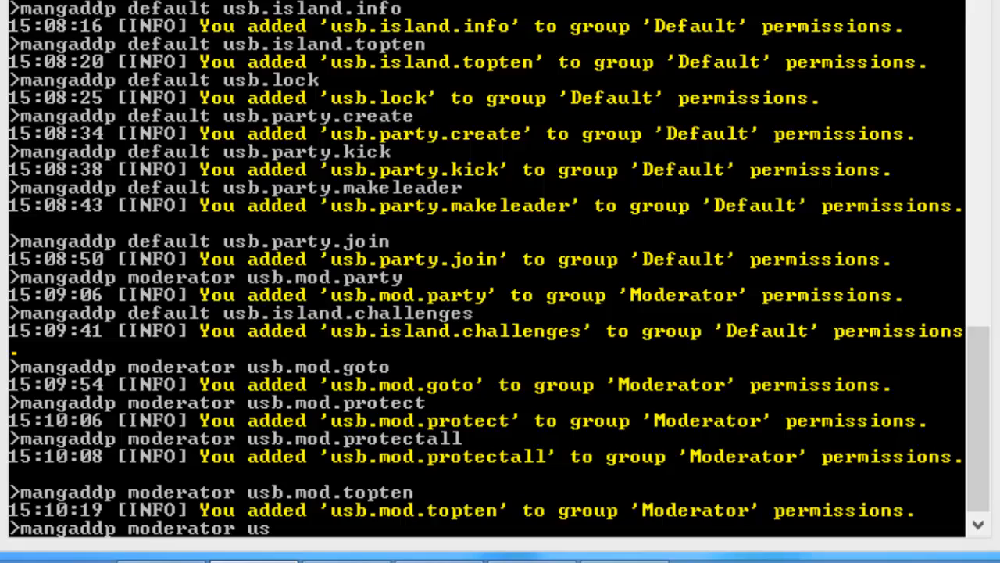
pyautogui.click(590, 485)
pyautogui.press('BackSpace')
pyautogui.press('BackSpace')
pyautogui.press('BackSpace')
pyautogui.press('BackSpace')
pyautogui.press('BackSpace')
pyautogui.press('BackSpace')
pyautogui.press('BackSpace')
pyautogui.press('BackSpace')
pyautogui.press('BackSpace')
pyautogui.press('BackSpace')
pyautogui.press('BackSpace')
pyautogui.press('BackSpace')
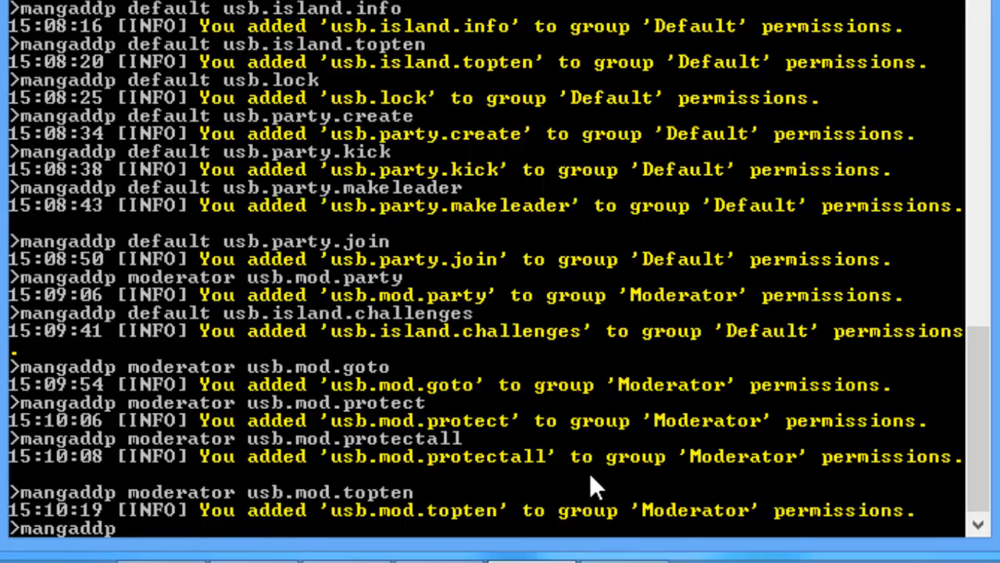
pyautogui.write('admin usb.admin.reload')
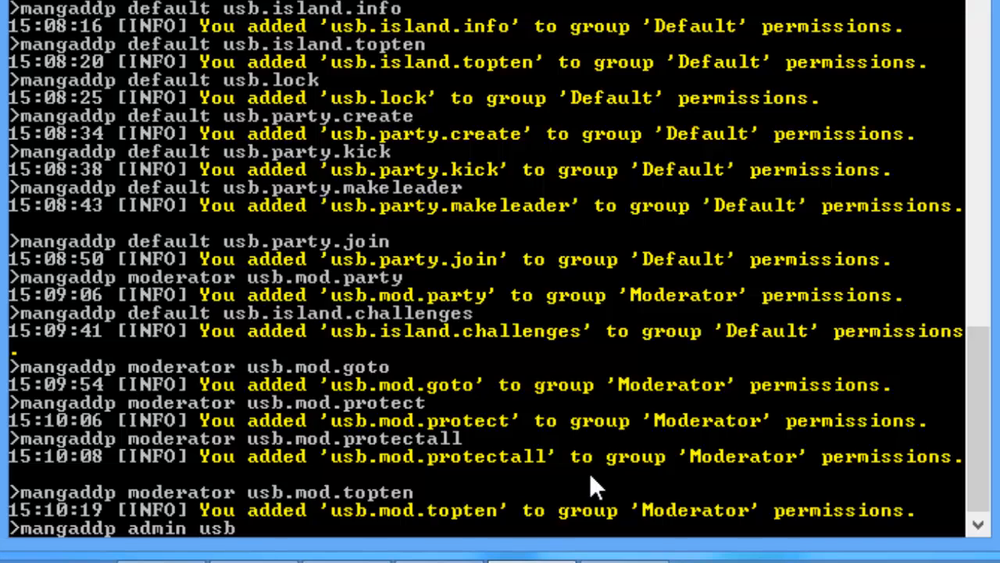
pyautogui.press('Return')
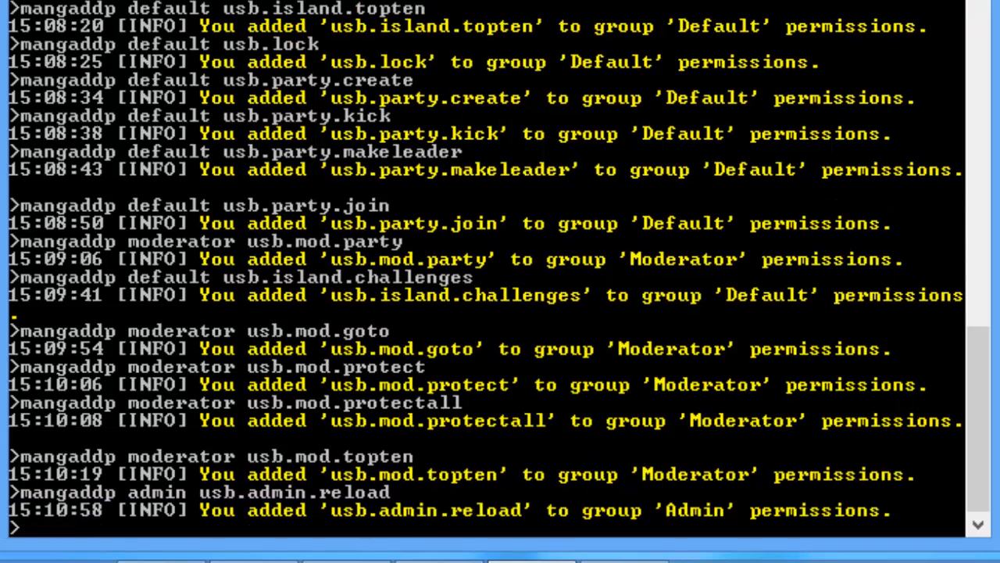
pyautogui.hotkey('alt', 'Tab')
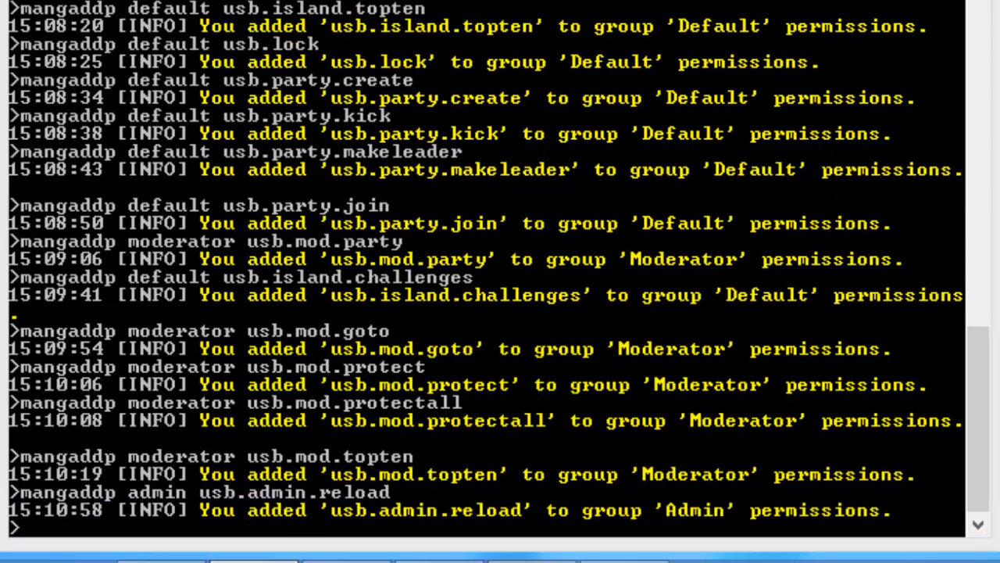
pyautogui.click(671, 372)
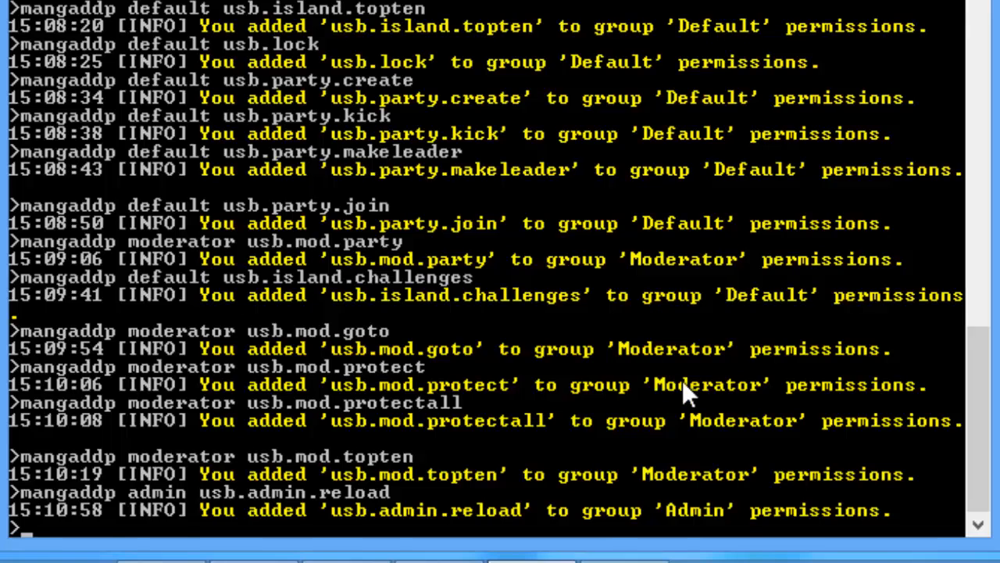
pyautogui.press('Up')
pyautogui.press('BackSpace')
pyautogui.press('BackSpace')
pyautogui.press('BackSpace')
pyautogui.press('BackSpace')
pyautogui.write('move')
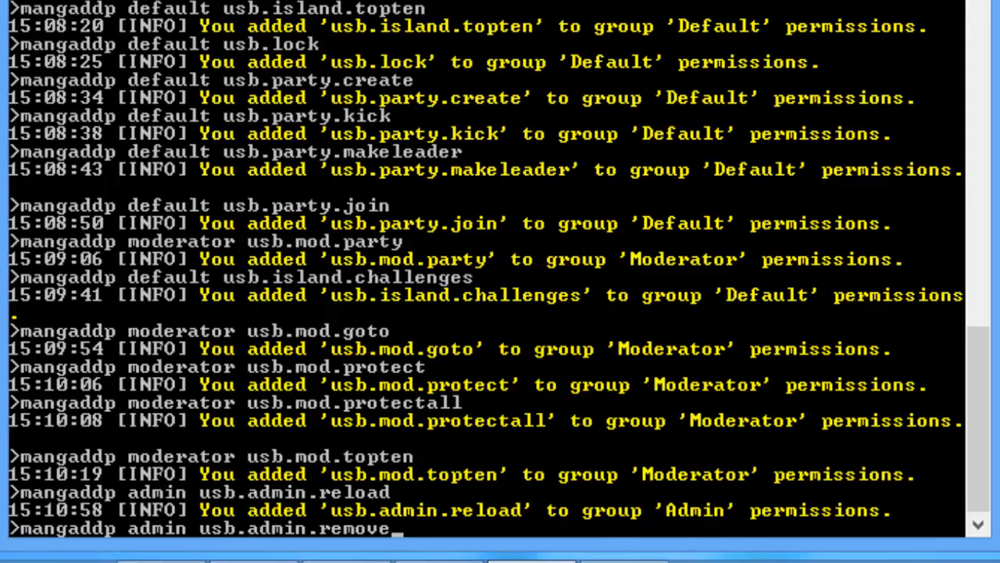
pyautogui.press('Return')
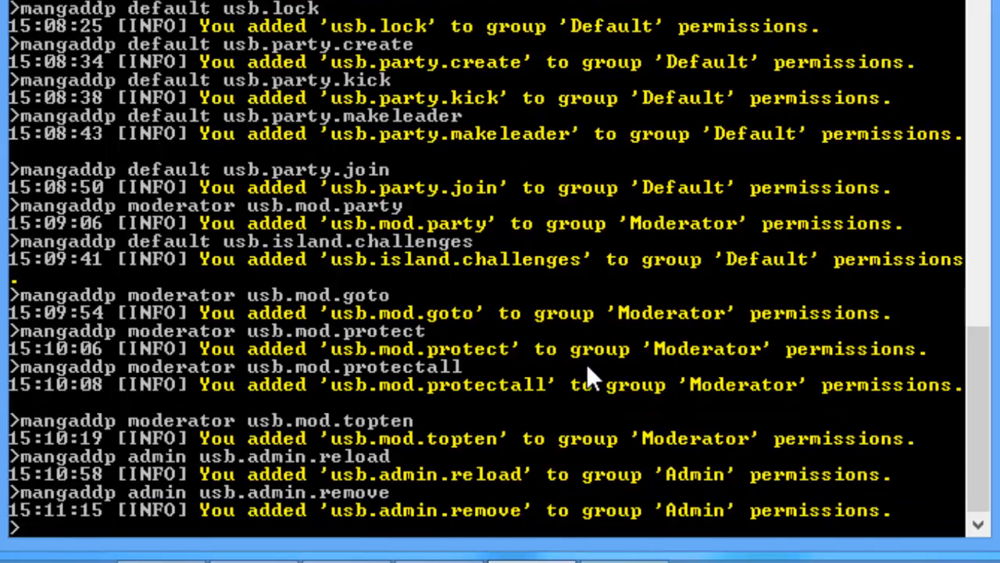
# Step: Add usb.admin.delete, usb.admin.register and usb.admin.purge to the Admin group
pyautogui.press('Up')
pyautogui.press('BackSpace')
pyautogui.press('BackSpace')
pyautogui.press('BackSpace')
pyautogui.press('BackSpace')
pyautogui.press('BackSpace')
pyautogui.press('BackSpace')
pyautogui.write('delete')
pyautogui.press('Return')
pyautogui.press('Up')
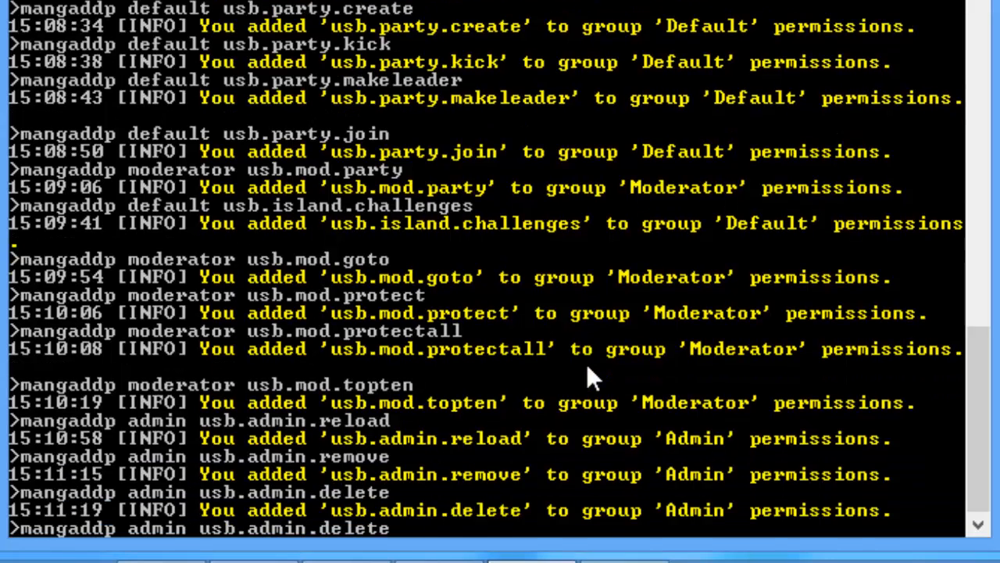
pyautogui.press('BackSpace')
pyautogui.press('BackSpace')
pyautogui.press('BackSpace')
pyautogui.press('BackSpace')
pyautogui.press('BackSpace')
pyautogui.press('BackSpace')
pyautogui.write('register')
pyautogui.press('Return')
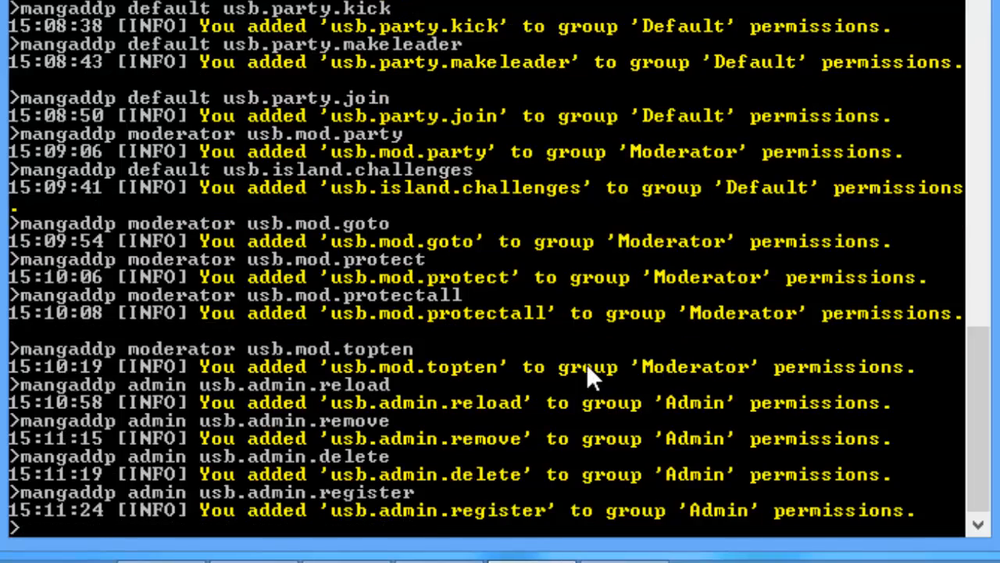
pyautogui.press('Up')
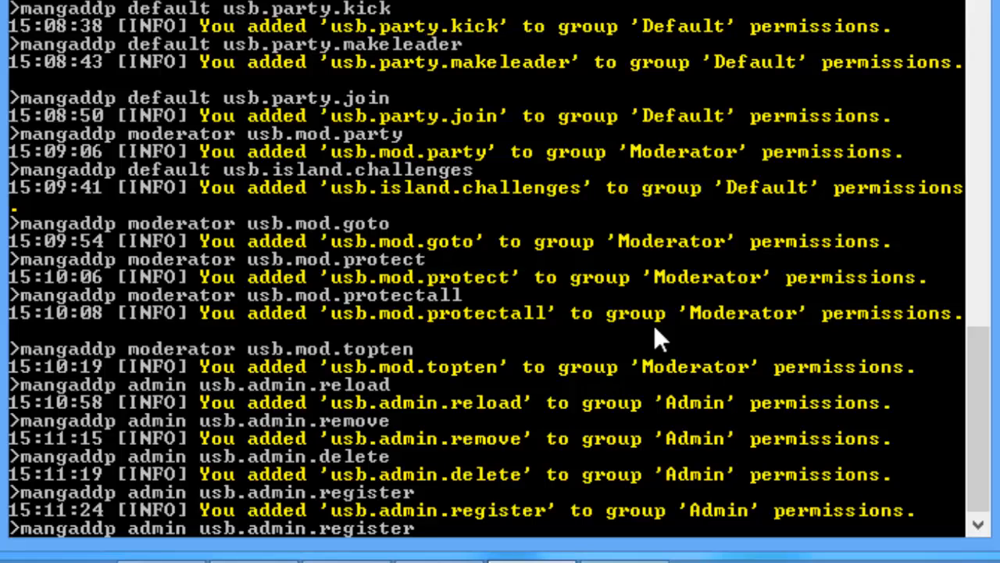
pyautogui.press('BackSpace')
pyautogui.press('BackSpace')
pyautogui.press('BackSpace')
pyautogui.press('BackSpace')
pyautogui.press('BackSpace')
pyautogui.press('BackSpace')
pyautogui.press('BackSpace')
pyautogui.press('BackSpace')
pyautogui.write('purge')
pyautogui.press('Return')
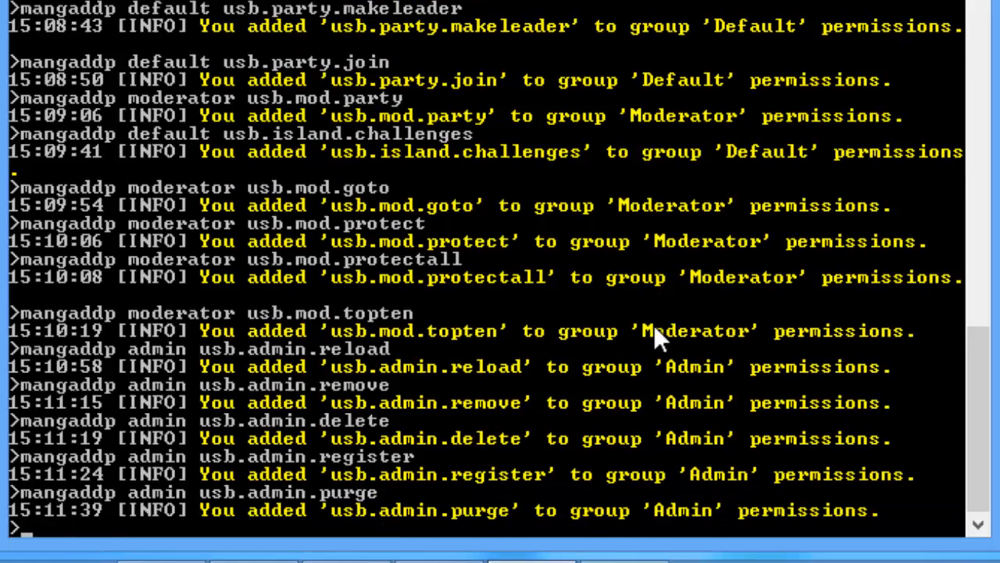
# Step: Grant the Moderator group usb.mod.bypassprotection
pyautogui.press('Up')
pyautogui.press('Up')
pyautogui.press('Up')
pyautogui.press('Up')
pyautogui.press('Up')
pyautogui.press('Up')
pyautogui.press('Up')
pyautogui.press('Down')
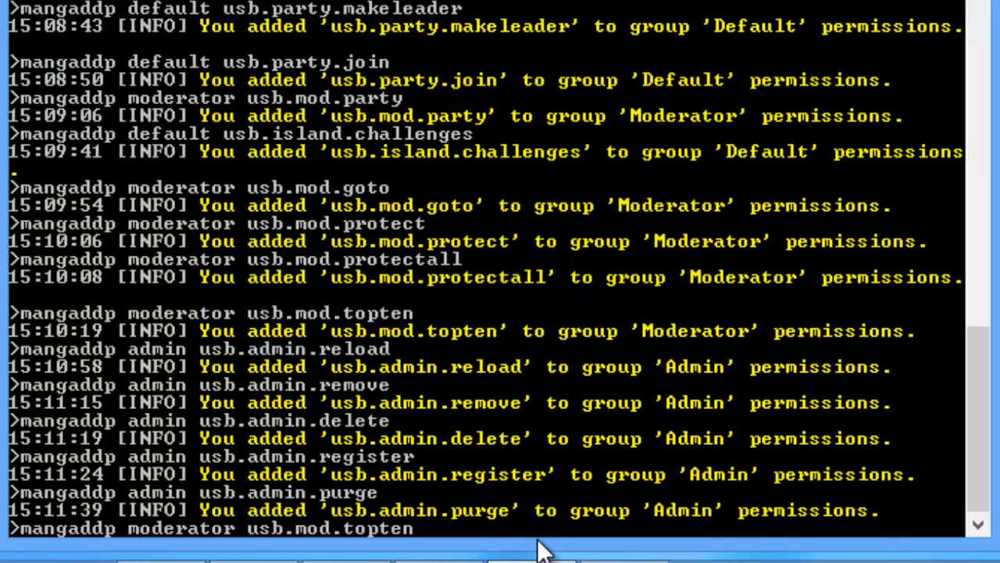
pyautogui.press('BackSpace')
pyautogui.press('BackSpace')
pyautogui.press('BackSpace')
pyautogui.press('BackSpace')
pyautogui.press('BackSpace')
pyautogui.press('BackSpace')
pyautogui.write('bypassprotection')
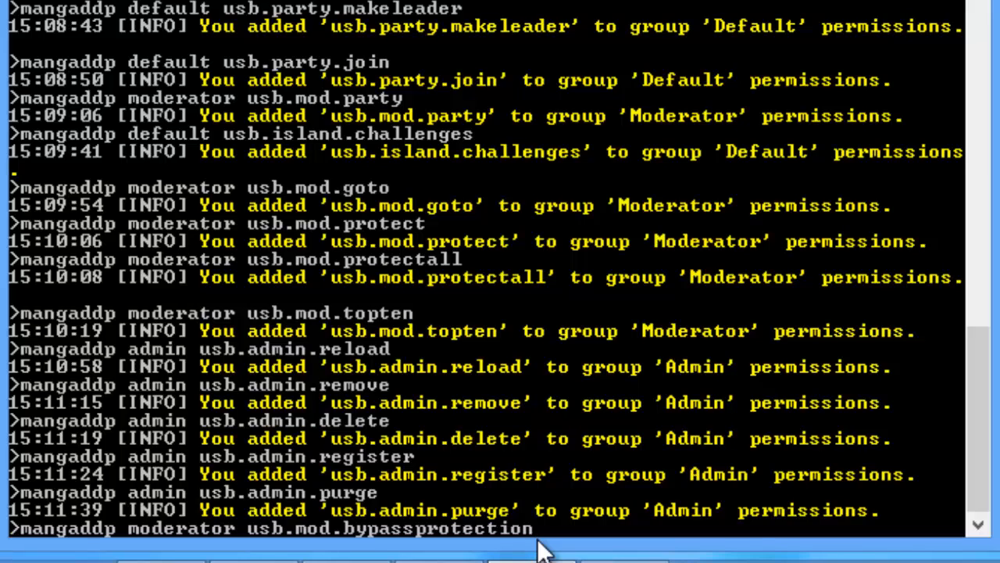
pyautogui.press('Return')
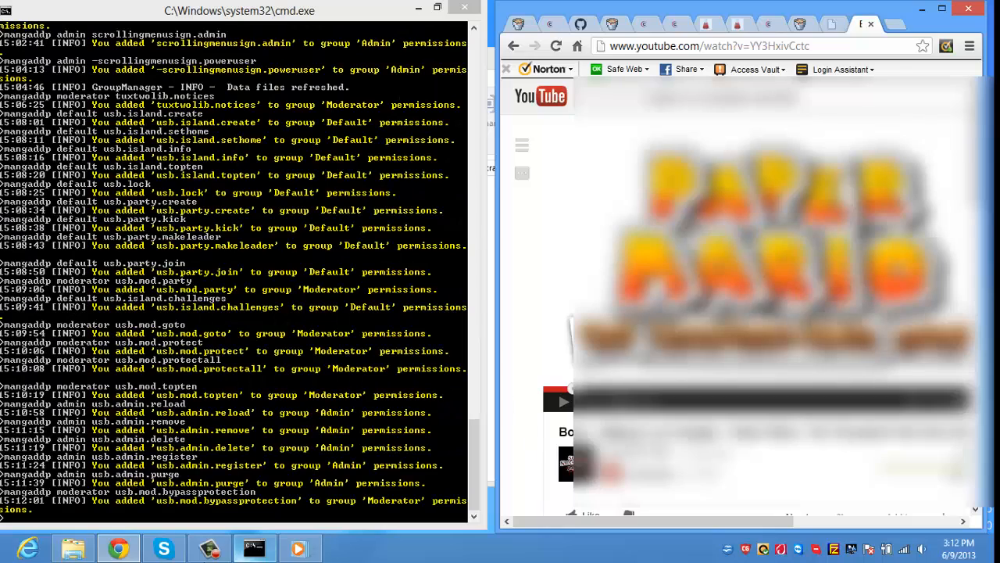
pyautogui.click(211, 548)
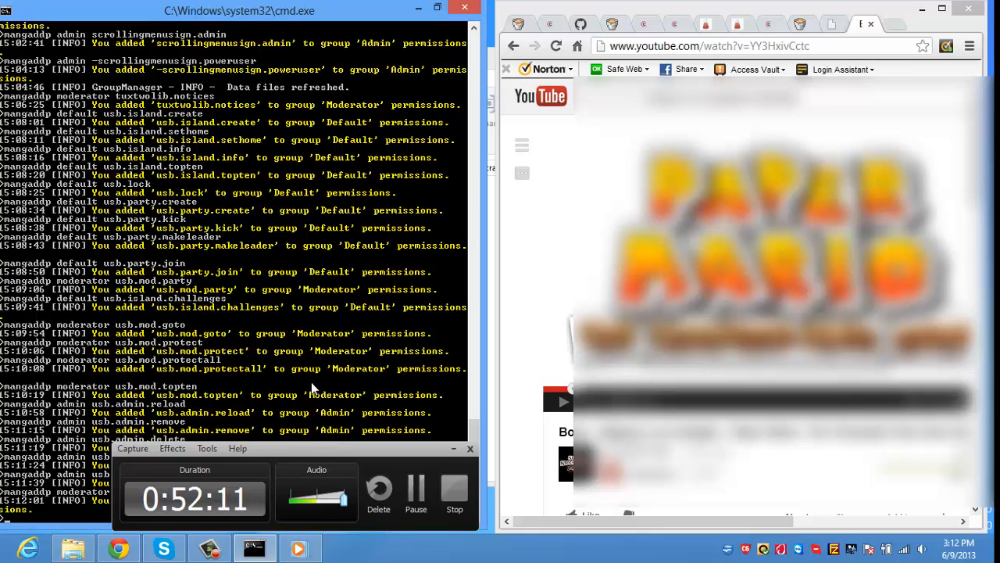
pyautogui.click(452, 451)
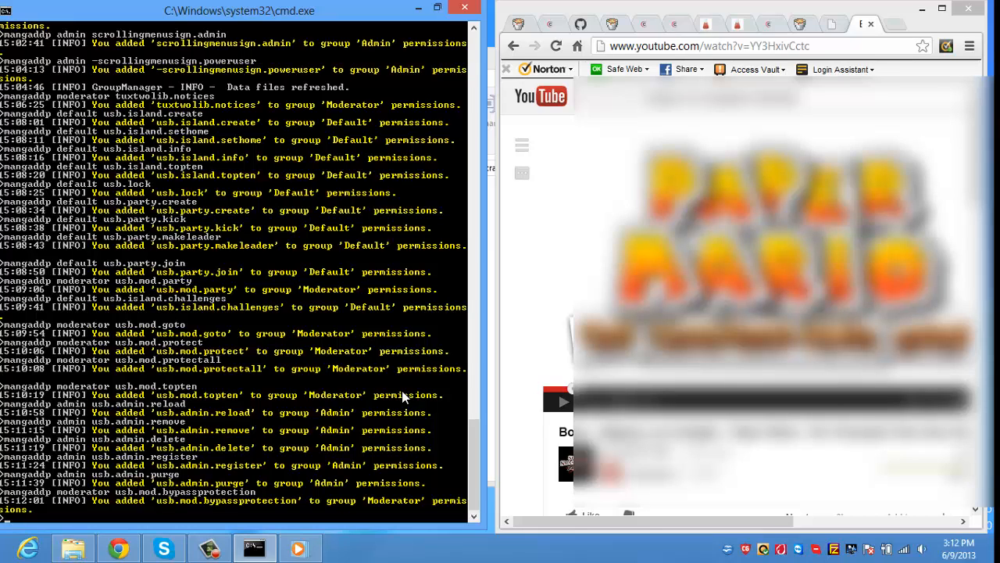
pyautogui.press('Up')
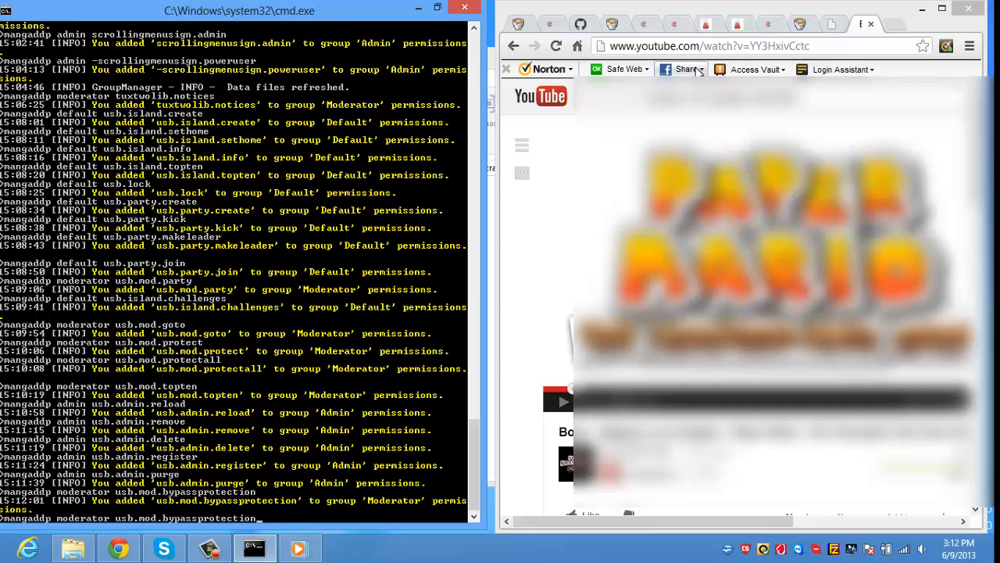
pyautogui.press('BackSpace')
pyautogui.press('BackSpace')
pyautogui.press('BackSpace')
pyautogui.press('BackSpace')
pyautogui.press('BackSpace')
pyautogui.press('BackSpace')
pyautogui.press('BackSpace')
pyautogui.press('BackSpace')
pyautogui.press('BackSpace')
pyautogui.press('BackSpace')
pyautogui.press('BackSpace')
pyautogui.press('BackSpace')
pyautogui.press('BackSpace')
pyautogui.press('BackSpace')
pyautogui.press('BackSpace')
pyautogui.press('BackSpace')
pyautogui.press('BackSpace')
pyautogui.press('BackSpace')
pyautogui.press('BackSpace')
pyautogui.press('BackSpace')
pyautogui.press('BackSpace')
pyautogui.press('BackSpace')
pyautogui.press('BackSpace')
pyautogui.press('BackSpace')
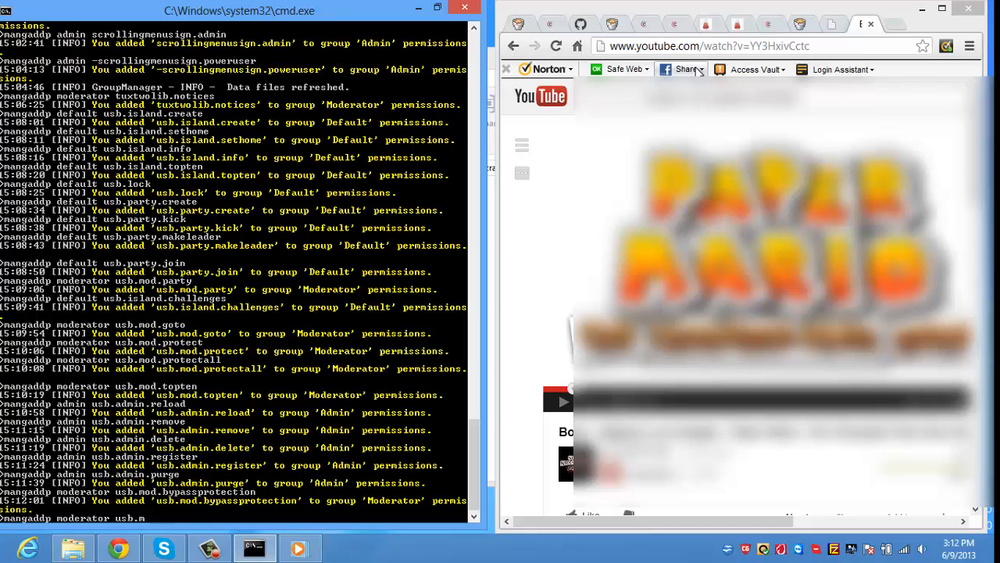
pyautogui.press('BackSpace')
pyautogui.press('BackSpace')
pyautogui.press('BackSpace')
pyautogui.press('BackSpace')
pyautogui.press('BackSpace')
pyautogui.press('BackSpace')
pyautogui.press('BackSpace')
pyautogui.press('BackSpace')
pyautogui.press('BackSpace')
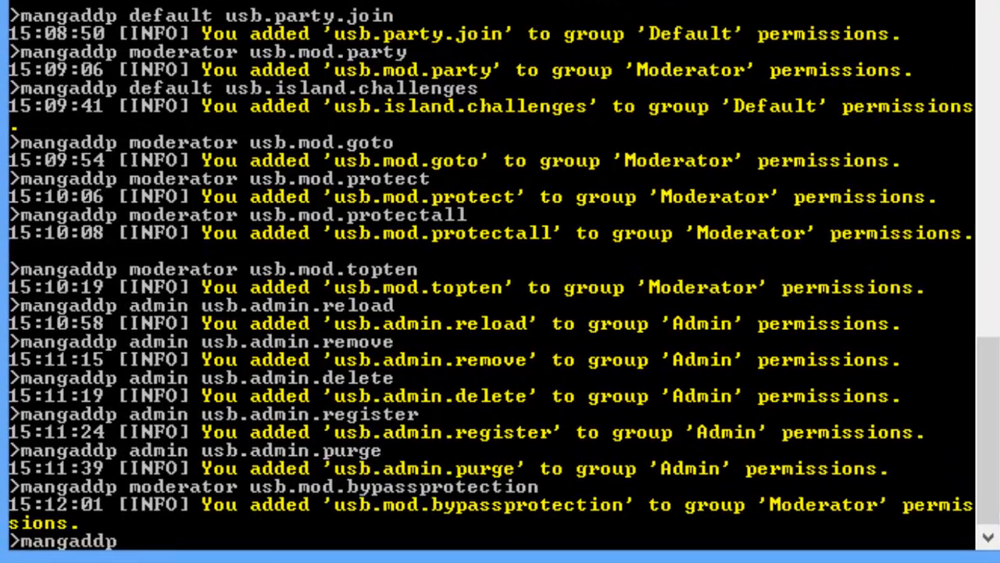
pyautogui.press('BackSpace')
pyautogui.press('BackSpace')
pyautogui.press('BackSpace')
pyautogui.press('BackSpace')
pyautogui.press('BackSpace')
pyautogui.press('BackSpace')
pyautogui.press('BackSpace')
pyautogui.press('BackSpace')
pyautogui.press('BackSpace')
pyautogui.write('test')
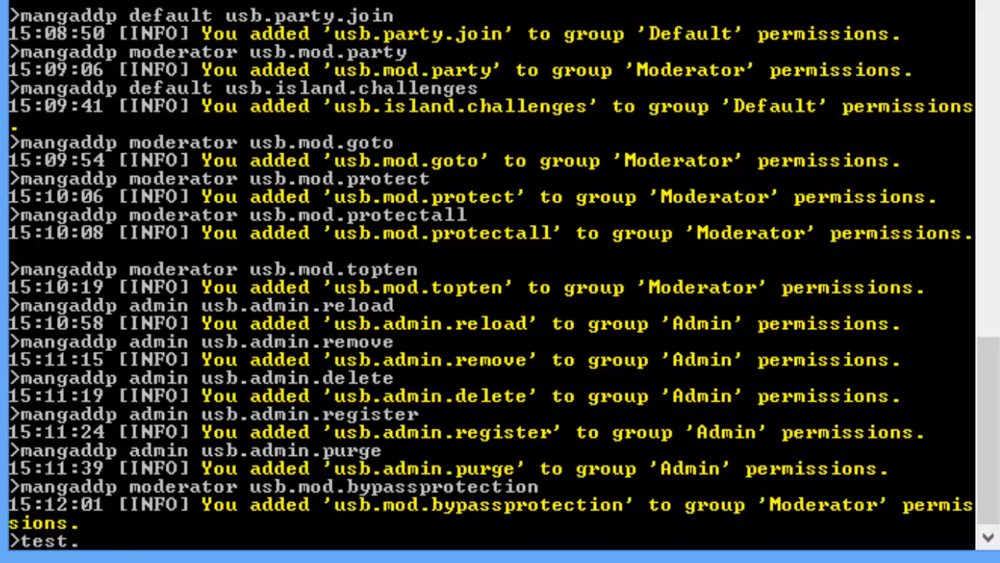
pyautogui.write('tntall')
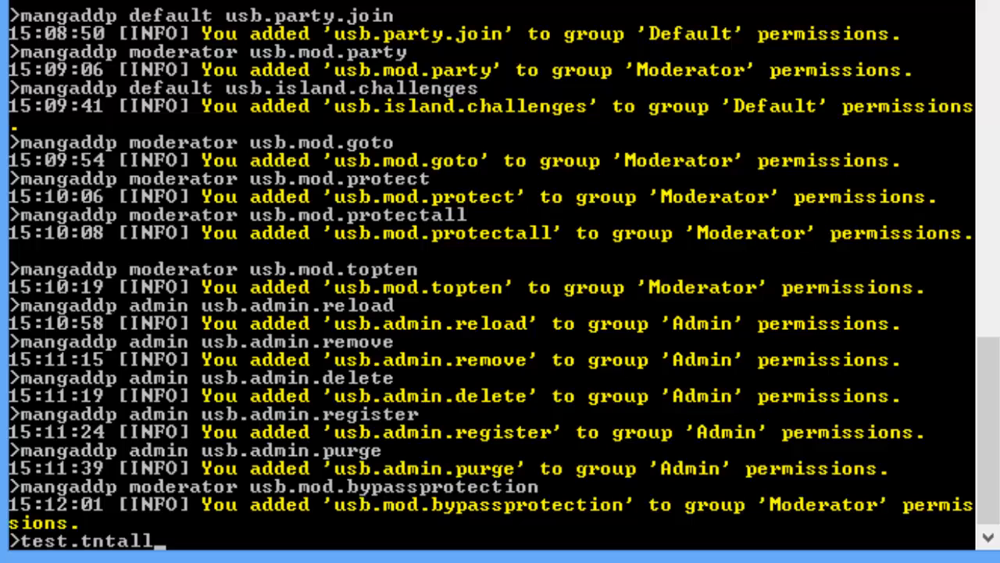
pyautogui.press('BackSpace')
pyautogui.press('BackSpace')
pyautogui.press('BackSpace')
pyautogui.press('BackSpace')
pyautogui.press('BackSpace')
pyautogui.press('BackSpace')
pyautogui.press('BackSpace')
pyautogui.press('BackSpace')
pyautogui.press('BackSpace')
pyautogui.press('BackSpace')
pyautogui.press('BackSpace')
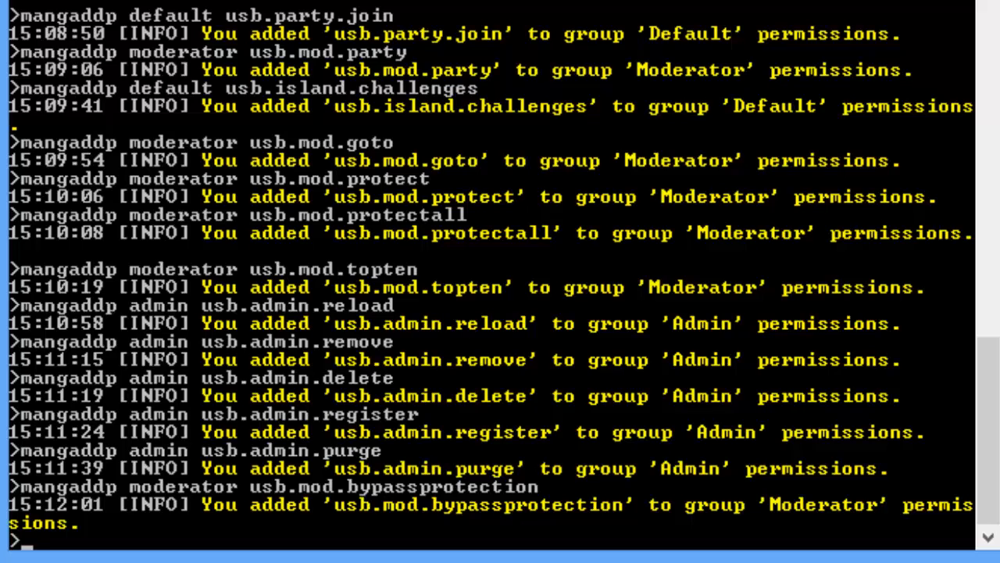
pyautogui.write('GRCity')
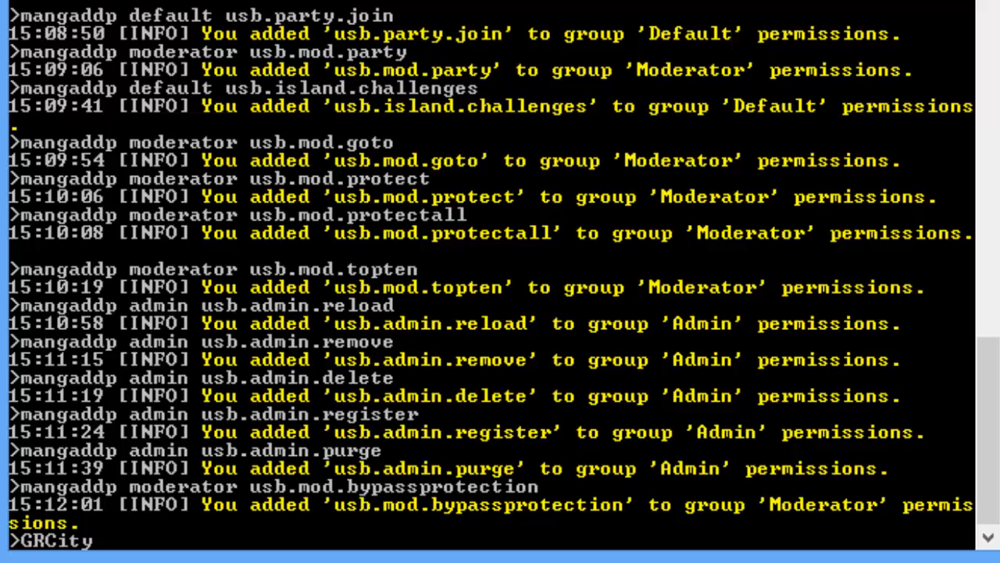
pyautogui.write('.')
pyautogui.press('BackSpace')
pyautogui.write('Casino')
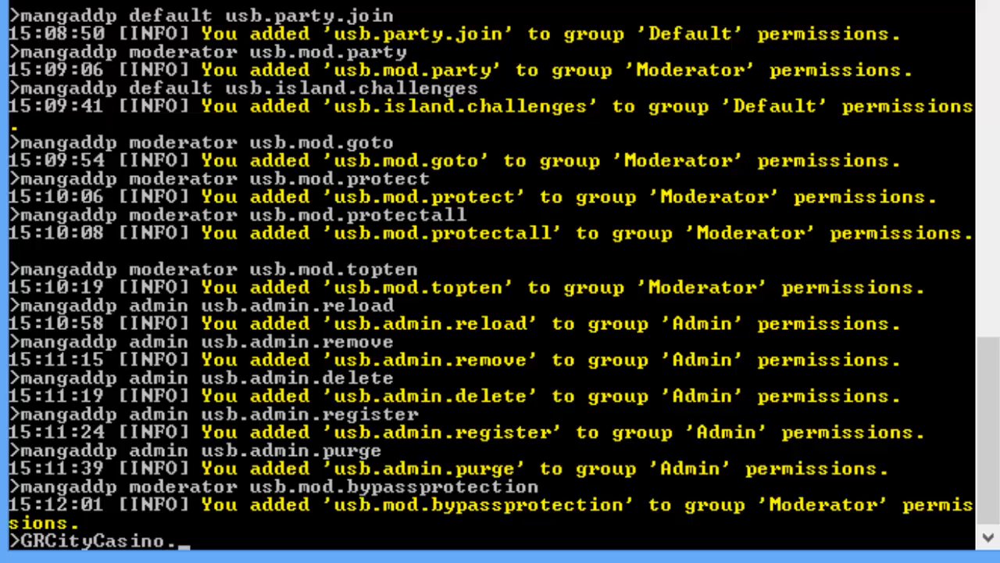
pyautogui.write('.Mo')
pyautogui.press('BackSpace')
pyautogui.press('BackSpace')
pyautogui.write('*')
pyautogui.press('BackSpace')
pyautogui.write('*')
pyautogui.press('BackSpace')
pyautogui.write('mod.*')
pyautogui.press('BackSpace')
pyautogui.press('BackSpace')
pyautogui.press('BackSpace')
pyautogui.press('BackSpace')
pyautogui.press('BackSpace')
pyautogui.press('BackSpace')
pyautogui.press('BackSpace')
pyautogui.press('BackSpace')
pyautogui.press('BackSpace')
pyautogui.press('BackSpace')
pyautogui.press('BackSpace')
pyautogui.press('BackSpace')
pyautogui.press('BackSpace')
pyautogui.press('BackSpace')
pyautogui.press('BackSpace')
pyautogui.press('BackSpace')
pyautogui.press('BackSpace')
pyautogui.press('BackSpace')
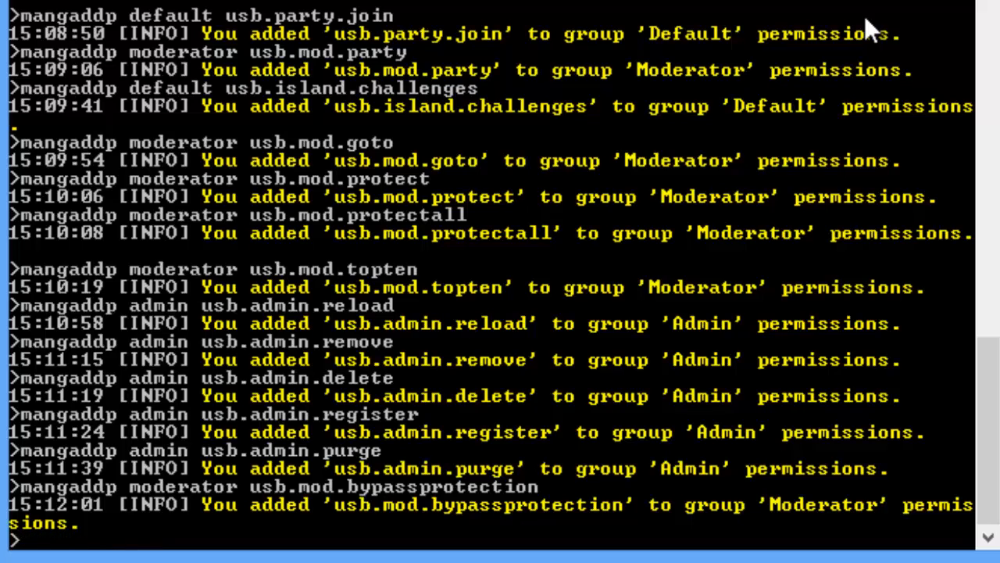
pyautogui.write('-')
pyautogui.write('gre')
pyautogui.press('BackSpace')
pyautogui.press('BackSpace')
pyautogui.press('BackSpace')
pyautogui.write('GRCityCa')
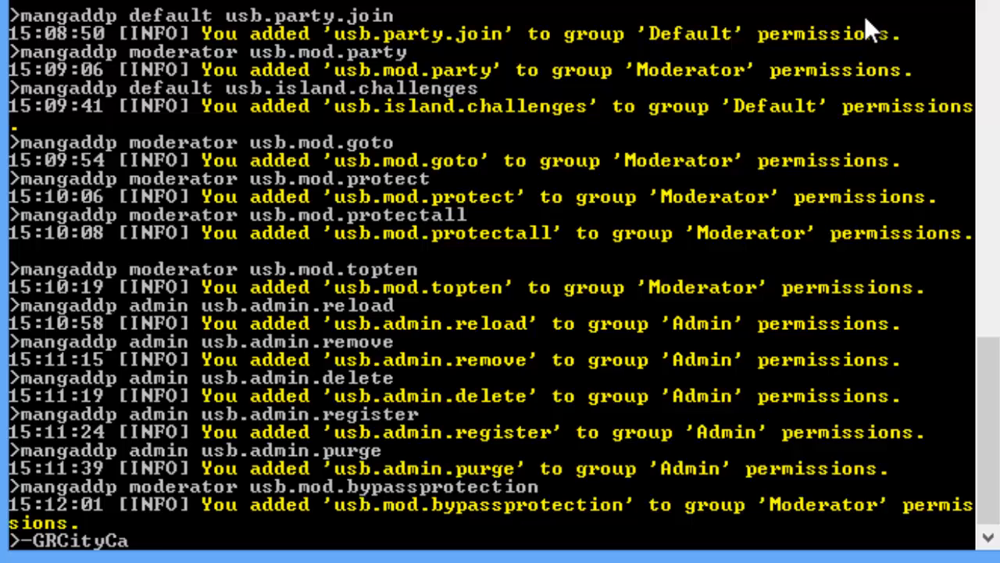
pyautogui.write('sino.*')
pyautogui.press('BackSpace')
pyautogui.press('BackSpace')
pyautogui.press('BackSpace')
pyautogui.press('BackSpace')
pyautogui.press('BackSpace')
pyautogui.press('BackSpace')
pyautogui.press('BackSpace')
pyautogui.press('BackSpace')
pyautogui.press('BackSpace')
pyautogui.press('BackSpace')
pyautogui.press('BackSpace')
pyautogui.press('BackSpace')
pyautogui.press('BackSpace')
pyautogui.press('BackSpace')
pyautogui.press('BackSpace')
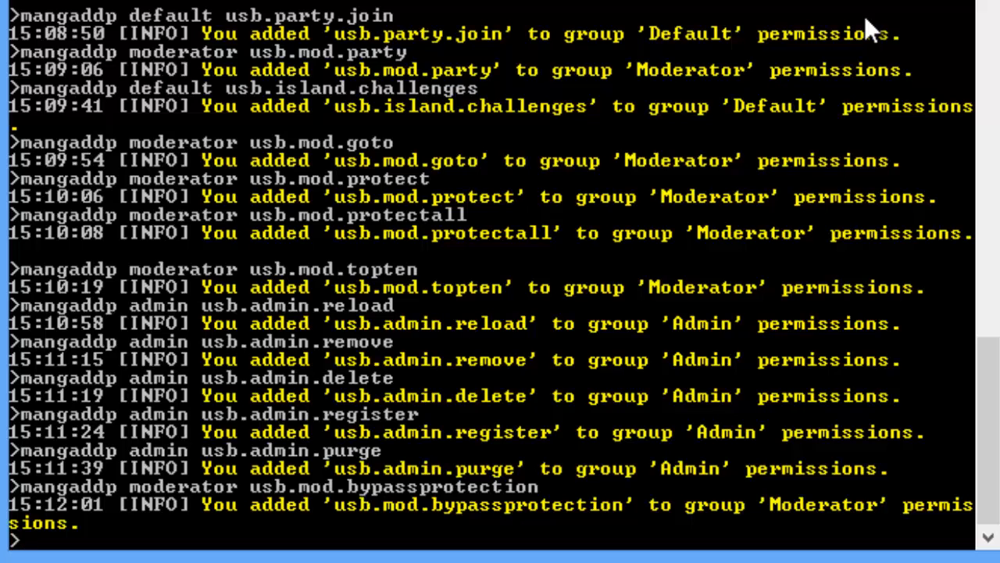
pyautogui.write('mangaddp')
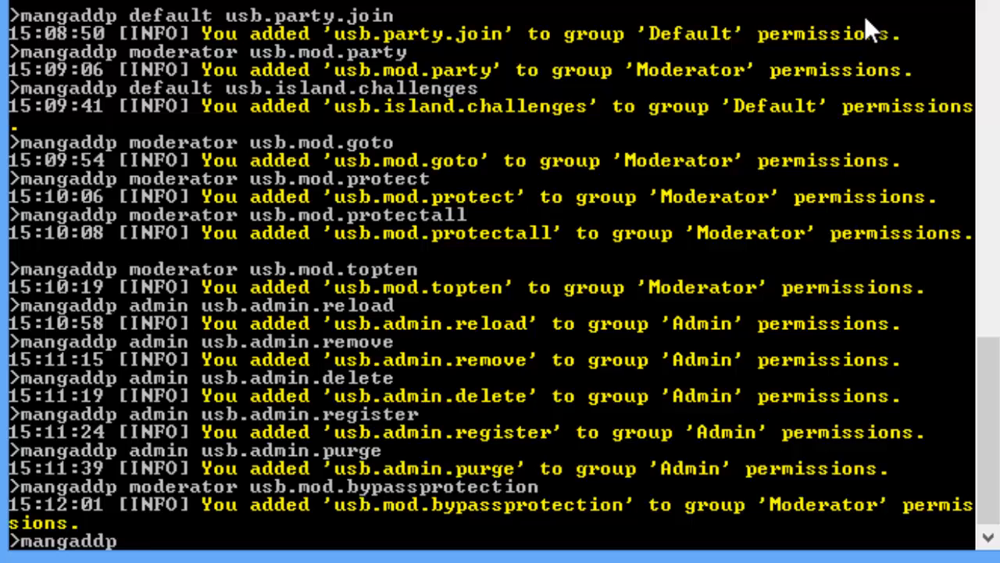
pyautogui.press('BackSpace')
pyautogui.press('BackSpace')
pyautogui.press('BackSpace')
pyautogui.press('BackSpace')
pyautogui.press('BackSpace')
pyautogui.press('BackSpace')
pyautogui.press('BackSpace')
pyautogui.press('BackSpace')
pyautogui.press('BackSpace')
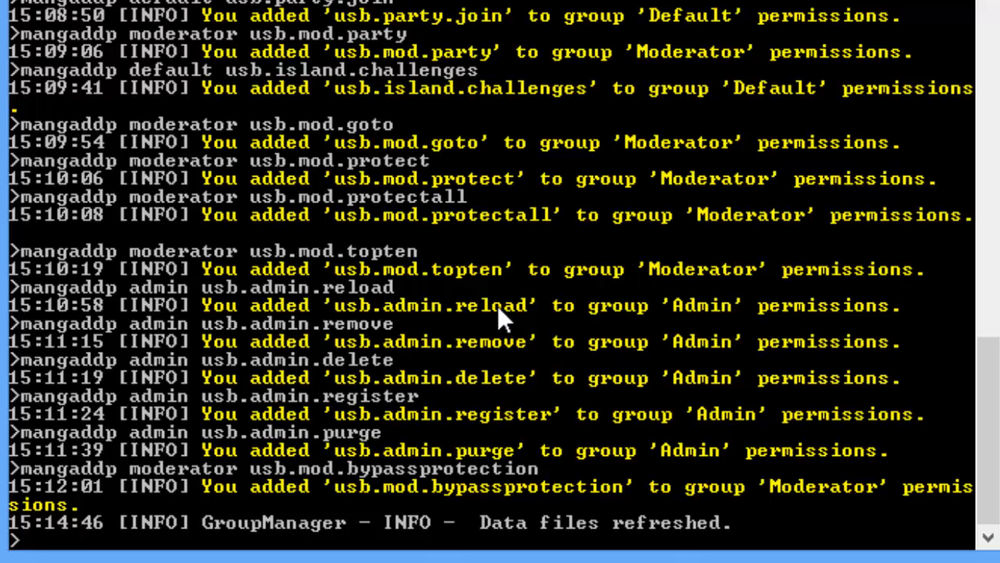
# Step: Grant the Admin group all WorldEdit permissions with 'mangaddp admin worldedit.*'
pyautogui.write('A')
pyautogui.press('BackSpace')
pyautogui.write('mangaddp')
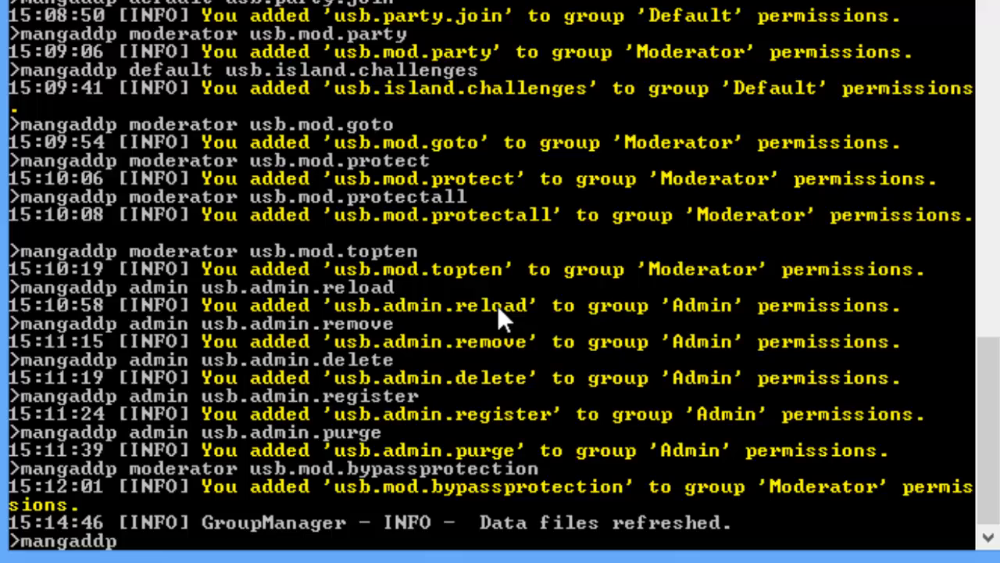
pyautogui.write('admin worl')
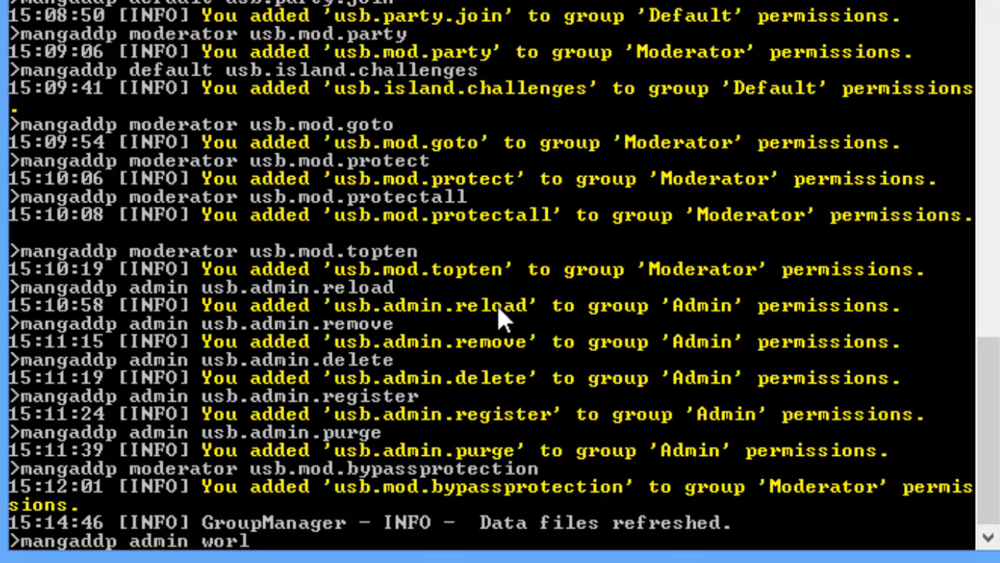
pyautogui.write('dedit.')
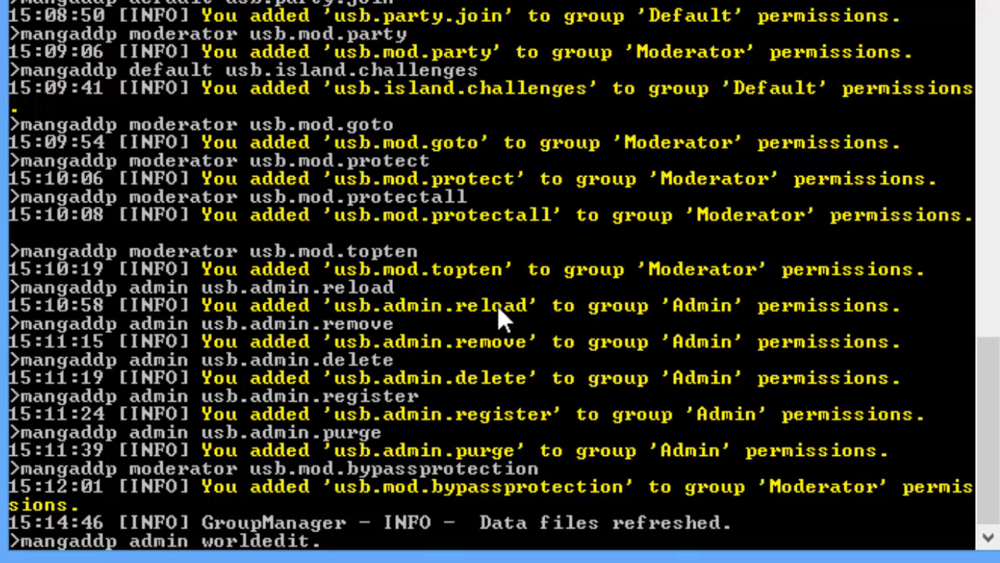
pyautogui.write('*')
pyautogui.press('Return')
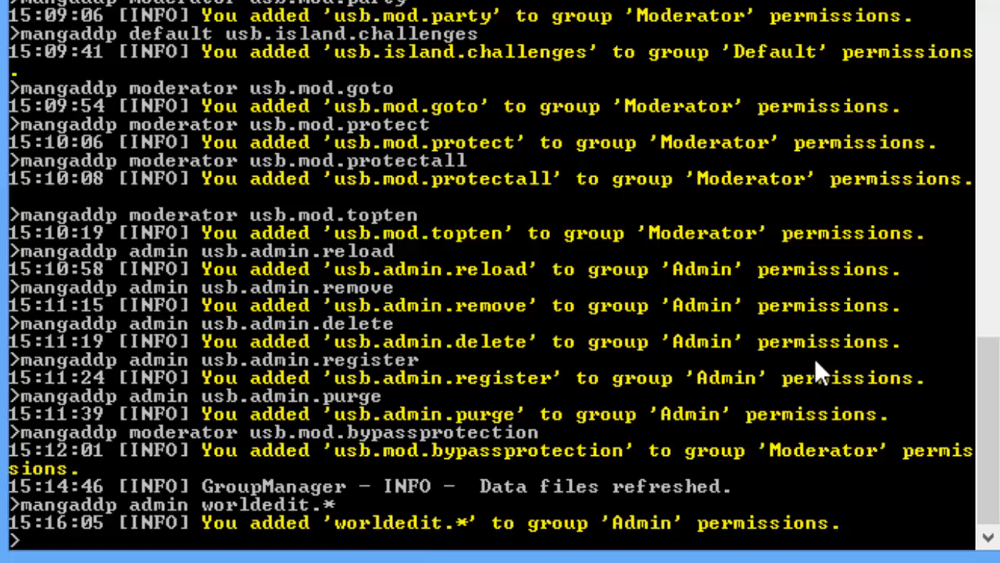
pyautogui.press('Up')
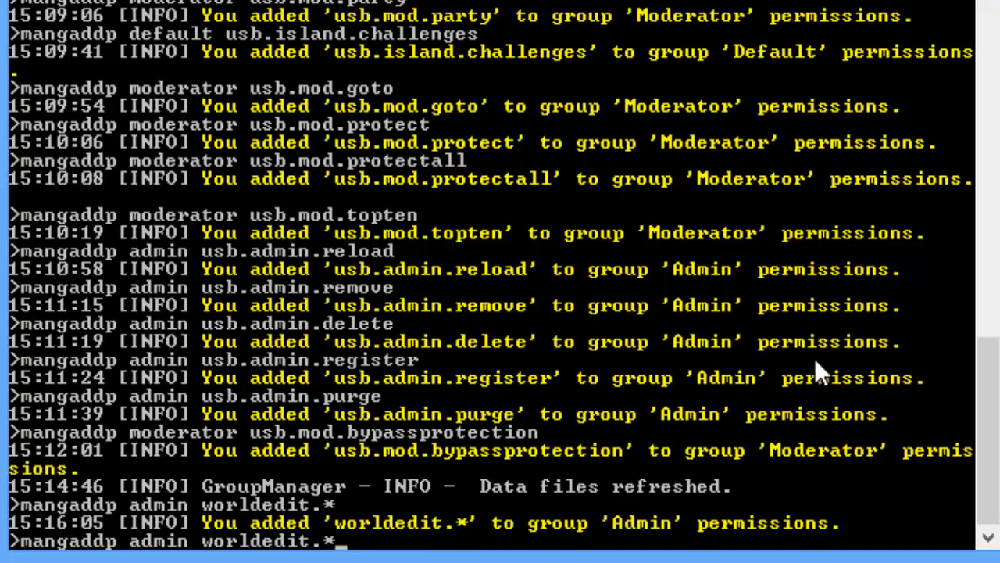
# Step: Grant the Moderator group worldguard.* with 'mangaddp moderator worldguard.*'
pyautogui.press('BackSpace')
pyautogui.press('BackSpace')
pyautogui.press('BackSpace')
pyautogui.press('BackSpace')
pyautogui.press('BackSpace')
pyautogui.press('BackSpace')
pyautogui.write('guard')
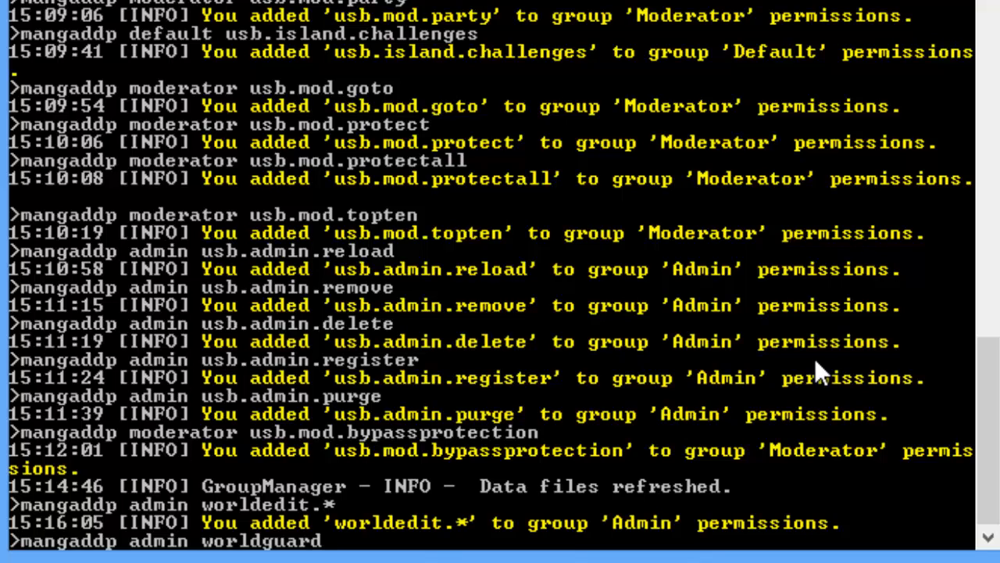
pyautogui.press('BackSpace')
pyautogui.press('BackSpace')
pyautogui.press('BackSpace')
pyautogui.press('BackSpace')
pyautogui.press('BackSpace')
pyautogui.press('BackSpace')
pyautogui.press('BackSpace')
pyautogui.press('BackSpace')
pyautogui.press('BackSpace')
pyautogui.press('BackSpace')
pyautogui.press('BackSpace')
pyautogui.press('BackSpace')
pyautogui.press('BackSpace')
pyautogui.press('BackSpace')
pyautogui.press('BackSpace')
pyautogui.press('BackSpace')
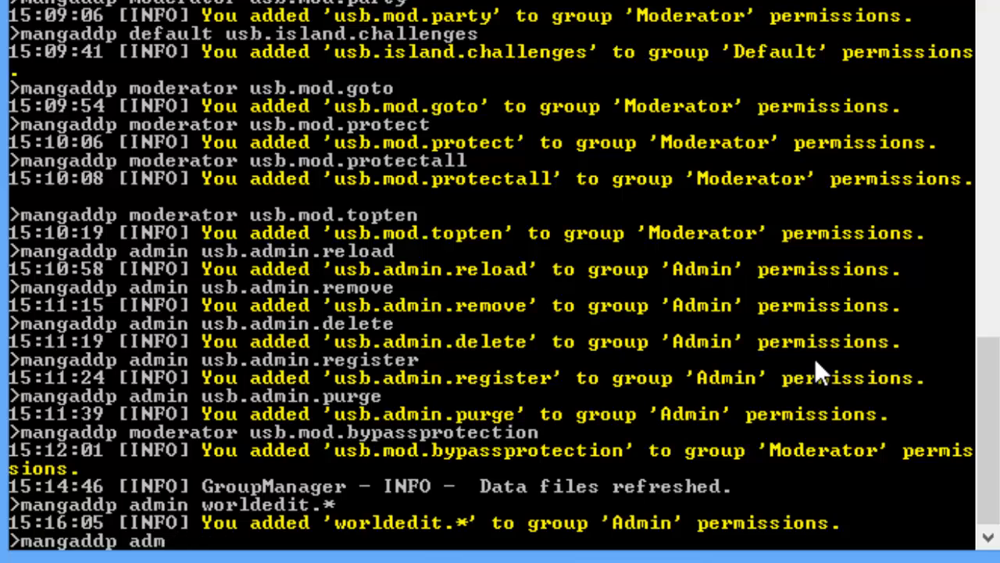
pyautogui.write('moderator')
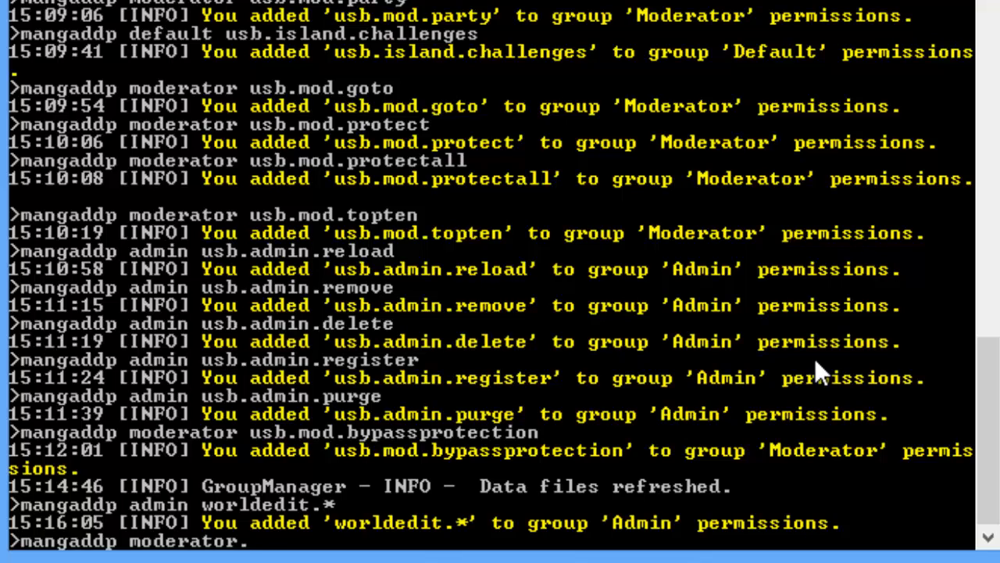
pyautogui.write(' world')
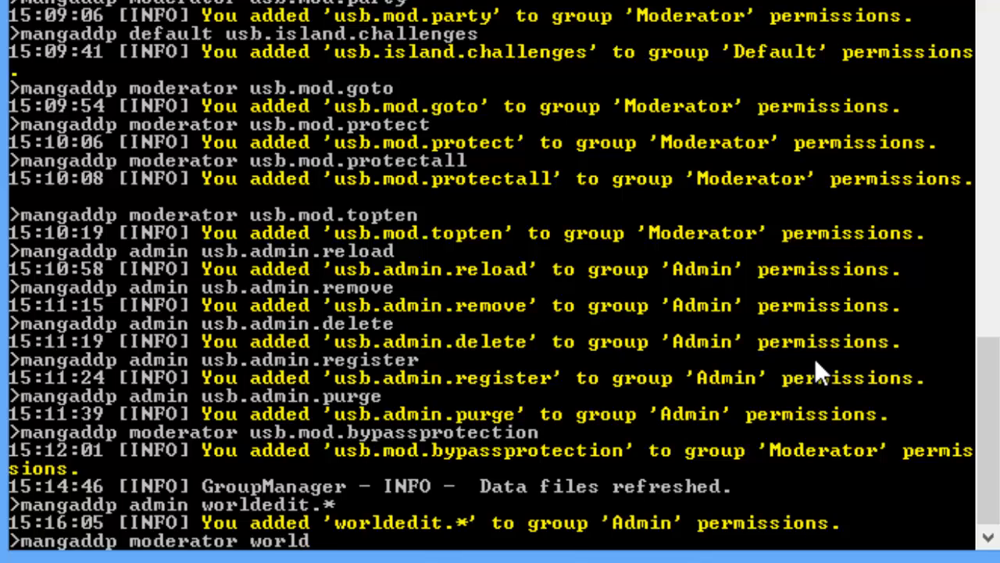
pyautogui.write('guard.')
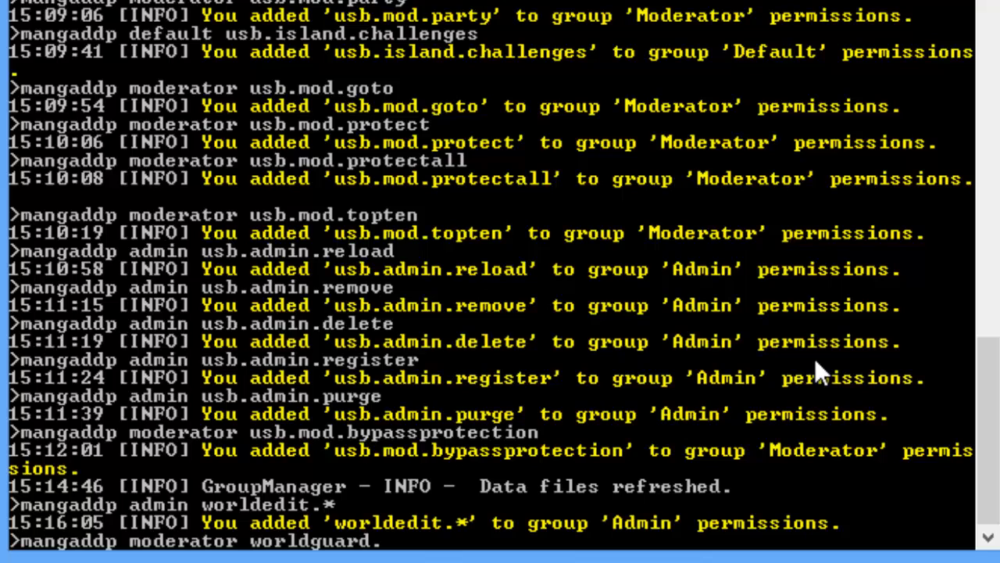
pyautogui.write('*')
pyautogui.press('Return')
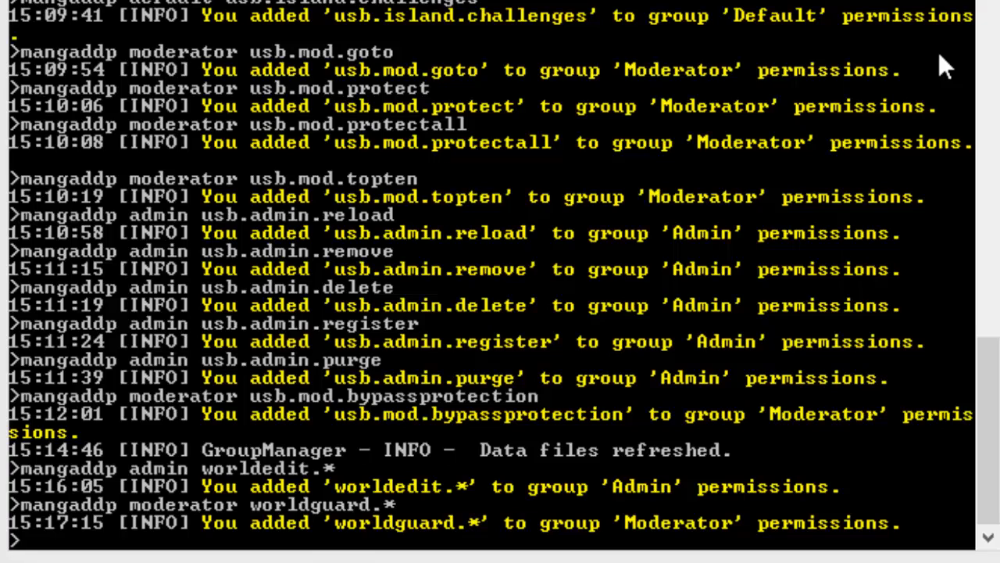
pyautogui.press('Up')
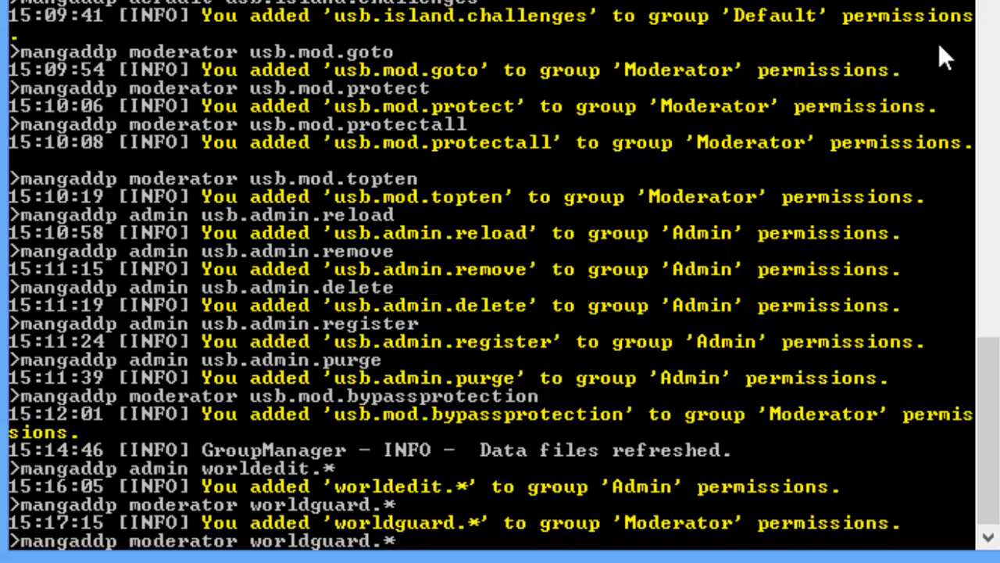
pyautogui.press('BackSpace')
pyautogui.press('BackSpace')
pyautogui.press('BackSpace')
pyautogui.press('BackSpace')
pyautogui.press('BackSpace')
pyautogui.press('BackSpace')
pyautogui.press('BackSpace')
pyautogui.press('BackSpace')
pyautogui.press('BackSpace')
pyautogui.press('BackSpace')
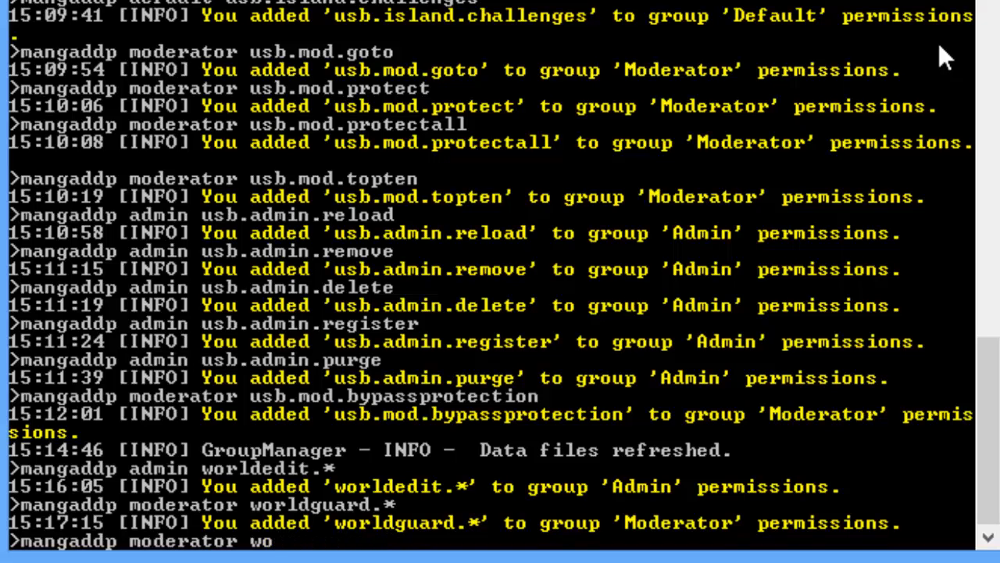
# Step: Add worldedit.selection.pos to the Moderator group's permissions
pyautogui.write('rldedi')
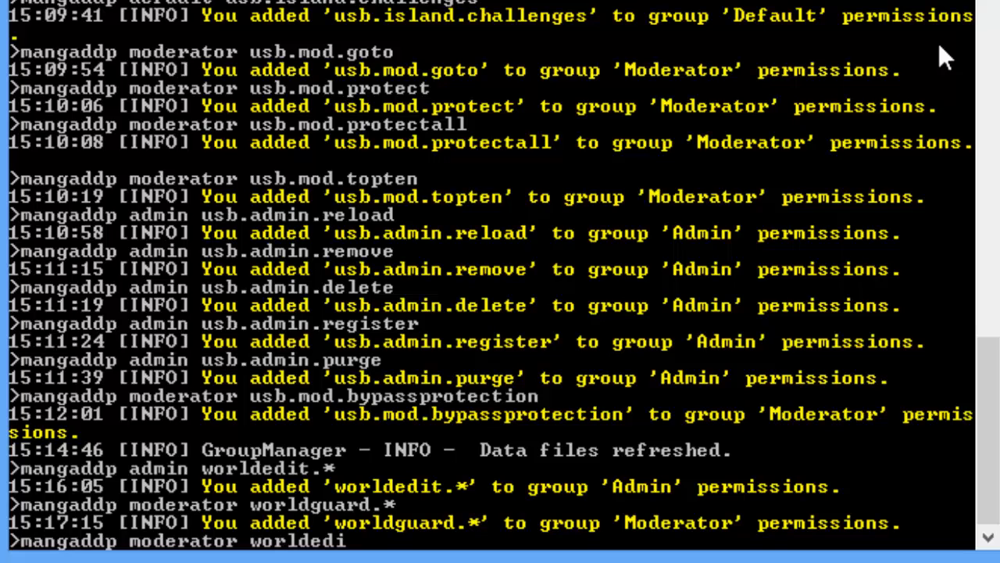
pyautogui.write('t.selecti')
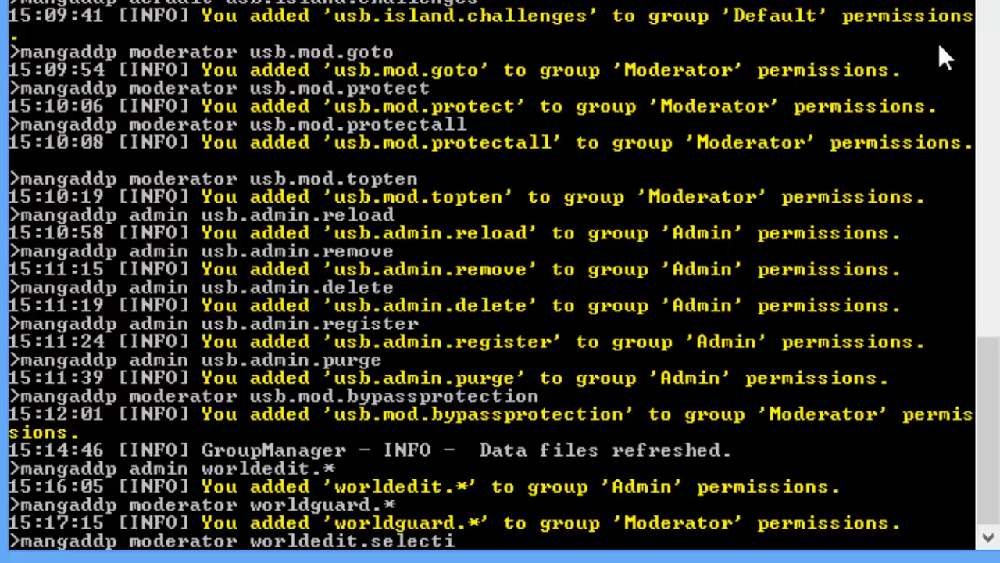
pyautogui.write('on.pos')
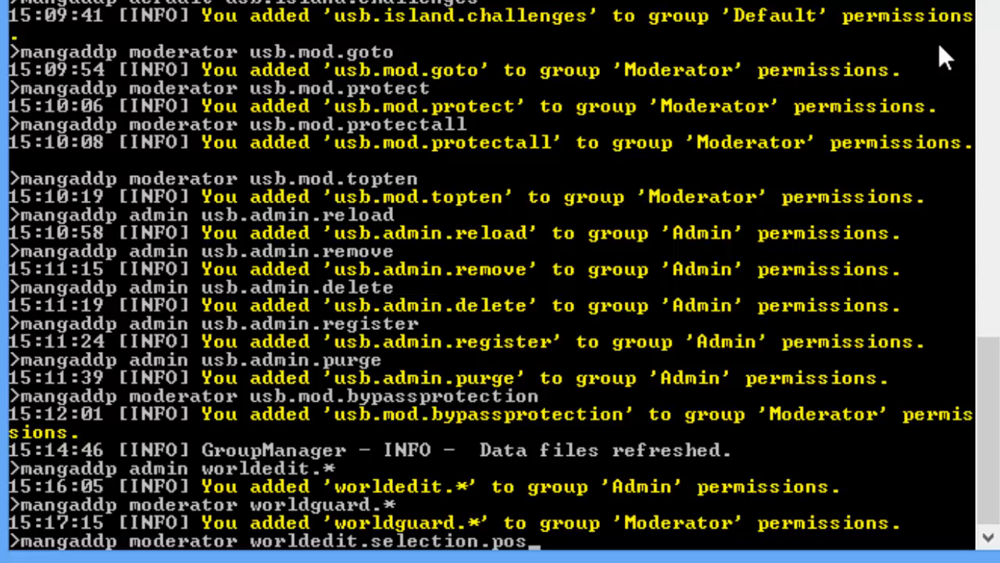
pyautogui.press('Return')
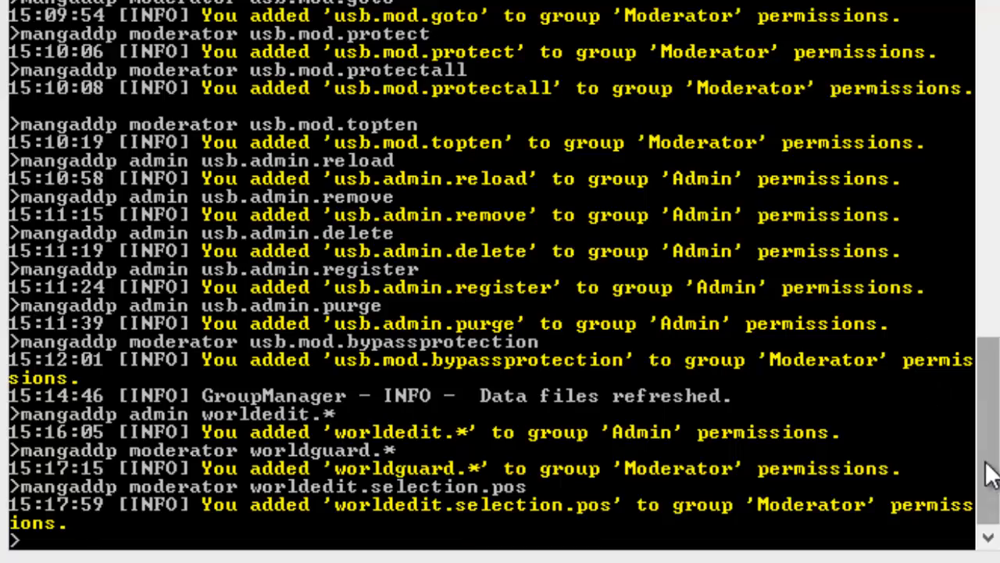
pyautogui.moveTo(987, 465); pyautogui.dragTo(960, 463)
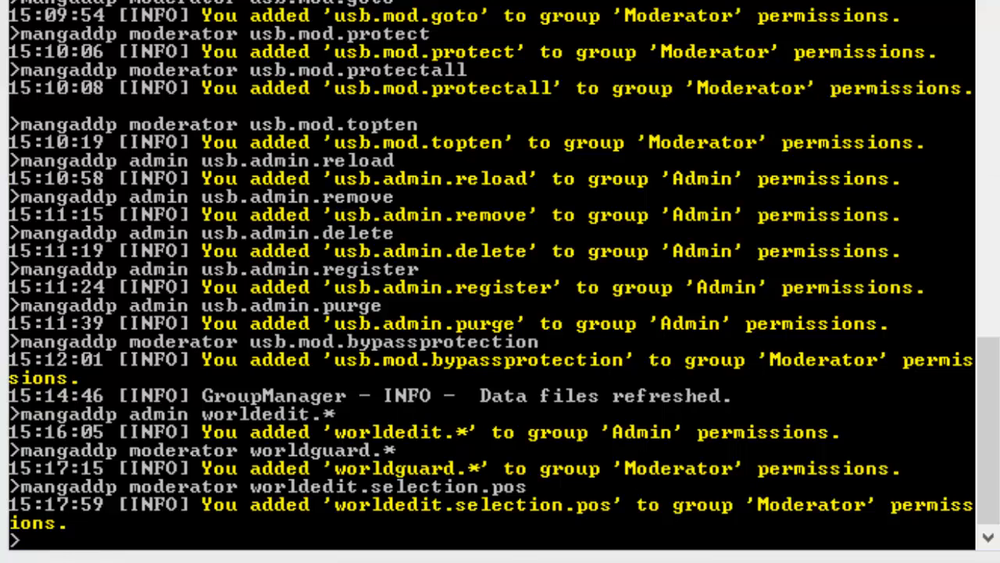
# Step: Stop the server from the console with the 'stop' command
pyautogui.click(603, 562)
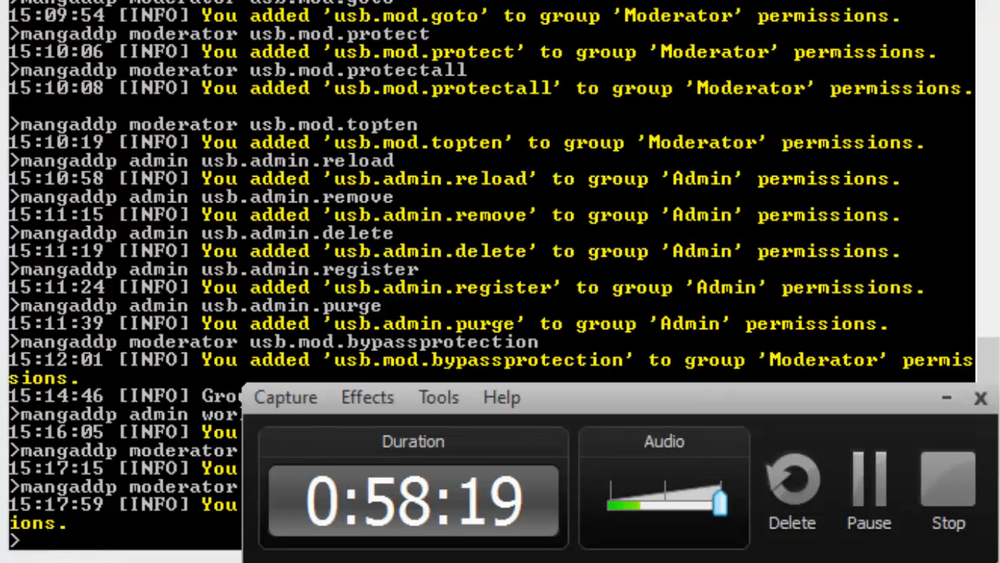
pyautogui.click(498, 186)
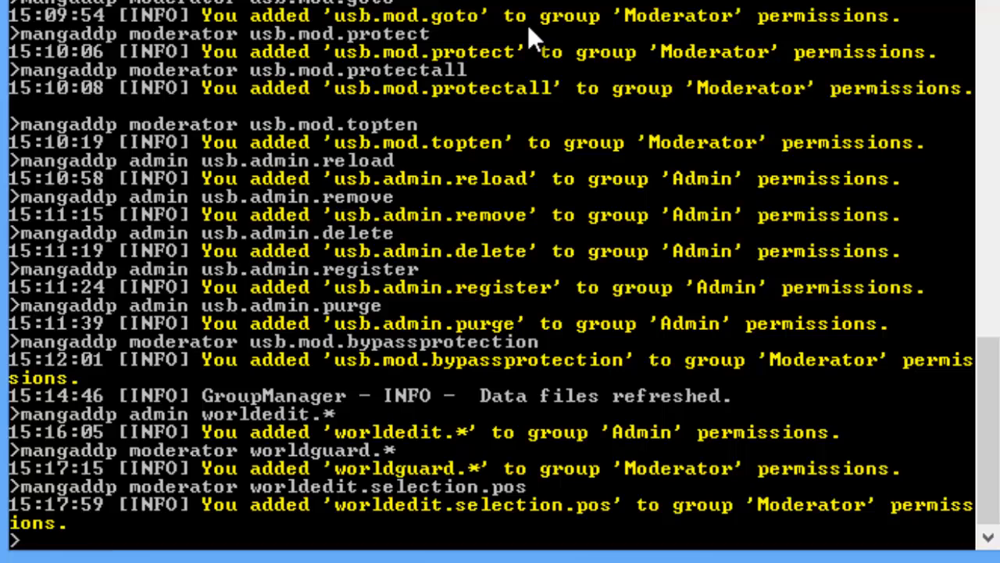
pyautogui.write('stop')
pyautogui.press('Return')
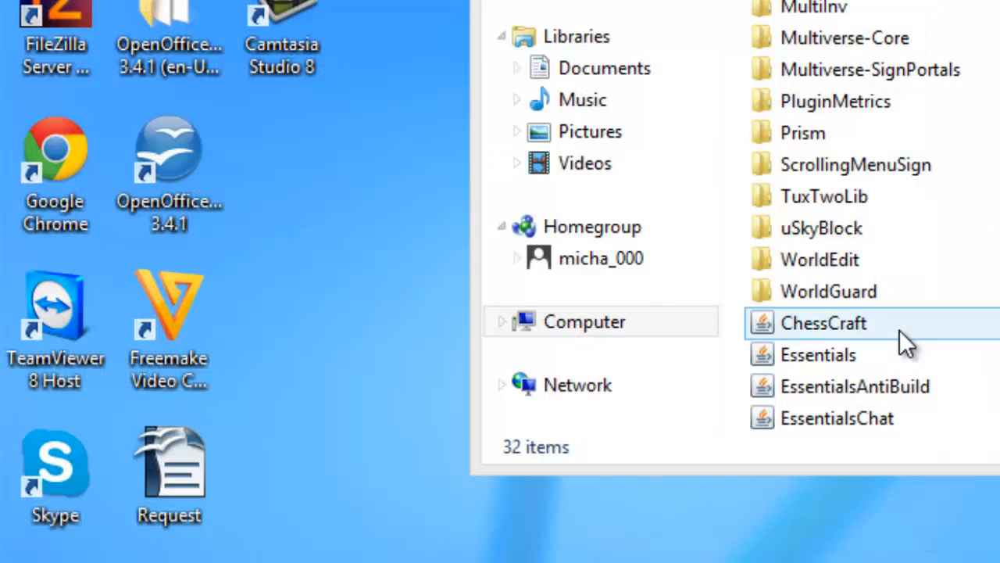
# Step: Run the starter file in the server folder to relaunch
pyautogui.click(898, 336)
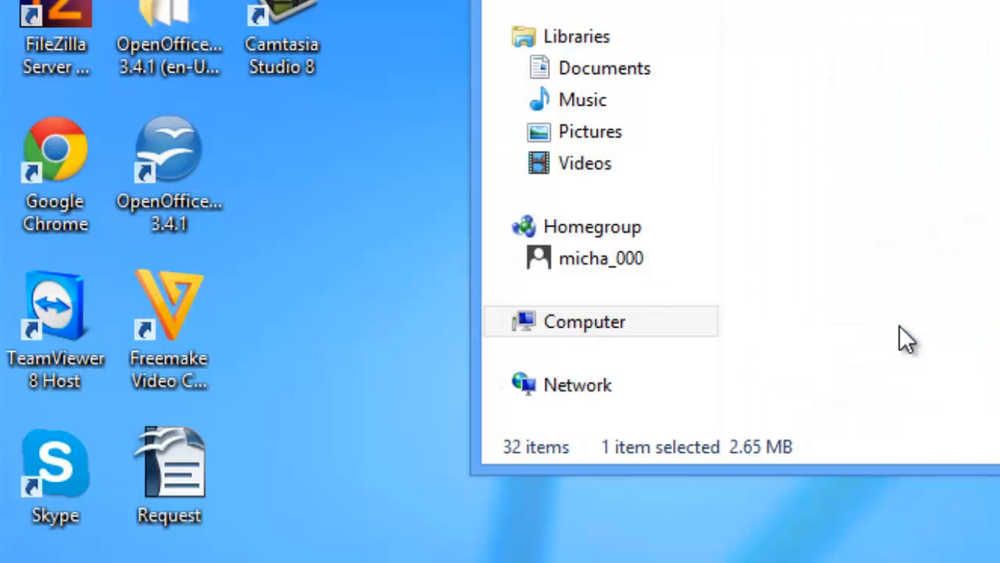
pyautogui.click(899, 325)
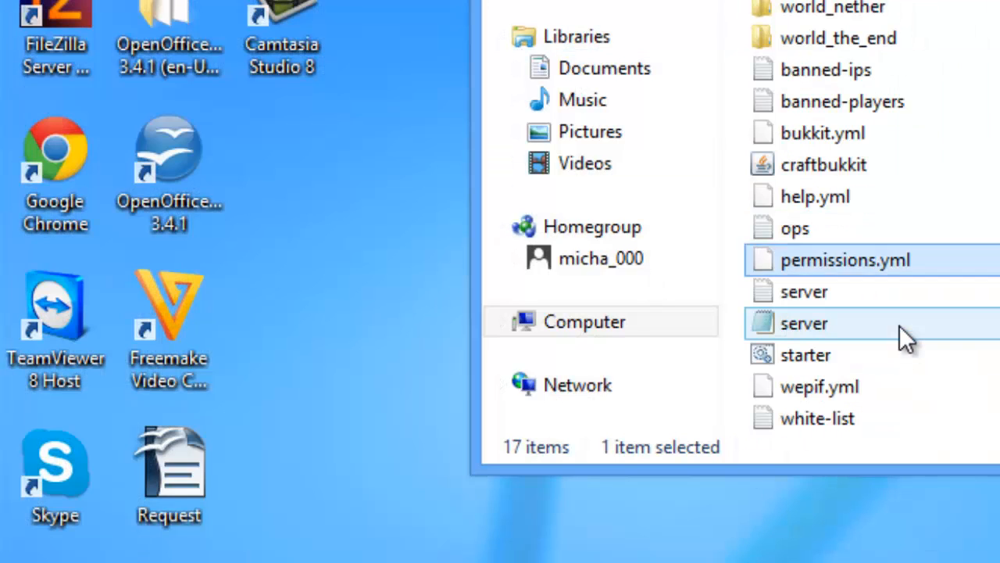
pyautogui.press('Down')
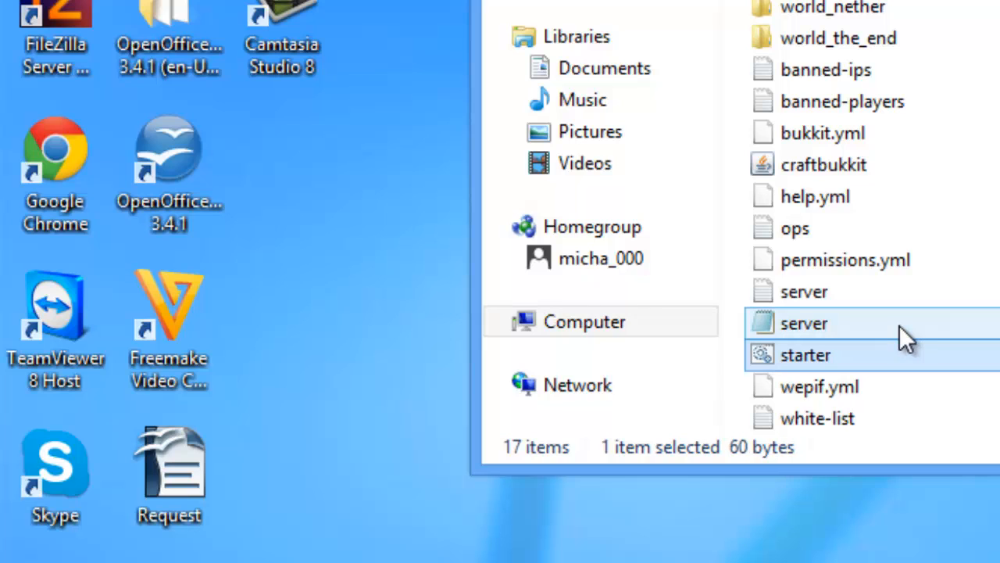
pyautogui.press('Return')
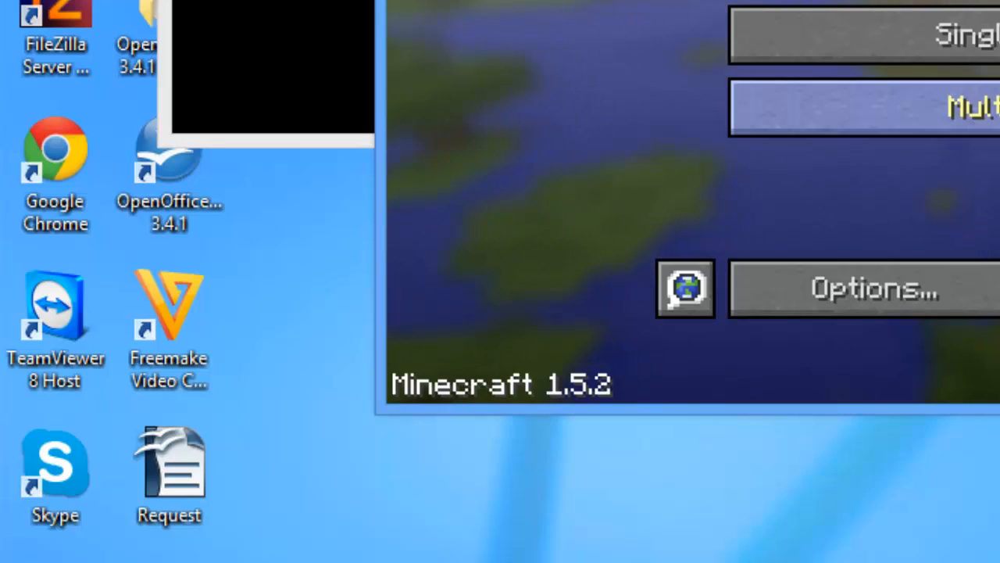
# Step: Join the local server from Multiplayer and send /manuadd putting the player in the default group
pyautogui.click(864, 108)
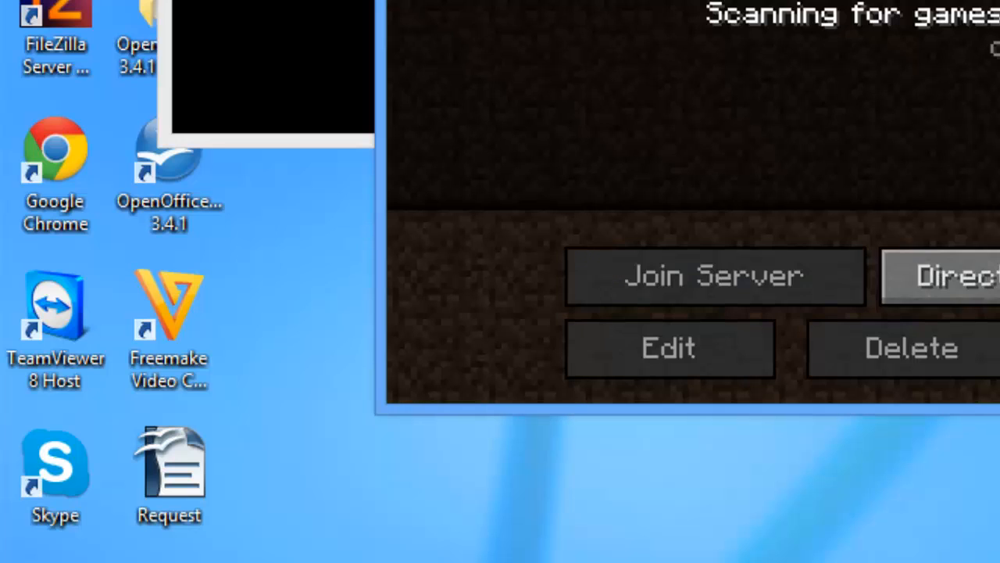
pyautogui.click(791, 283)
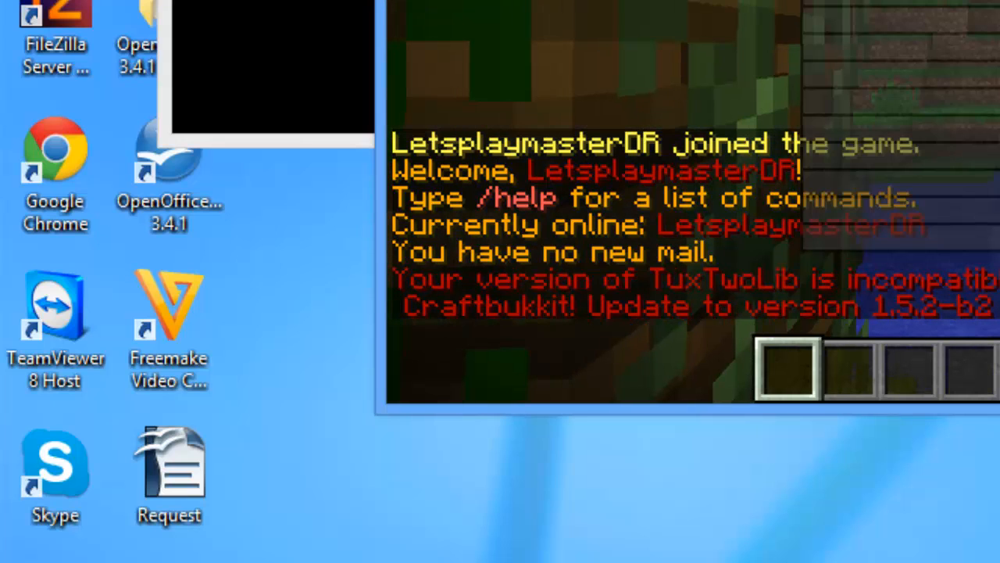
pyautogui.press('t')
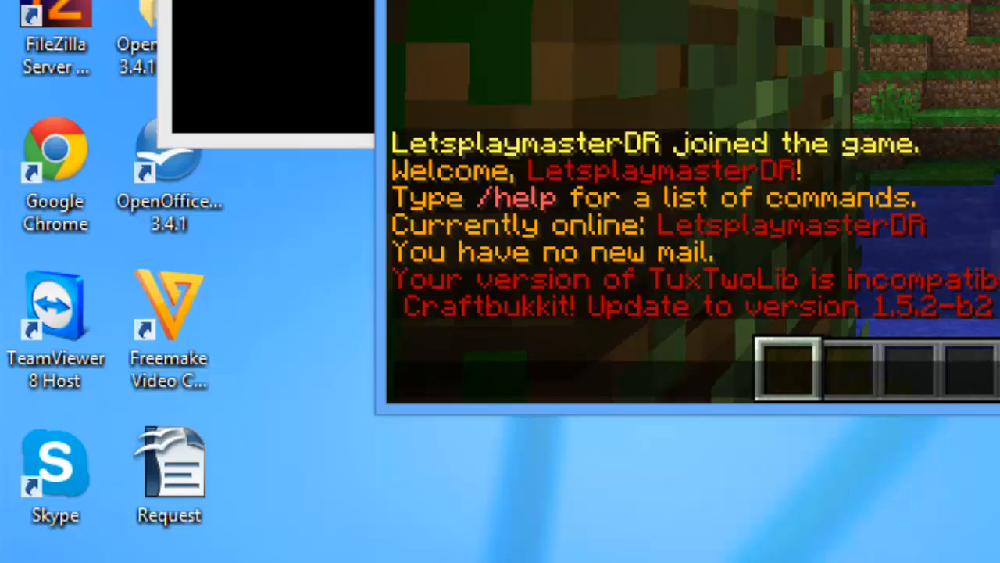
pyautogui.write('/man')
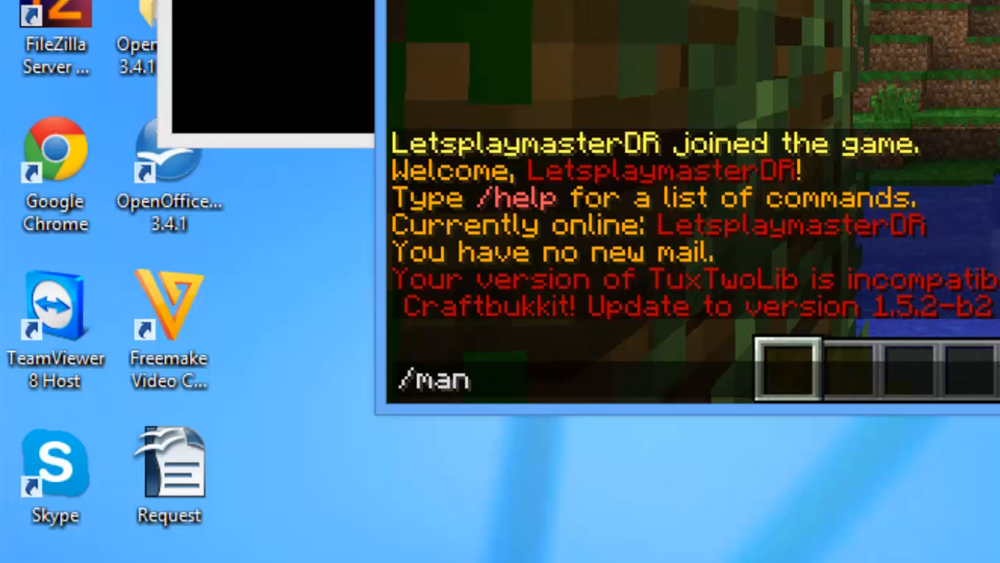
pyautogui.write('uadd ')
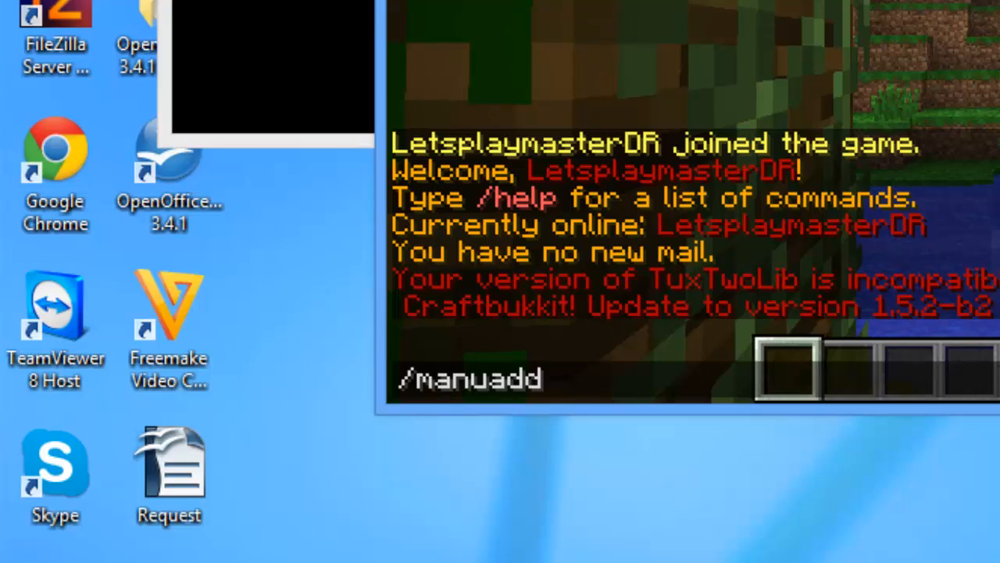
pyautogui.write('letsplaymasterDR')
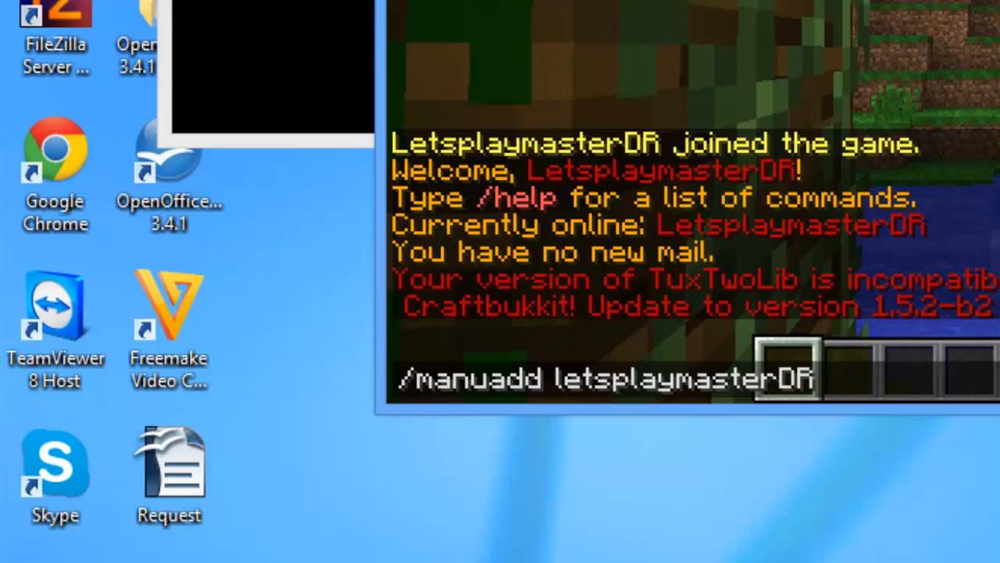
pyautogui.write(' defau')
pyautogui.press('Return')
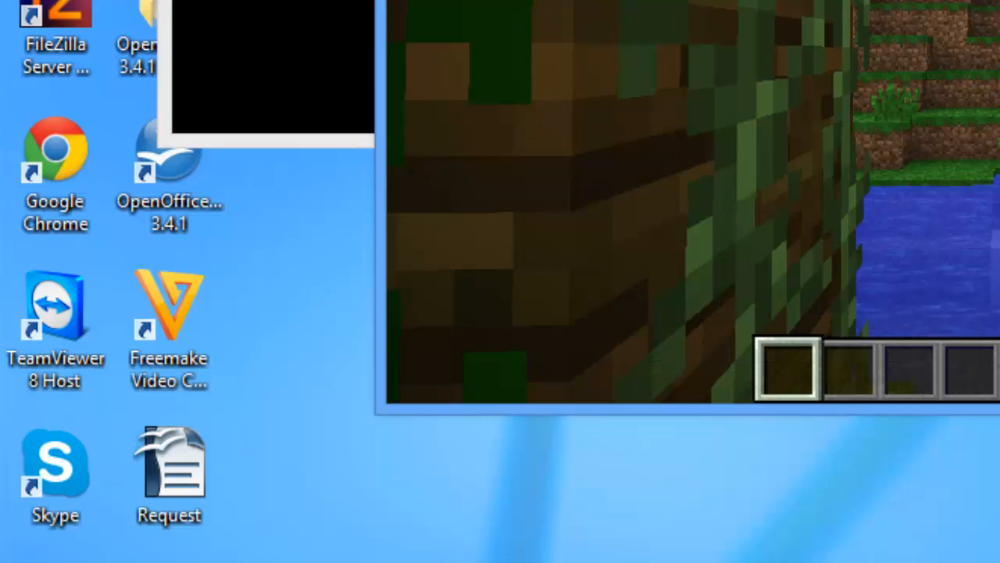
pyautogui.press('t')
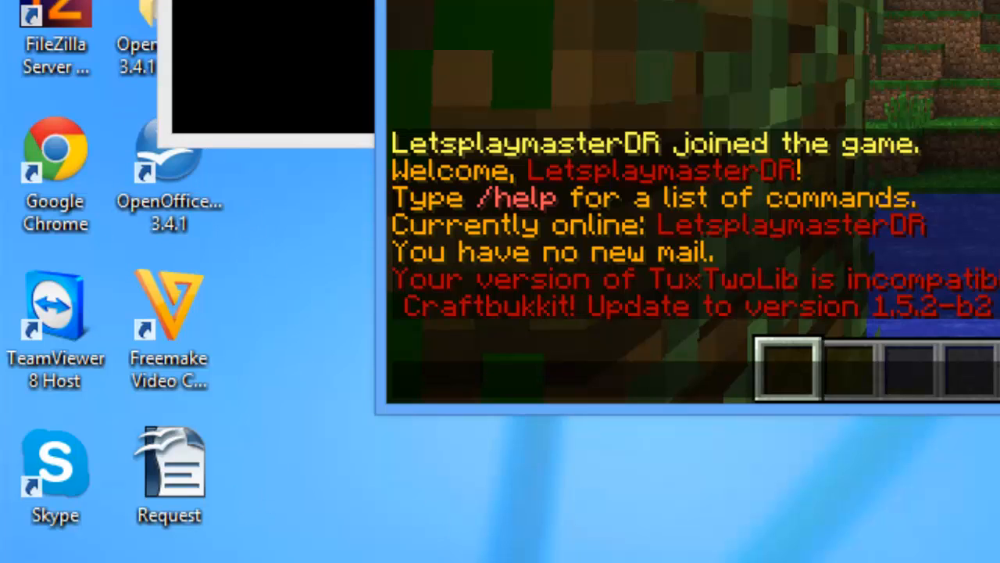
# Step: Remove the player's operator status with the console deop command
pyautogui.click(642, 524)
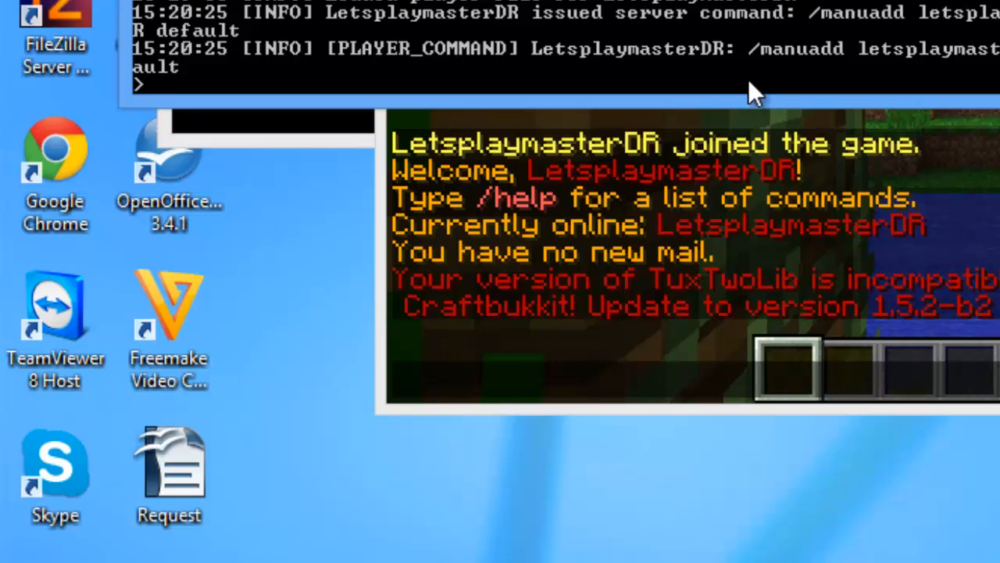
pyautogui.write('deop letsplaymast')
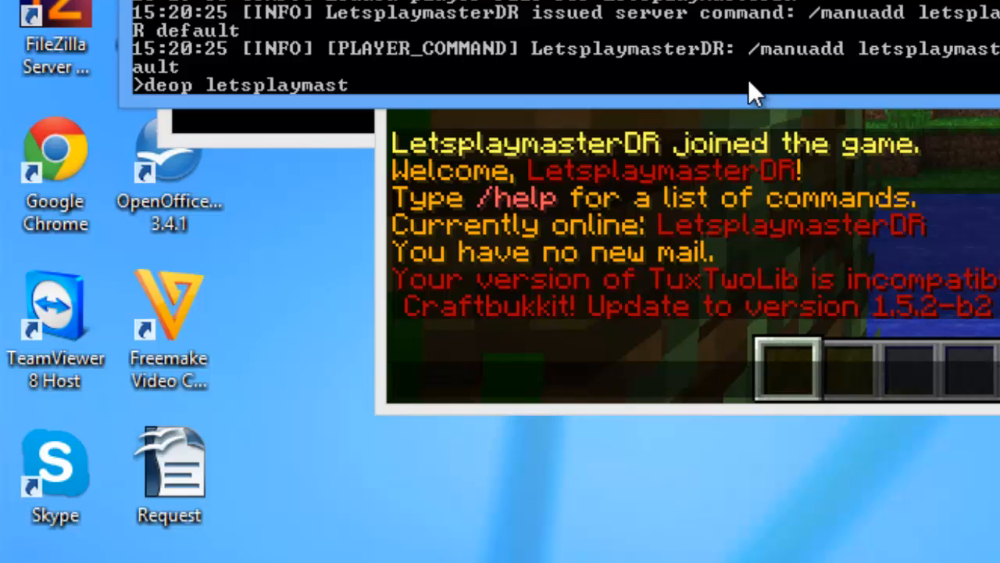
pyautogui.write('erDR')
pyautogui.press('Return')
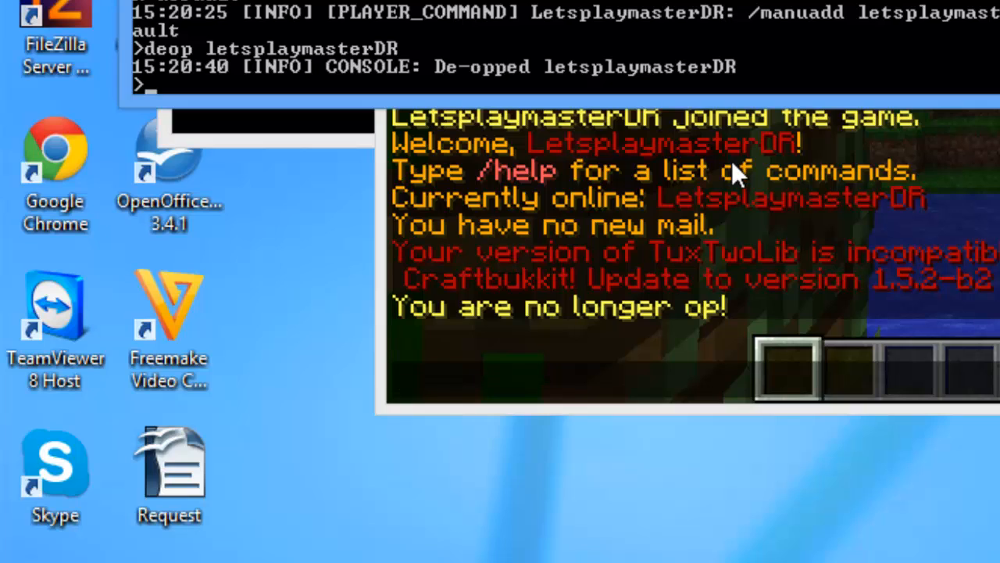
# Step: Send a plain 'Test' chat message from the game and return to the console
pyautogui.click(732, 165)
pyautogui.press('Escape')
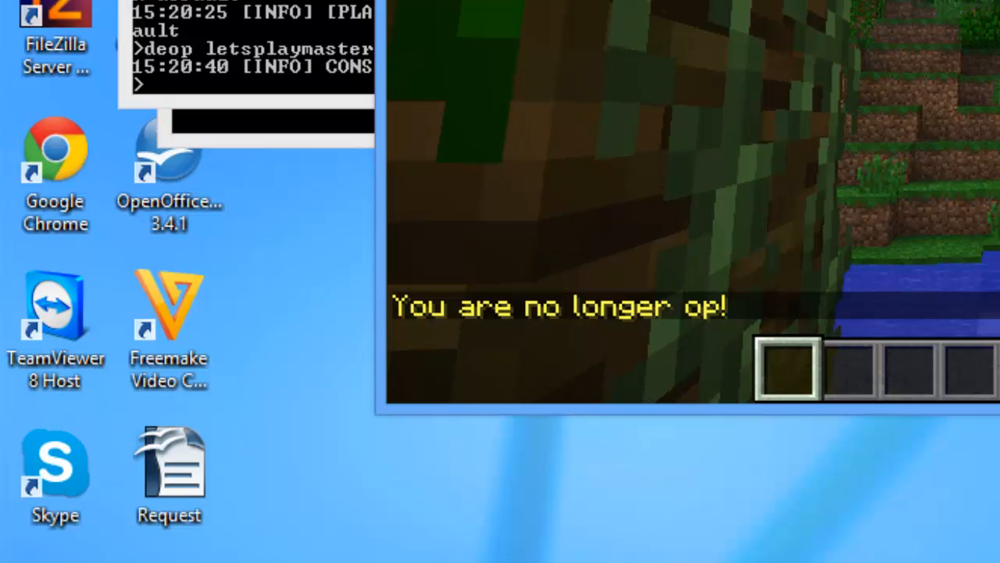
pyautogui.press('t')
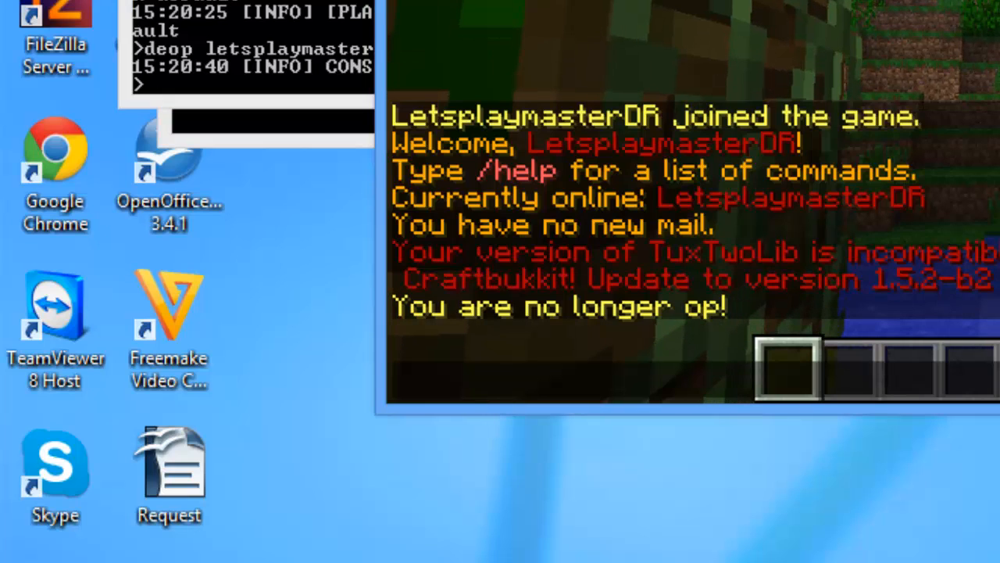
pyautogui.write('/')
pyautogui.press('BackSpace')
pyautogui.write('Test')
pyautogui.press('Return')
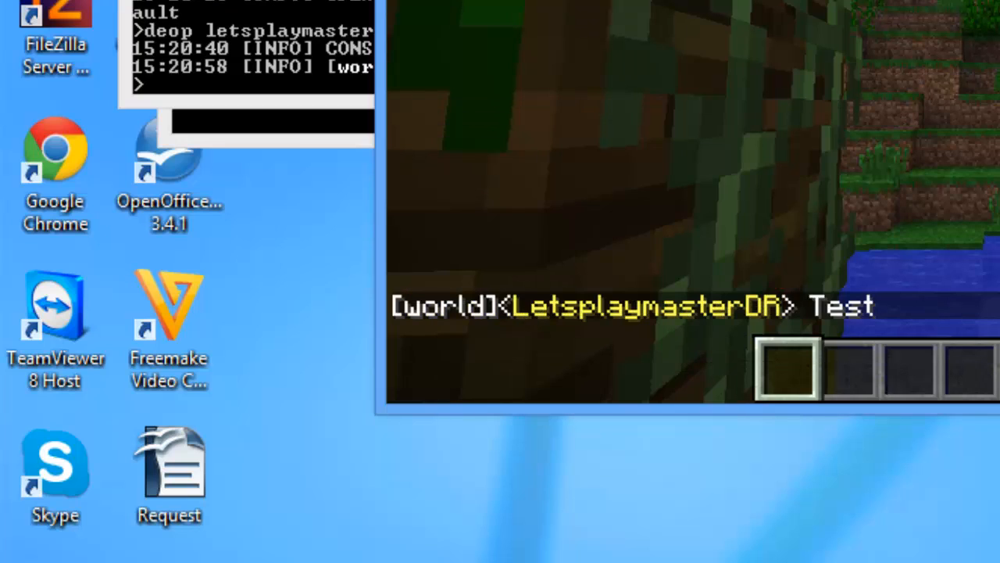
pyautogui.press('t')
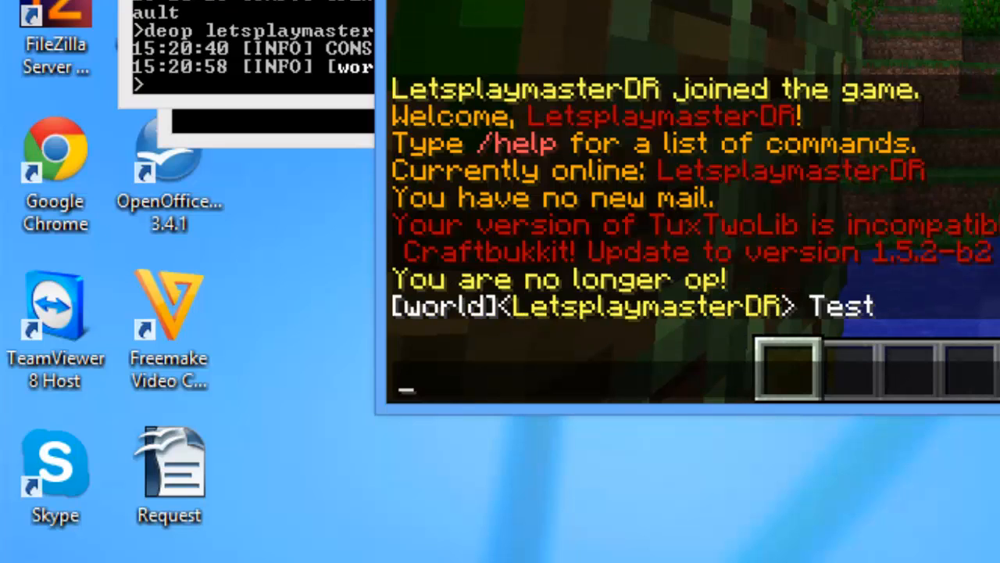
pyautogui.press('Escape')
pyautogui.press('Escape')
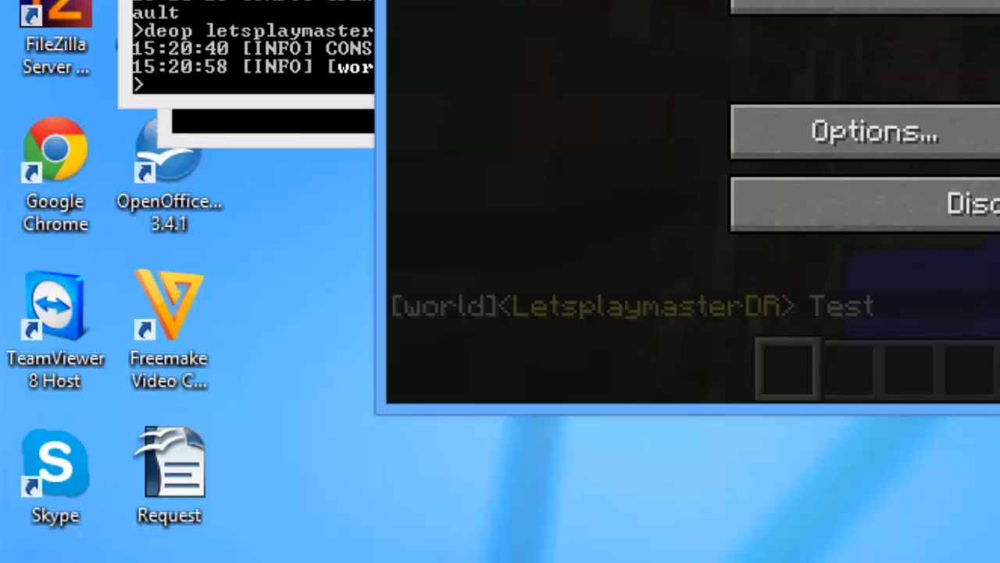
pyautogui.hotkey('alt', 'Tab')
pyautogui.press('Up')
# Step: Put the player into the default group for world with 'manuadd … default world'
pyautogui.press('BackSpace')
pyautogui.press('BackSpace')
pyautogui.press('BackSpace')
pyautogui.press('BackSpace')
pyautogui.press('BackSpace')
pyautogui.press('BackSpace')
pyautogui.press('BackSpace')
pyautogui.press('BackSpace')
pyautogui.press('BackSpace')
pyautogui.press('BackSpace')
pyautogui.press('BackSpace')
pyautogui.press('BackSpace')
pyautogui.press('BackSpace')
pyautogui.press('BackSpace')
pyautogui.press('BackSpace')
pyautogui.press('BackSpace')
pyautogui.press('BackSpace')
pyautogui.press('BackSpace')
pyautogui.press('BackSpace')
pyautogui.press('BackSpace')
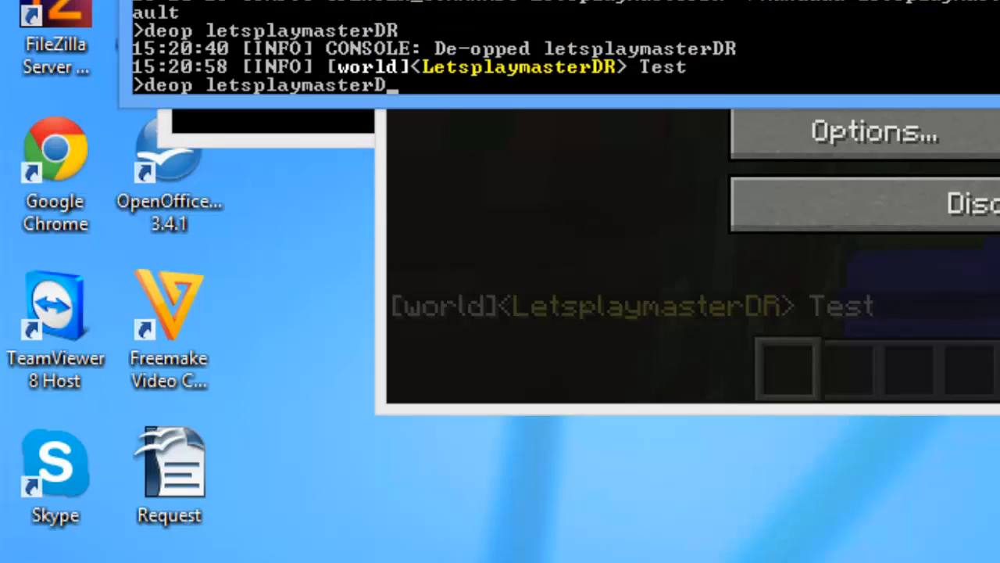
pyautogui.write('manuad')
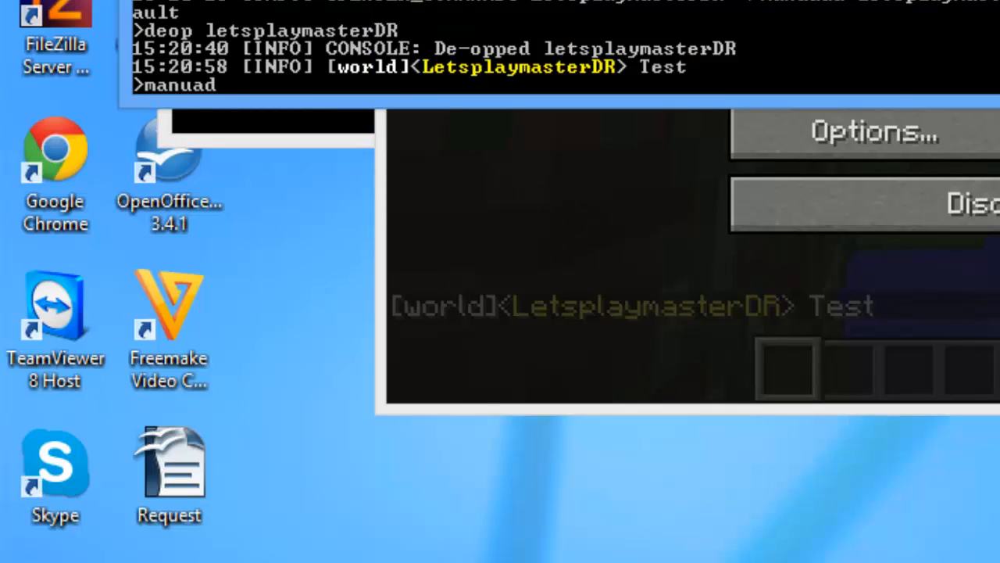
pyautogui.write('d lets')
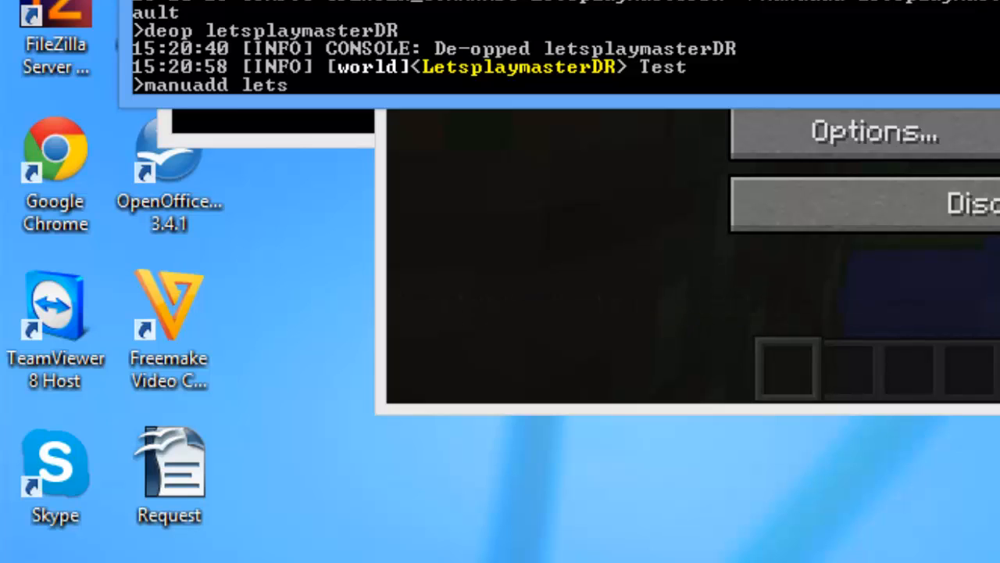
pyautogui.write('playmasterDR')
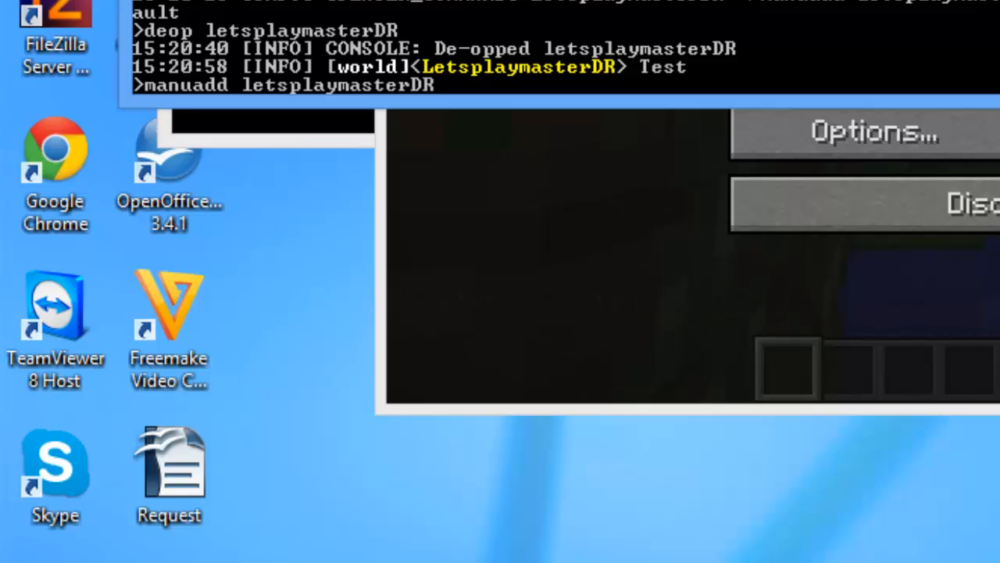
pyautogui.write(' default world')
pyautogui.press('Return')
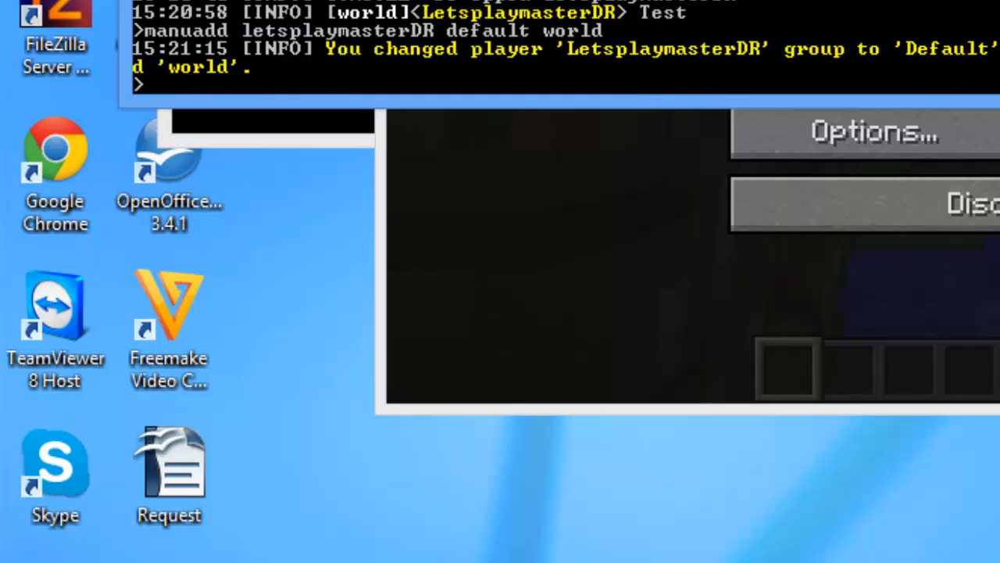
# Step: Send another 'Test' chat message from the game, then return to the console
pyautogui.click(515, 330)
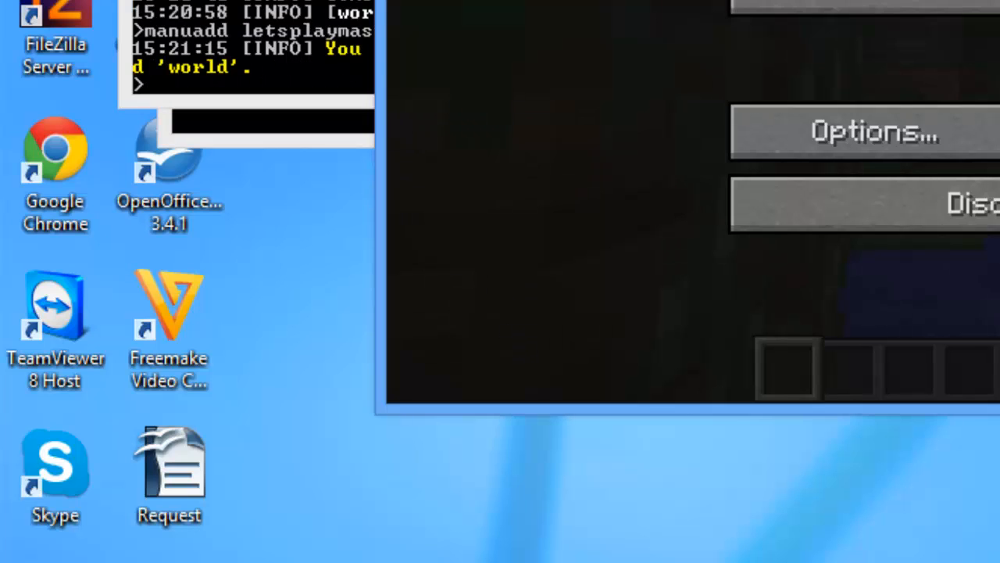
pyautogui.press('Escape')
pyautogui.write('tTest')
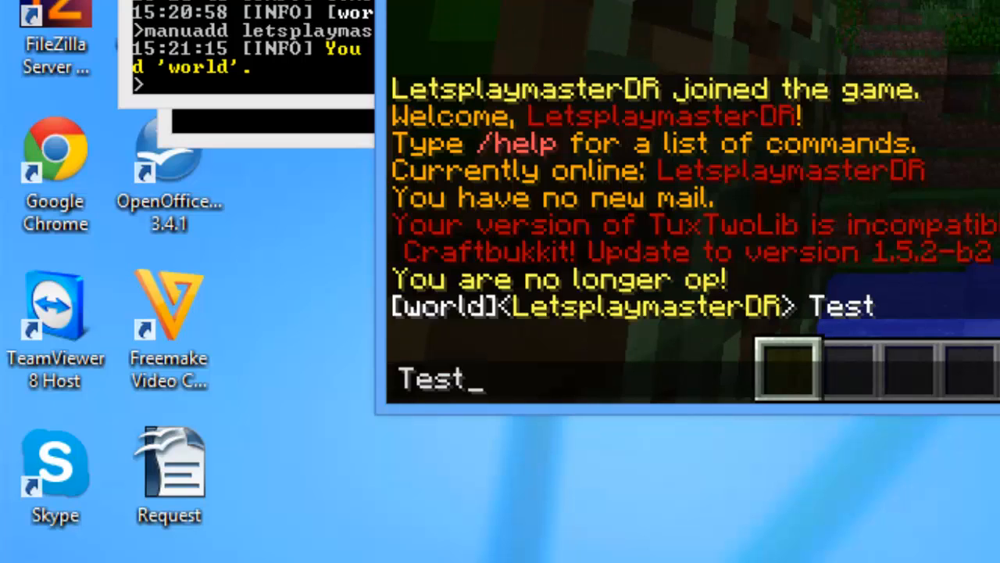
pyautogui.press('Return')
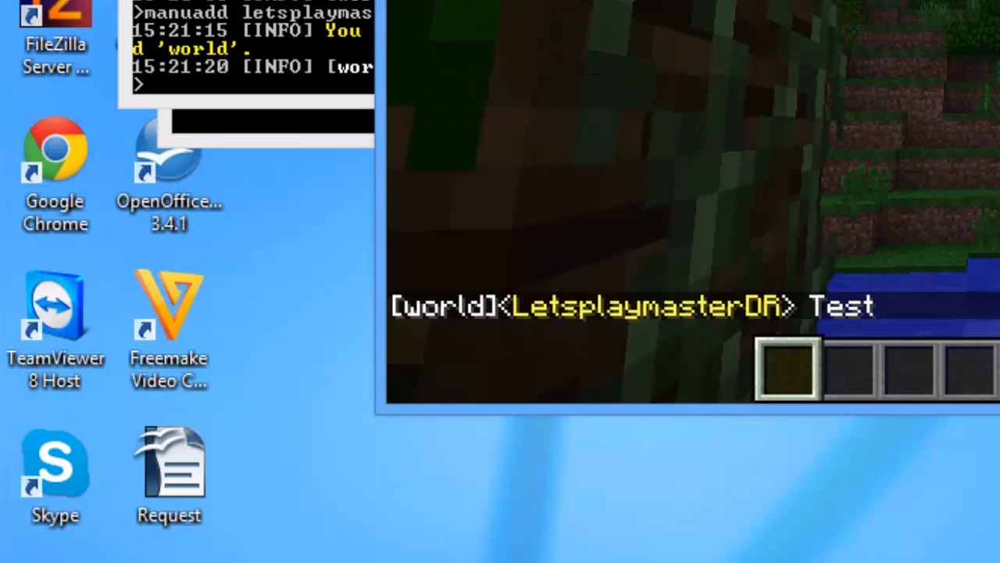
pyautogui.hotkey('alt', 'Tab')
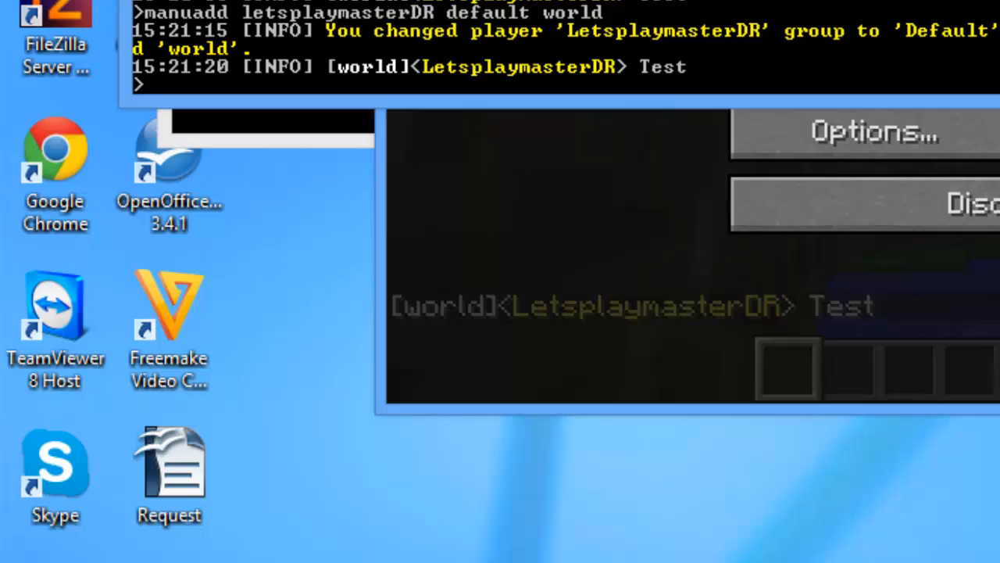
# Step: Resume the game, list commands with /help, and create an island with /island create
pyautogui.click(579, 214)
pyautogui.press('Escape')
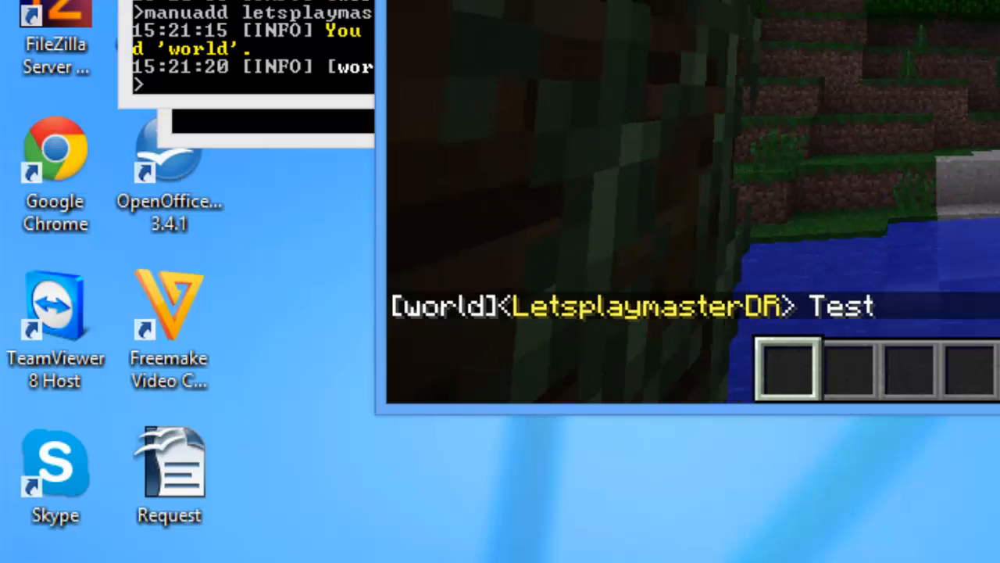
pyautogui.write('t/he')
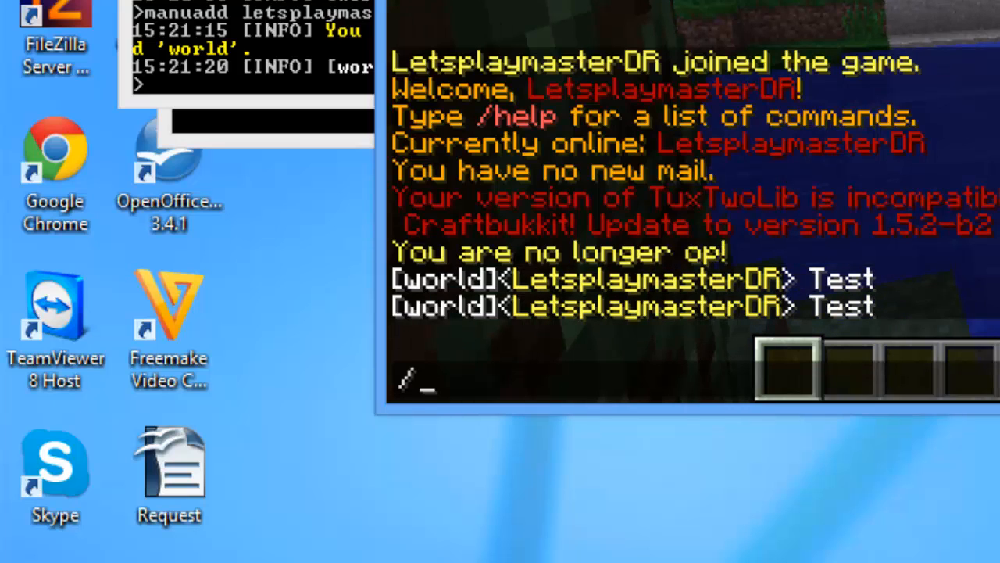
pyautogui.write('lp')
pyautogui.press('Return')
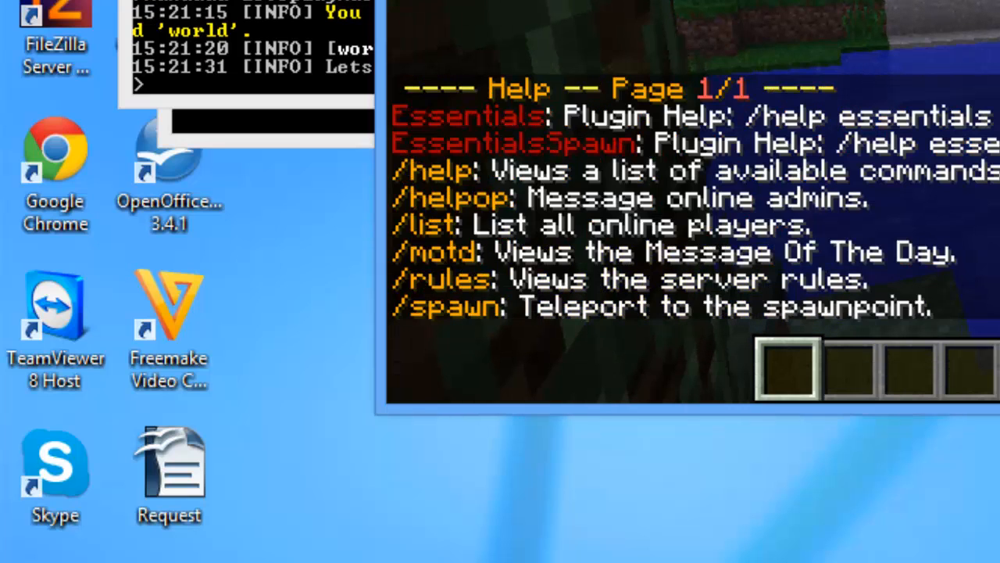
pyautogui.press('t')
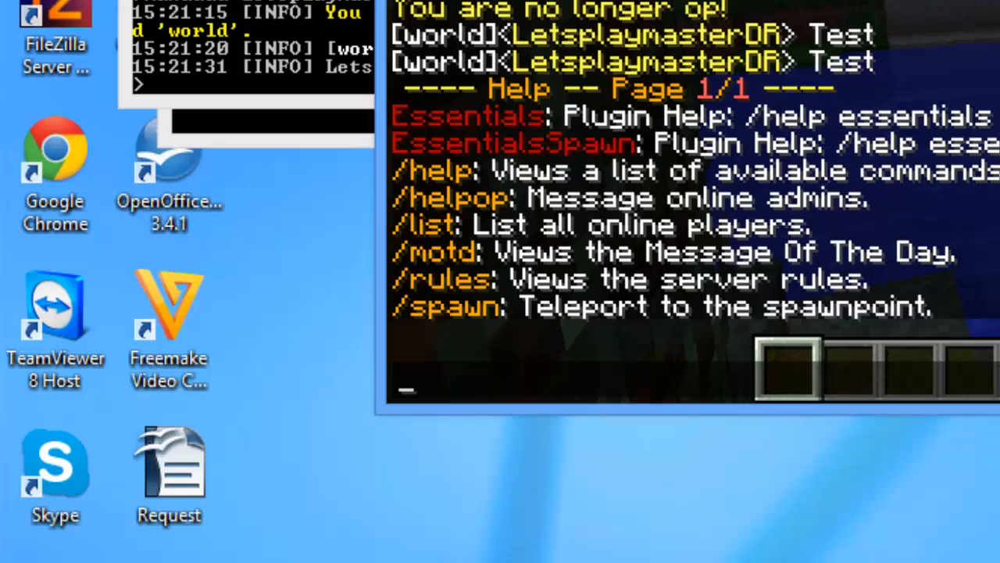
pyautogui.write('/islan')
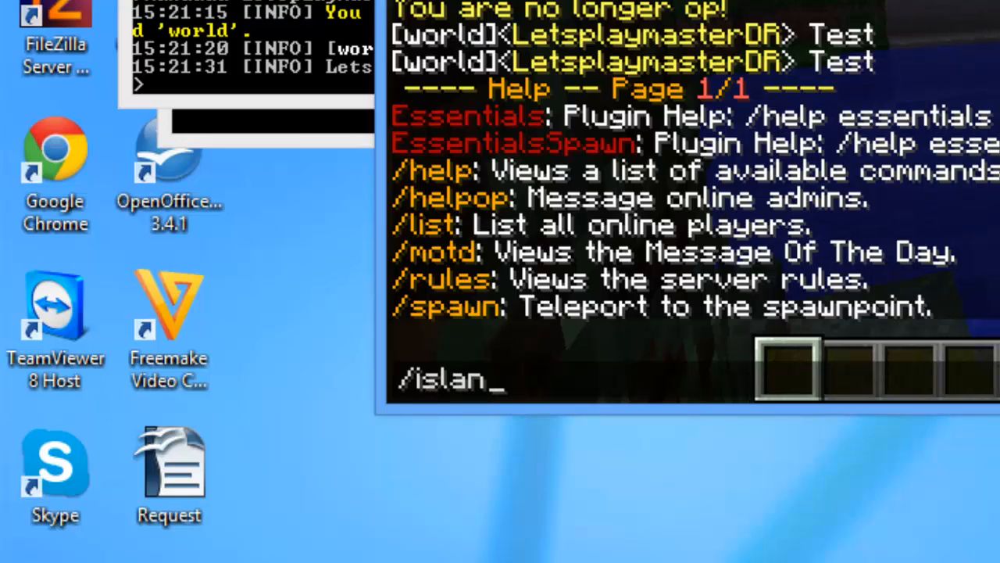
pyautogui.write('d c')
pyautogui.press('Return')
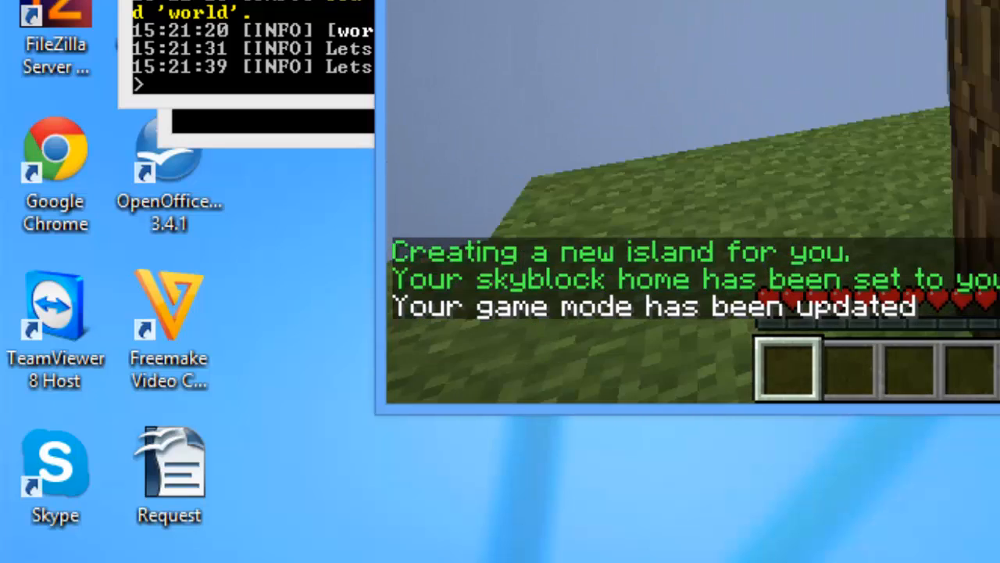
# Step: Try breaking the island's tree and chest blocks, then check chat and pause
pyautogui.press('w')
pyautogui.click(999, 29)
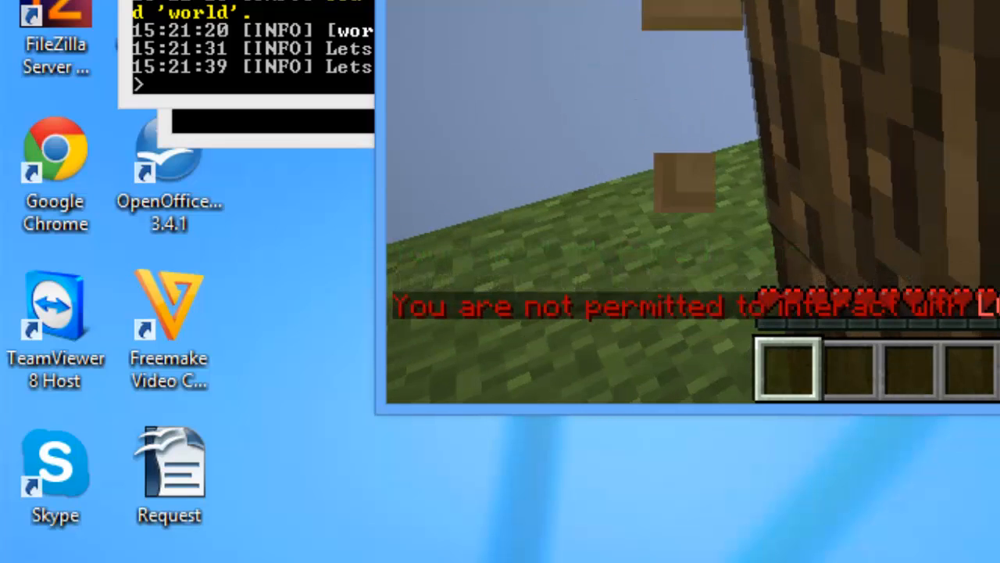
pyautogui.click(999, 39)
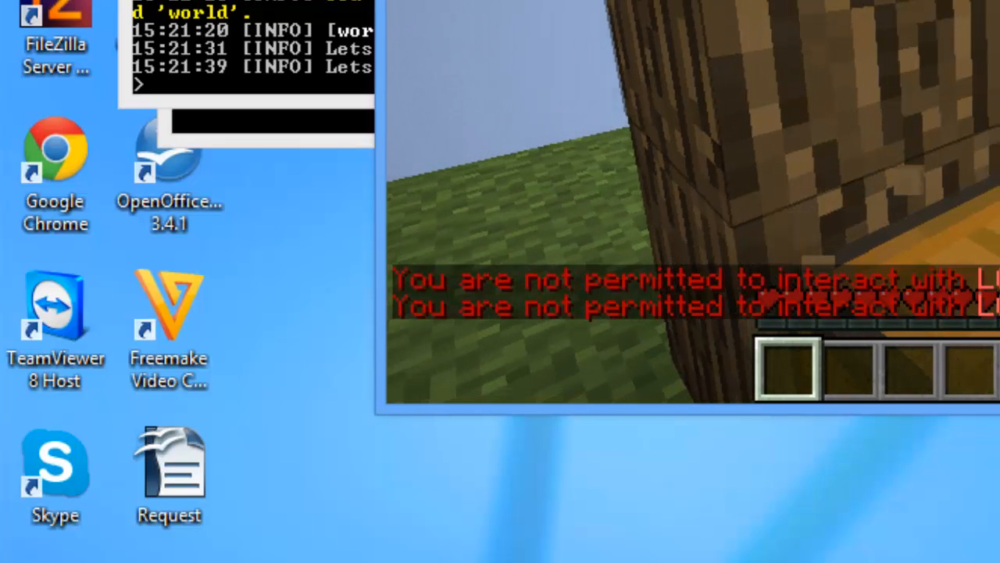
pyautogui.click(693, 202)
pyautogui.click(693, 202)
pyautogui.click(693, 202)
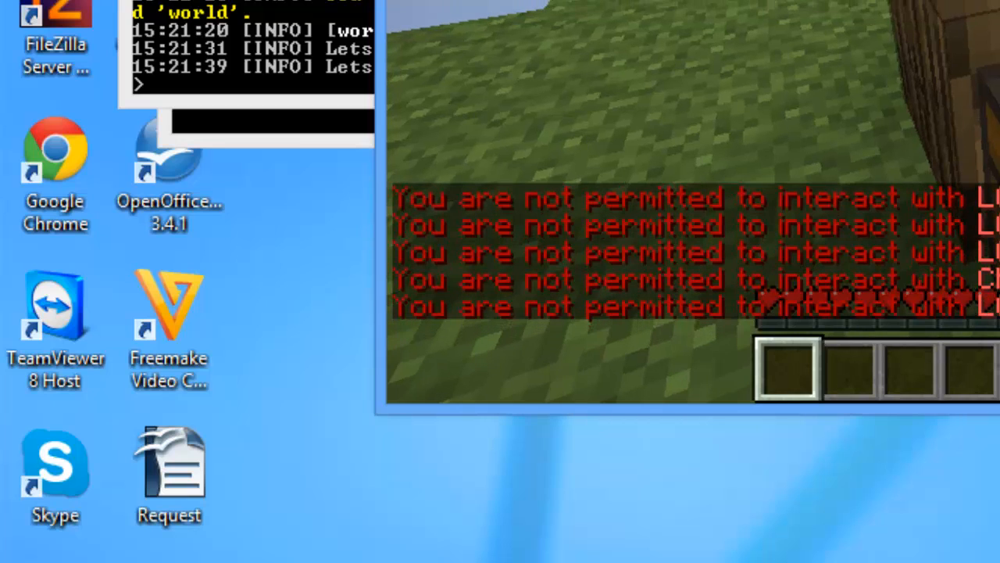
pyautogui.press('t')
pyautogui.press('Escape')
pyautogui.press('Escape')
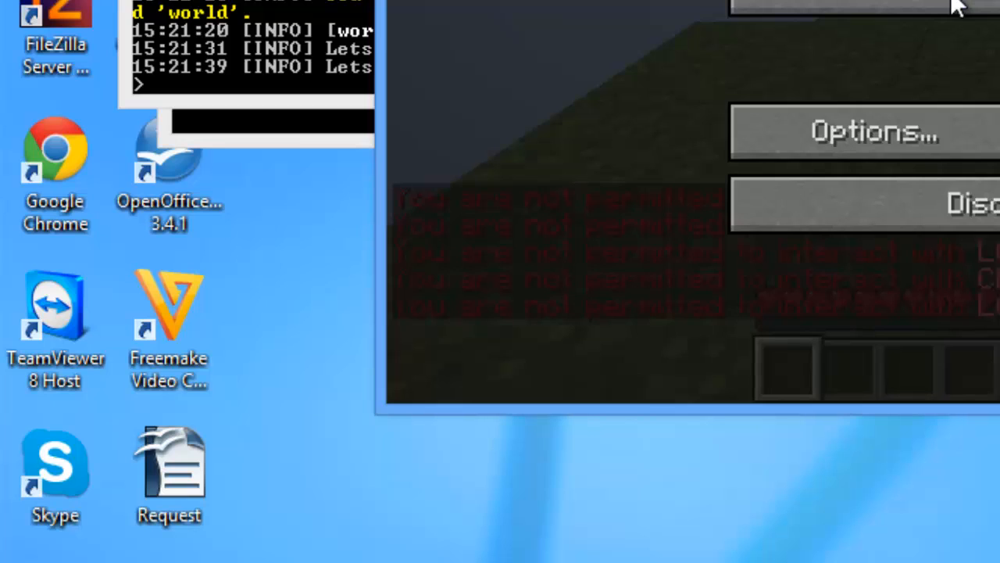
# Step: Kill the player from the server console
pyautogui.click(368, 24)
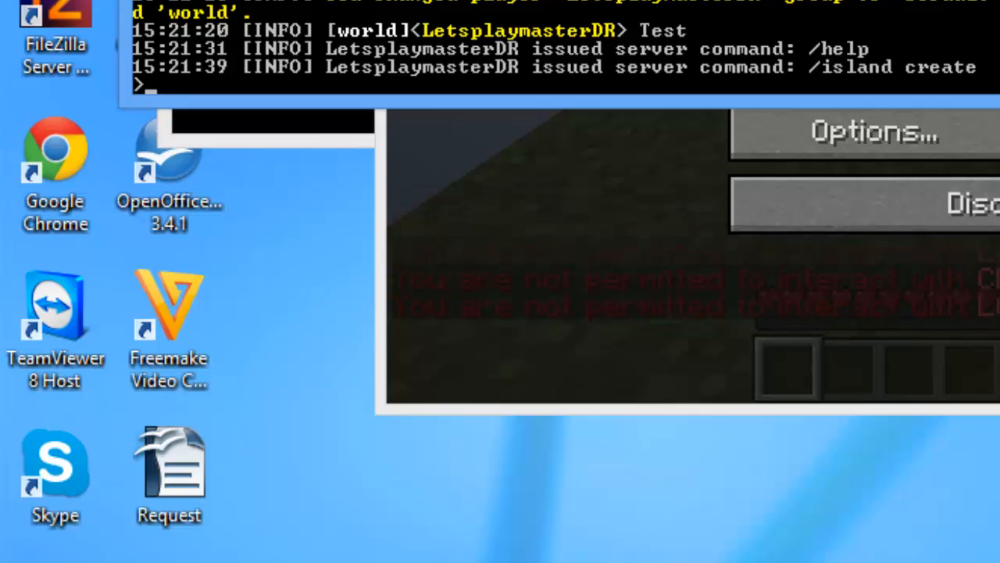
pyautogui.write('kill')
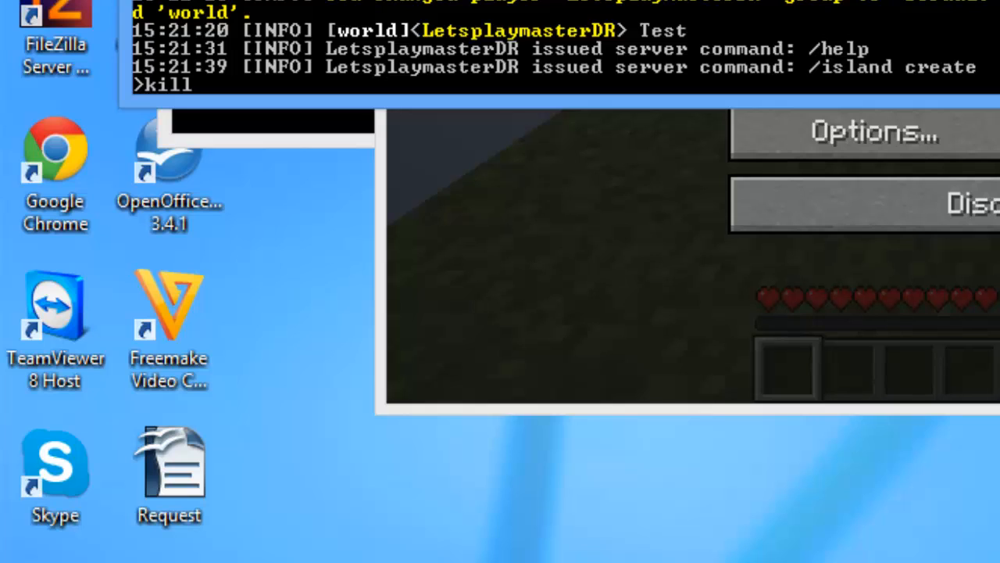
pyautogui.write(' 1etsplaymasterDR')
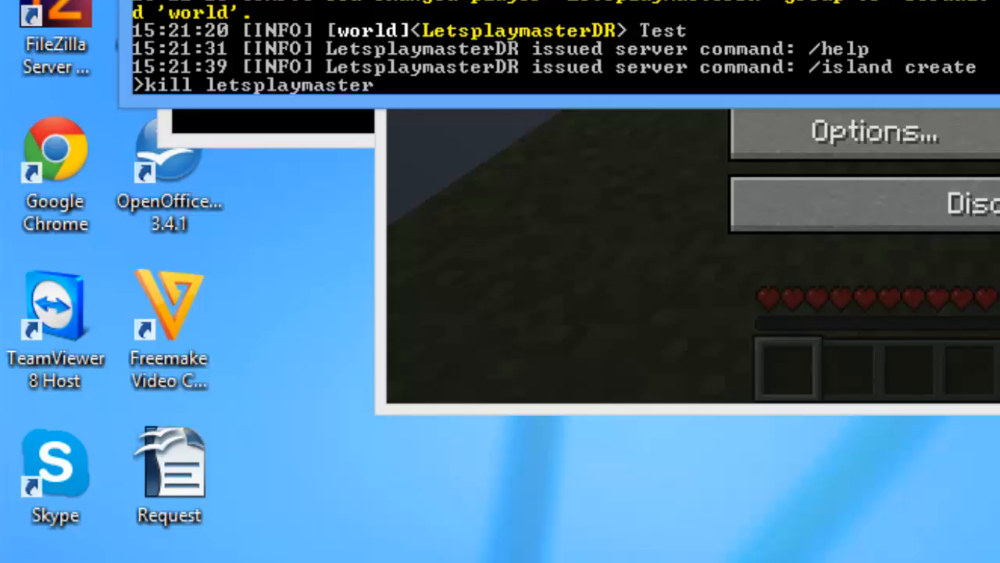
pyautogui.press('Return')
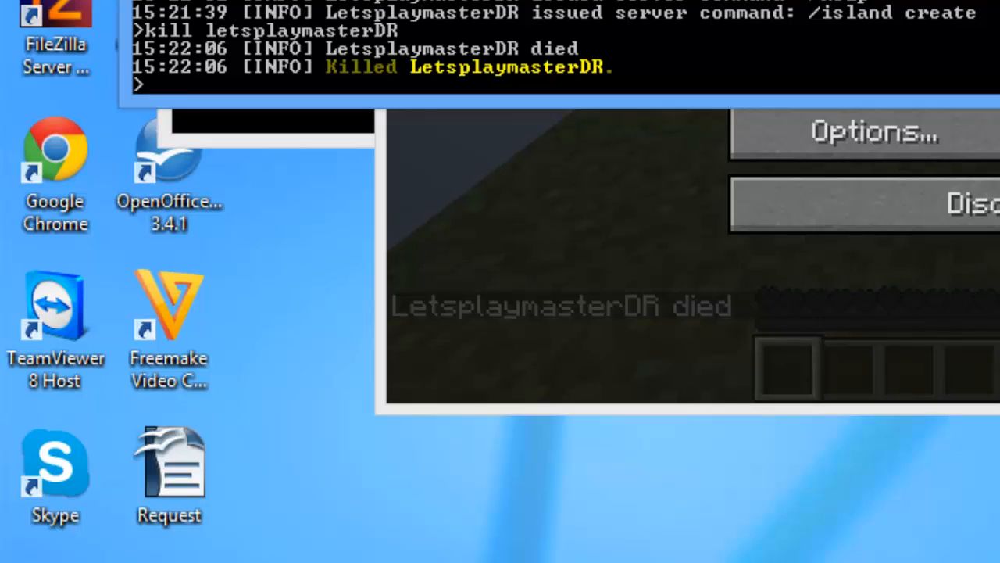
# Step: Move the player into the Builder group for world with manuadd
pyautogui.write(',ma')
pyautogui.press('BackSpace')
pyautogui.press('BackSpace')
pyautogui.press('BackSpace')
pyautogui.write('manuadd letspl')
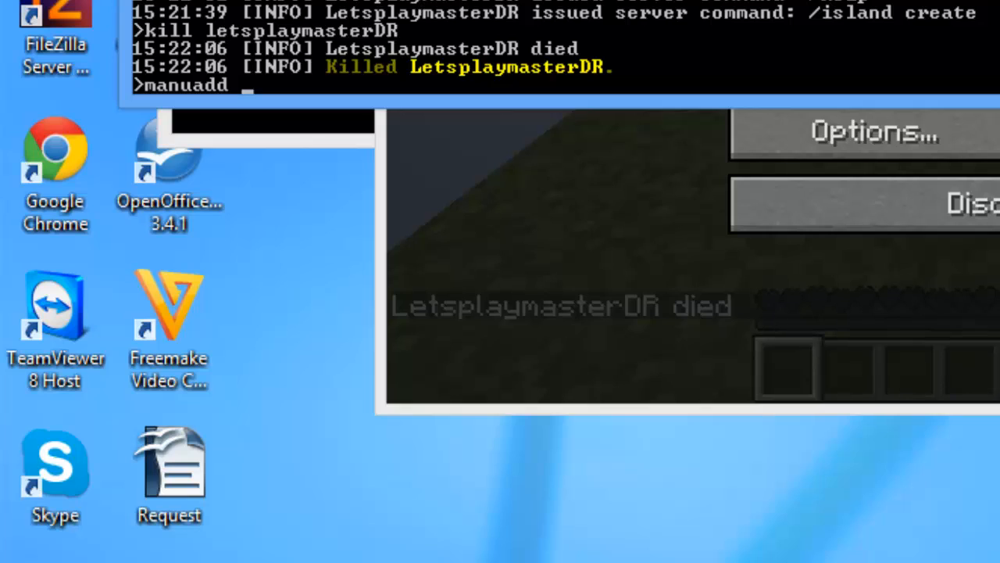
pyautogui.write('aymasterDR')
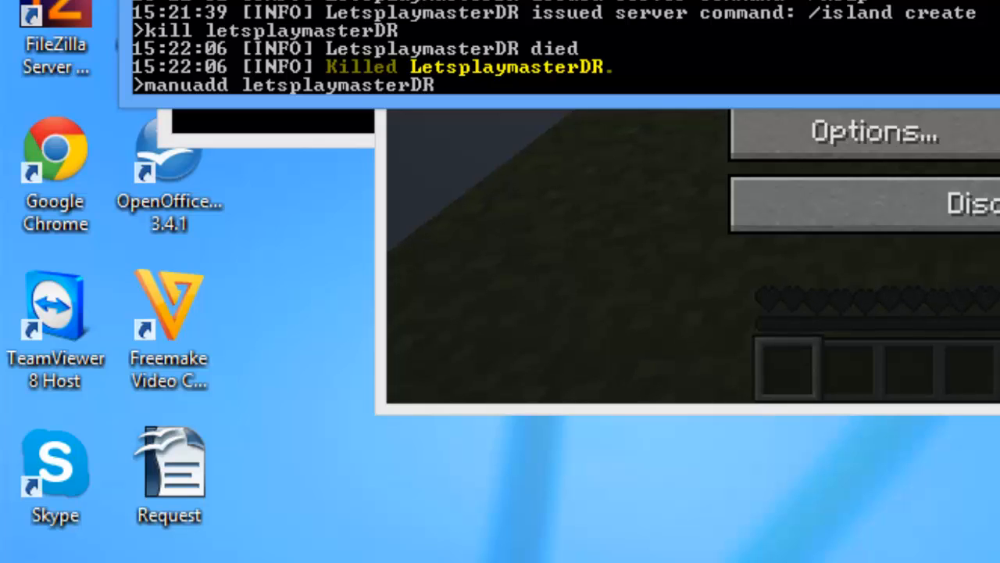
pyautogui.write(' Builder world')
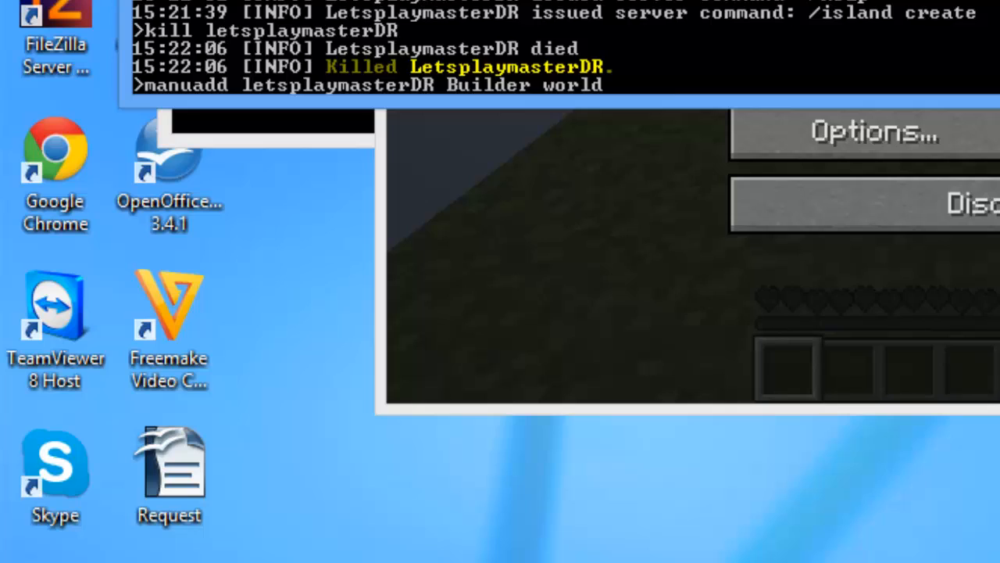
pyautogui.press('Return')
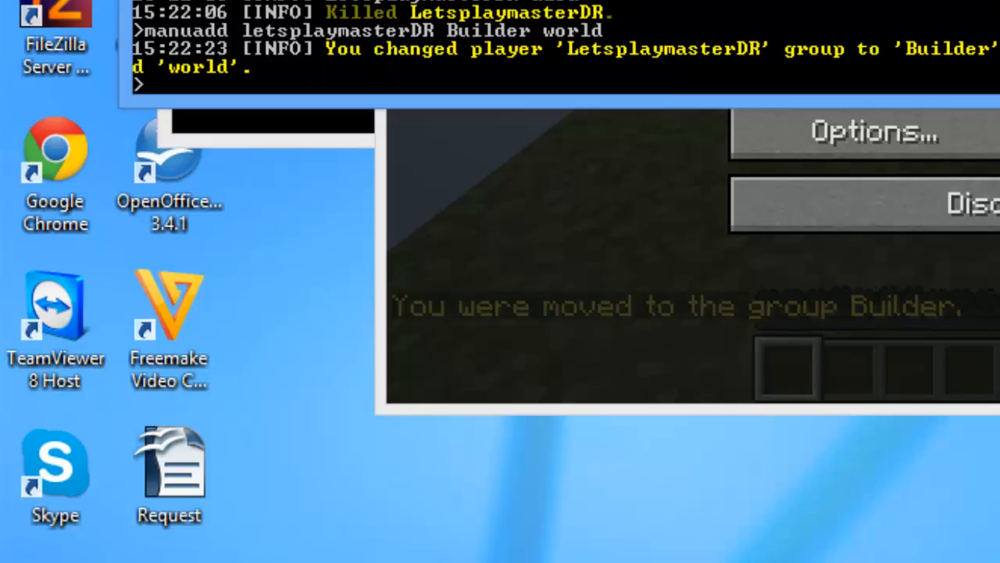
# Step: Recall the Builder command and change its world to skyworld
pyautogui.press('Up')
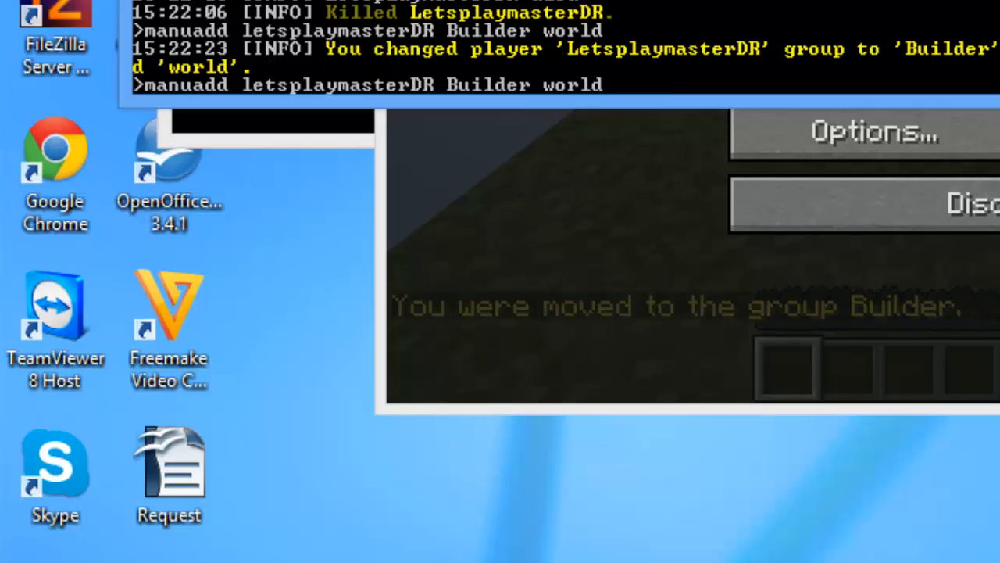
pyautogui.press('BackSpace')
pyautogui.press('BackSpace')
pyautogui.press('BackSpace')
pyautogui.press('BackSpace')
pyautogui.press('BackSpace')
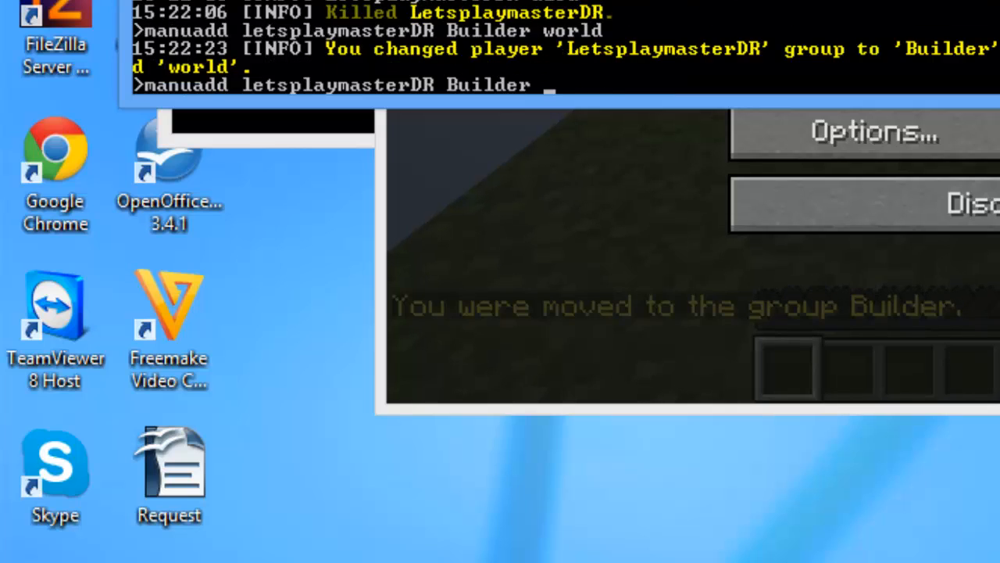
pyautogui.write('skyworld')
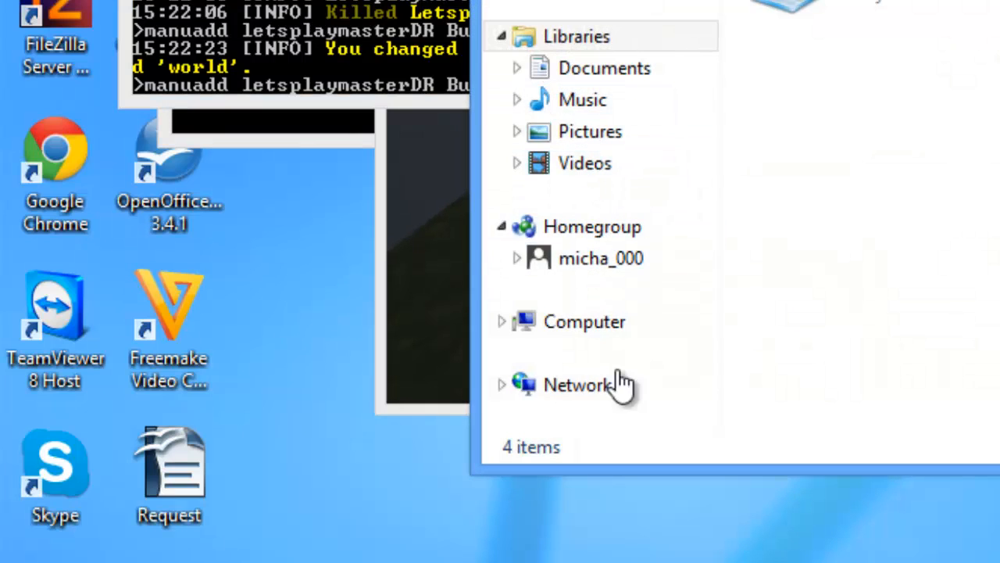
# Step: Browse the drive's Minecraft Server folder, peek into world_nether, and return
pyautogui.click(594, 328)
pyautogui.doubleClick(872, 15)
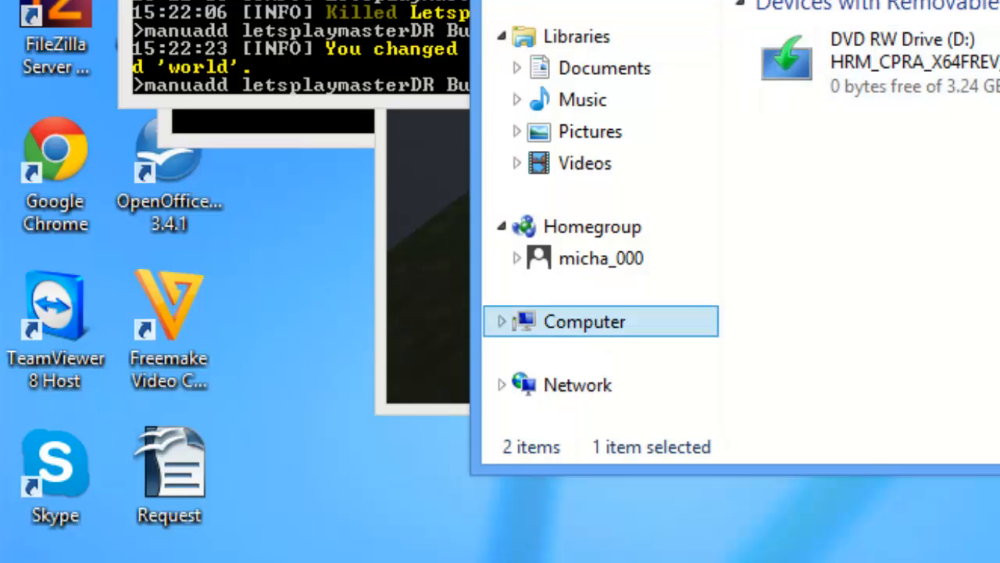
pyautogui.doubleClick(871, 11)
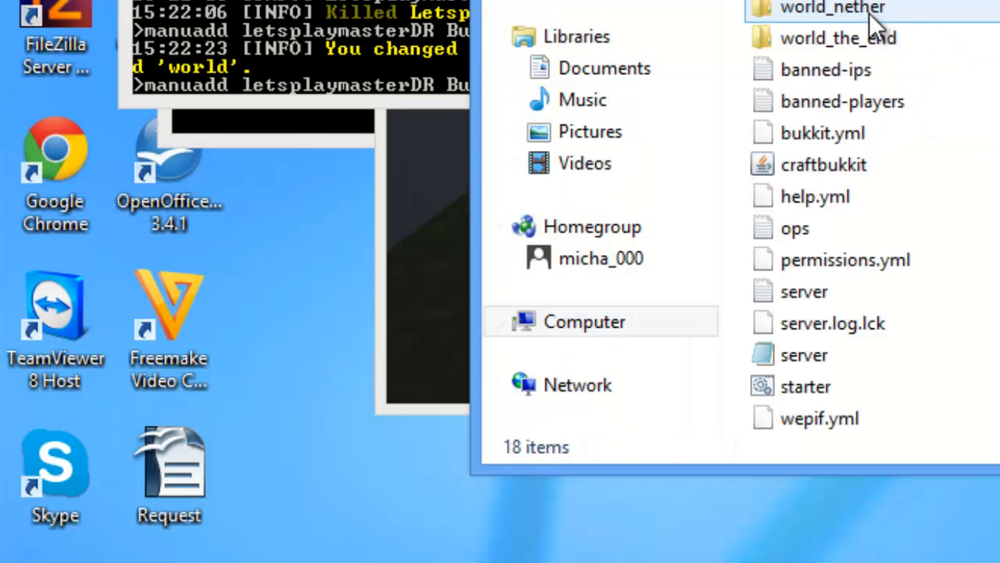
pyautogui.doubleClick(870, 10)
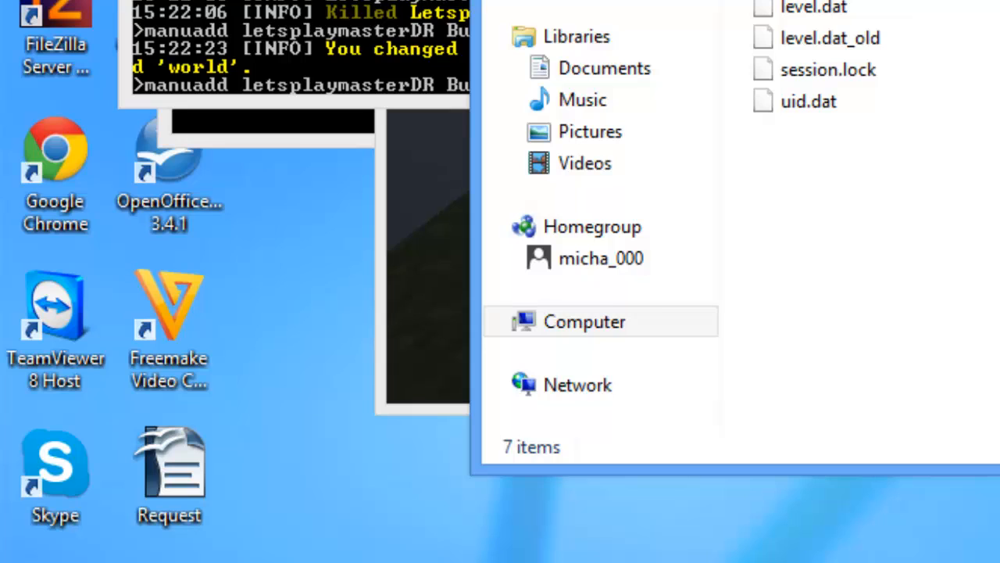
pyautogui.press('BackSpace')
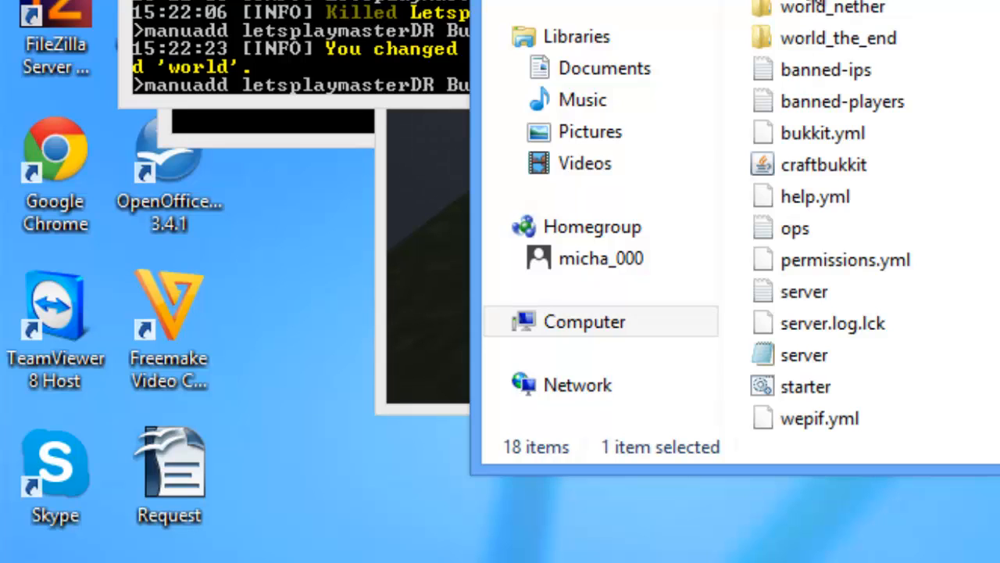
# Step: Run the console manuadd command putting the player in the skyworld Builder group
pyautogui.click(442, 11)
pyautogui.press('Return')
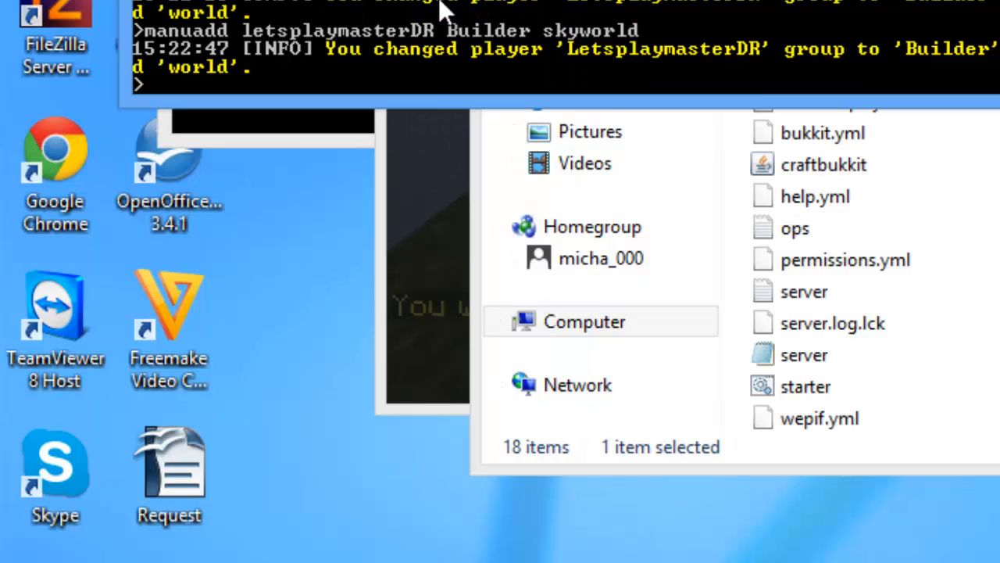
pyautogui.click(428, 278)
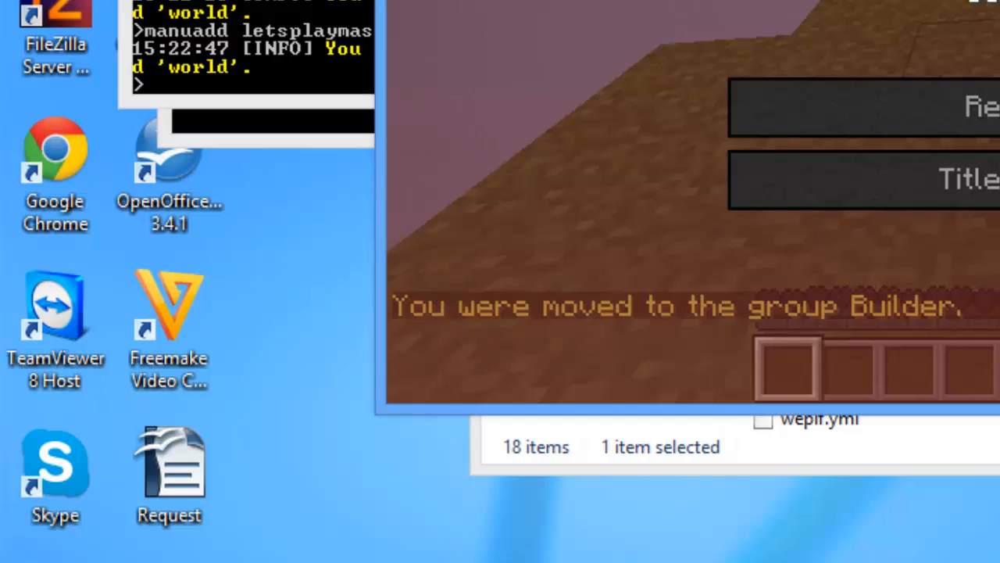
# Step: Respawn the player and post 'Test' in chat
pyautogui.click(982, 107)
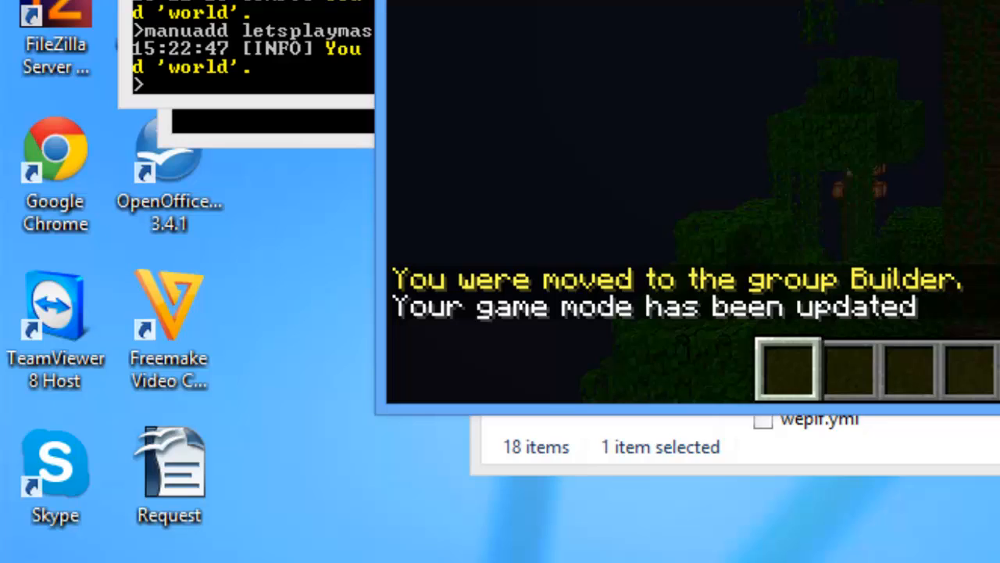
pyautogui.write('t')
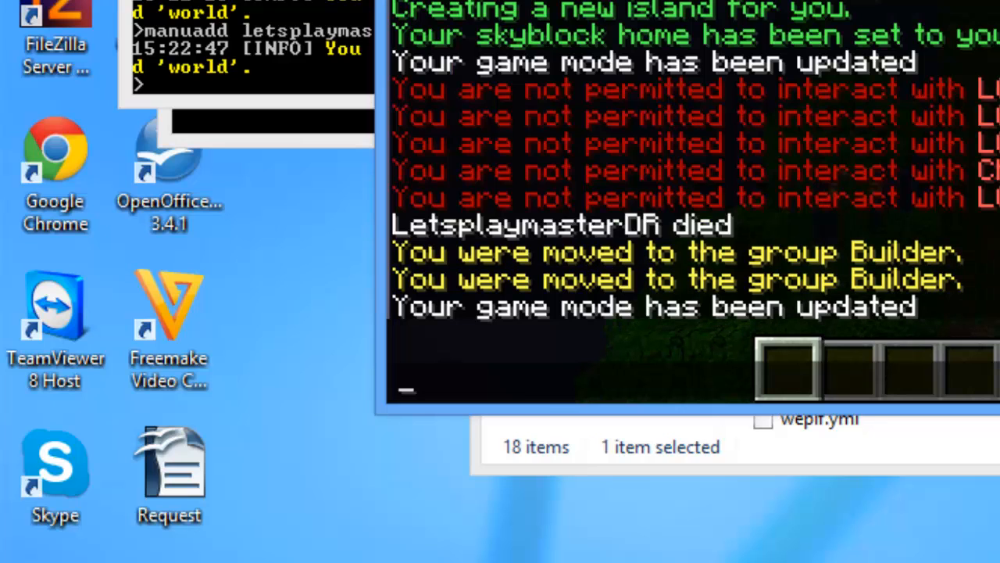
pyautogui.write('Te')
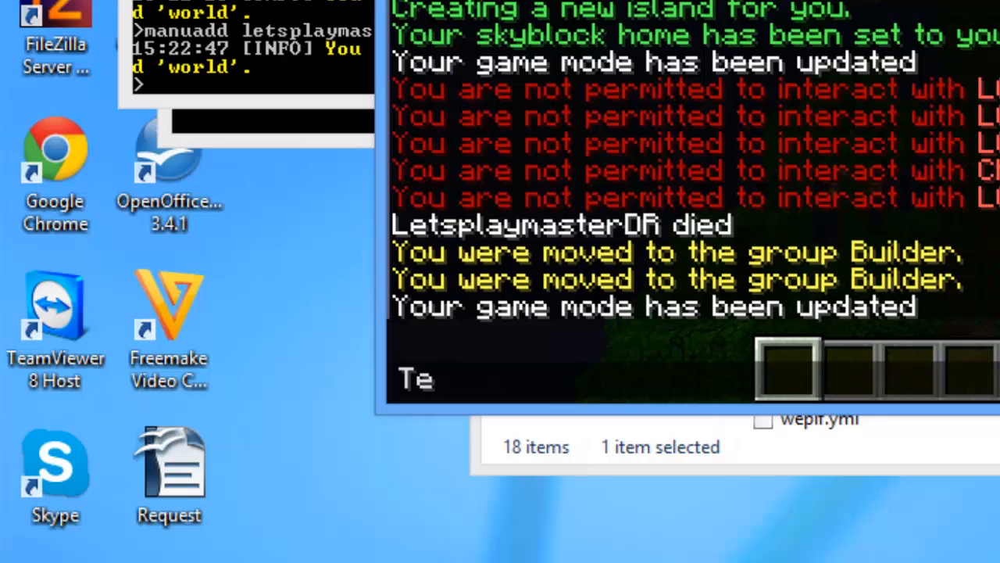
pyautogui.write('st')
pyautogui.press('Return')
# Step: Create a SkyBlock island with the /island create chat command
pyautogui.press('t')
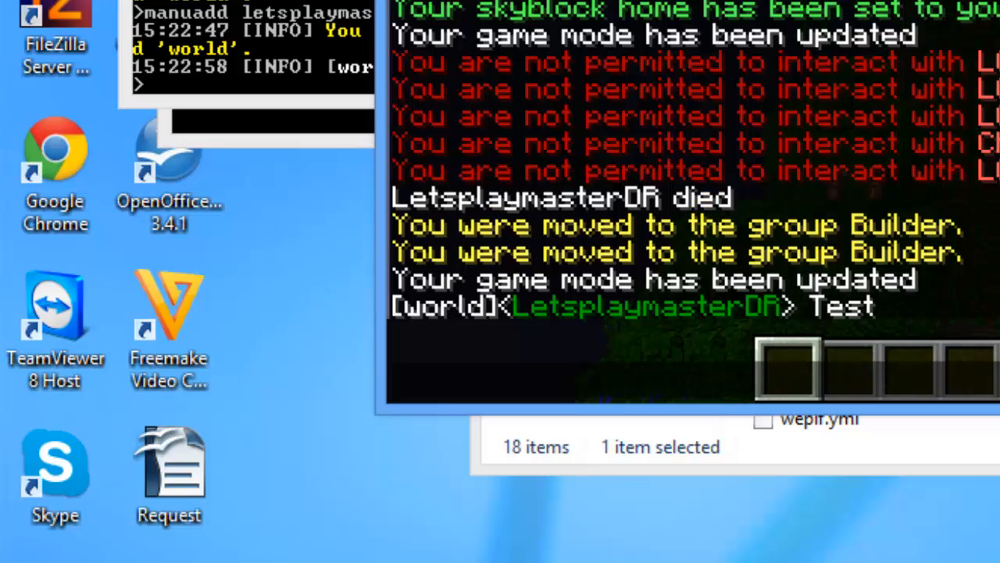
pyautogui.press('Escape')
pyautogui.press('Escape')
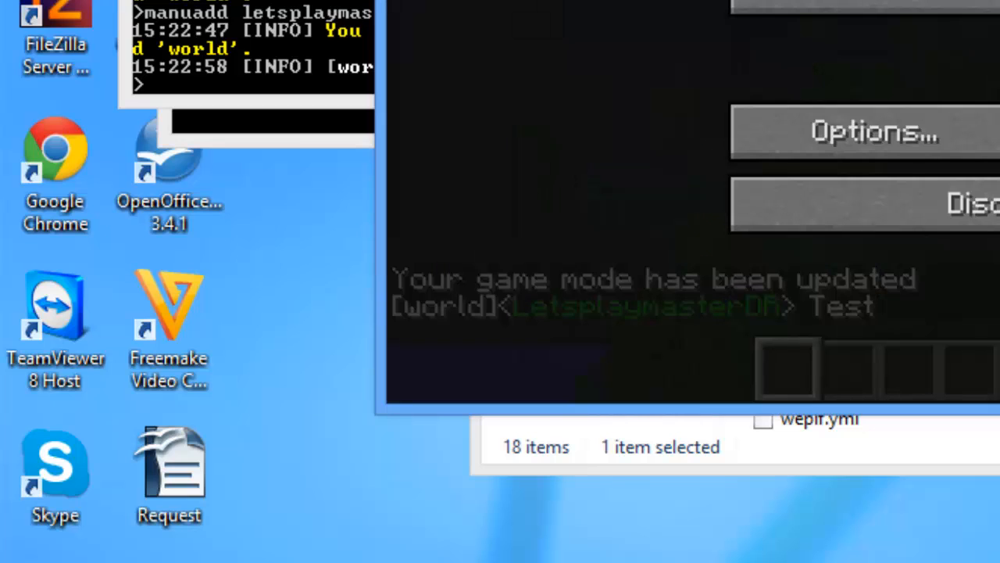
pyautogui.hotkey('alt', 'Tab')
pyautogui.click(559, 197)
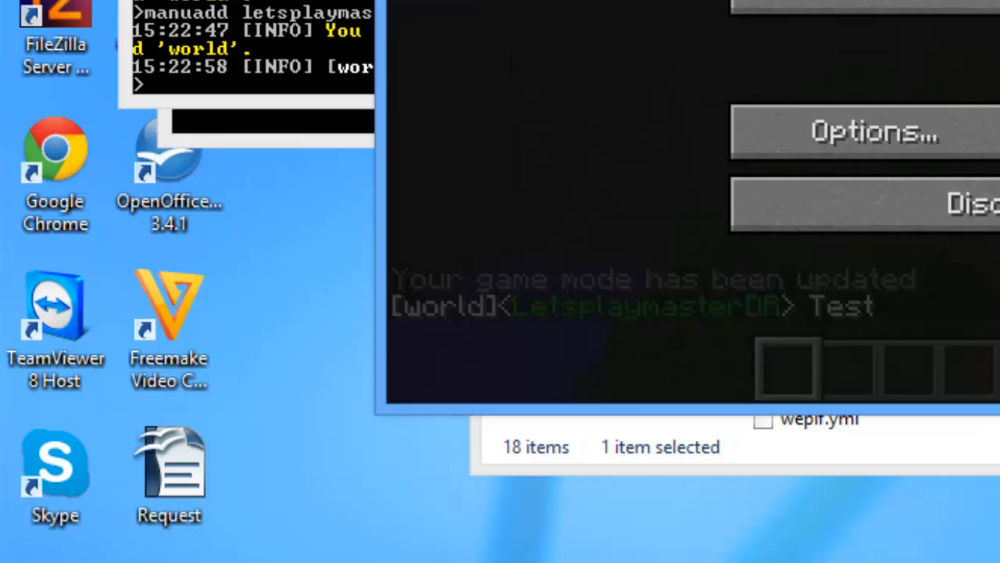
pyautogui.press('Escape')
pyautogui.write('t')
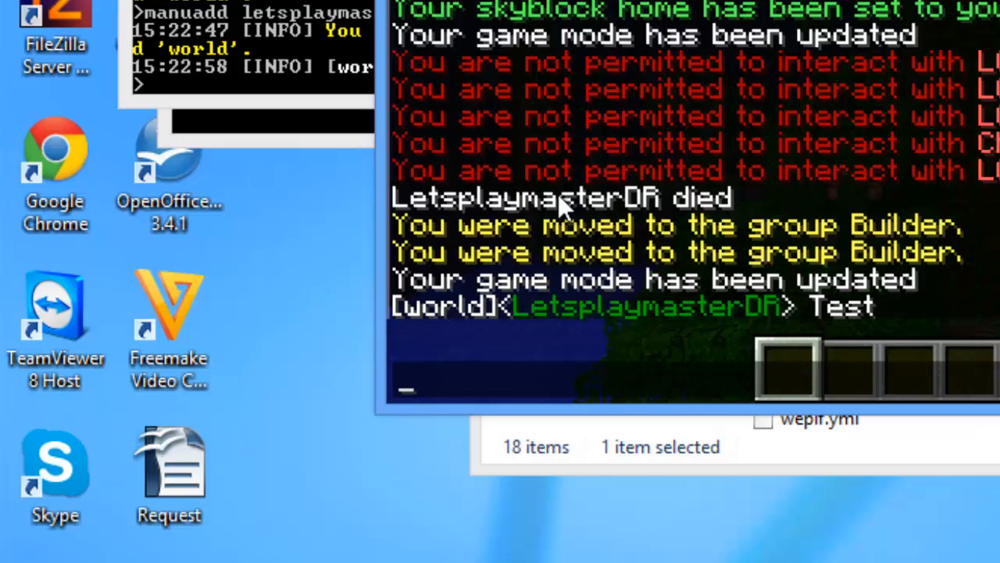
pyautogui.write('/island creat')
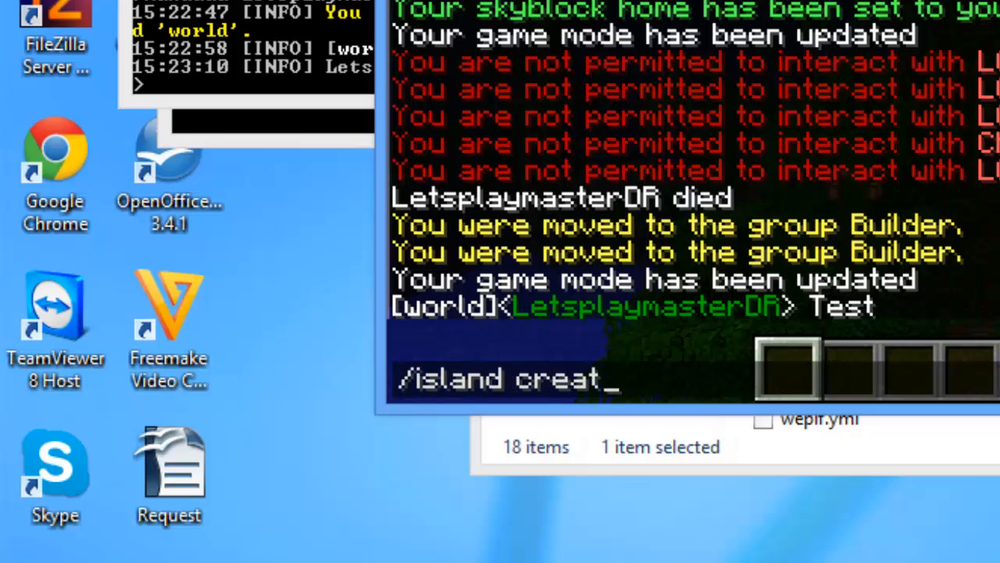
pyautogui.press('Return')
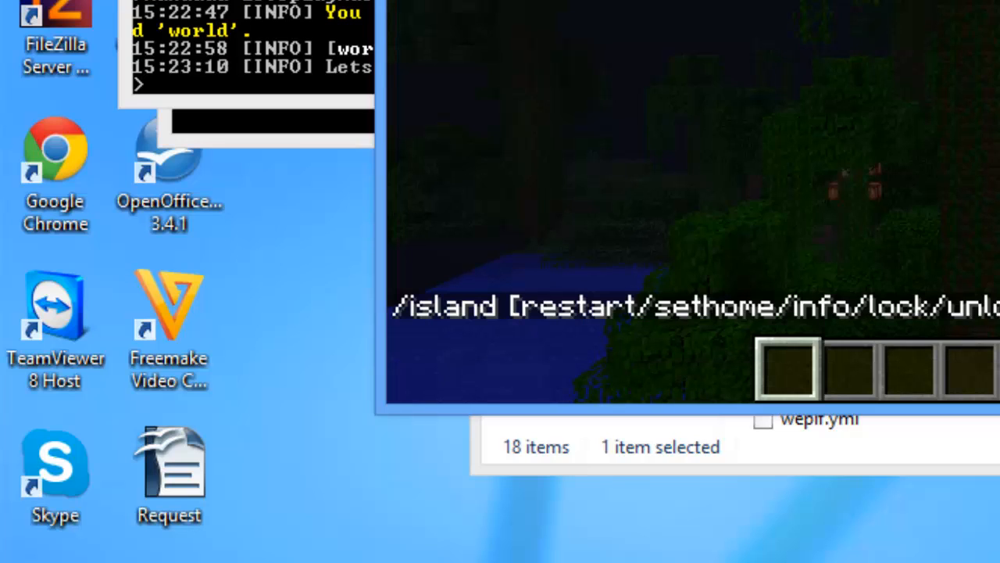
# Step: Teleport onto the new island with the /island command
pyautogui.press('t')
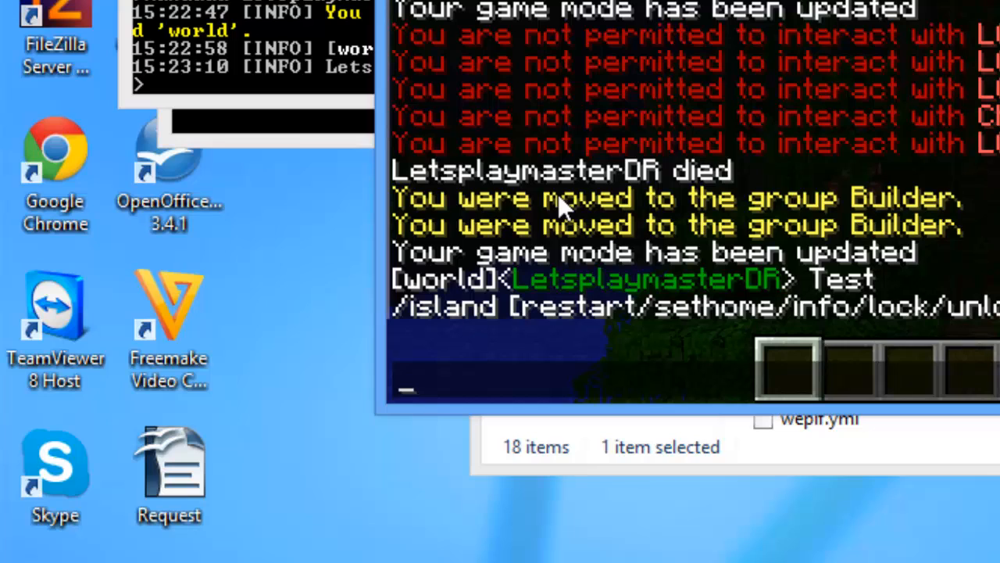
pyautogui.press('Up')
pyautogui.press('BackSpace')
pyautogui.press('BackSpace')
pyautogui.press('BackSpace')
pyautogui.press('BackSpace')
pyautogui.press('BackSpace')
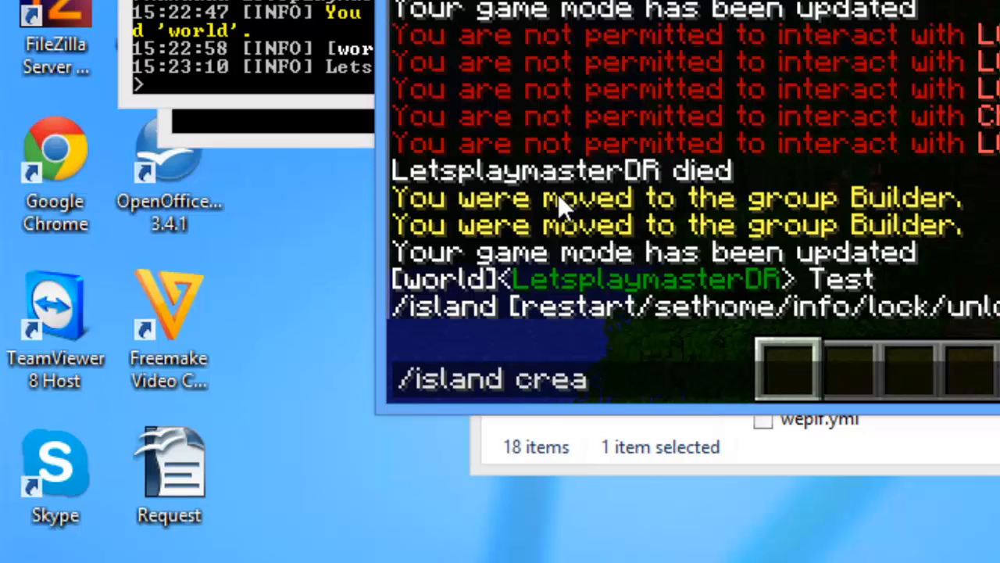
pyautogui.press('Return')
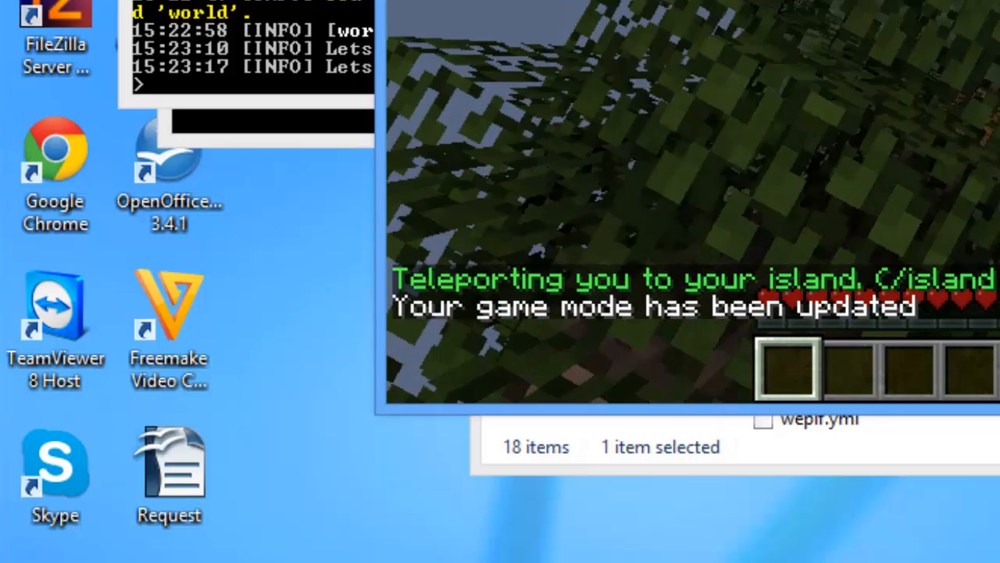
# Step: Walk onto the island's grass, drop the dirt block, and glance at the inventory
pyautogui.press('w')
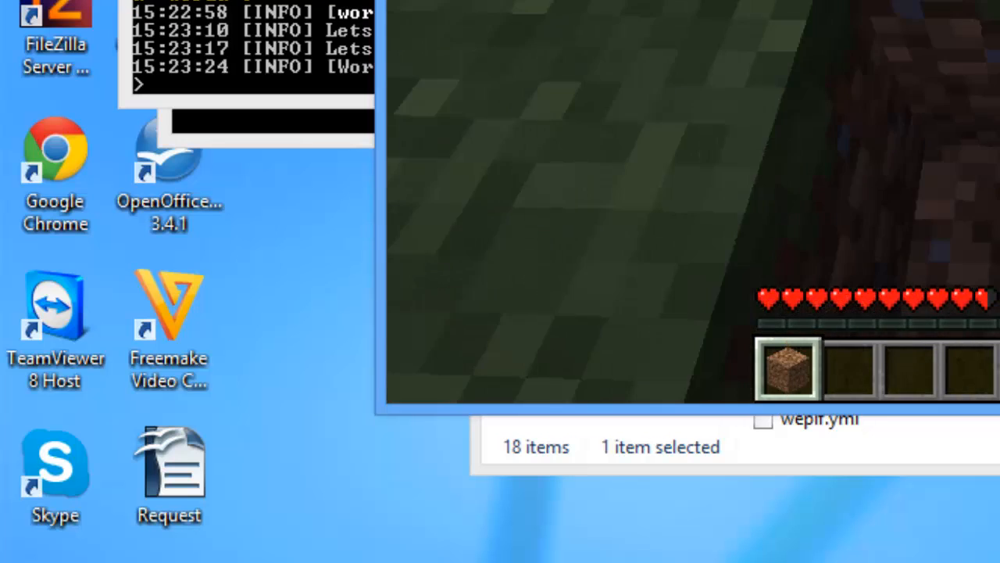
pyautogui.press('q')
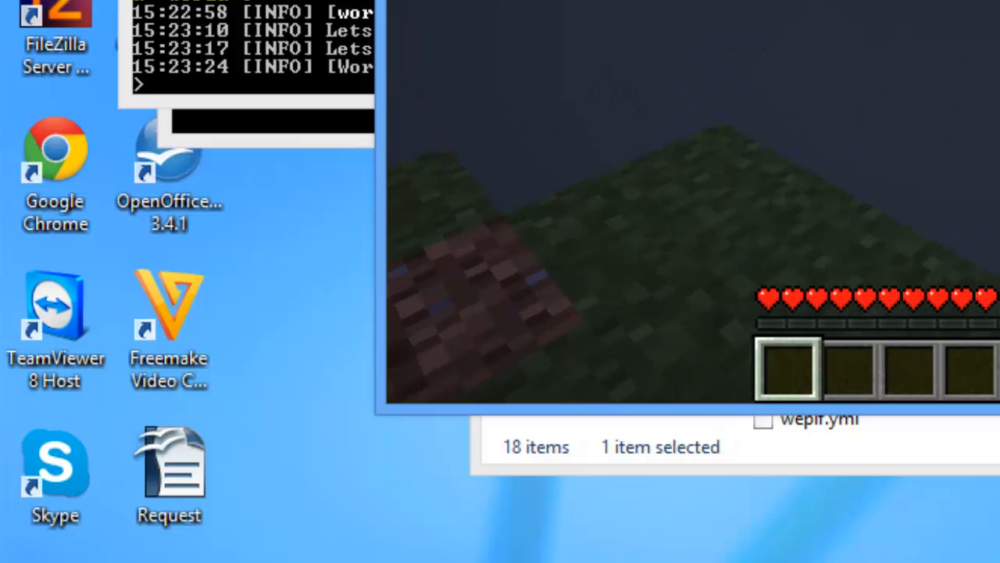
pyautogui.press('e')
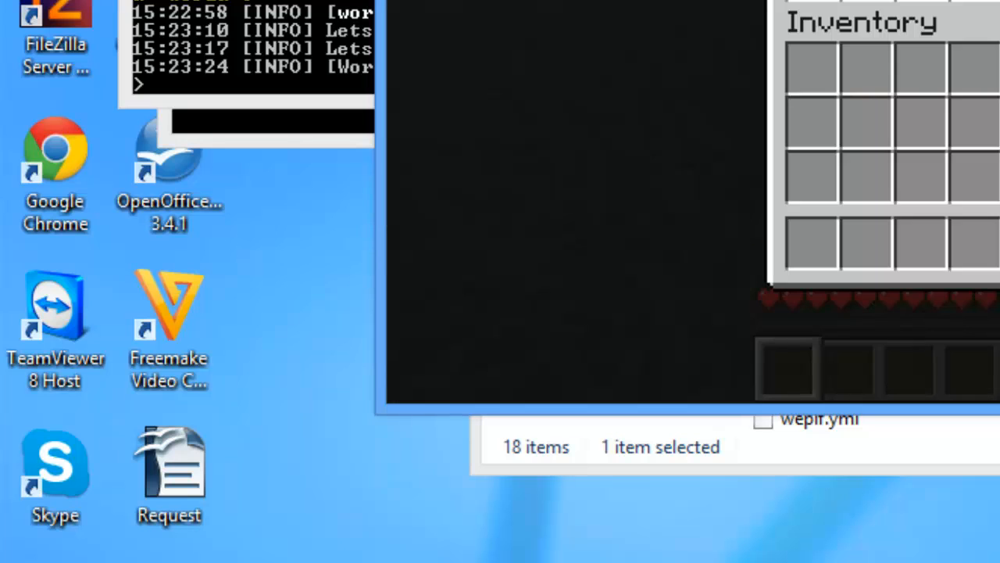
pyautogui.press('e')
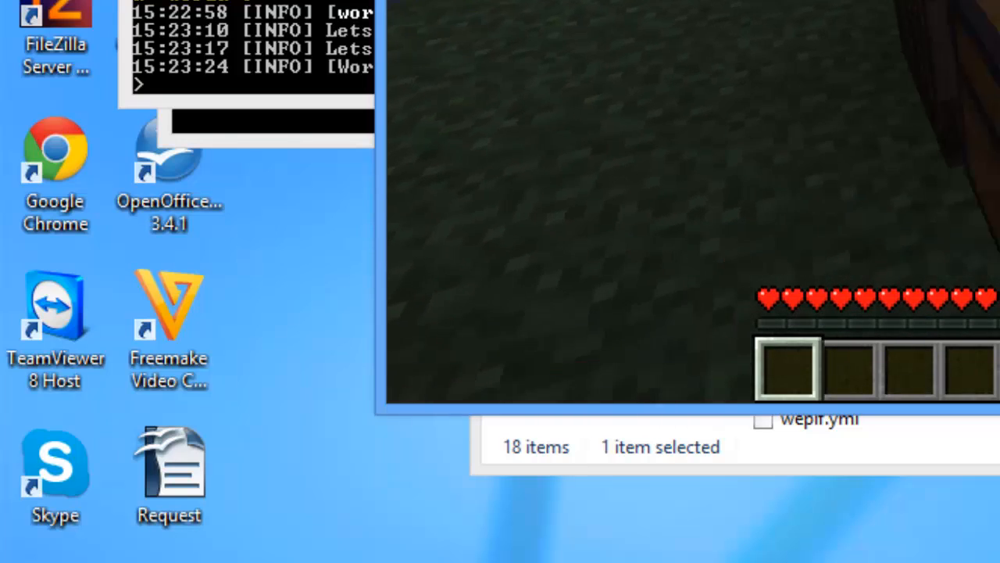
# Step: Confirm the inventory is empty, then bring up the game menu
pyautogui.press('e')
pyautogui.press('e')
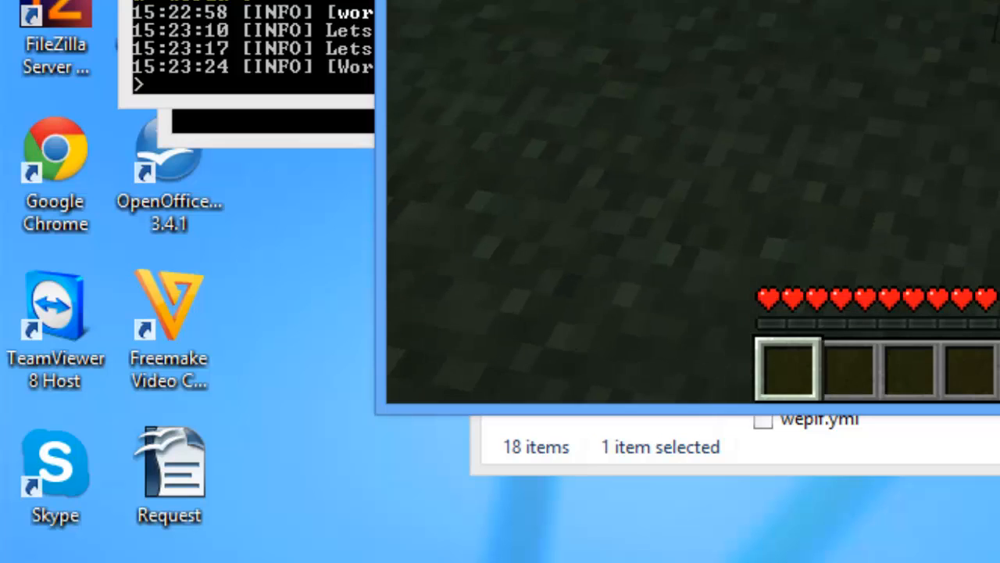
pyautogui.press('e')
pyautogui.press('e')
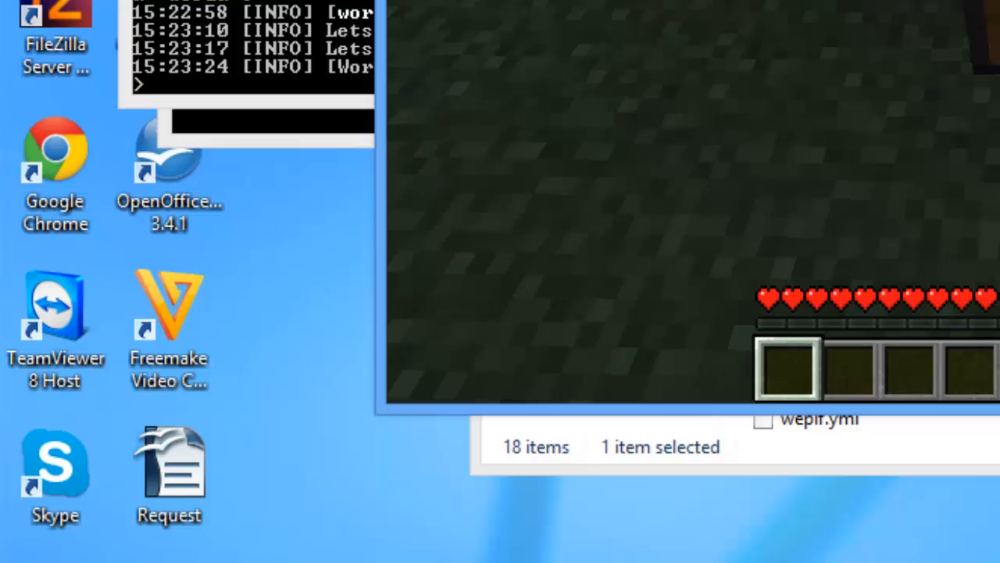
pyautogui.press('e')
pyautogui.press('e')
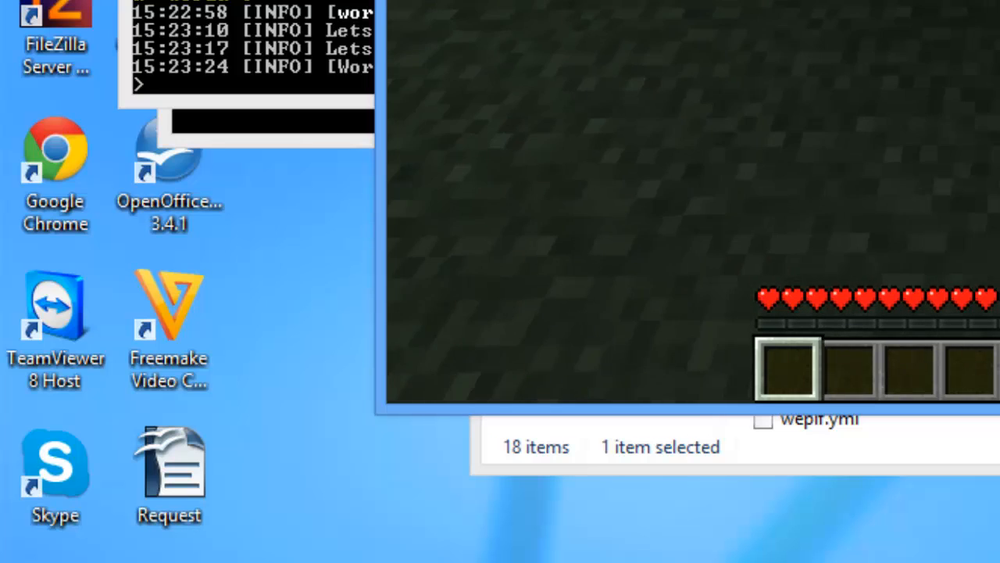
pyautogui.press('e')
pyautogui.press('e')
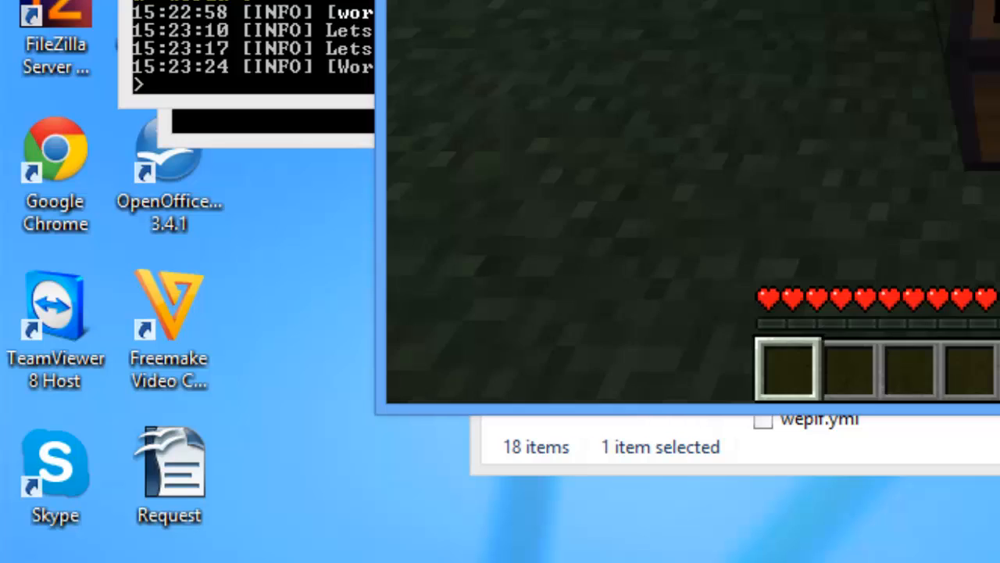
pyautogui.press('Escape')
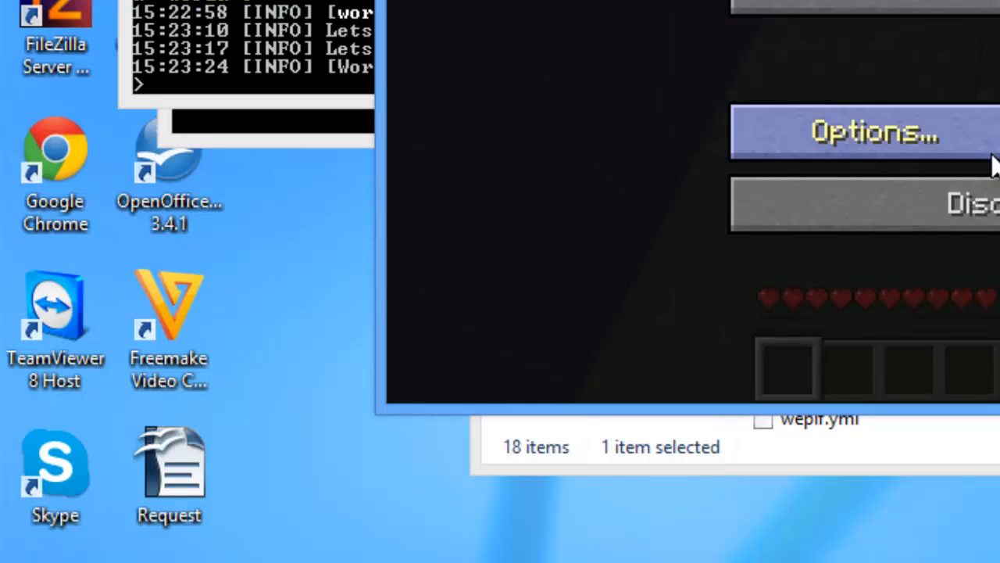
pyautogui.click(695, 560)
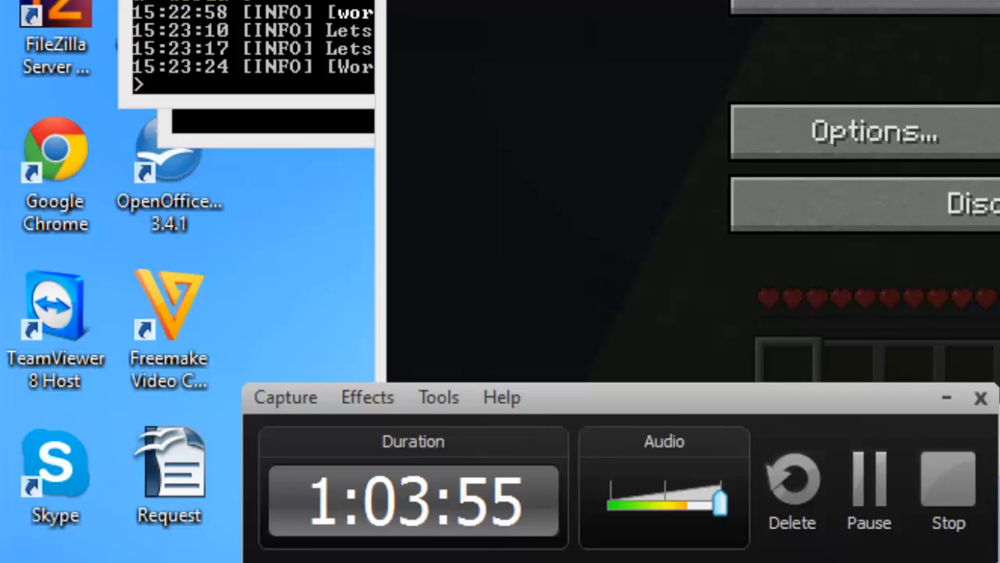